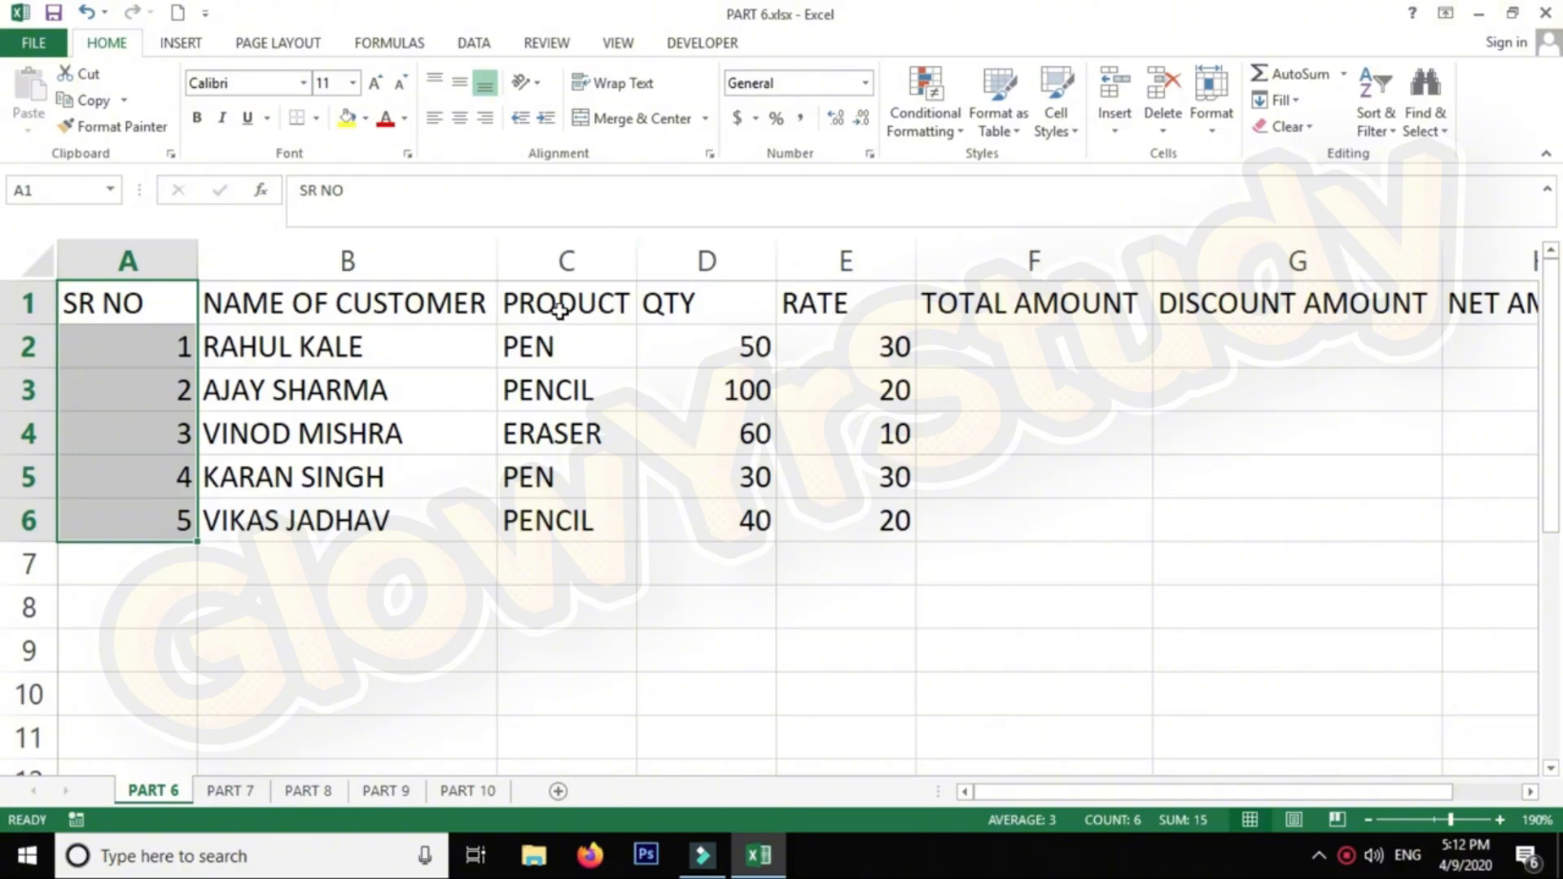
Enter 50 in C8 as the quantity threshold of the first discount tier below the customer table
{"action": "left_click_drag", "start_coordinate": [560, 310], "coordinate": [534, 529]}
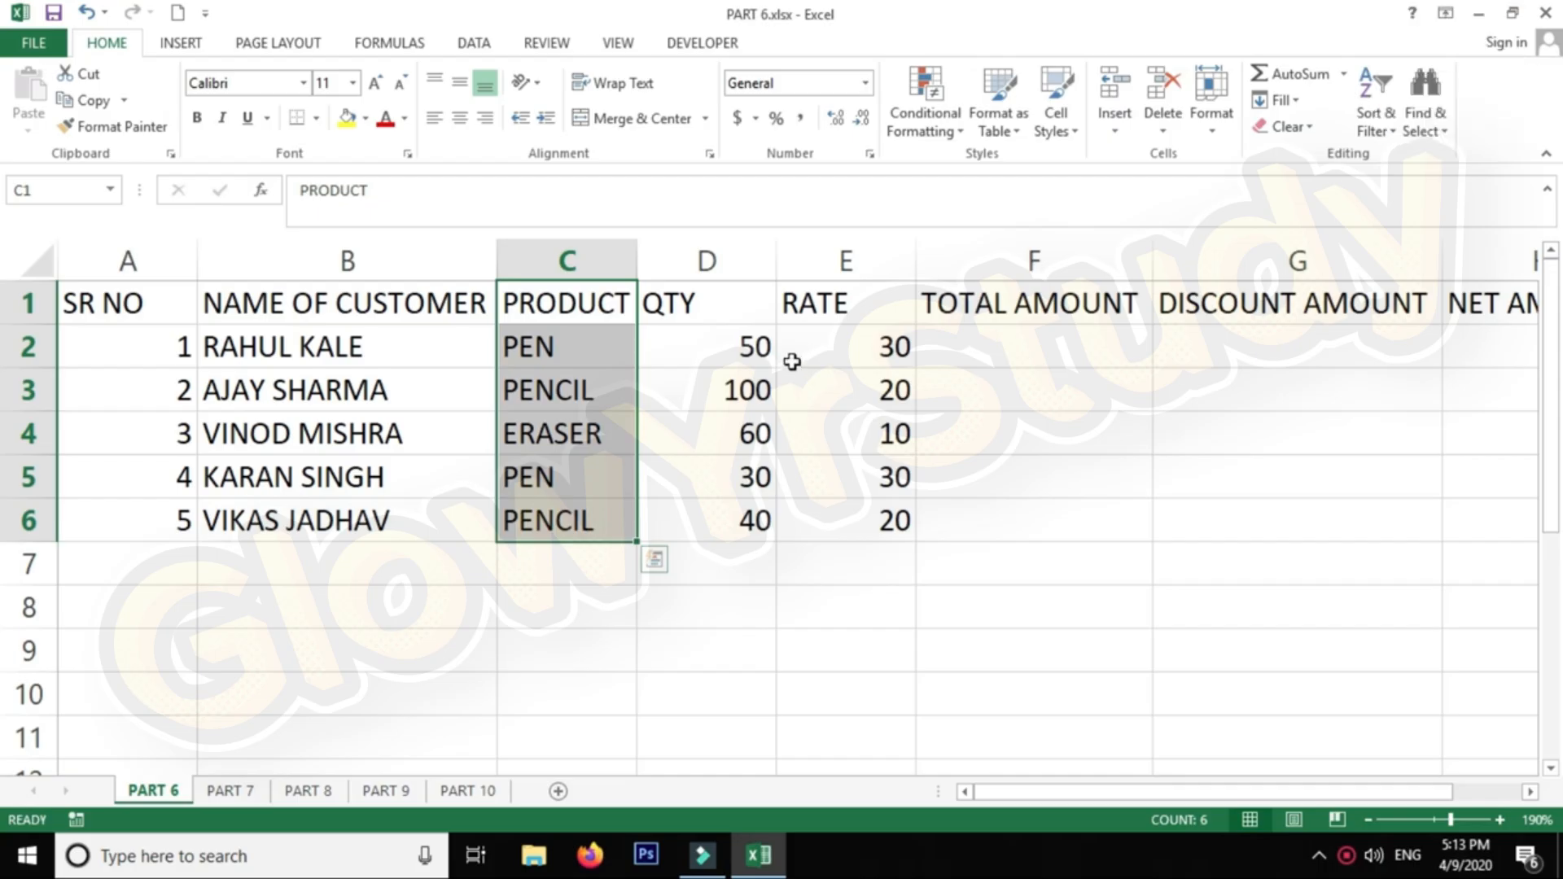
{"action": "left_click_drag", "start_coordinate": [740, 345], "coordinate": [722, 514]}
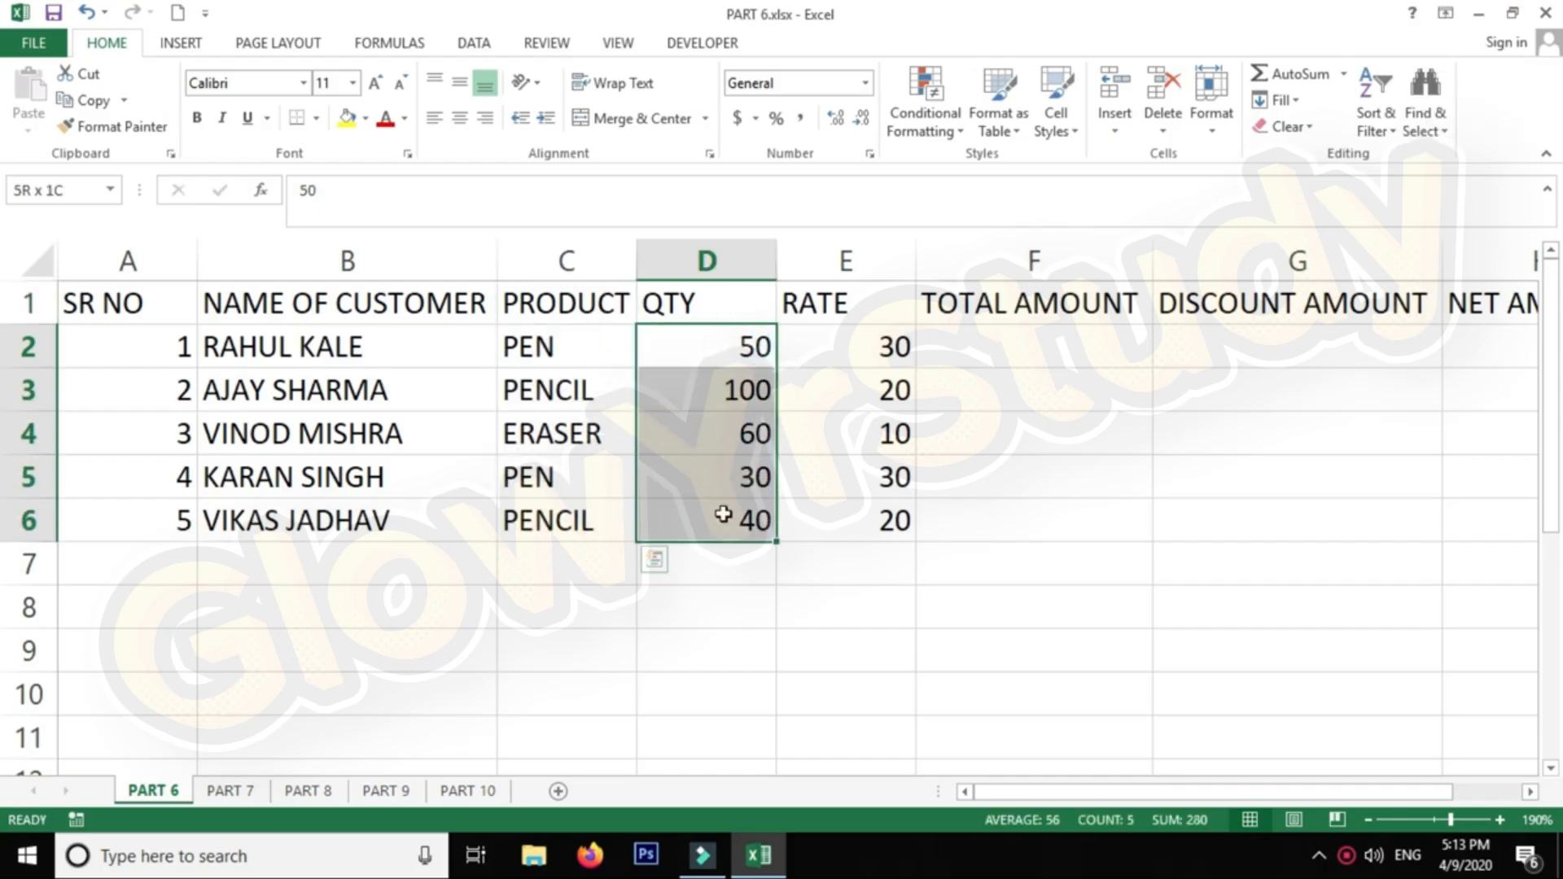
{"action": "left_click", "coordinate": [534, 612]}
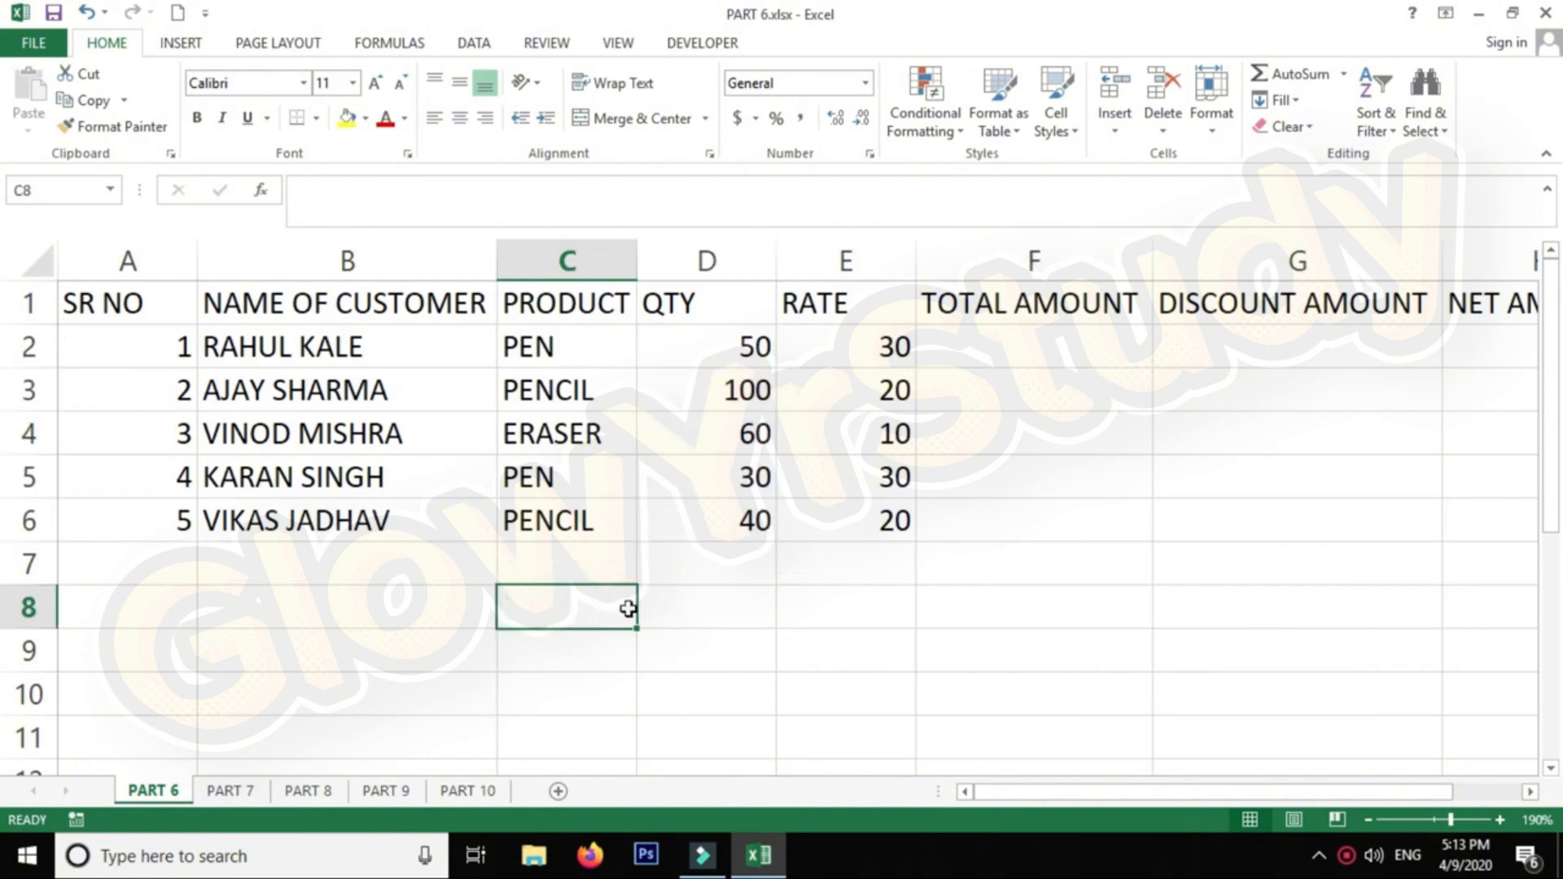
{"action": "type", "text": "50"}
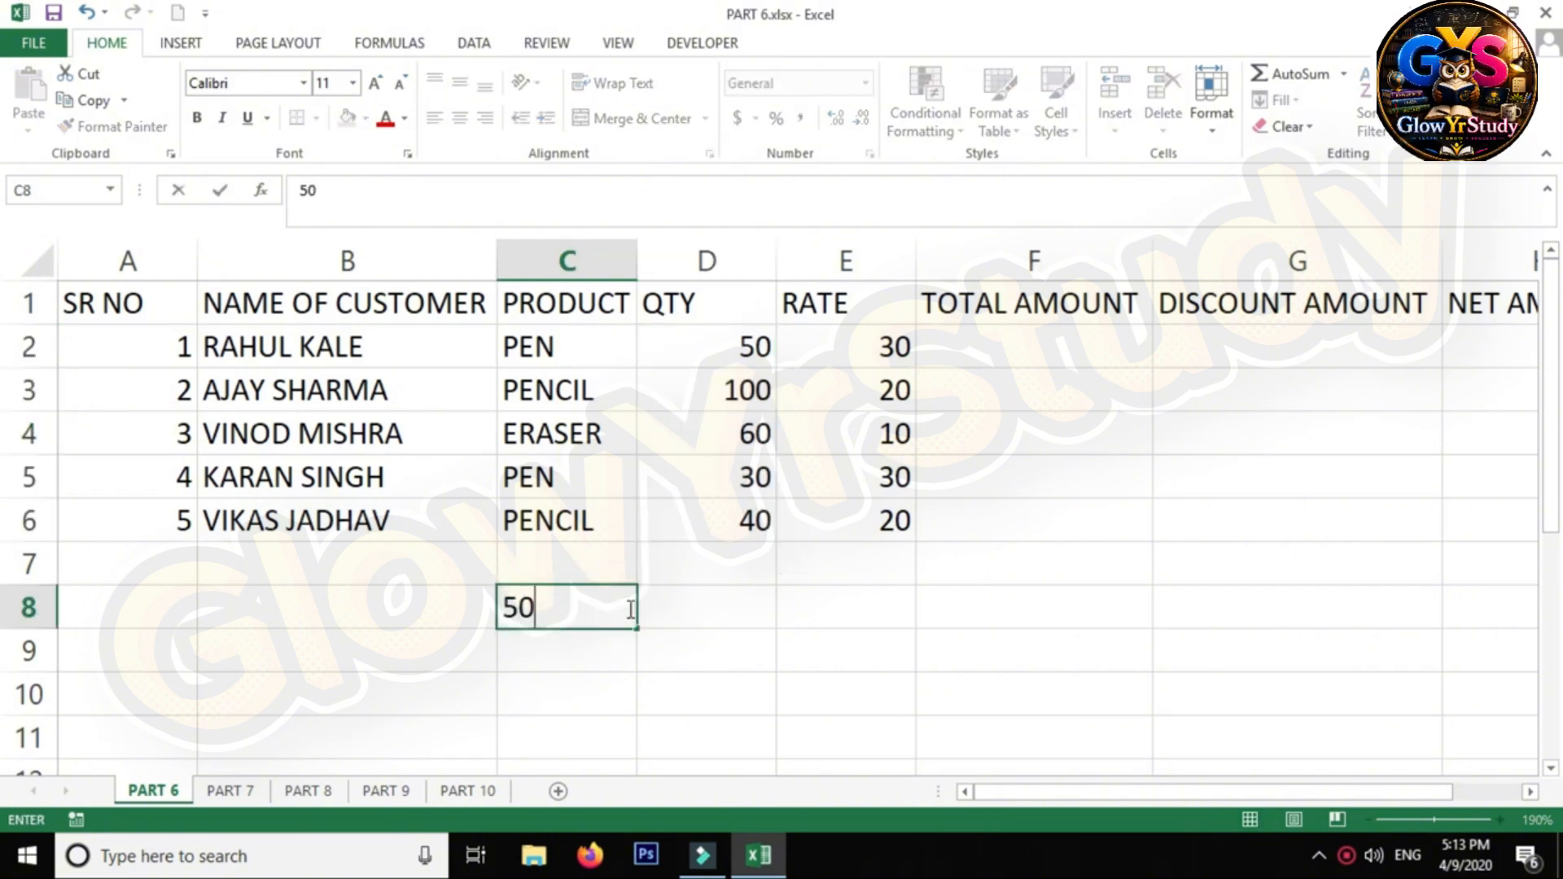
{"action": "key", "text": "BackSpace"}
{"action": "key", "text": "BackSpace"}
{"action": "type", "text": "50"}
{"action": "key", "text": "Return"}
{"action": "key", "text": "Up"}
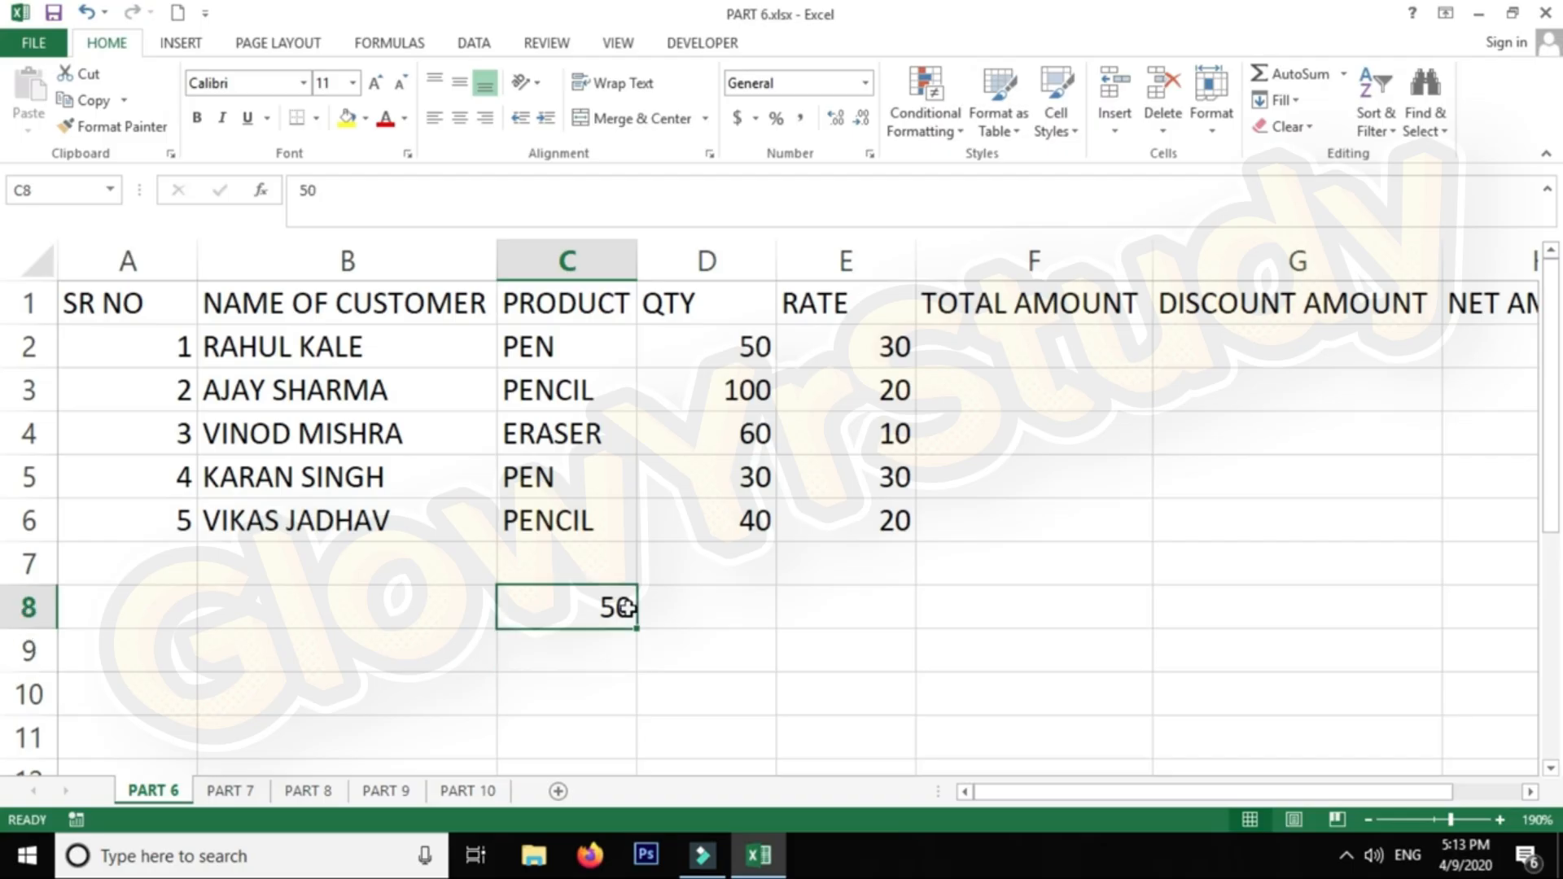
Complete the first discount tier with the >= operator in D8 and a 20% discount in E8
{"action": "key", "text": "Right"}
{"action": "type", "text": ">="}
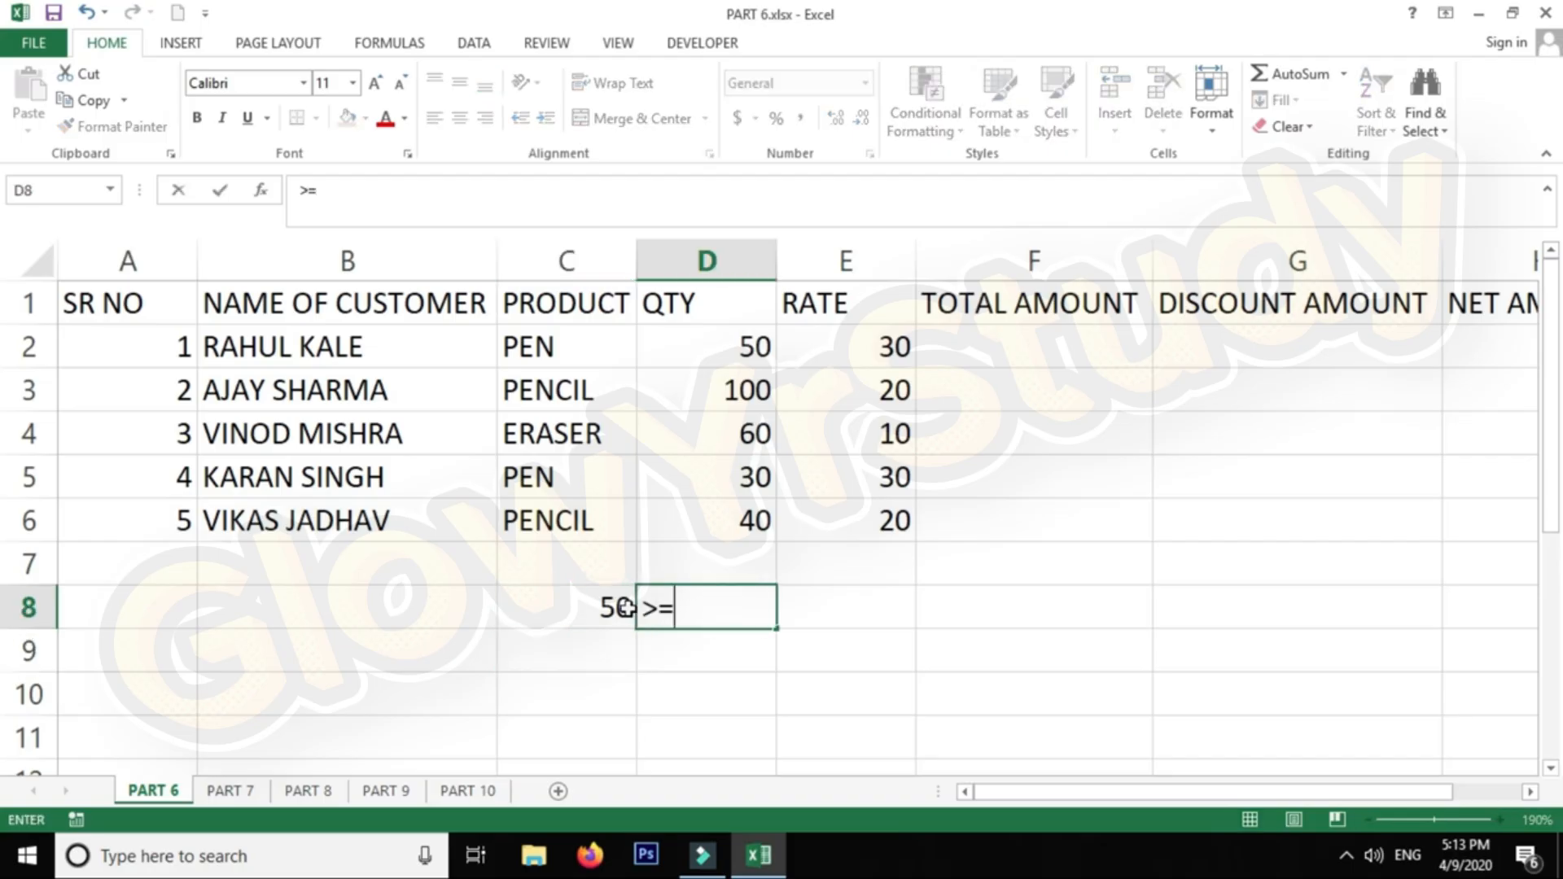
{"action": "key", "text": "Right"}
{"action": "type", "text": "20%"}
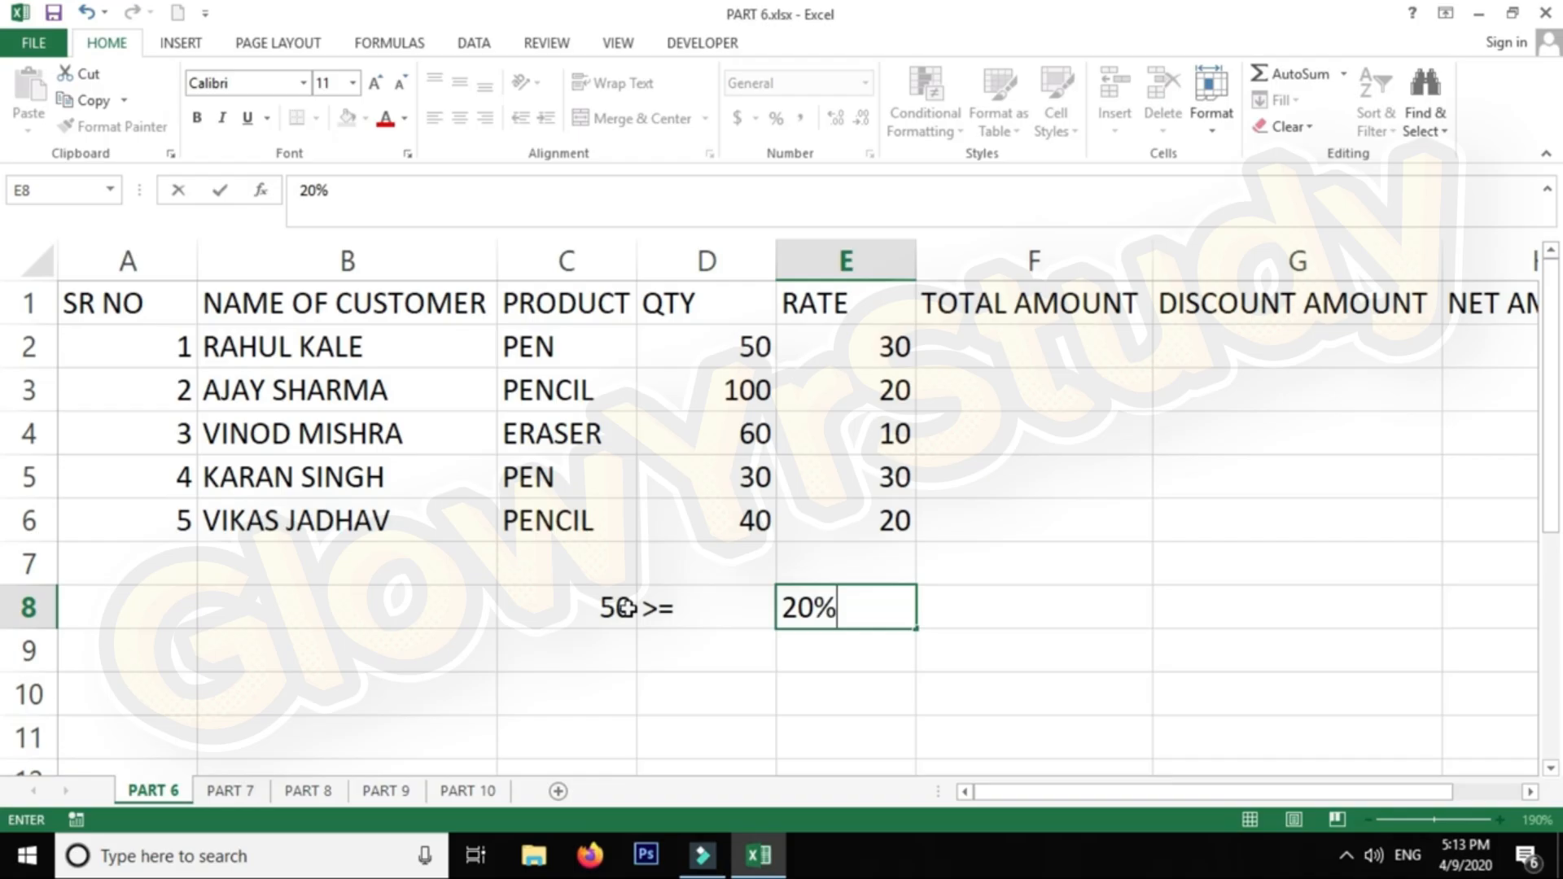
{"action": "key", "text": "Return"}
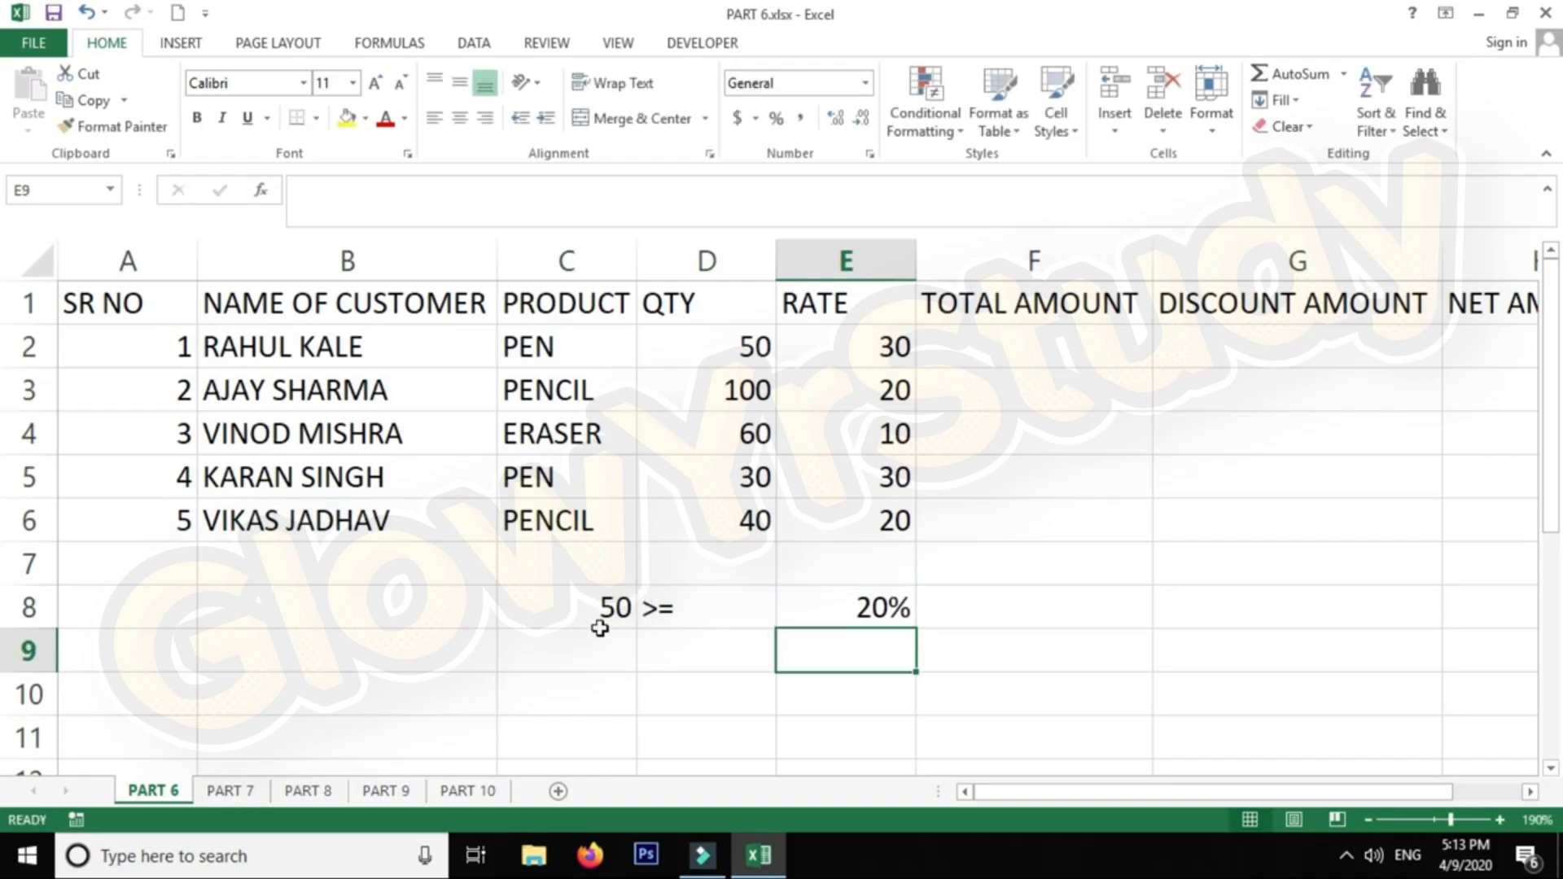
Add the second discount tier in row 9: threshold 30 in C9, >= in D9 and 10% in E9
{"action": "left_click", "coordinate": [600, 638]}
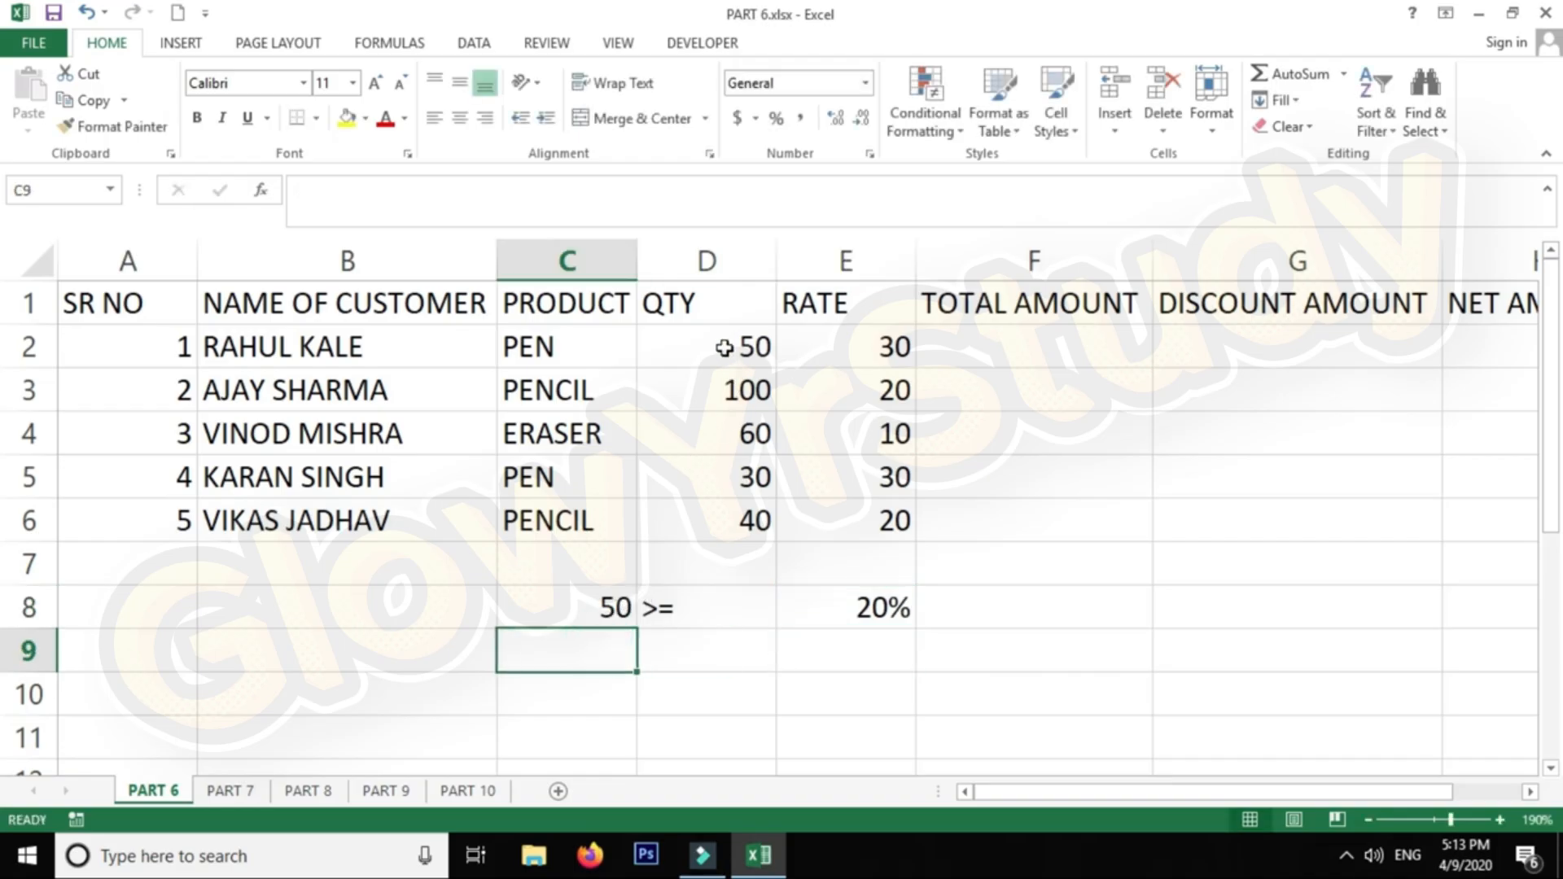
{"action": "left_click_drag", "start_coordinate": [722, 345], "coordinate": [732, 516]}
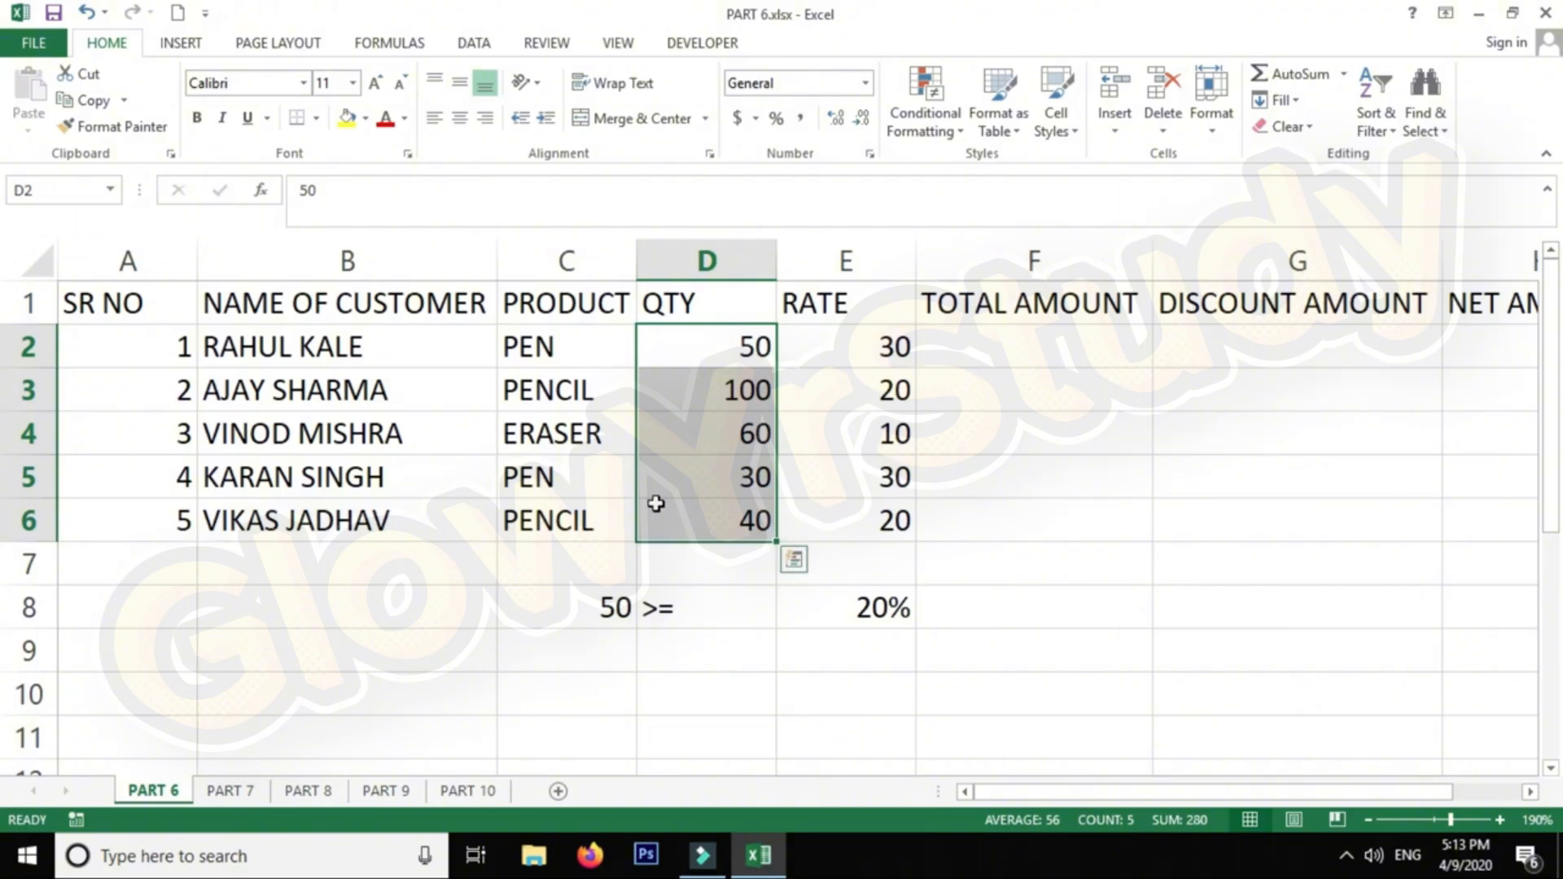
{"action": "left_click", "coordinate": [598, 639]}
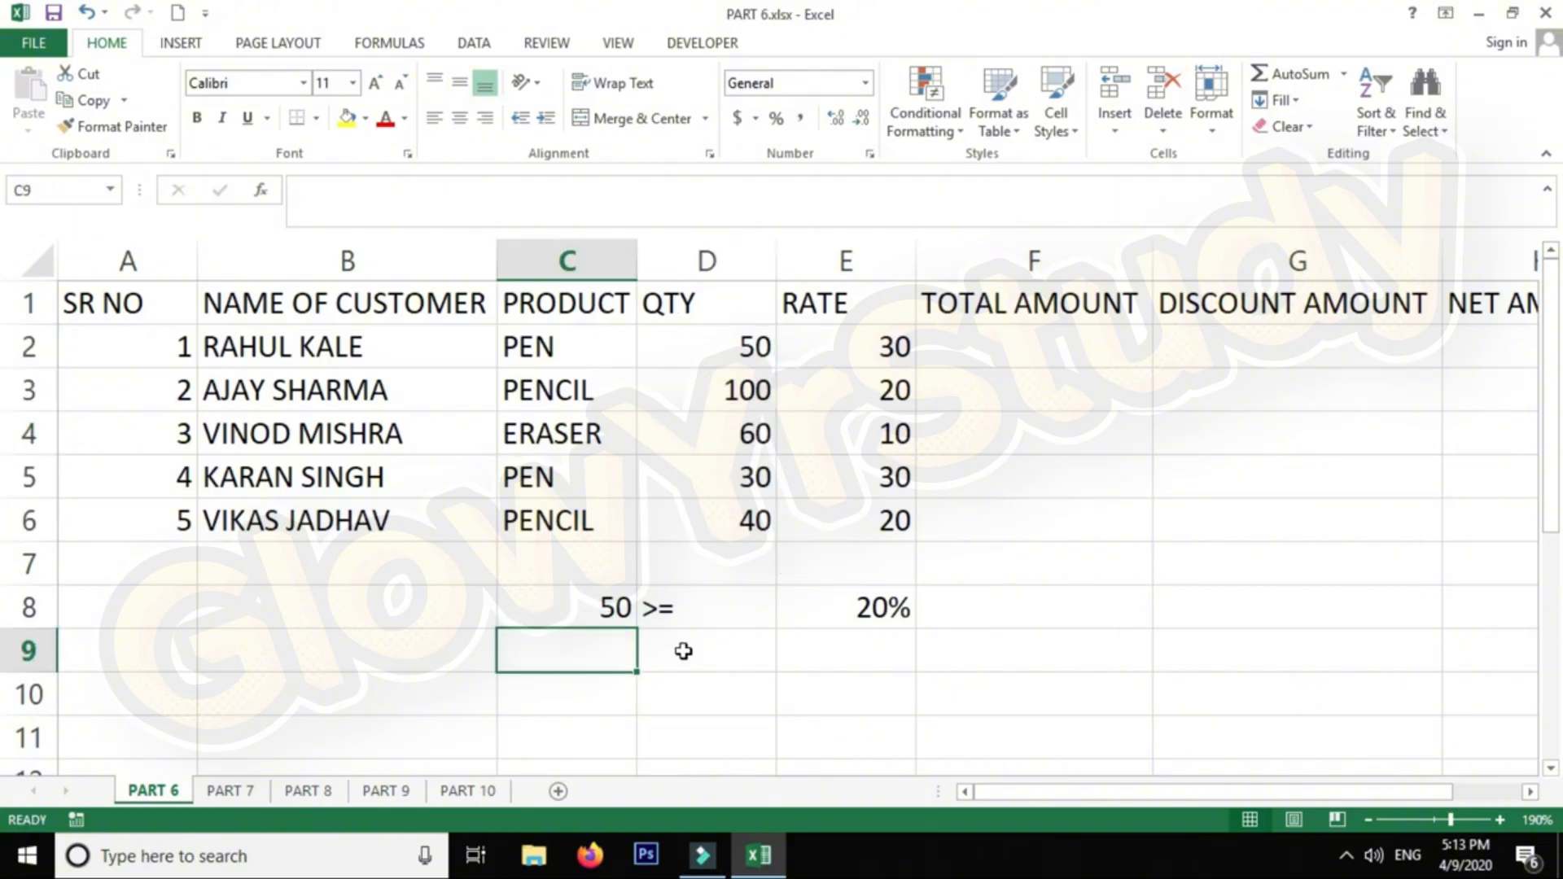
{"action": "type", "text": "30"}
{"action": "left_click", "coordinate": [683, 651]}
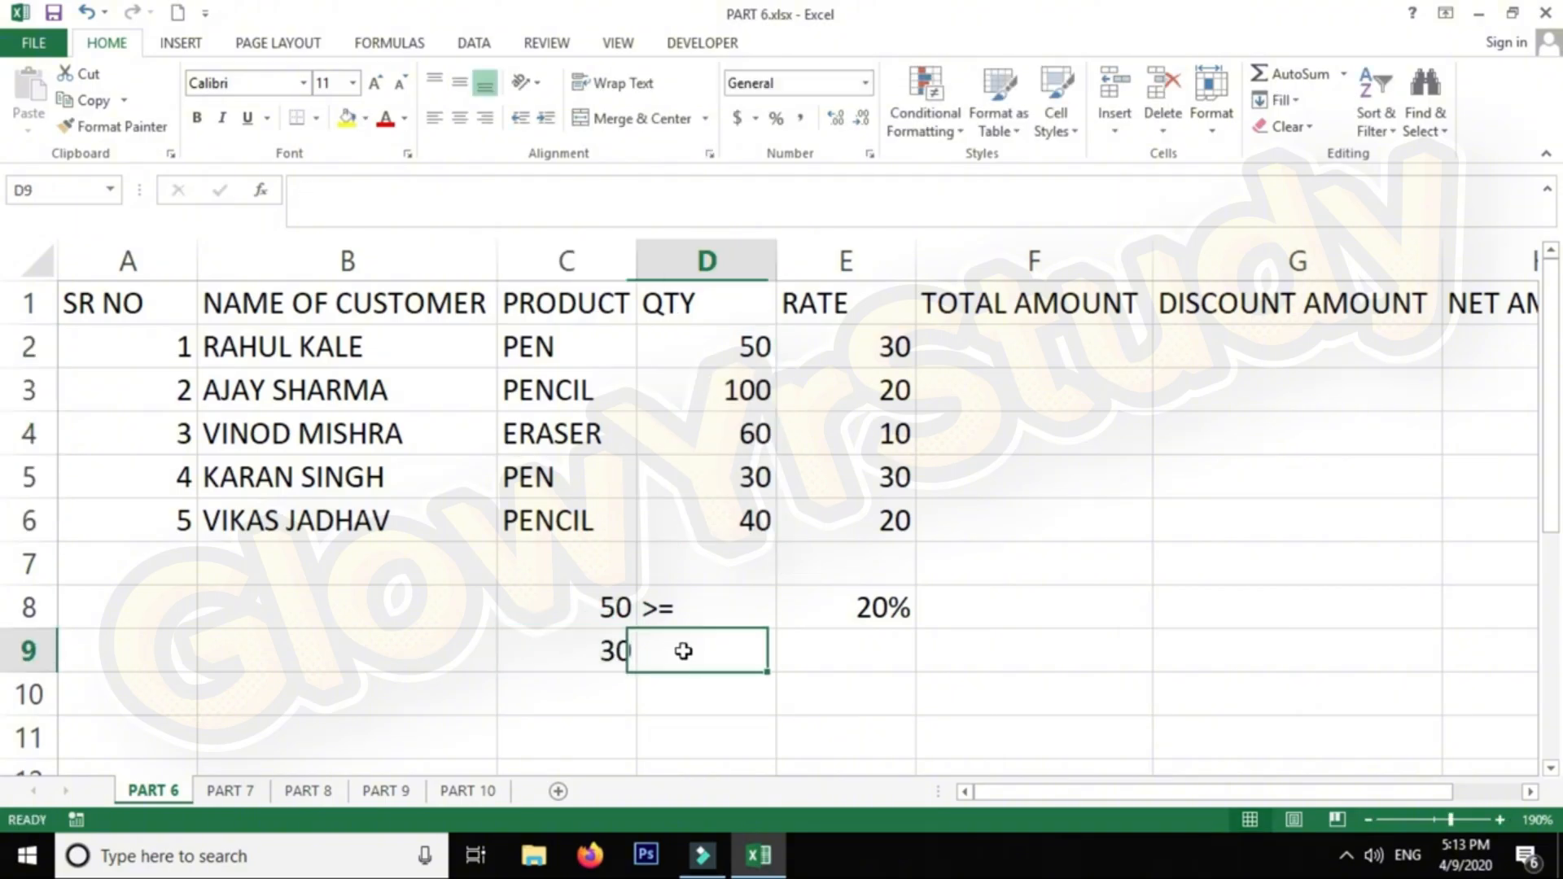
{"action": "type", "text": ">"}
{"action": "type", "text": "="}
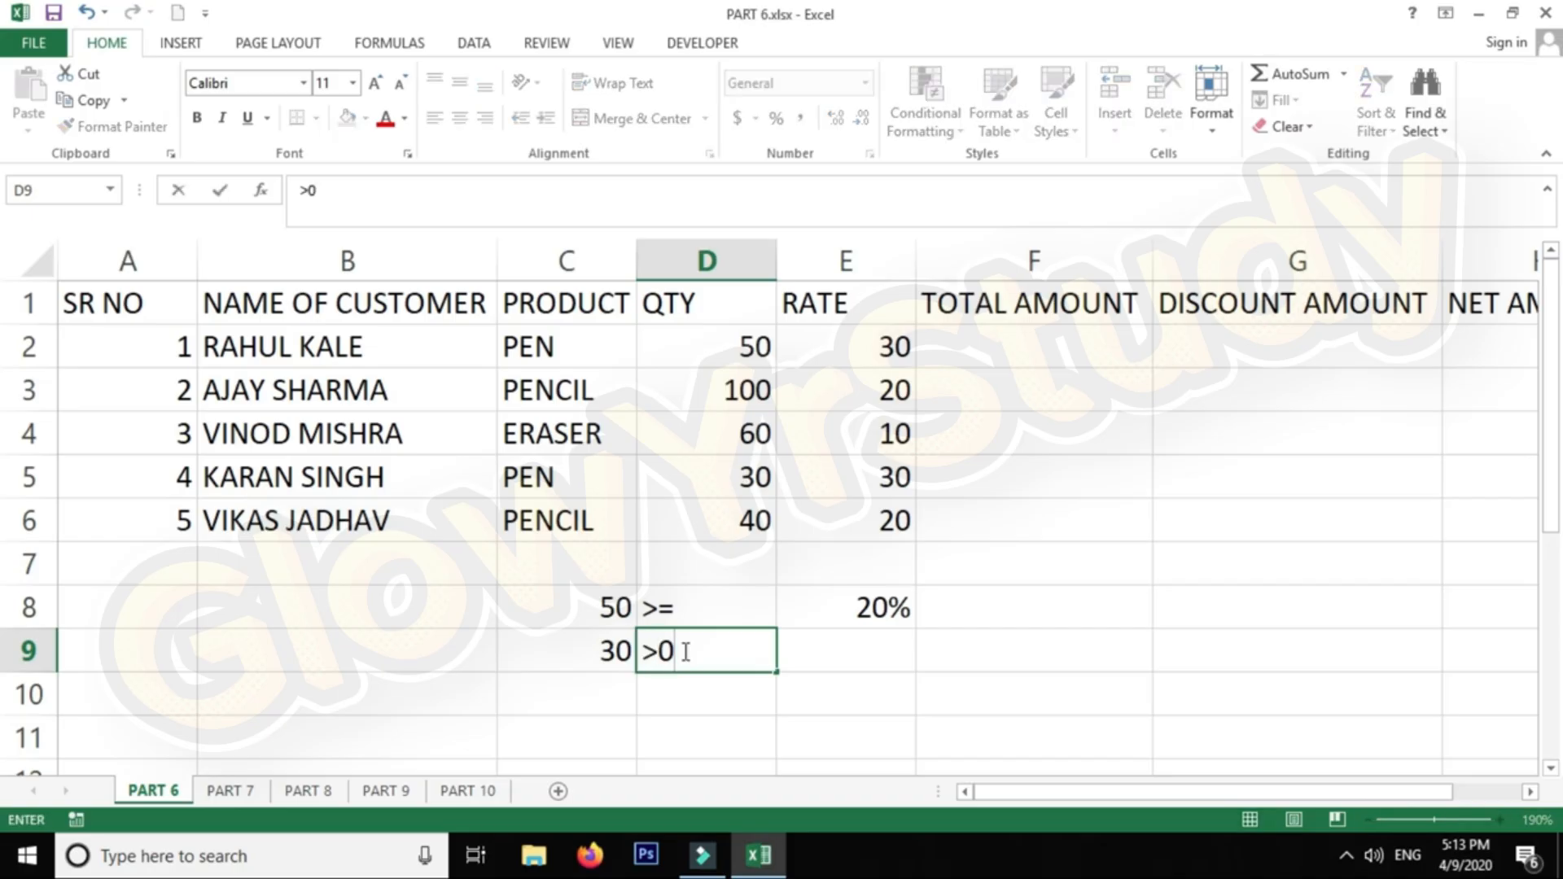
{"action": "key", "text": "Tab"}
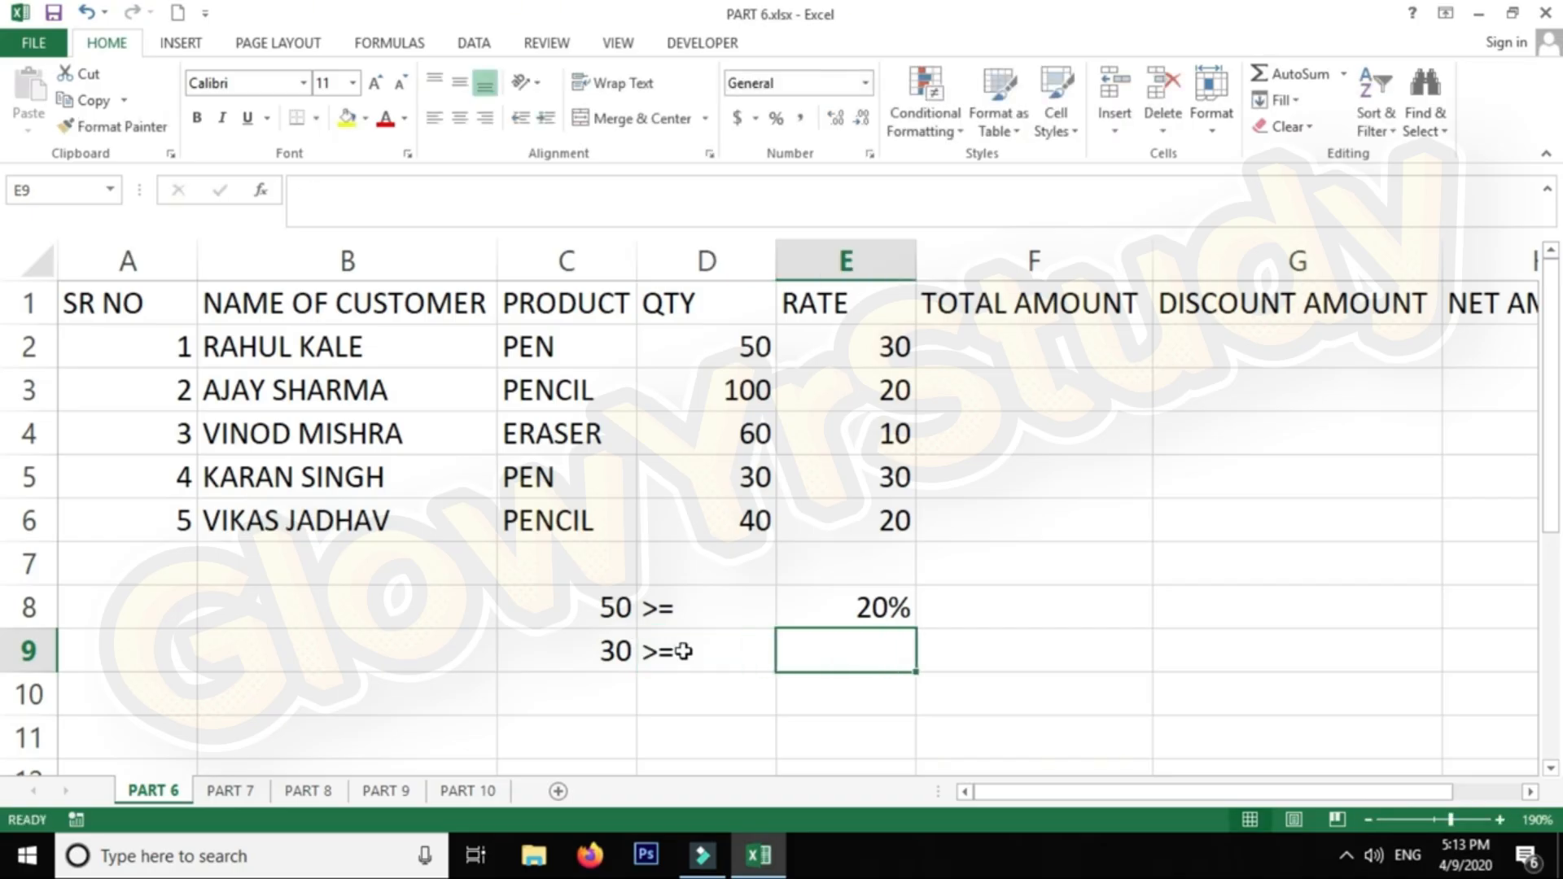
{"action": "type", "text": "10%"}
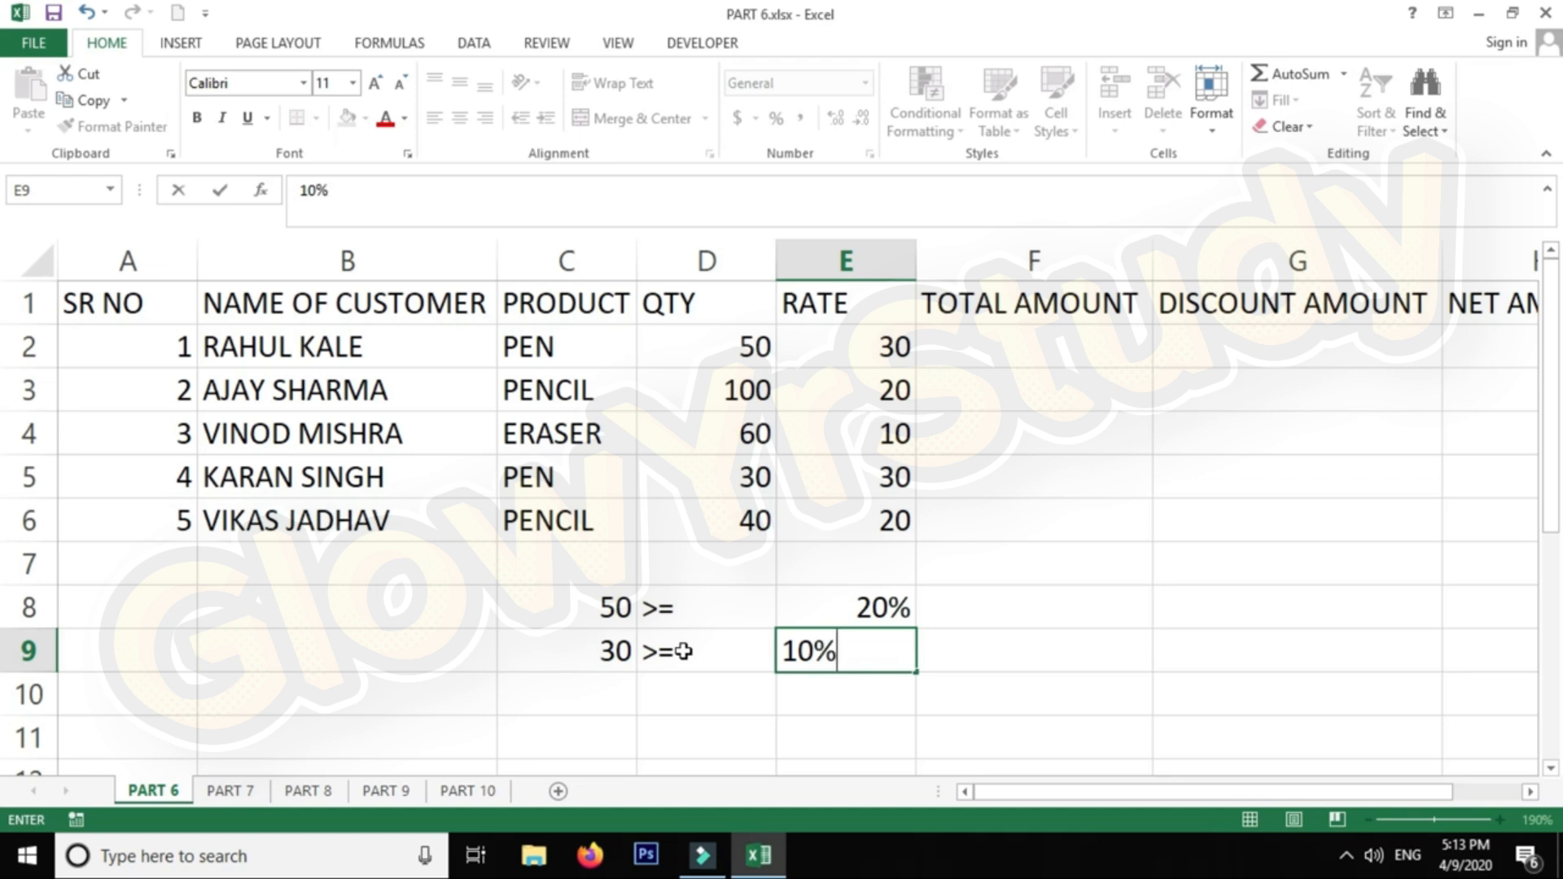
{"action": "key", "text": "Return"}
Enter a 5% discount in E10 for the third tier
{"action": "key", "text": "Left"}
{"action": "key", "text": "Left"}
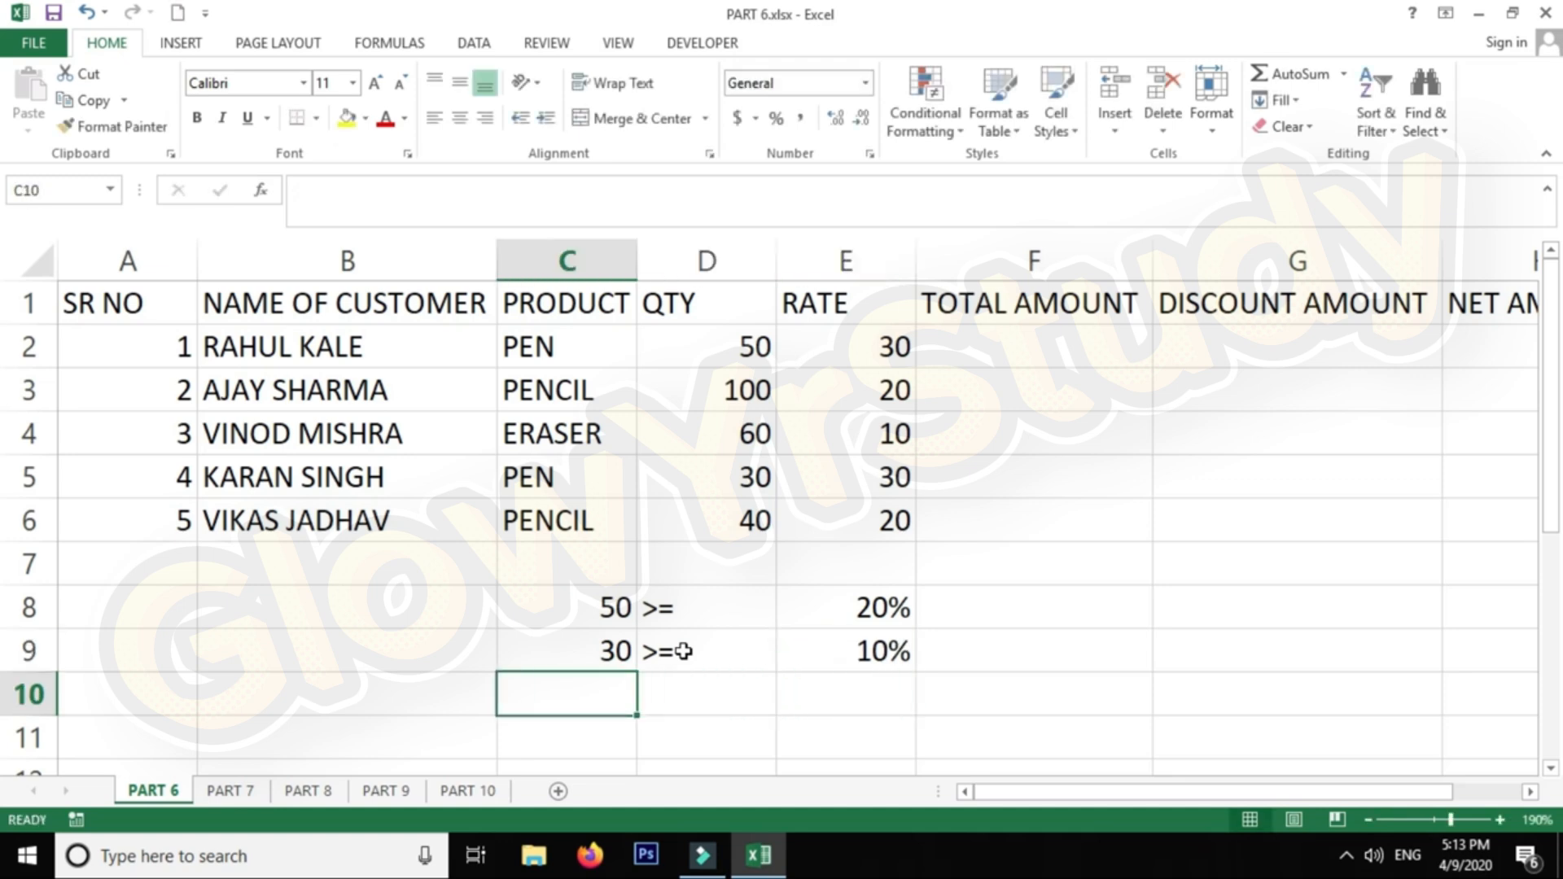
{"action": "key", "text": "Right"}
{"action": "key", "text": "Right"}
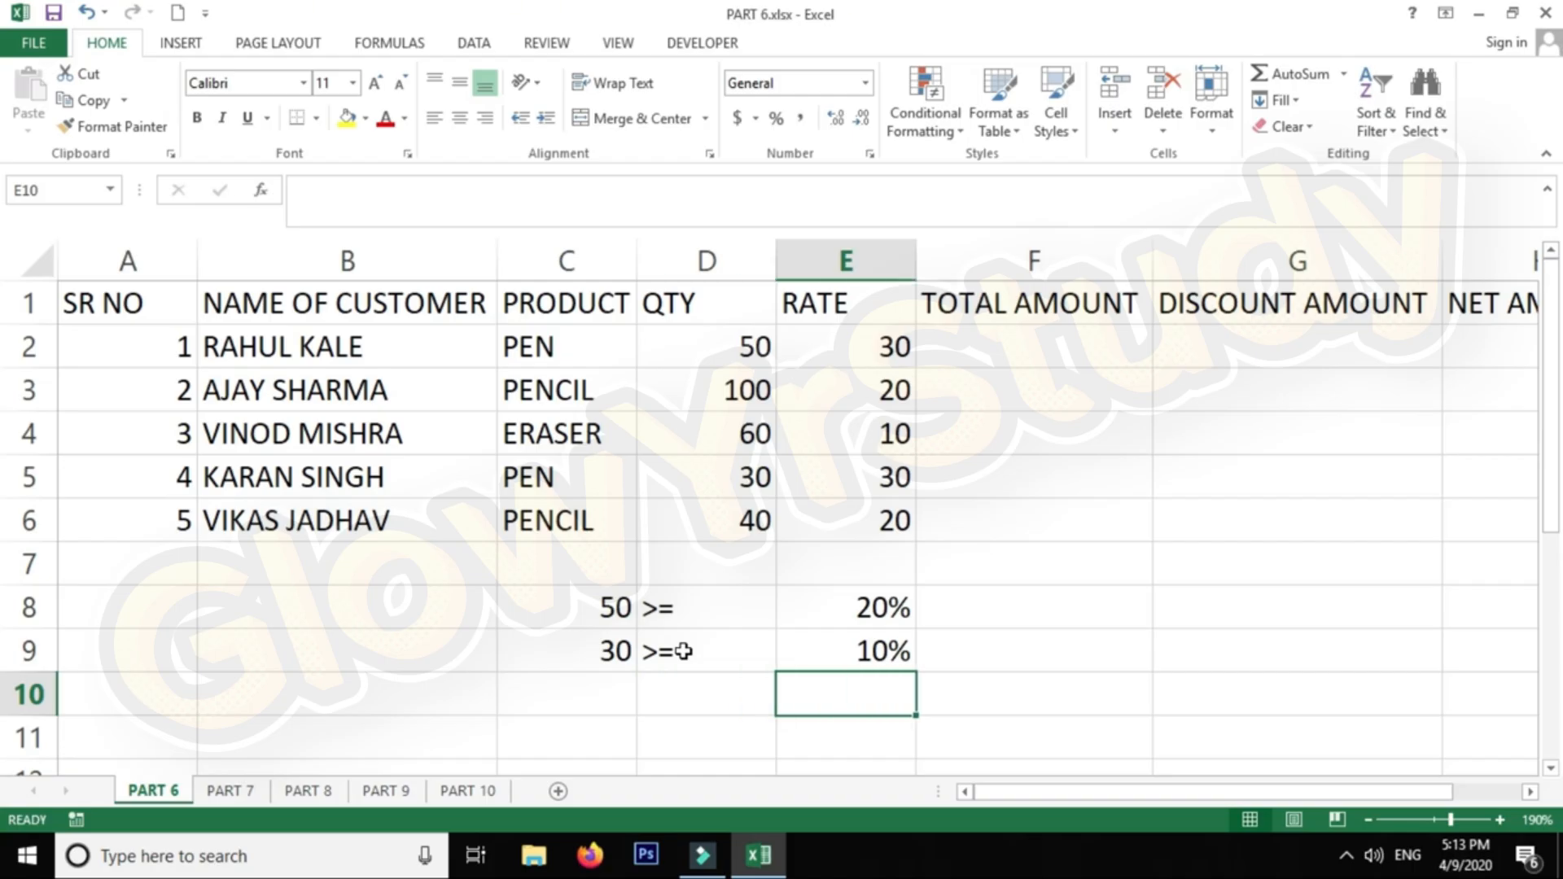
{"action": "type", "text": "5"}
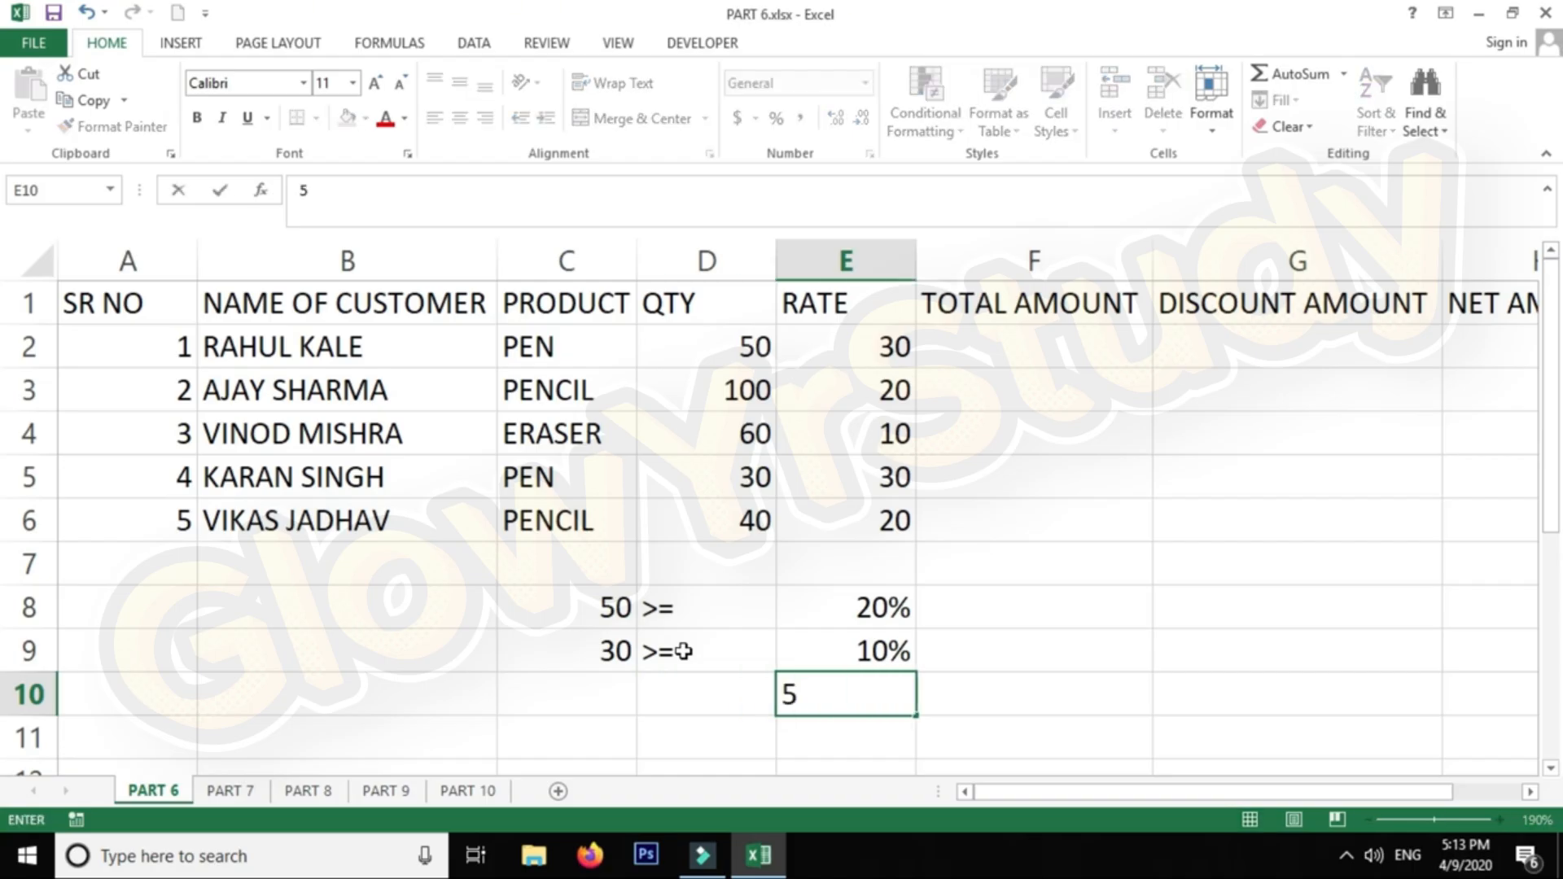
{"action": "type", "text": "%"}
{"action": "key", "text": "Return"}
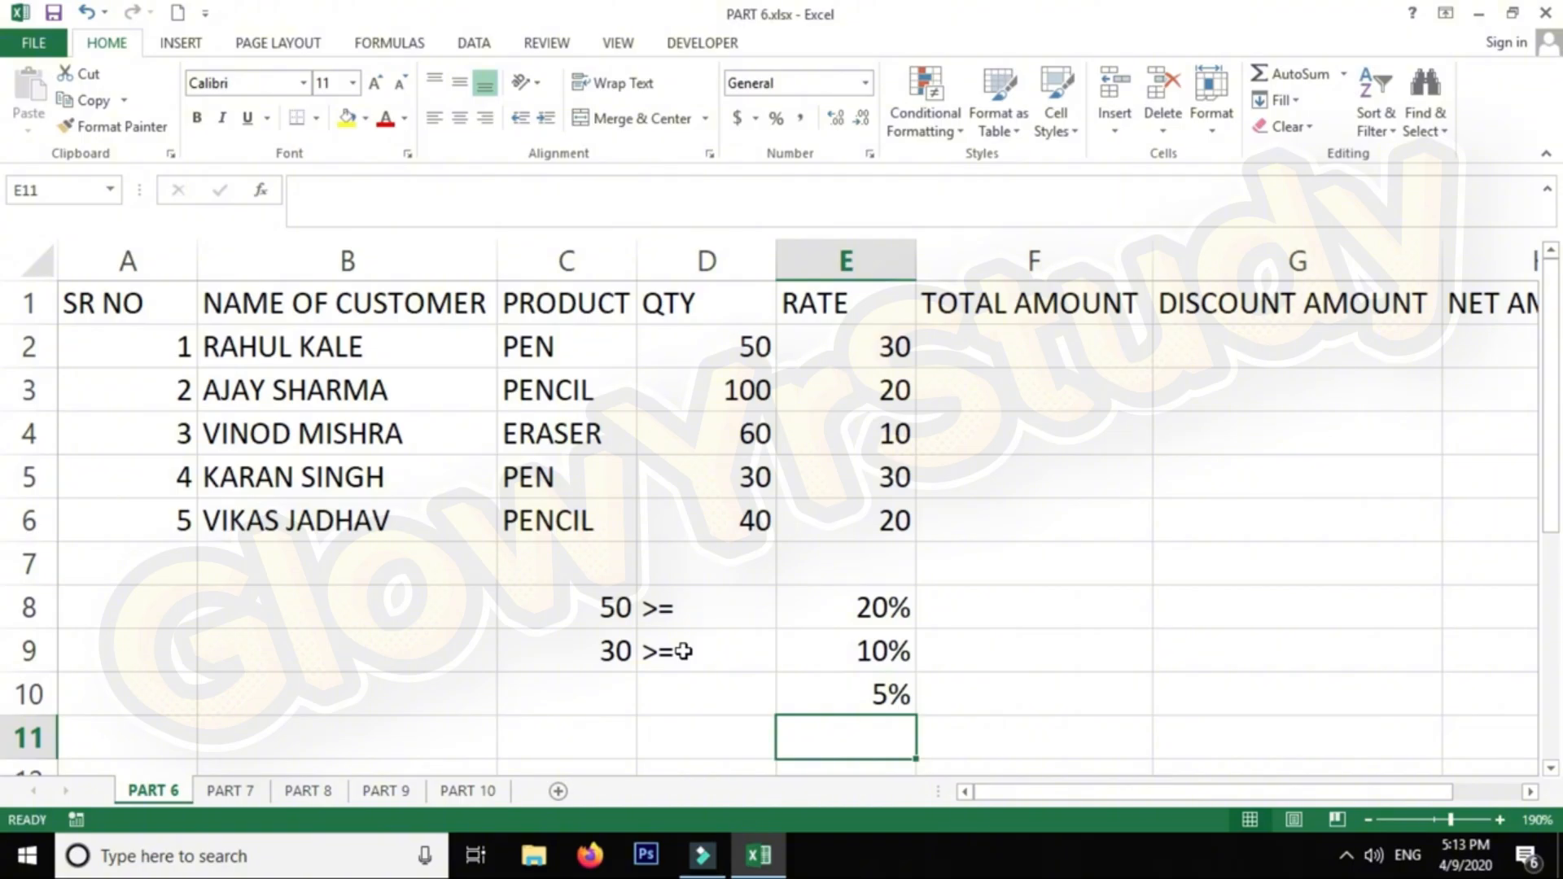
Complete the third discount tier with threshold 15 in C10 and the >= operator in D10
{"action": "left_click_drag", "start_coordinate": [617, 604], "coordinate": [886, 701]}
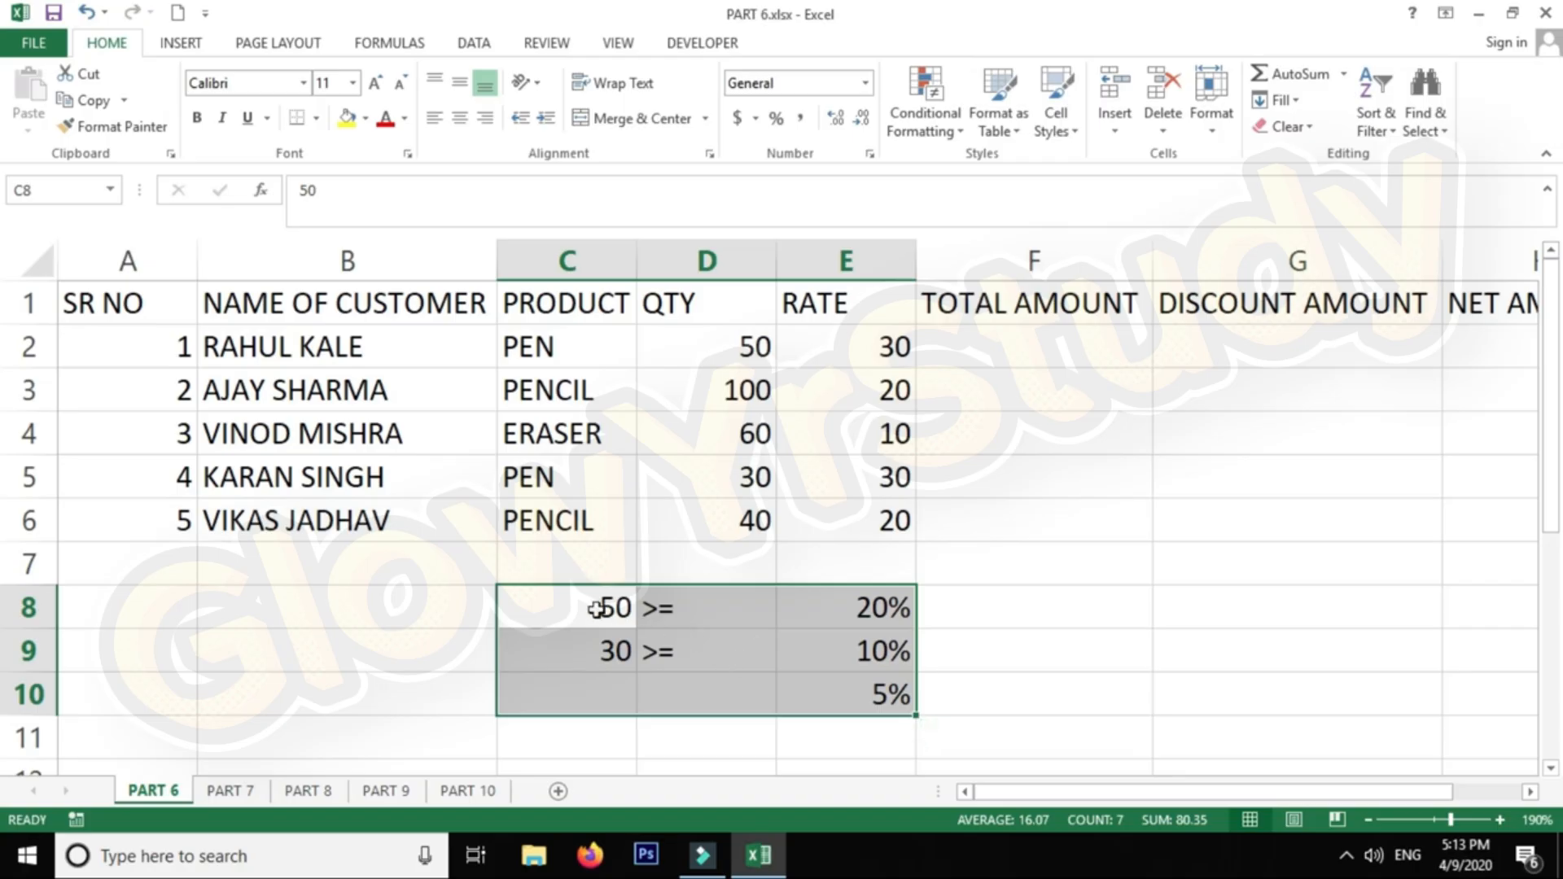
{"action": "left_click_drag", "start_coordinate": [599, 609], "coordinate": [876, 610]}
{"action": "left_click", "coordinate": [614, 684]}
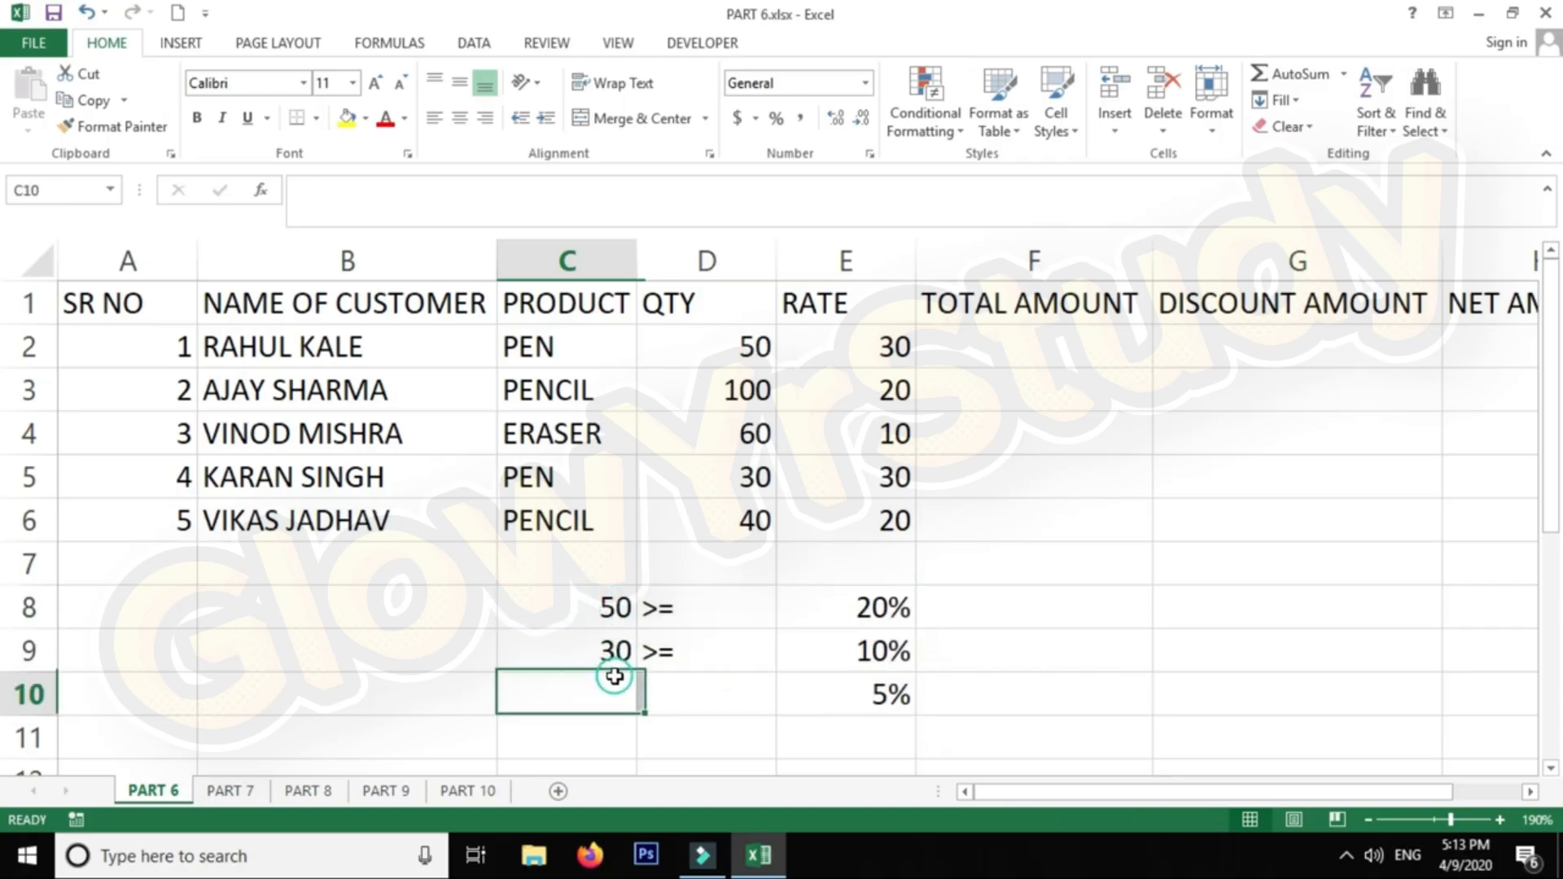
{"action": "type", "text": "1"}
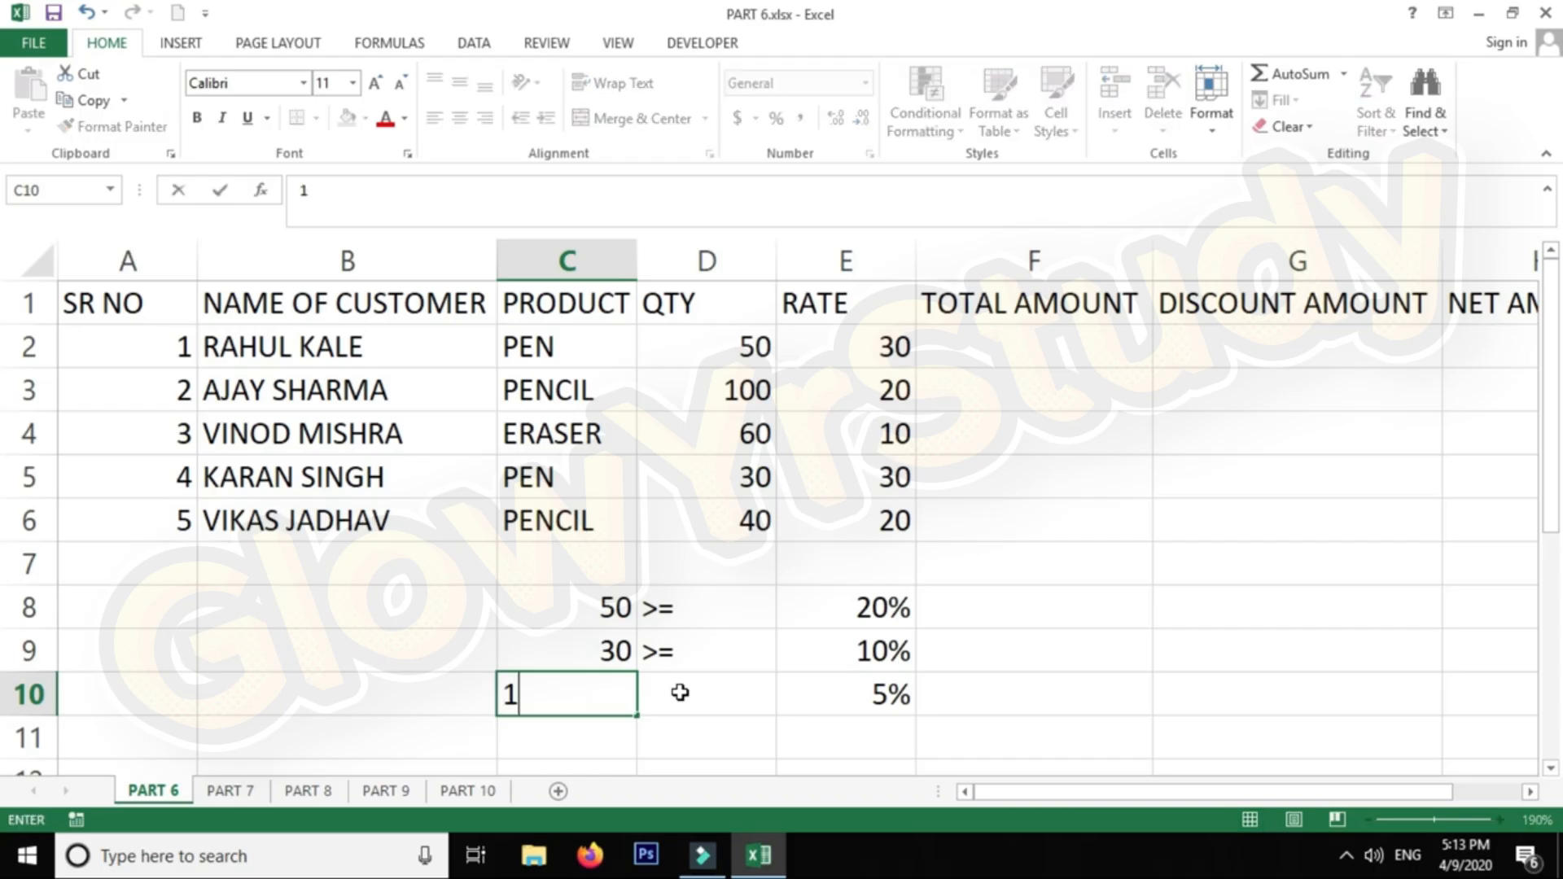
{"action": "type", "text": "5"}
{"action": "left_click", "coordinate": [680, 693]}
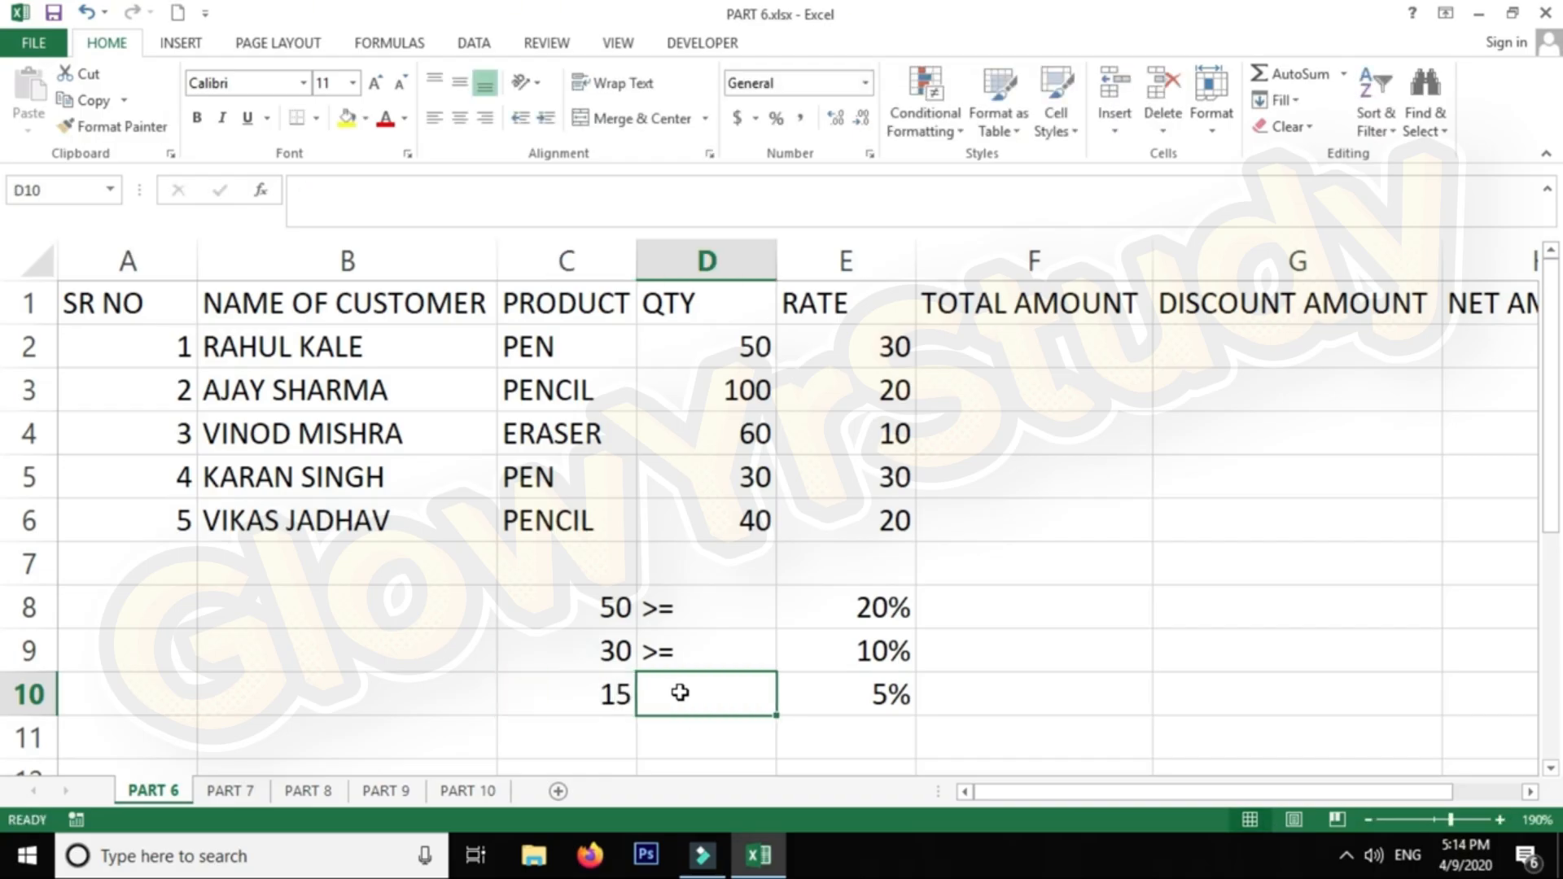
{"action": "type", "text": ">="}
{"action": "key", "text": "Tab"}
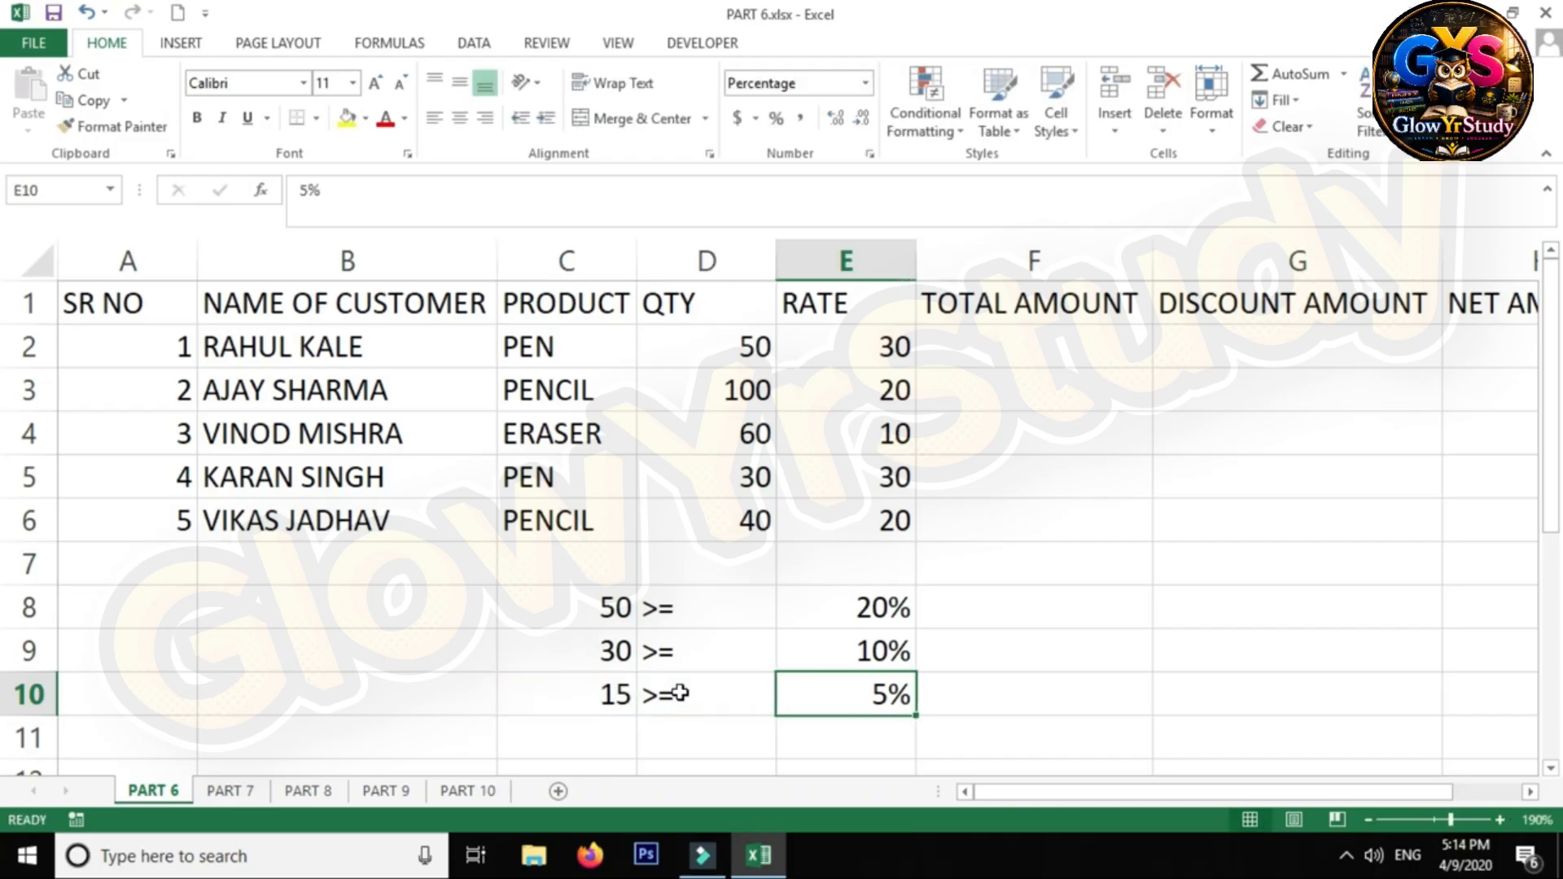
Enter a 0% discount in E11 for quantities below all thresholds
{"action": "key", "text": "Return"}
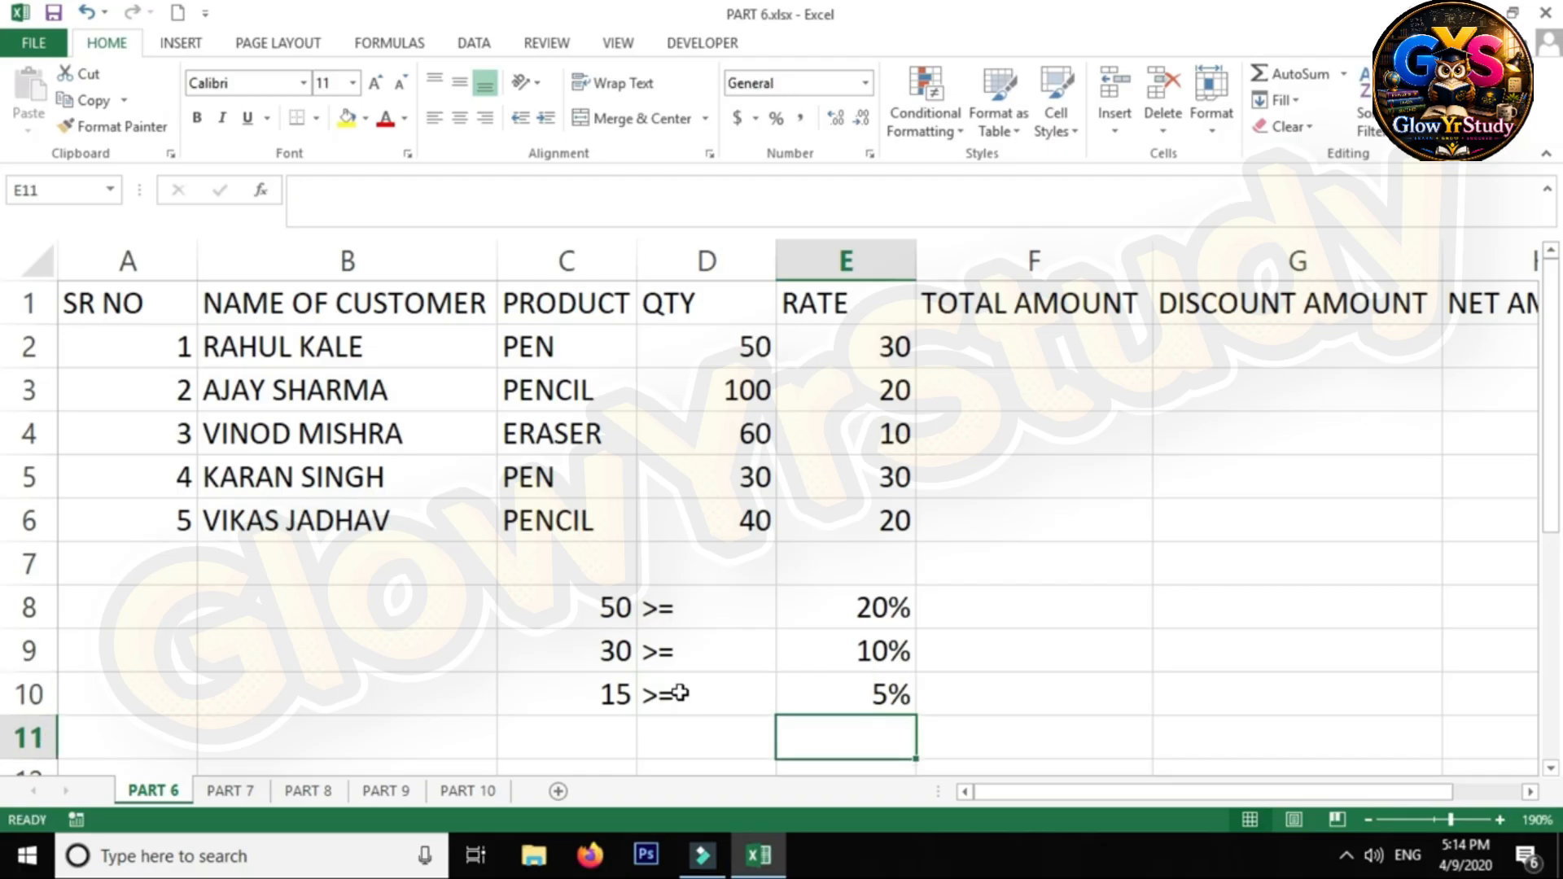
{"action": "type", "text": "0"}
{"action": "key", "text": "Return"}
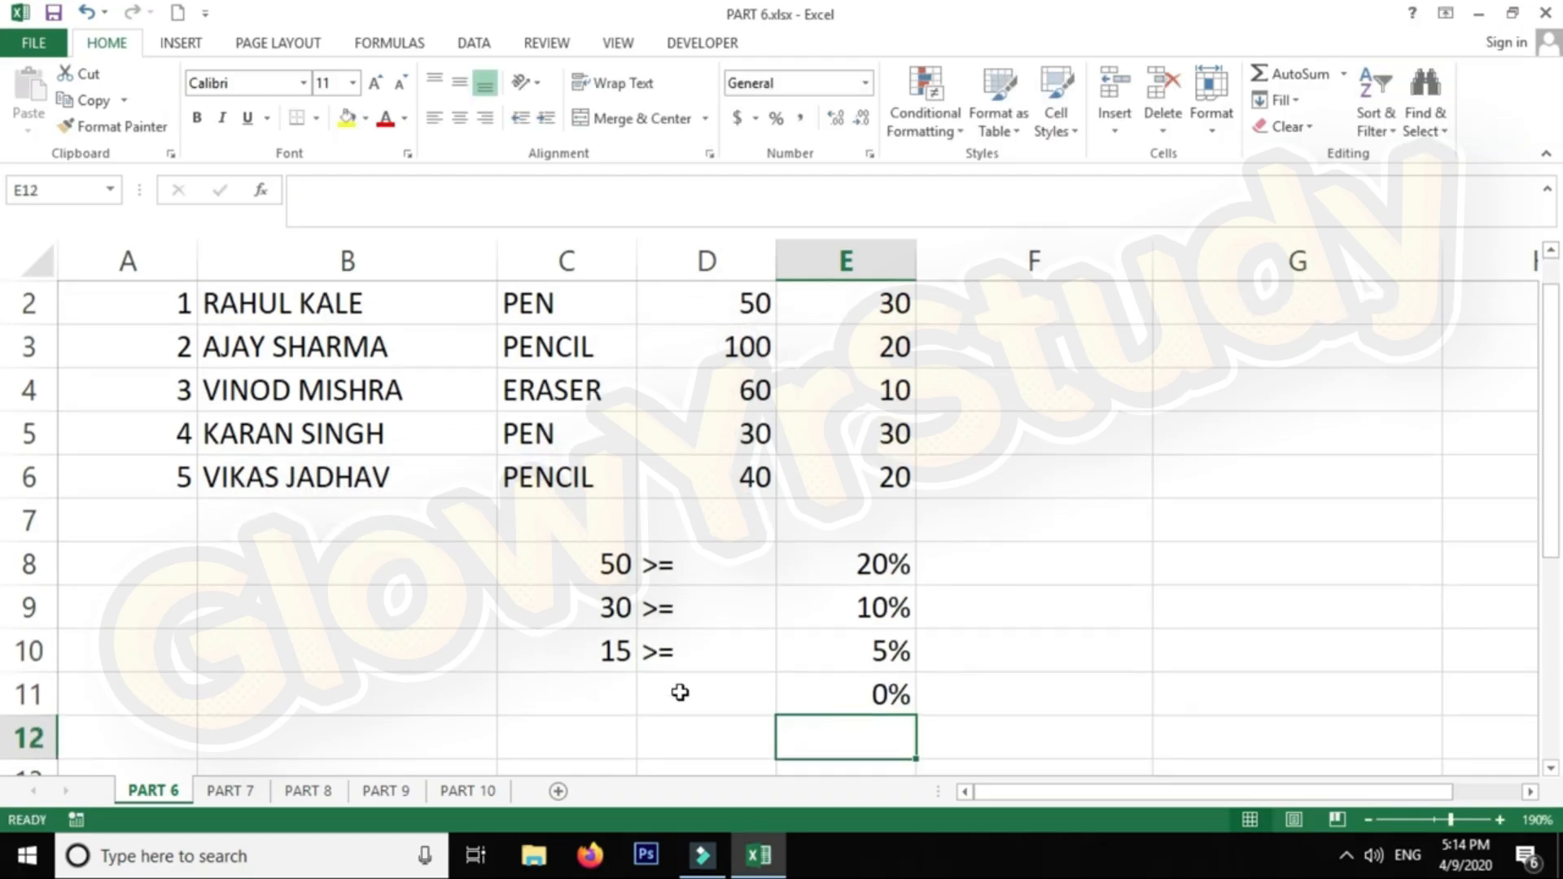
Examine the discount tiers' thresholds, operators and percentages in rows 8 to 11, along with the empty TOTAL AMOUNT and DISCOUNT AMOUNT cells
{"action": "left_click", "coordinate": [712, 647]}
{"action": "left_click", "coordinate": [890, 690]}
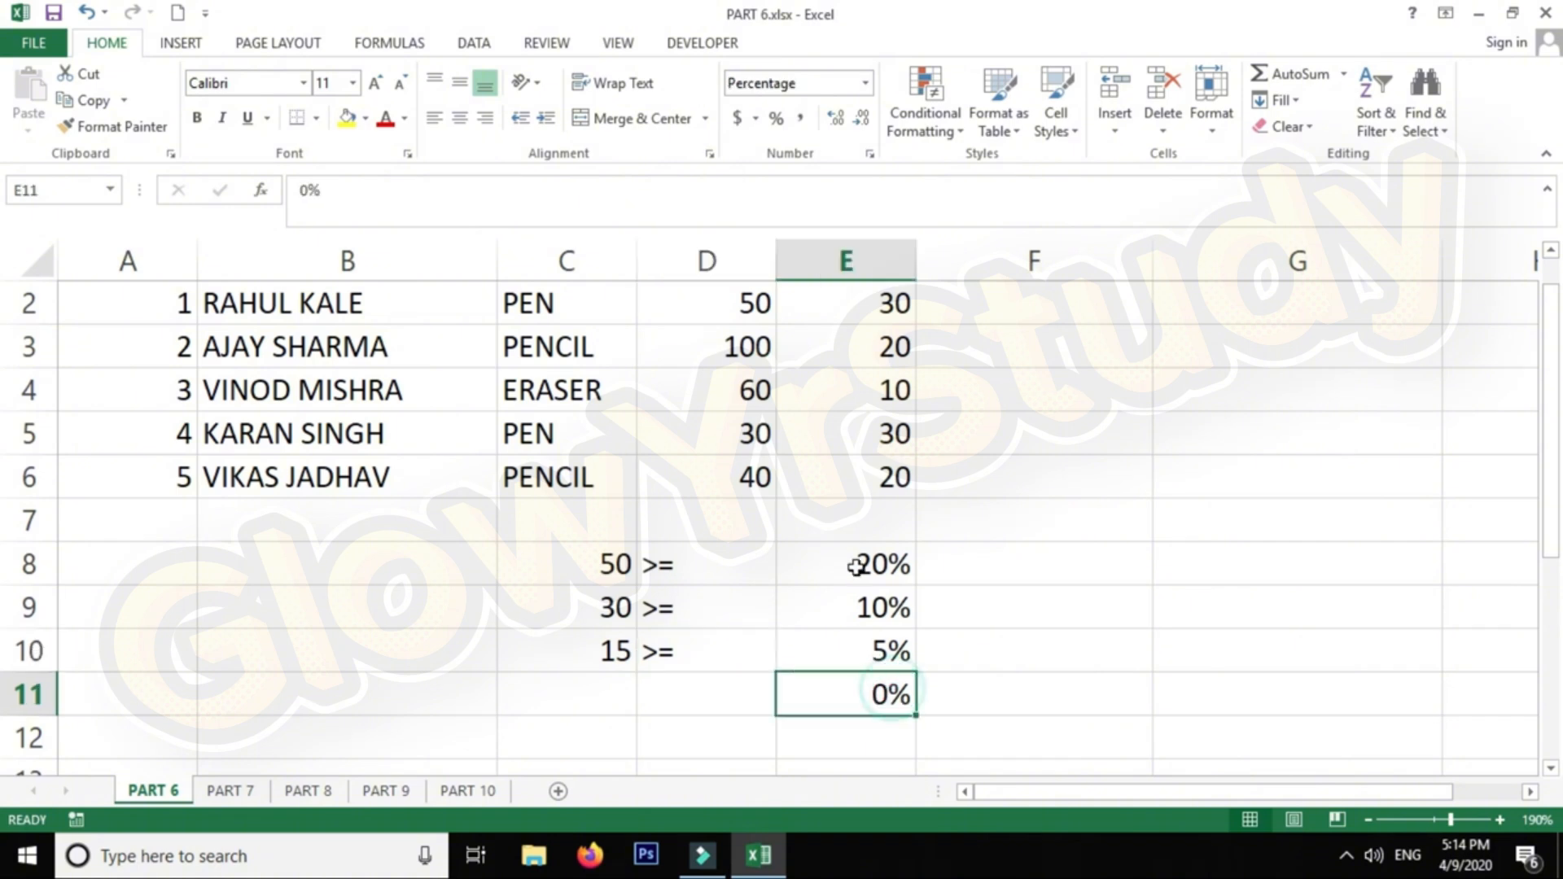
{"action": "left_click_drag", "start_coordinate": [863, 566], "coordinate": [847, 689]}
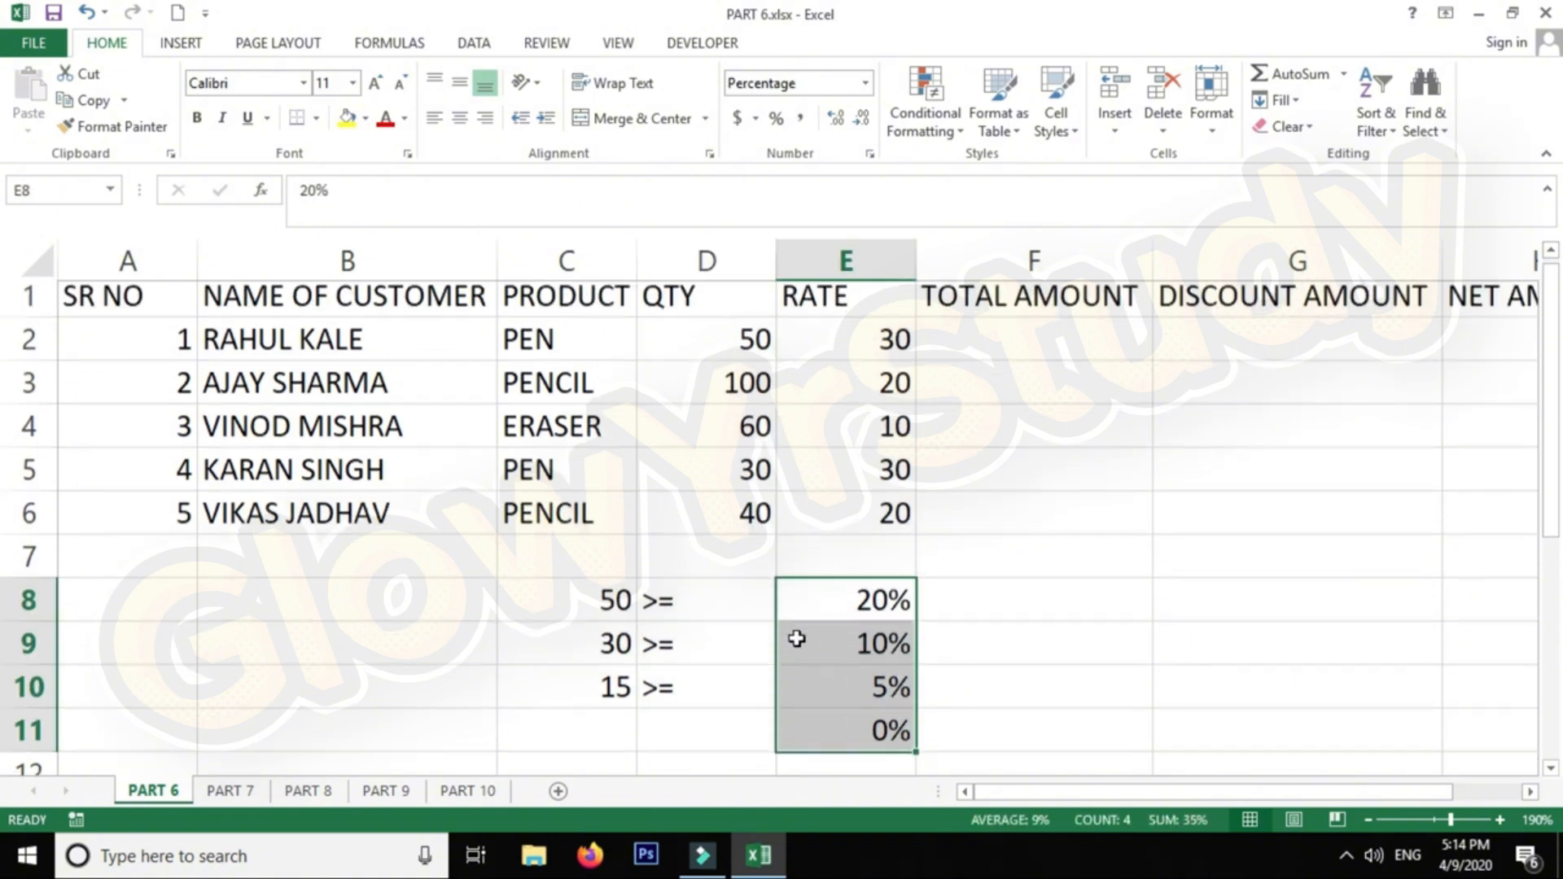
{"action": "scroll", "coordinate": [798, 639], "scroll_direction": "up", "scroll_amount": 1}
{"action": "left_click_drag", "start_coordinate": [834, 609], "coordinate": [849, 737]}
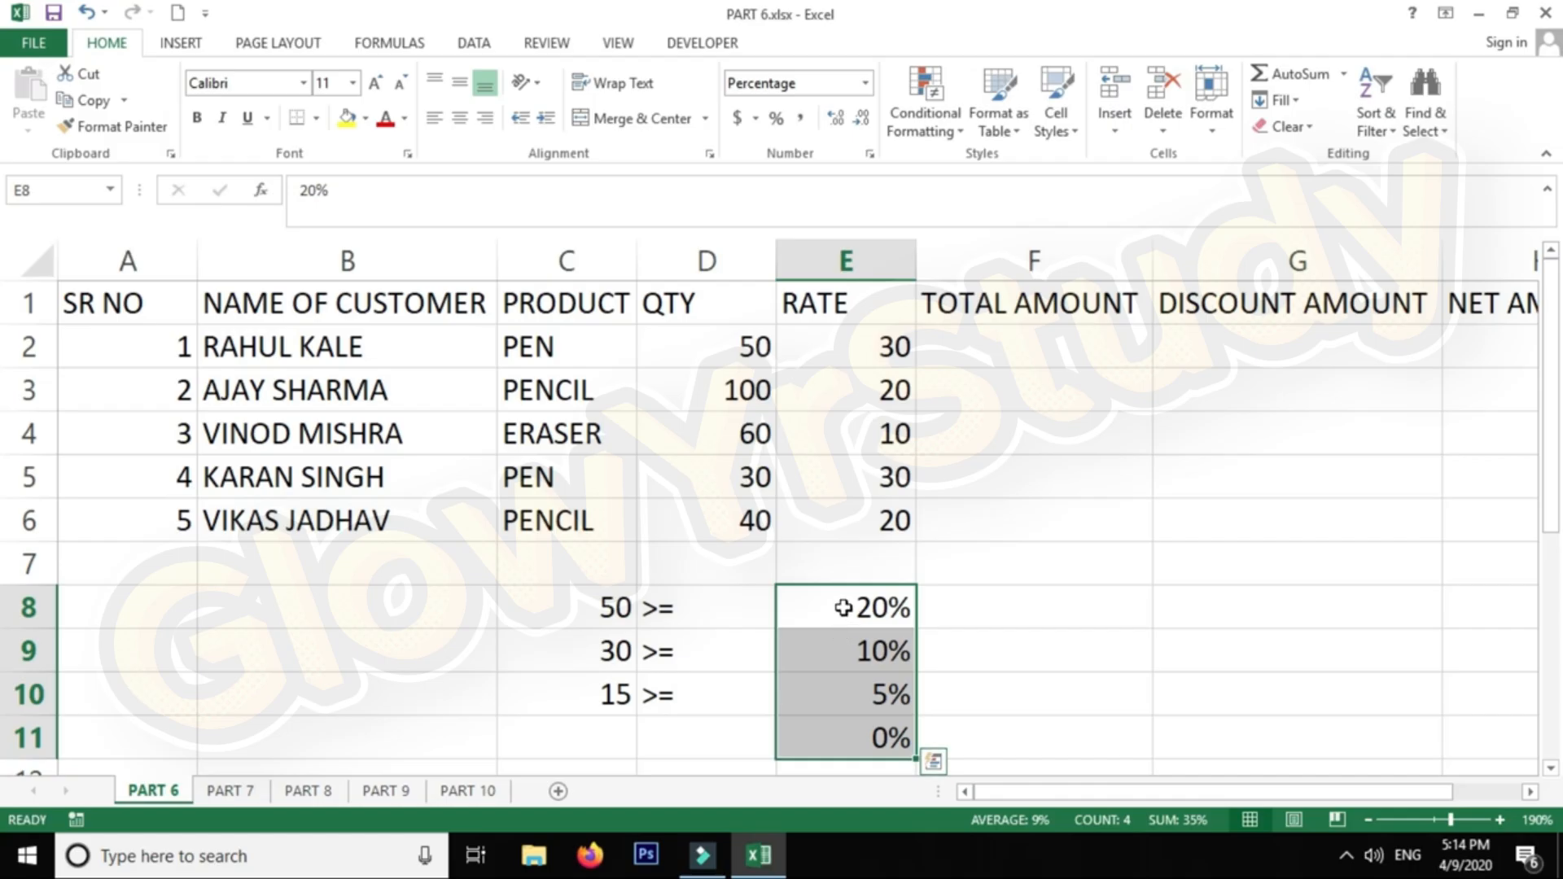
{"action": "left_click_drag", "start_coordinate": [840, 604], "coordinate": [845, 738]}
{"action": "left_click", "coordinate": [663, 691]}
{"action": "left_click_drag", "start_coordinate": [599, 599], "coordinate": [607, 693]}
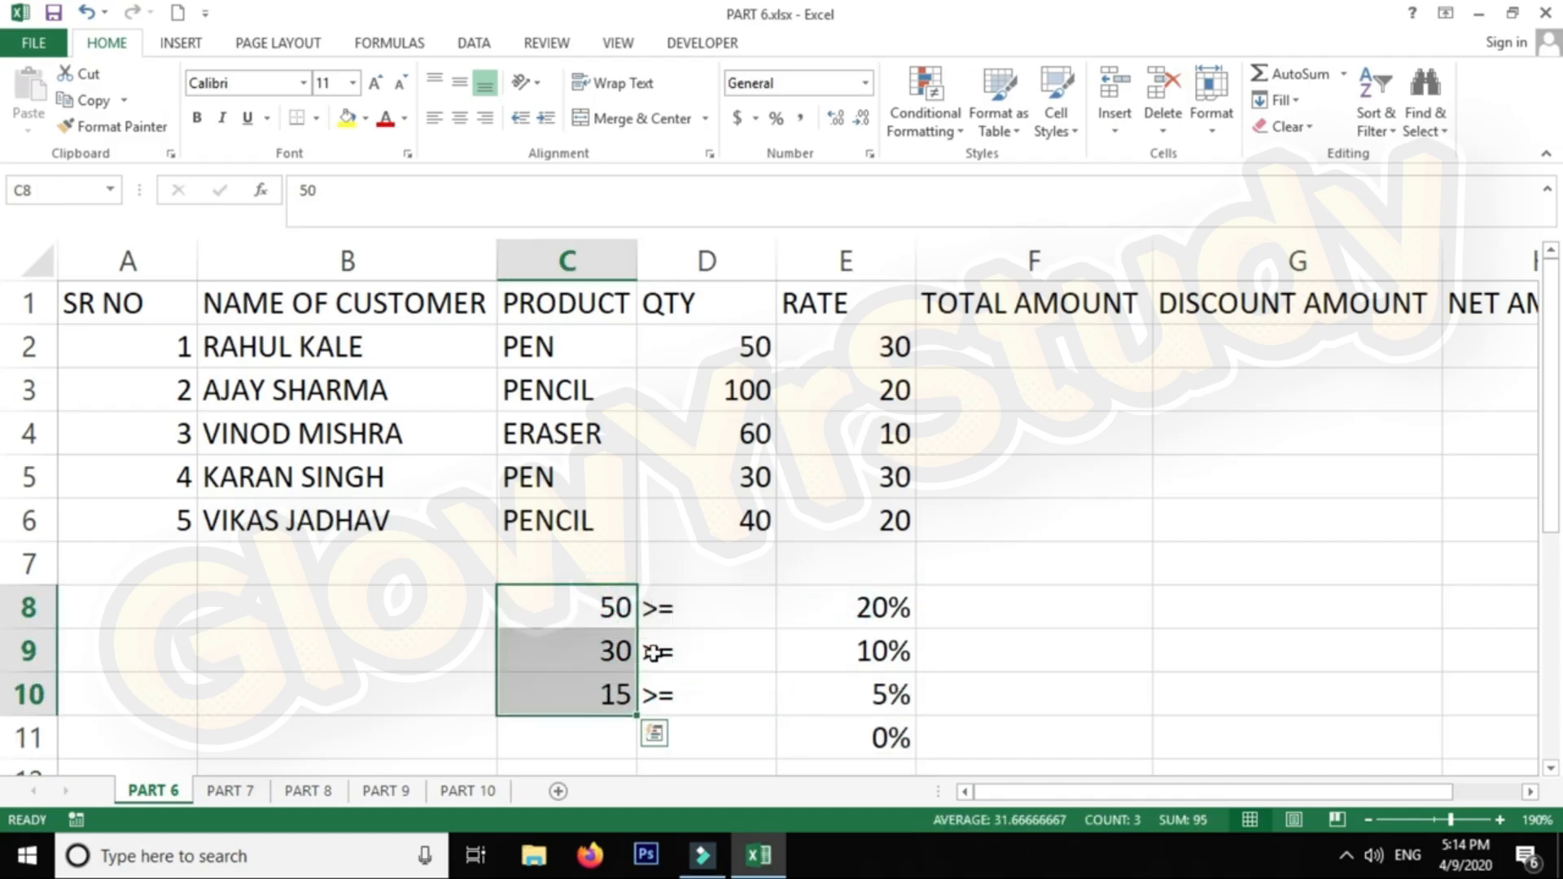
{"action": "left_click_drag", "start_coordinate": [682, 602], "coordinate": [680, 697]}
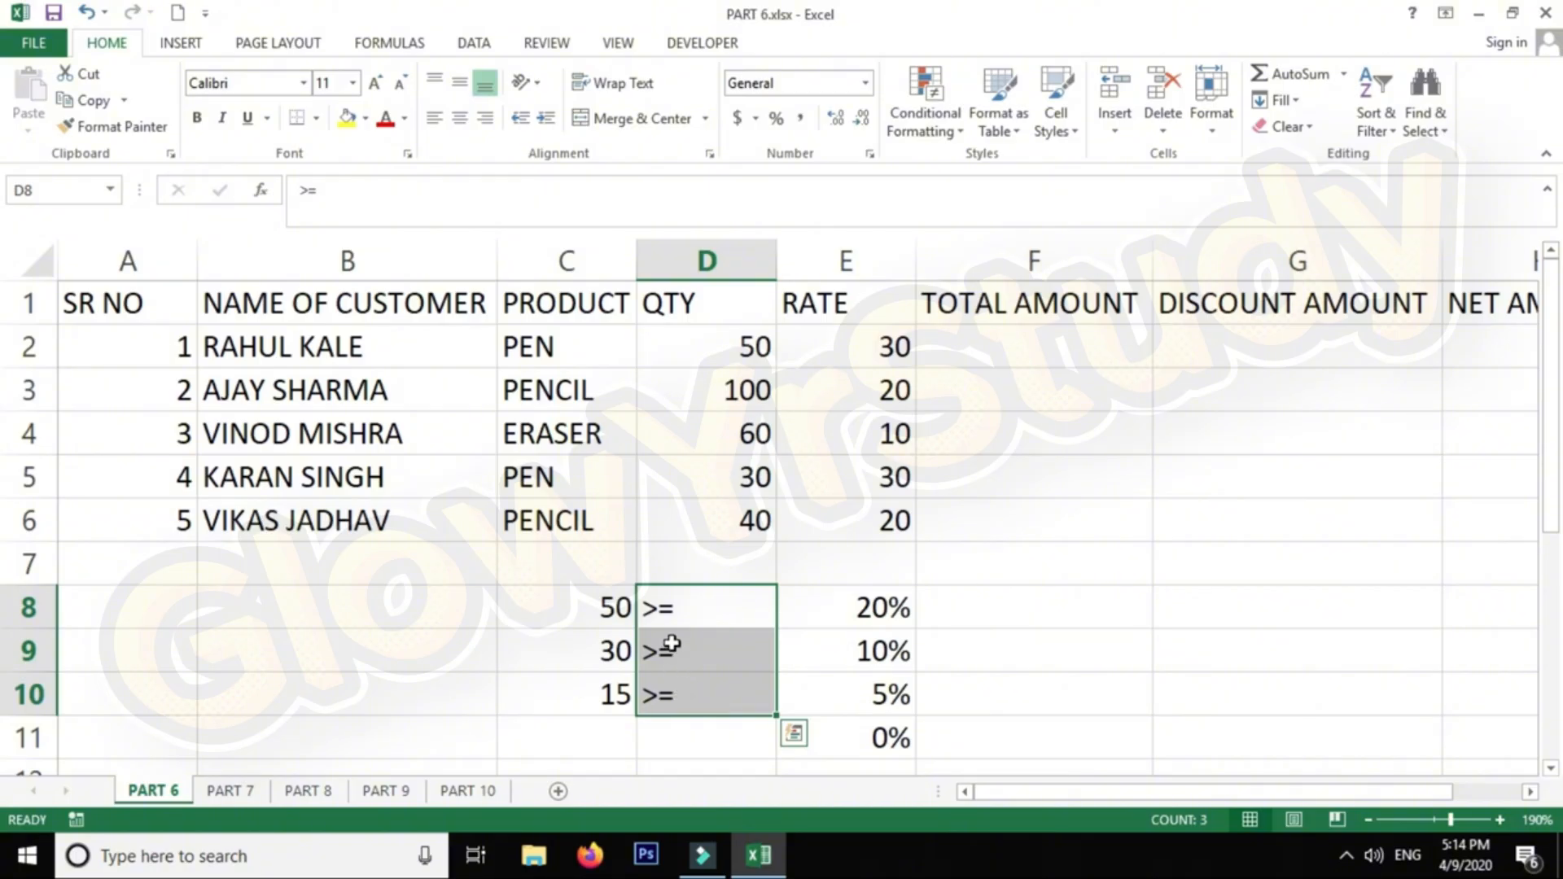
{"action": "left_click_drag", "start_coordinate": [872, 602], "coordinate": [873, 735]}
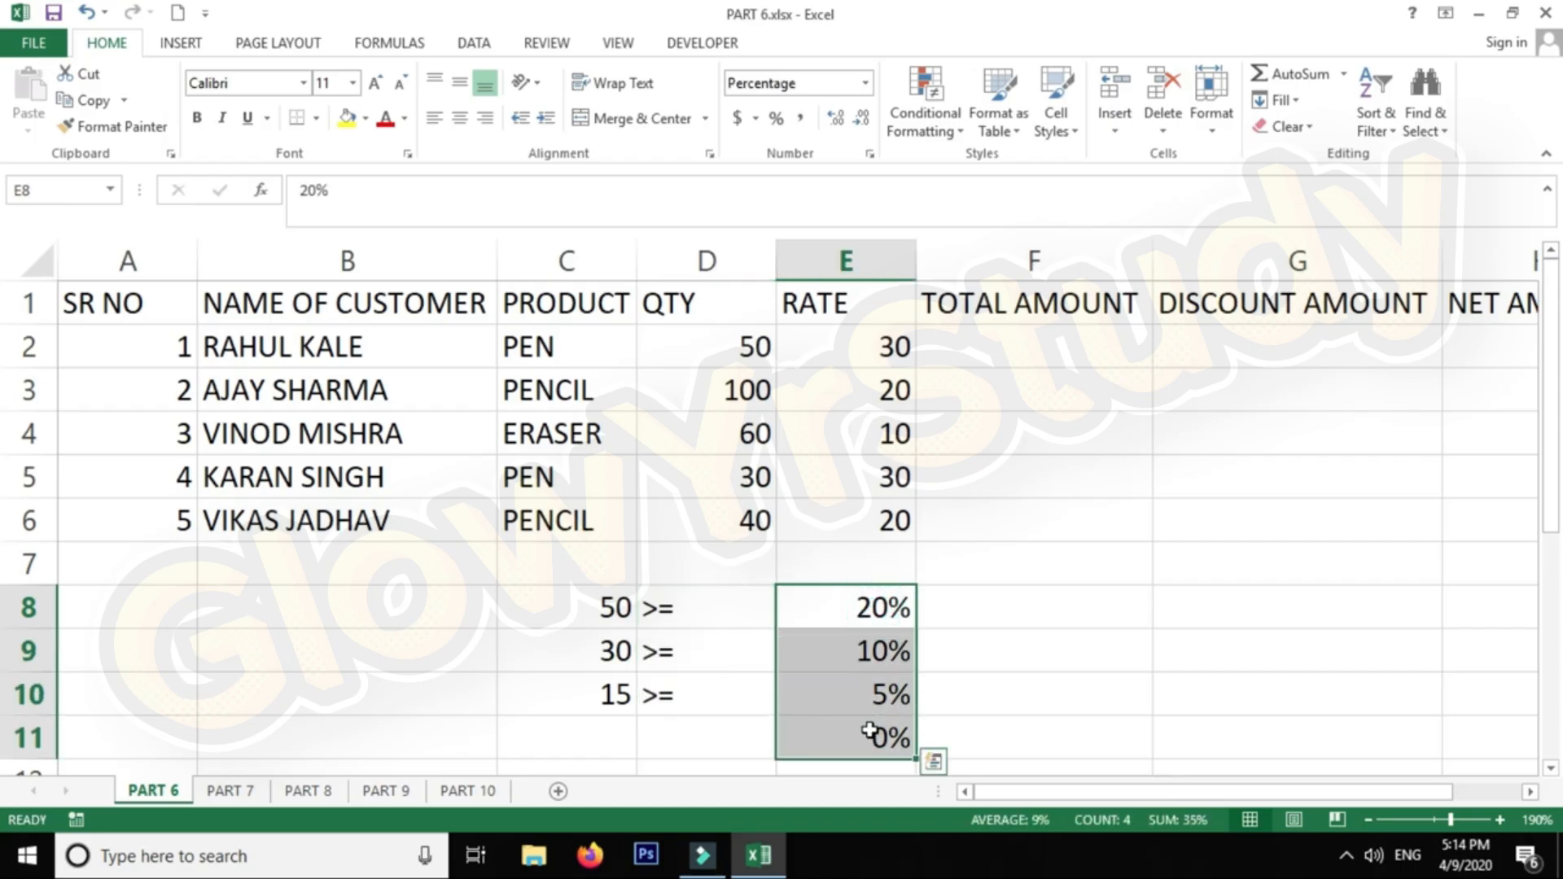
{"action": "left_click", "coordinate": [1074, 350]}
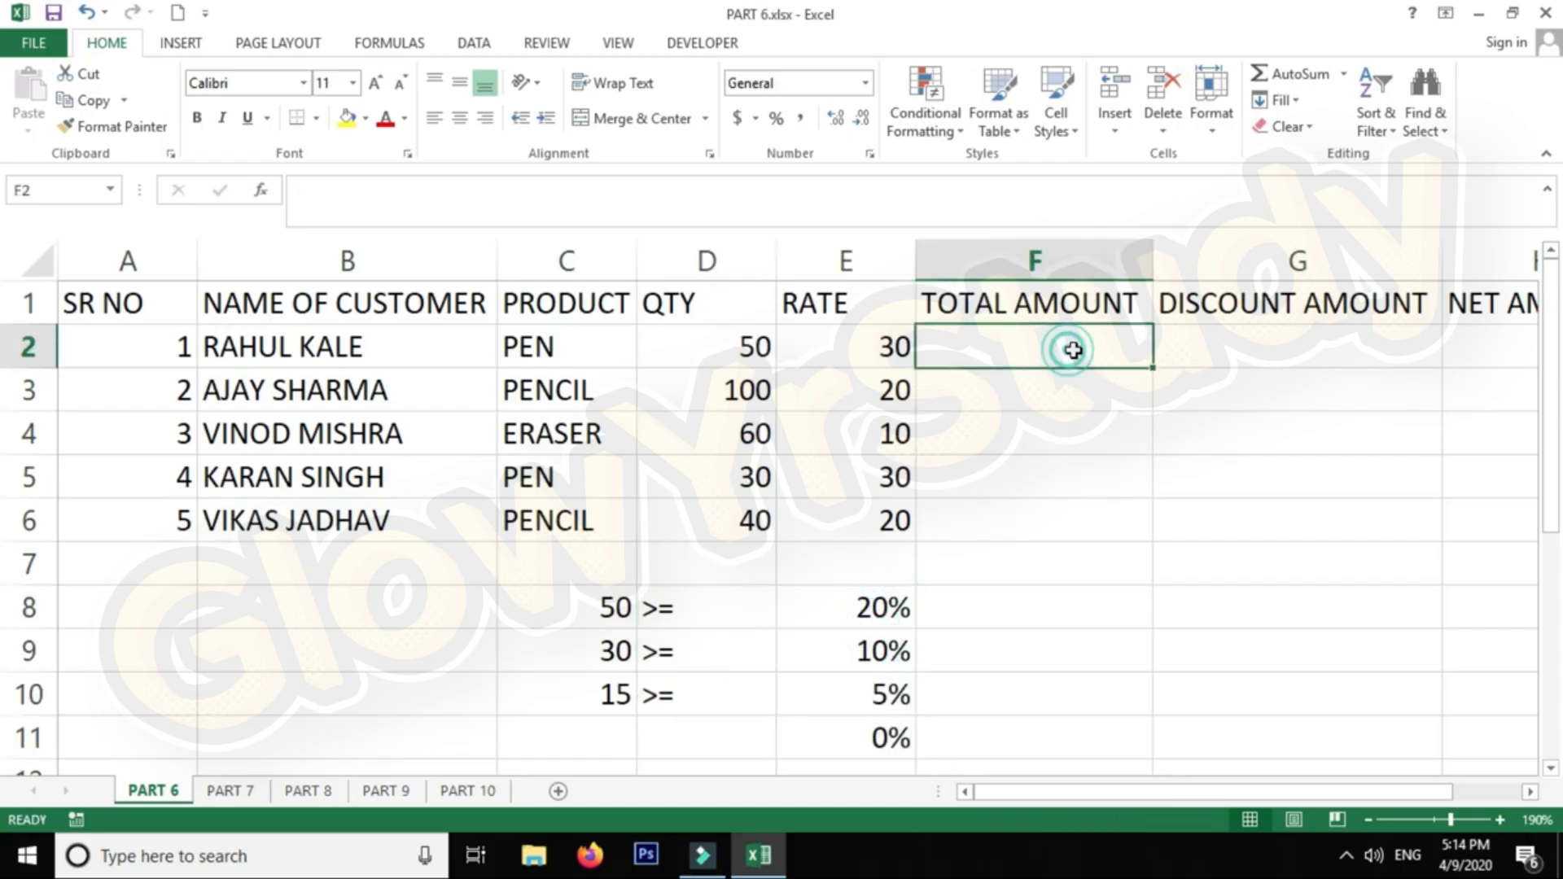
{"action": "left_click", "coordinate": [1302, 335]}
{"action": "left_click_drag", "start_coordinate": [885, 603], "coordinate": [867, 742]}
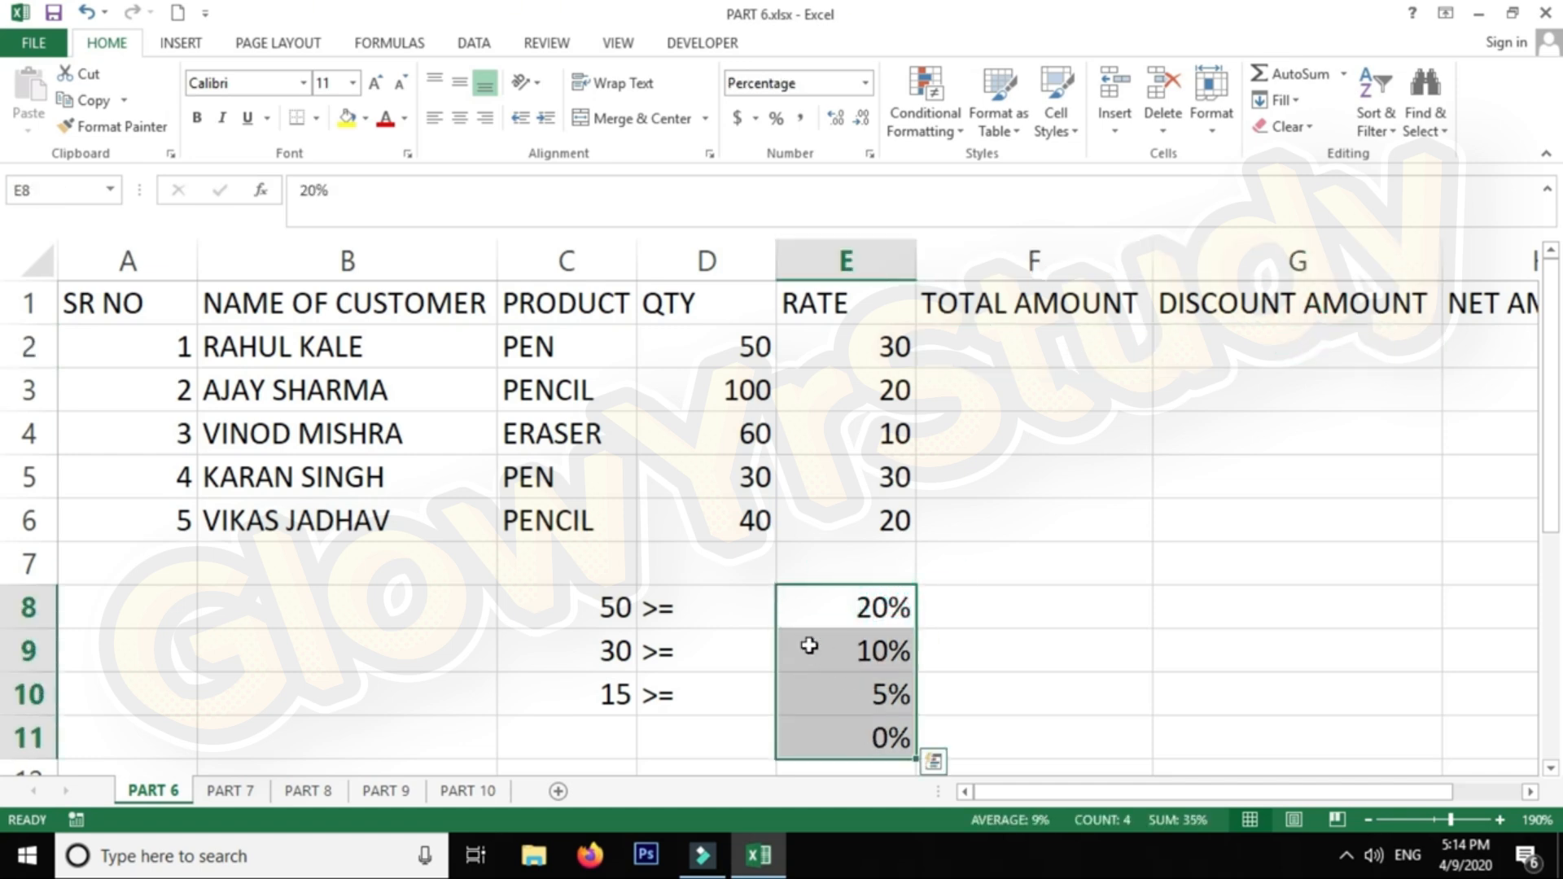
{"action": "left_click_drag", "start_coordinate": [564, 570], "coordinate": [877, 574]}
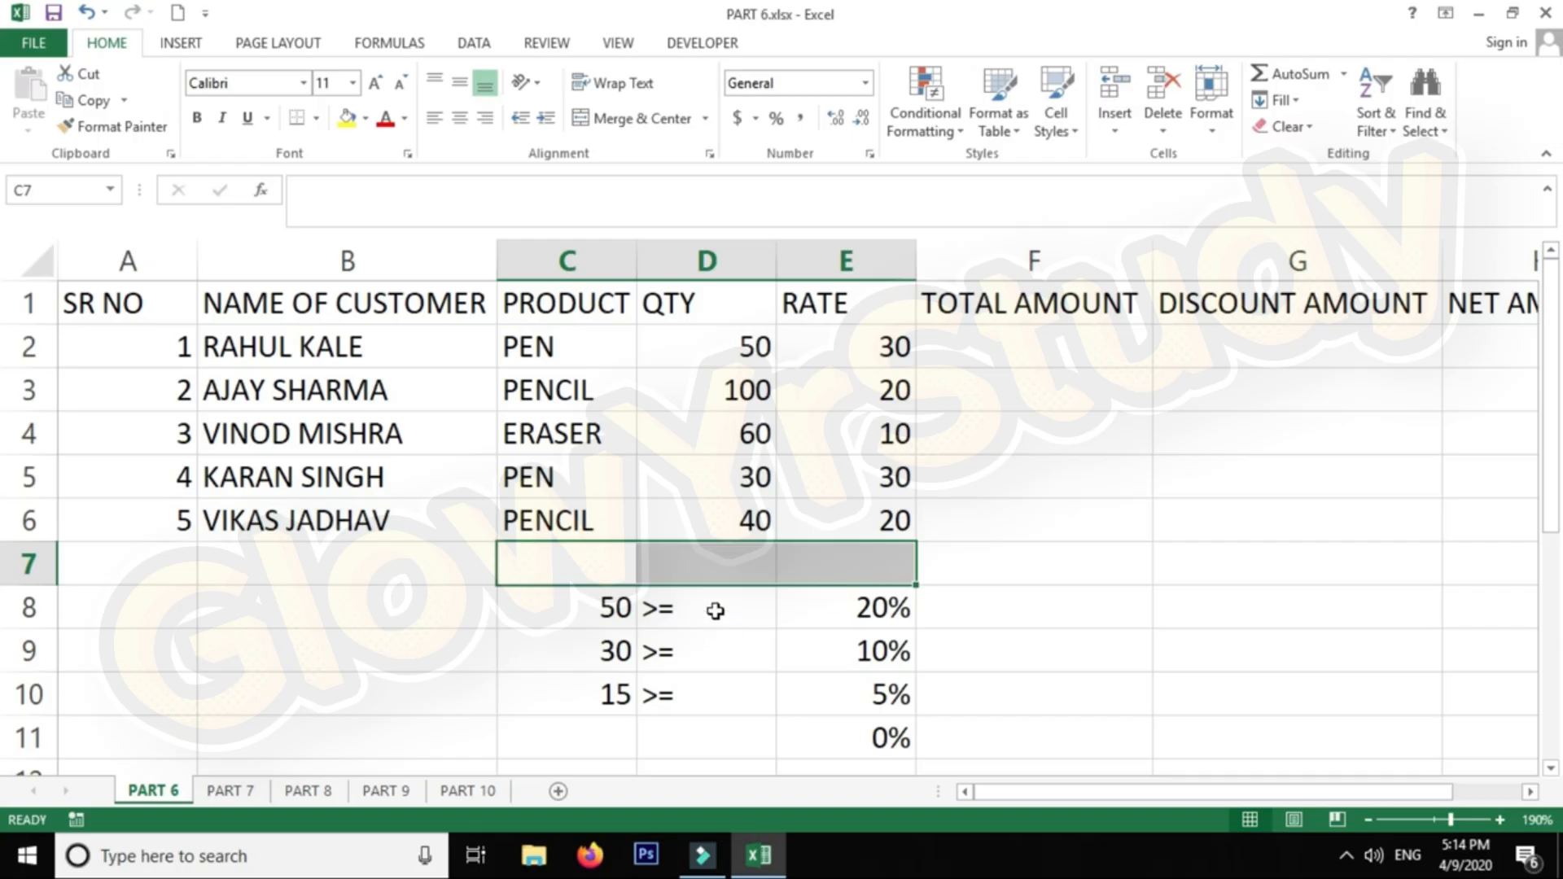
Calculate the first customer's total amount in F2 by multiplying quantity by rate with =D2*E2
{"action": "left_click", "coordinate": [1079, 351]}
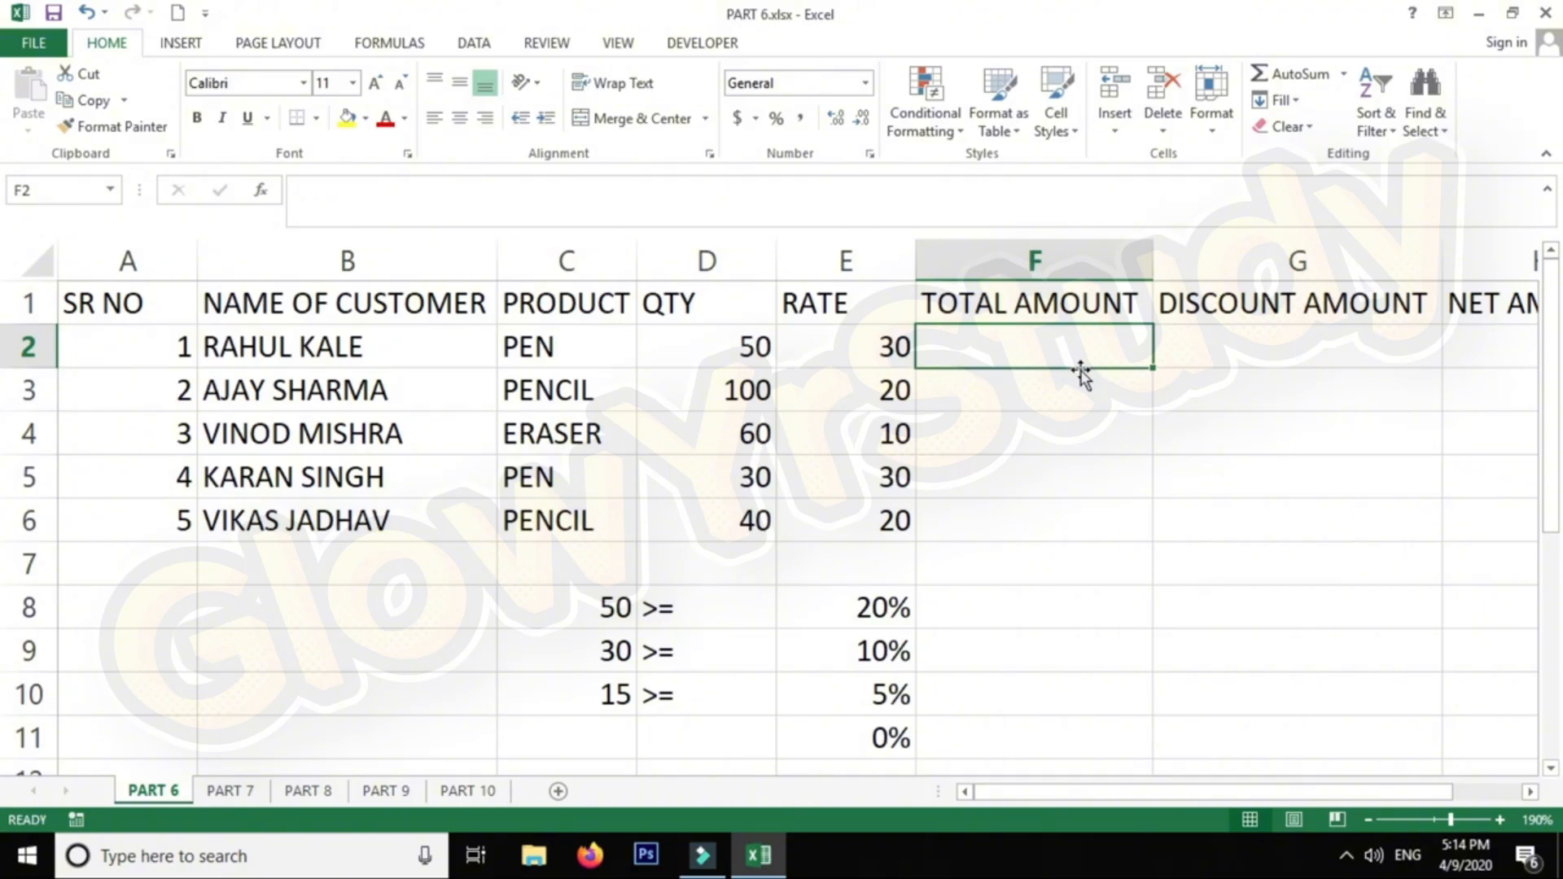
{"action": "type", "text": "="}
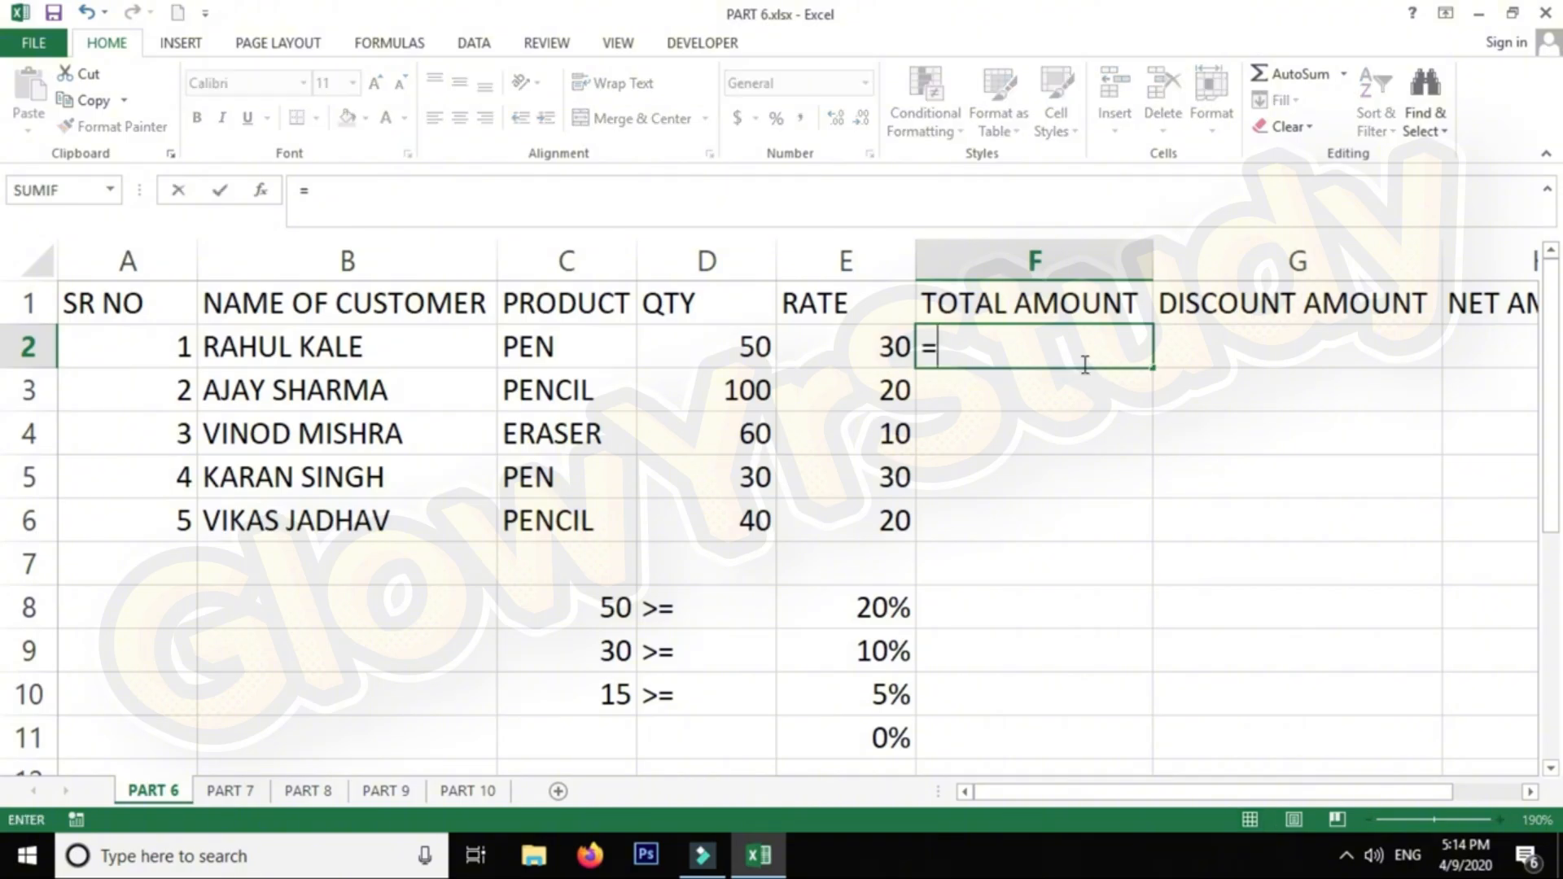
{"action": "left_click", "coordinate": [754, 343]}
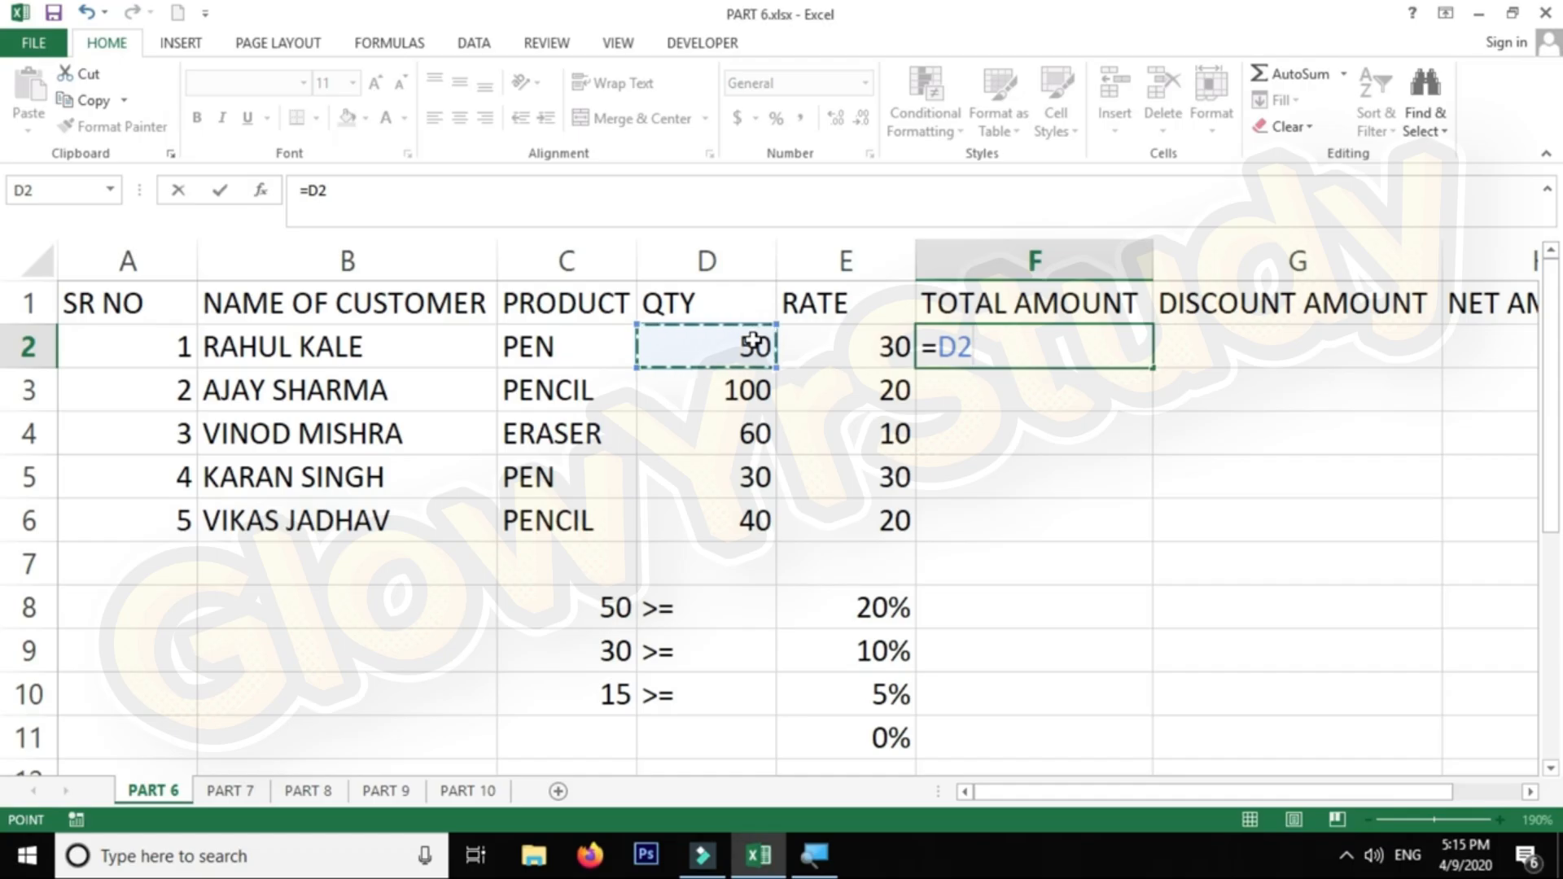
{"action": "type", "text": "8"}
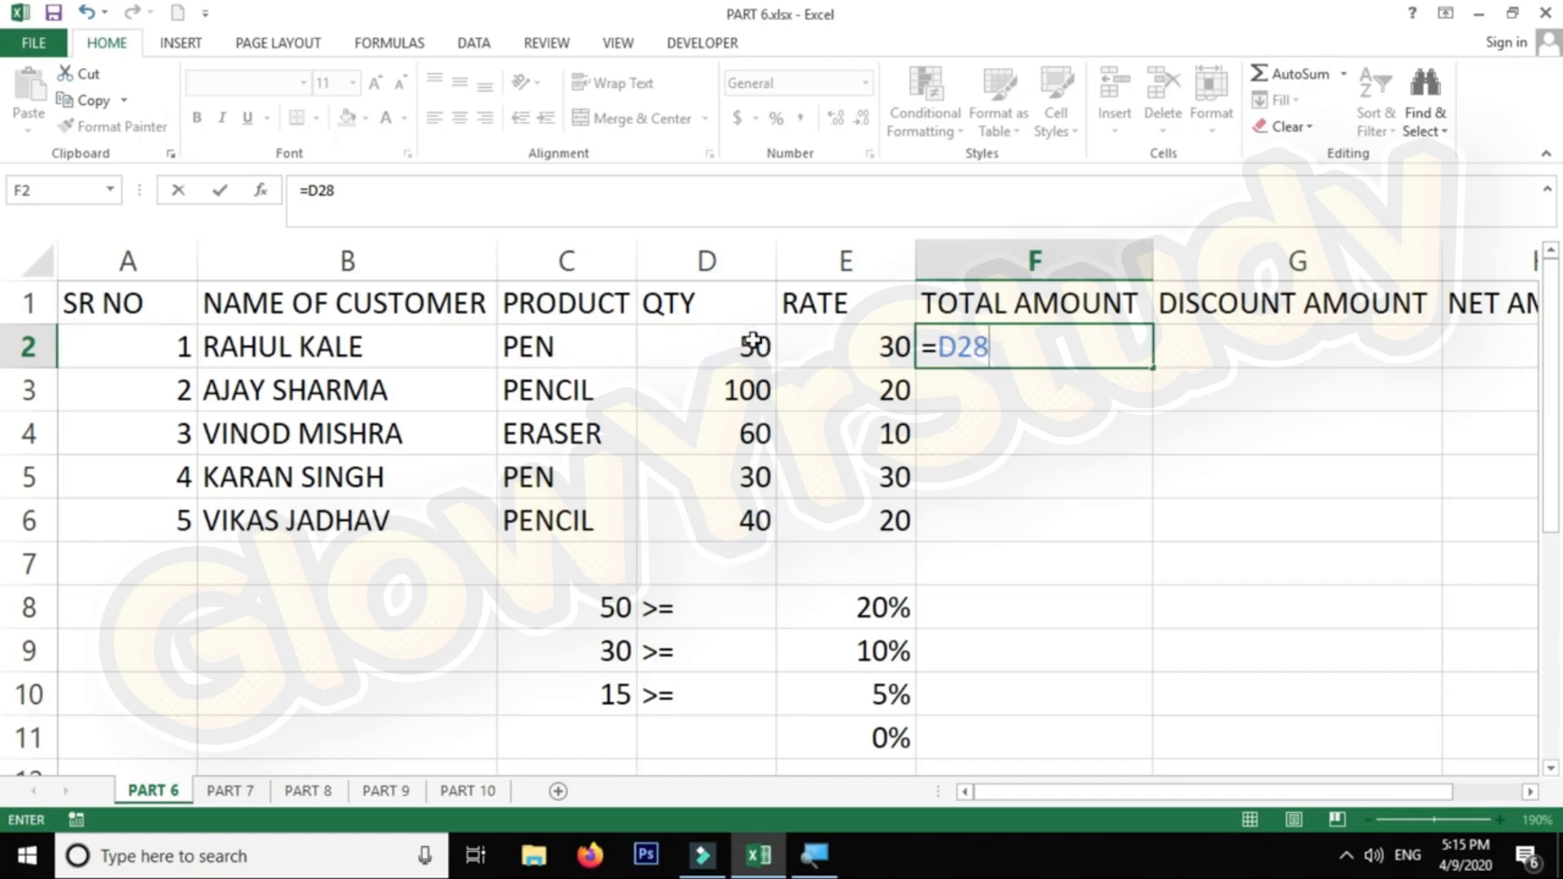
{"action": "key", "text": "BackSpace"}
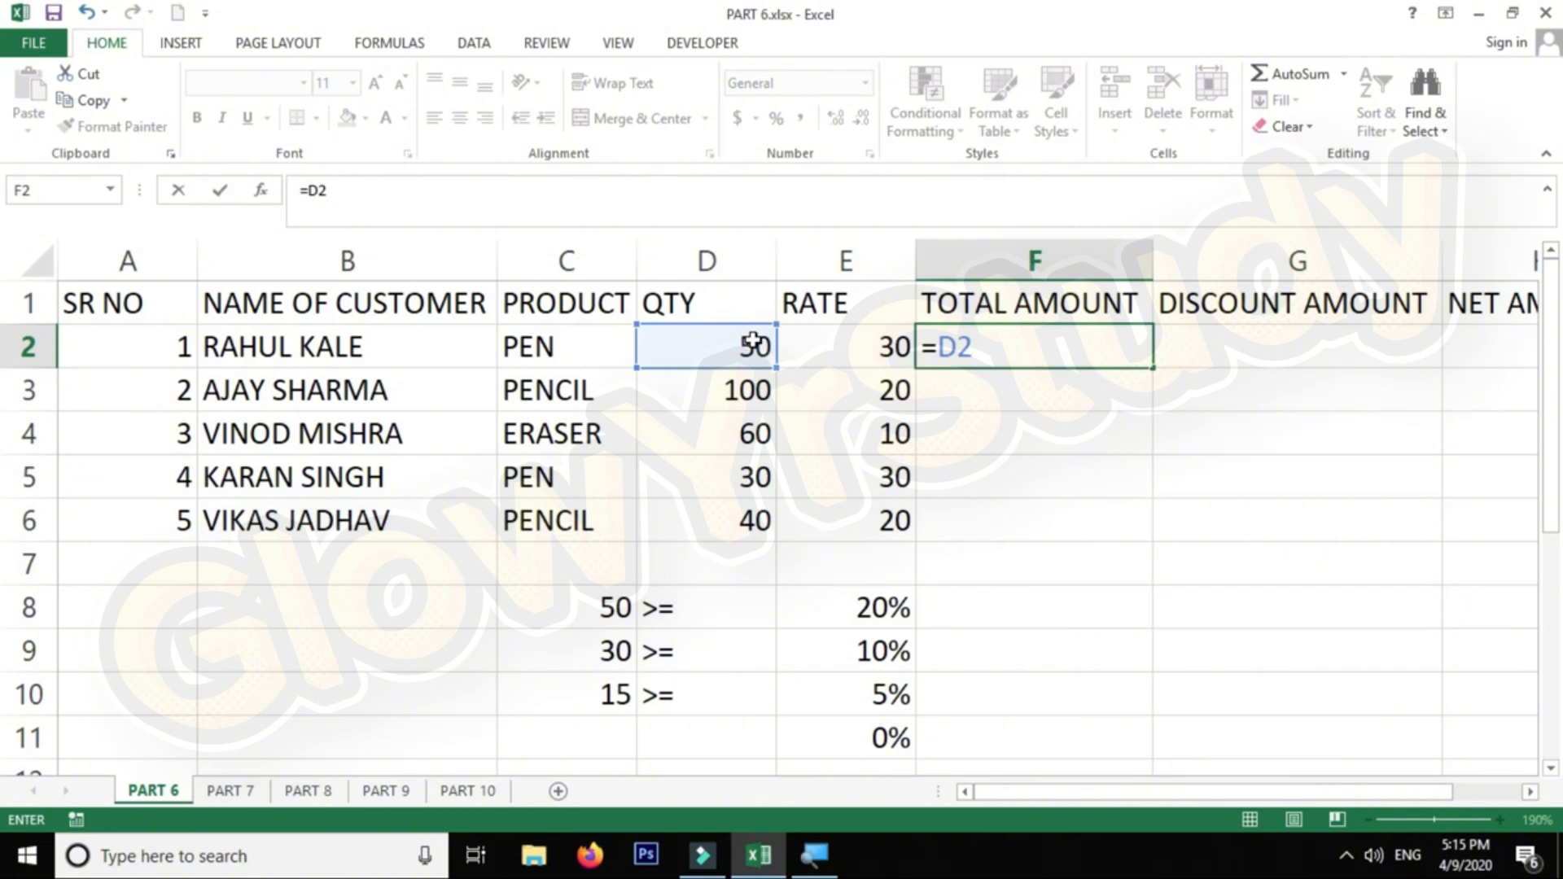
{"action": "type", "text": "*"}
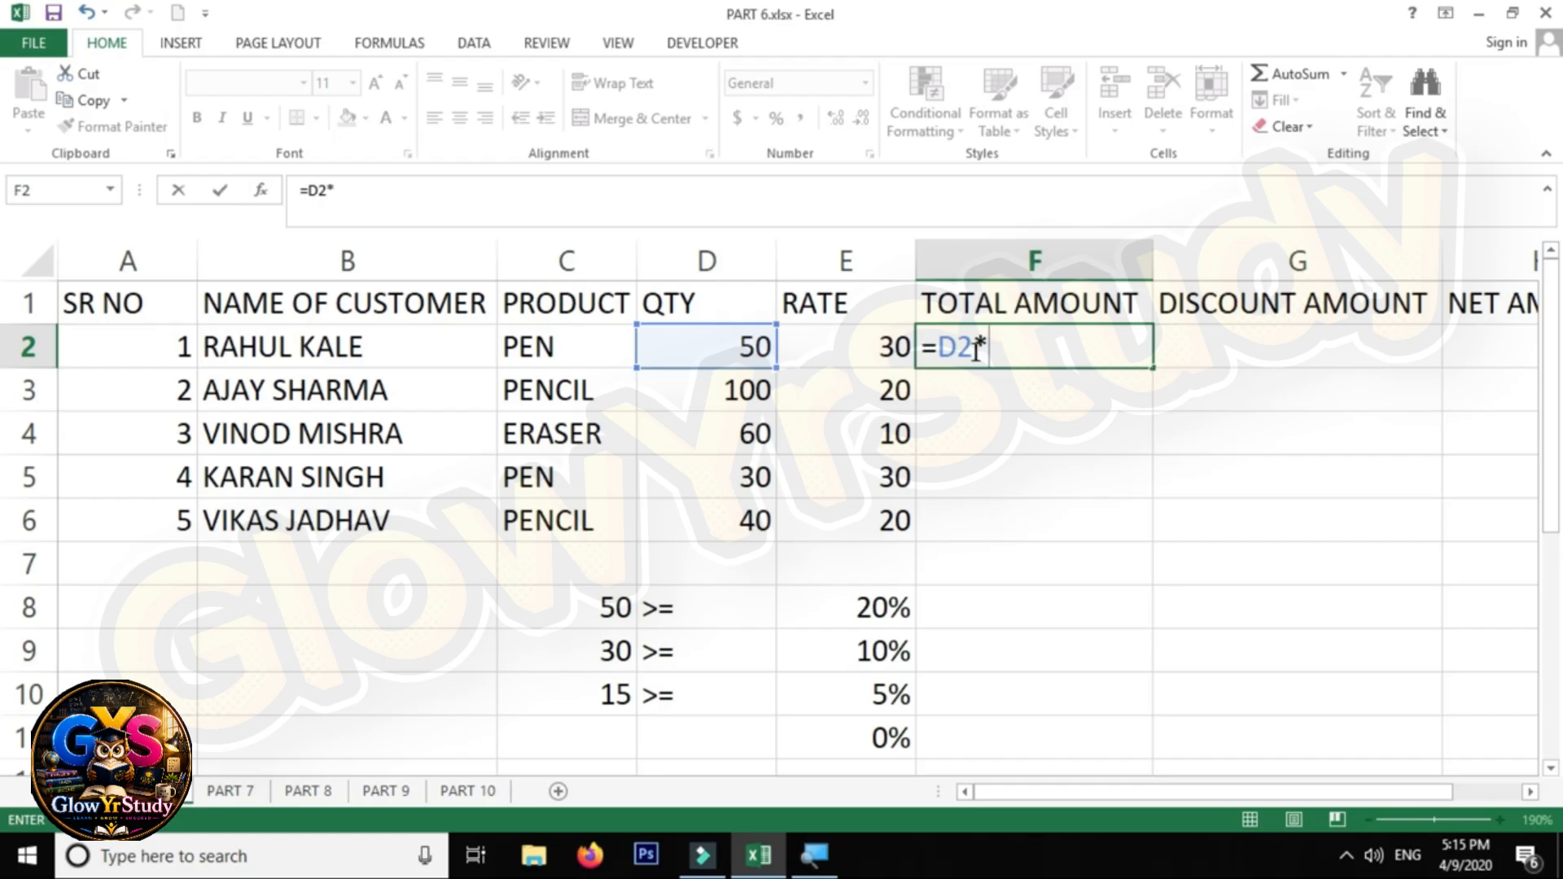
{"action": "left_click", "coordinate": [858, 346]}
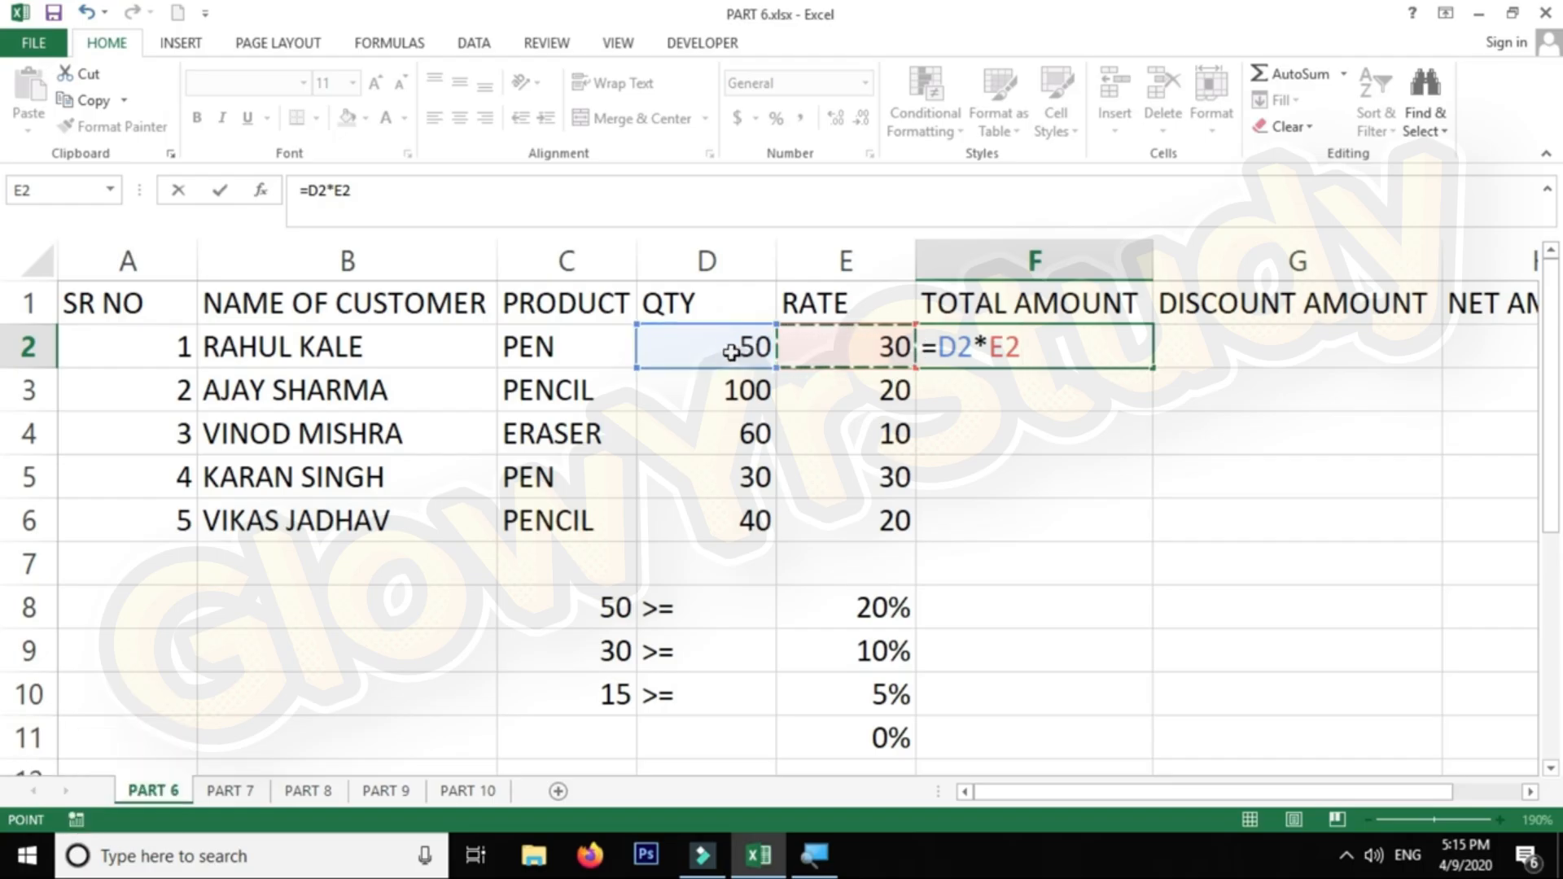
{"action": "key", "text": "Return"}
Fill the total amount formula down from F2 to F6 and check the copied formulas in F3 and F4
{"action": "left_click", "coordinate": [1081, 344]}
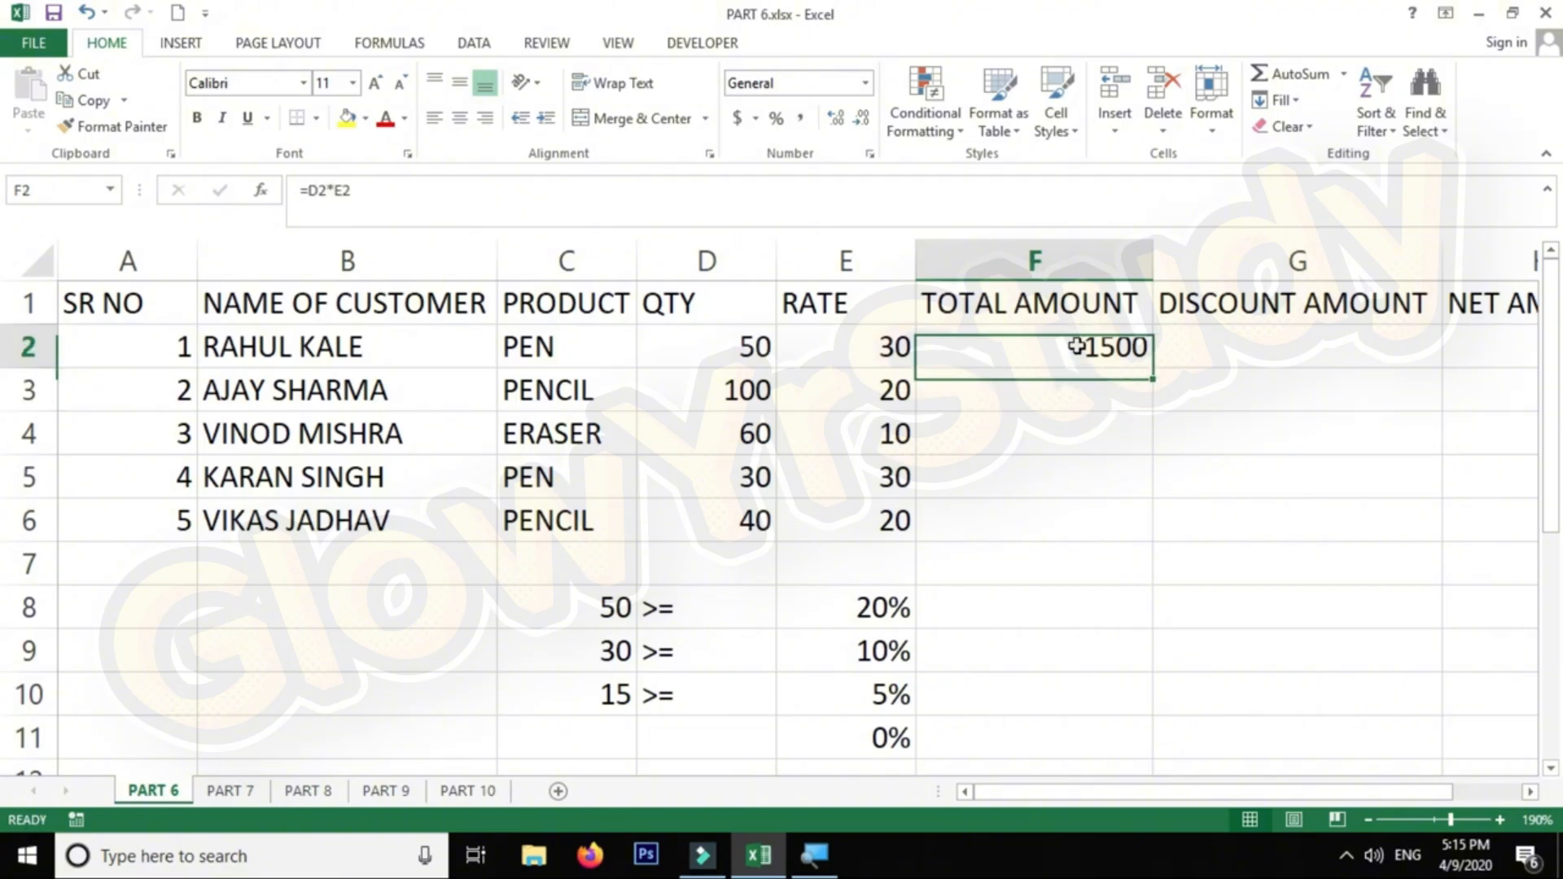
{"action": "double_click", "coordinate": [1154, 368]}
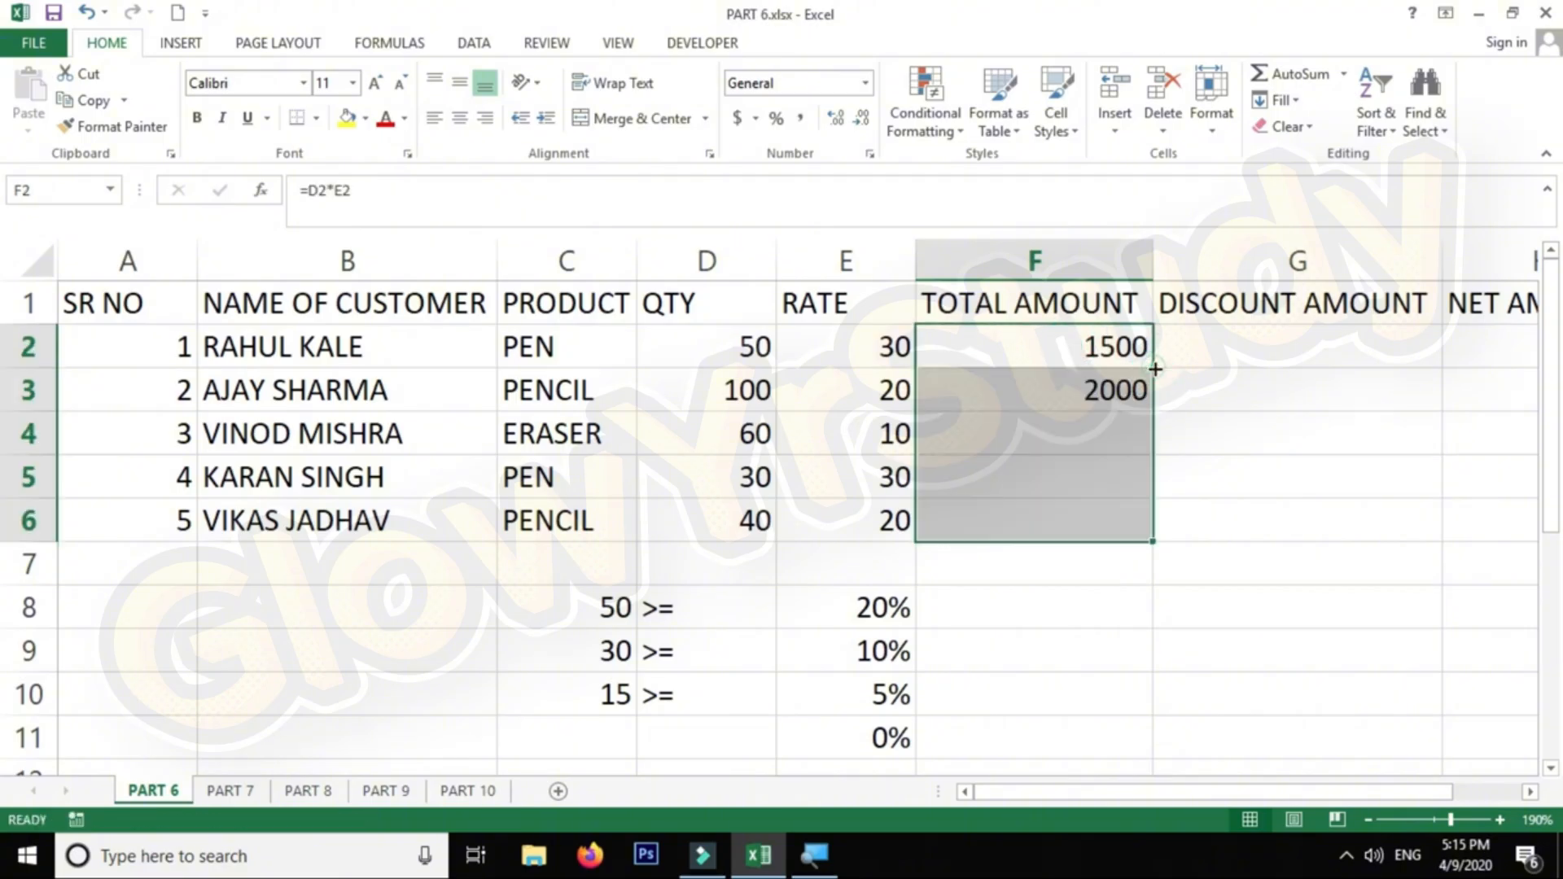
{"action": "left_click", "coordinate": [1102, 387]}
{"action": "double_click", "coordinate": [1101, 389]}
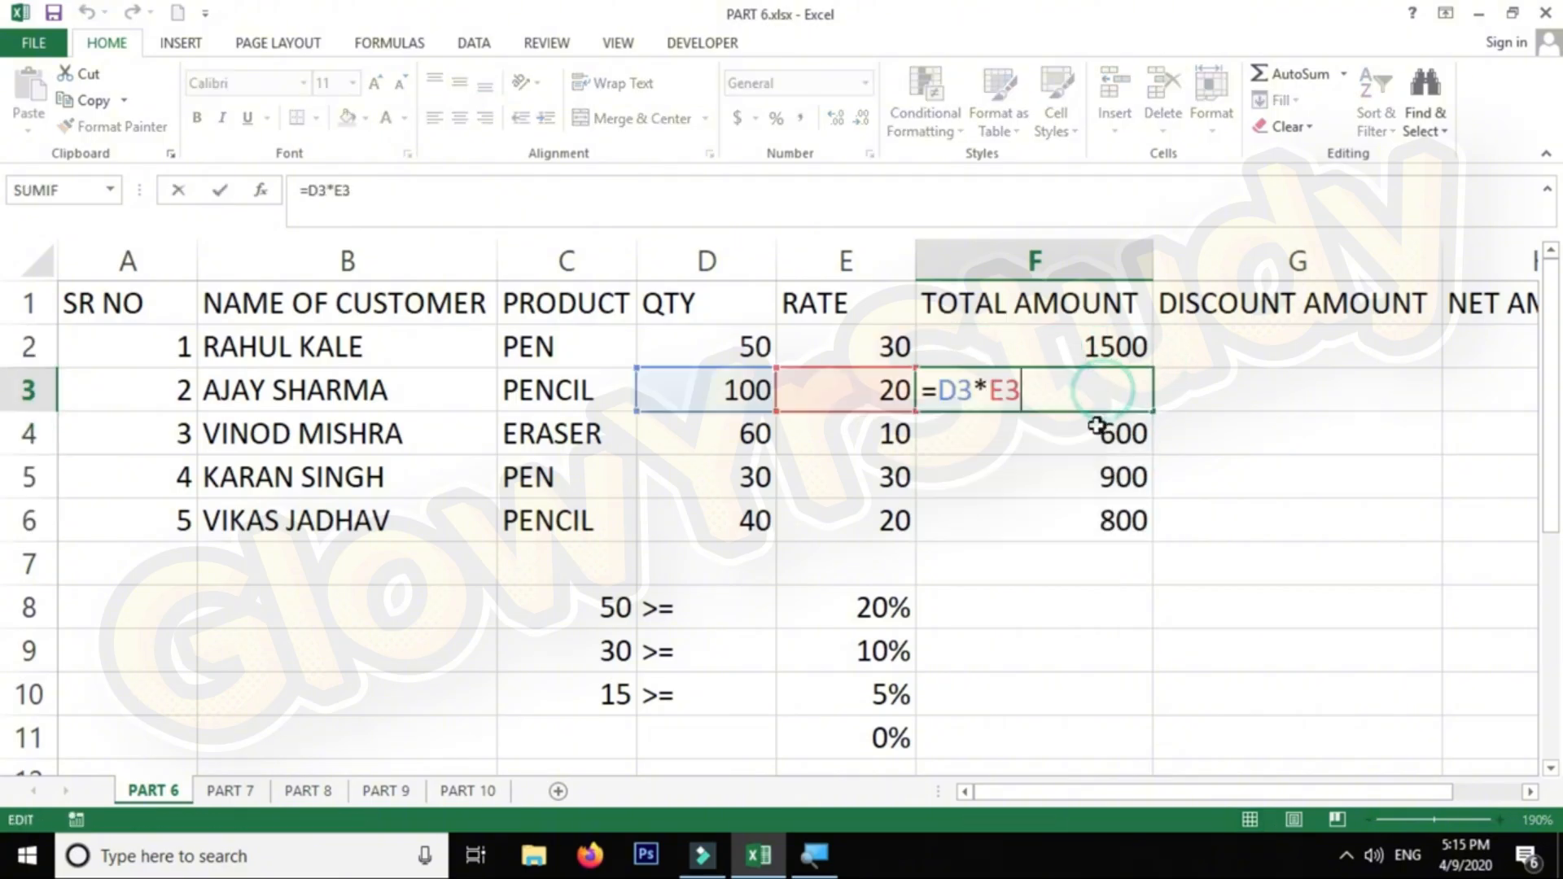
{"action": "key", "text": "Escape"}
{"action": "double_click", "coordinate": [1055, 447]}
{"action": "key", "text": "Escape"}
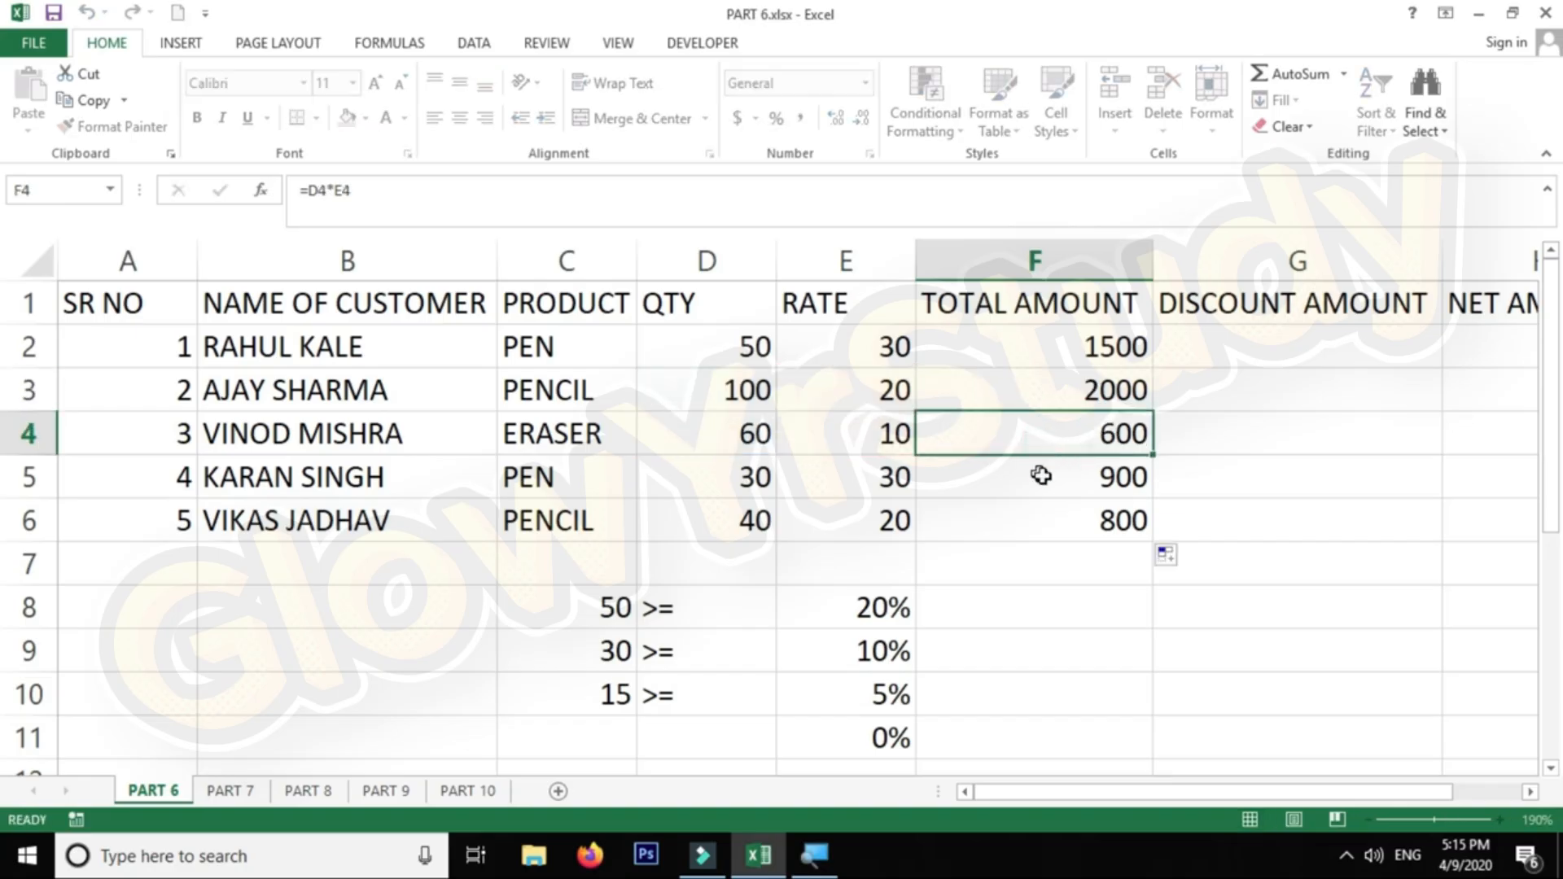
Start an IF formula in G2 under DISCOUNT AMOUNT with the logical test D2>=50
{"action": "left_click", "coordinate": [1531, 793]}
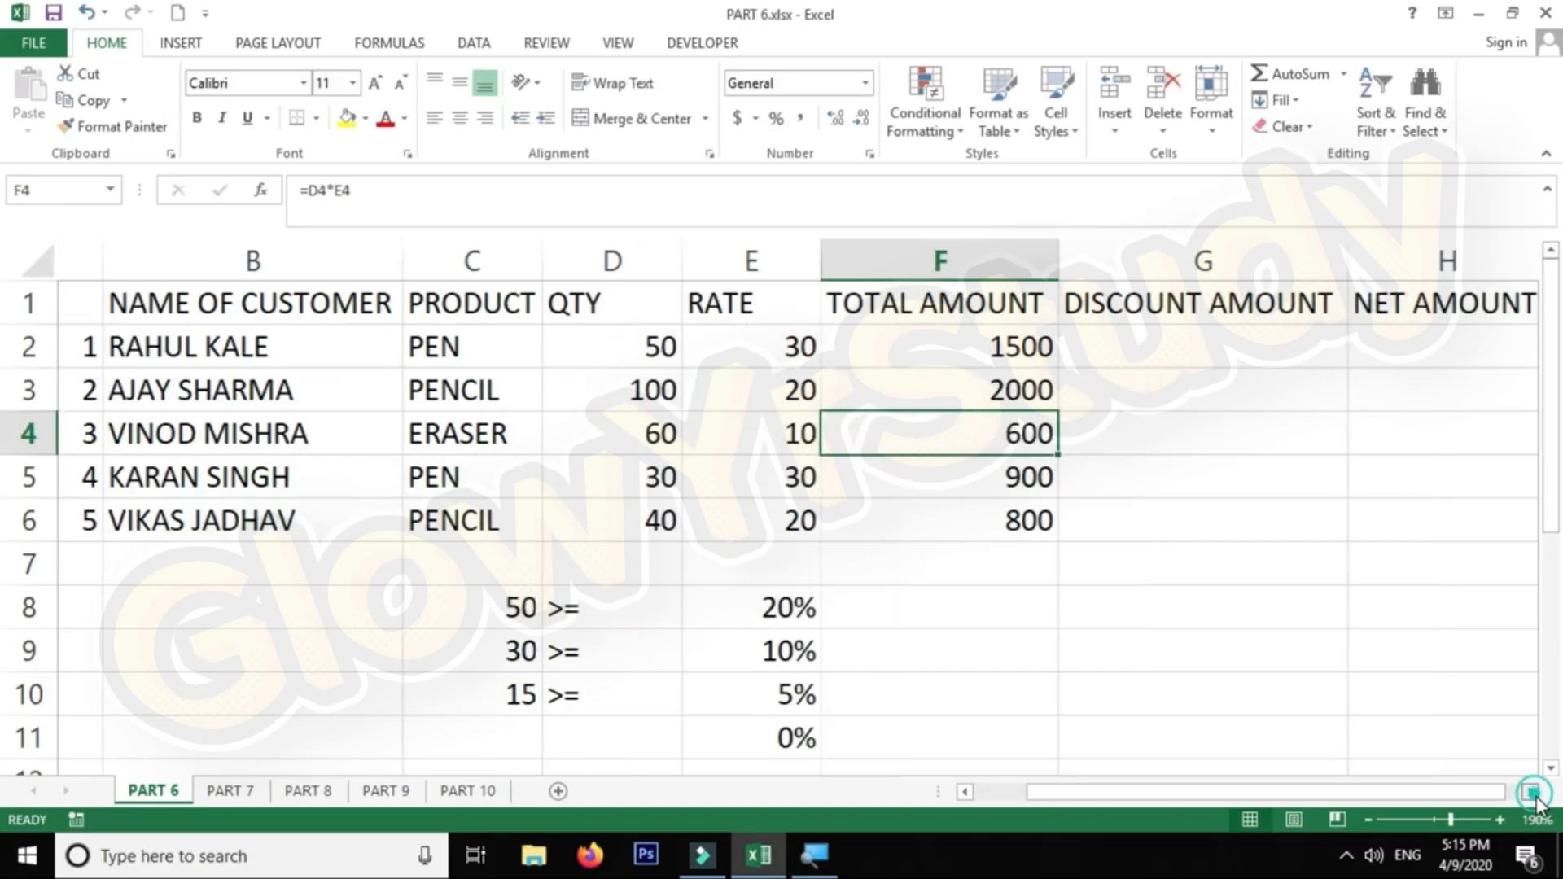
{"action": "left_click", "coordinate": [1531, 793]}
{"action": "left_click", "coordinate": [1531, 793]}
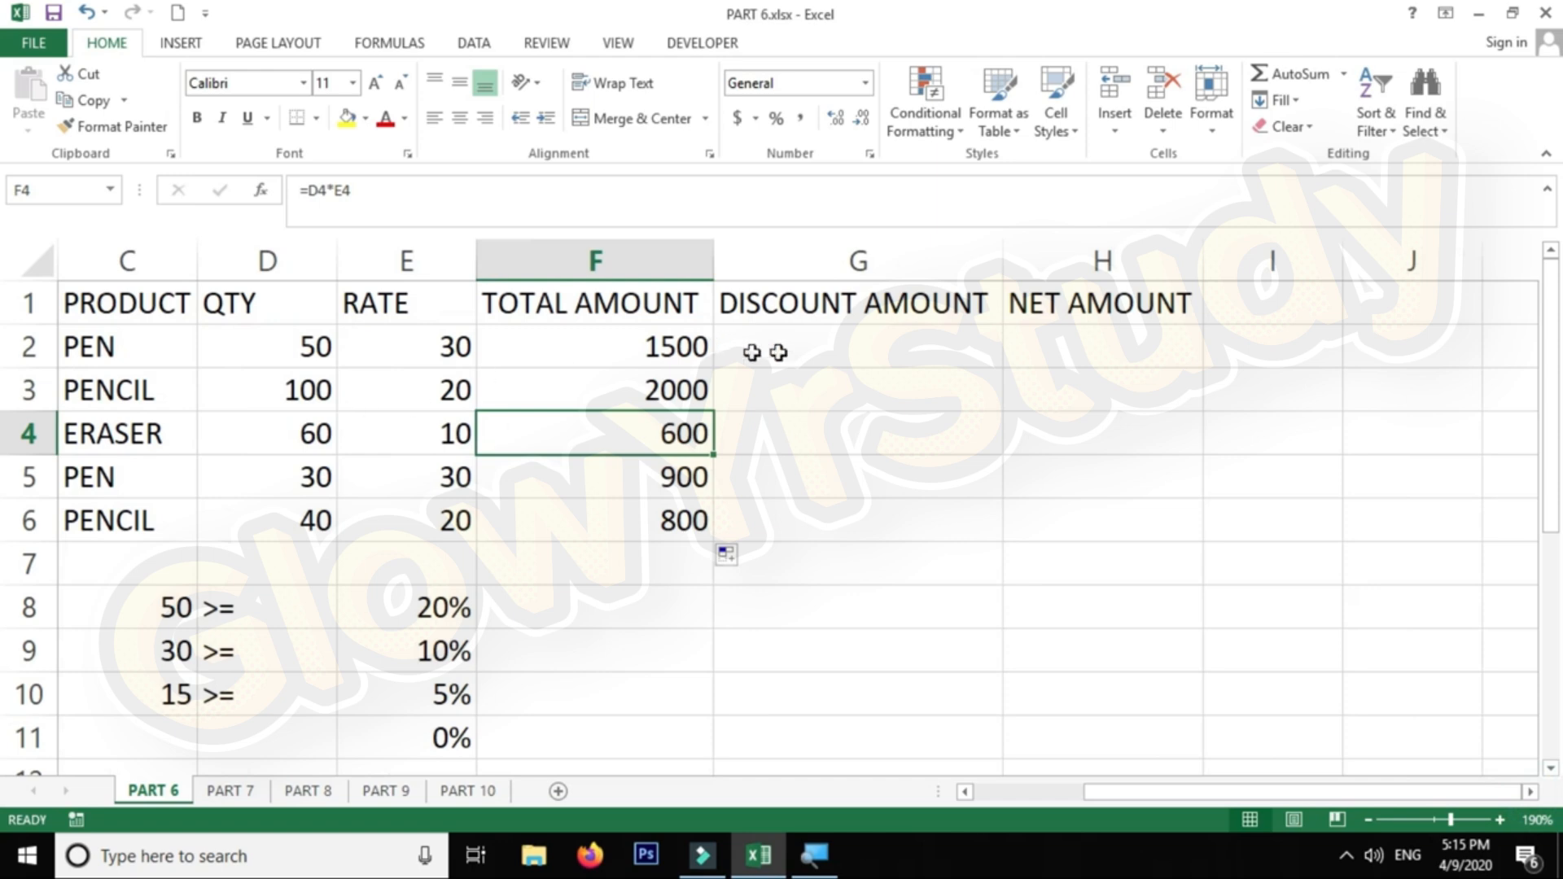
{"action": "left_click", "coordinate": [810, 350]}
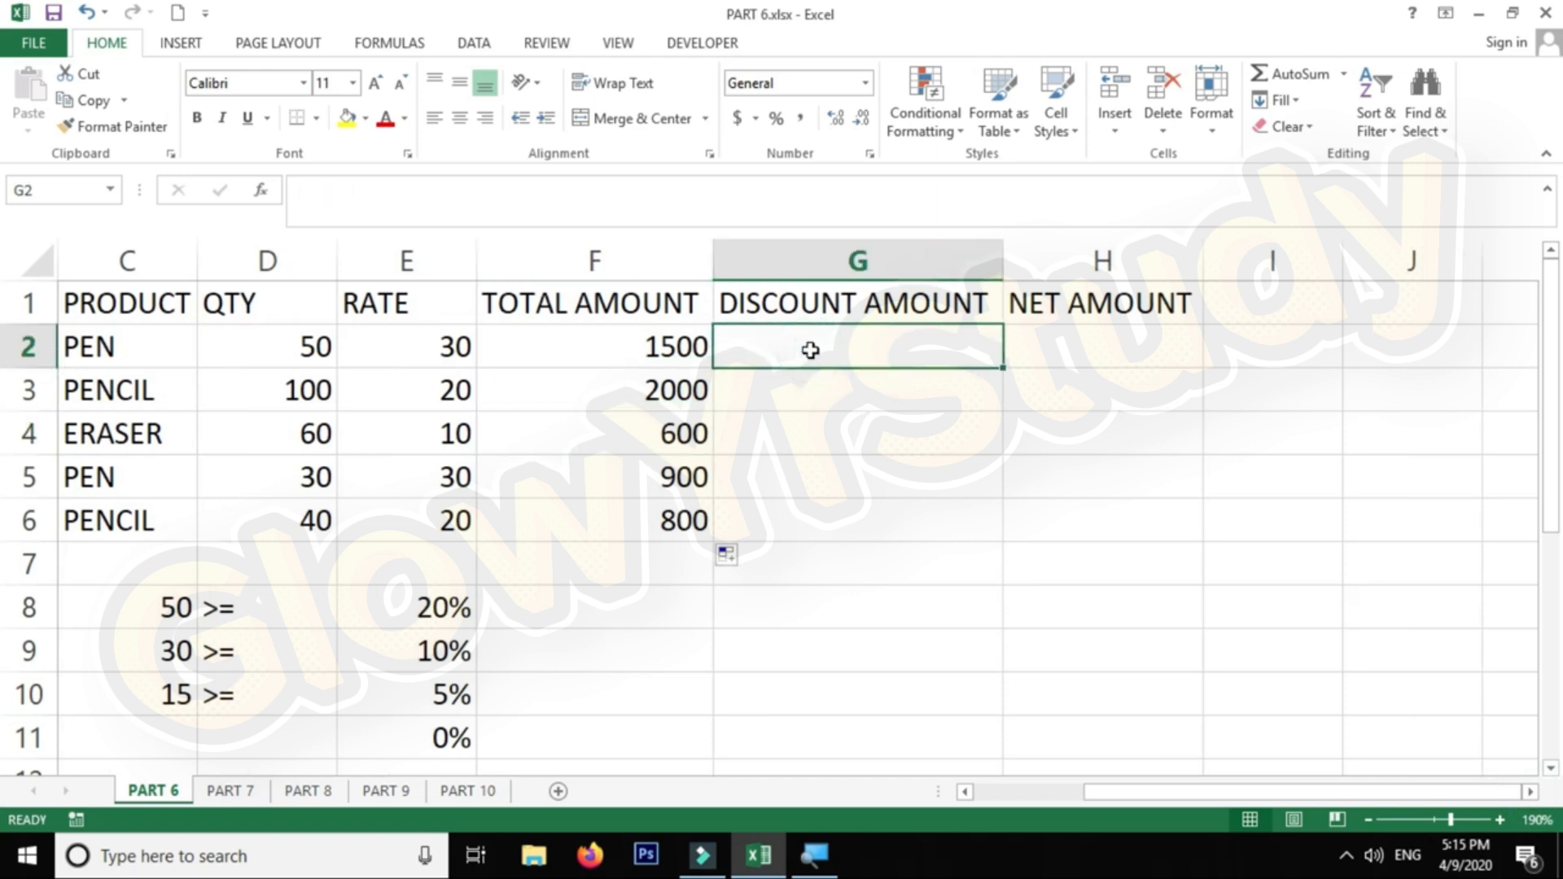
{"action": "type", "text": "=IF"}
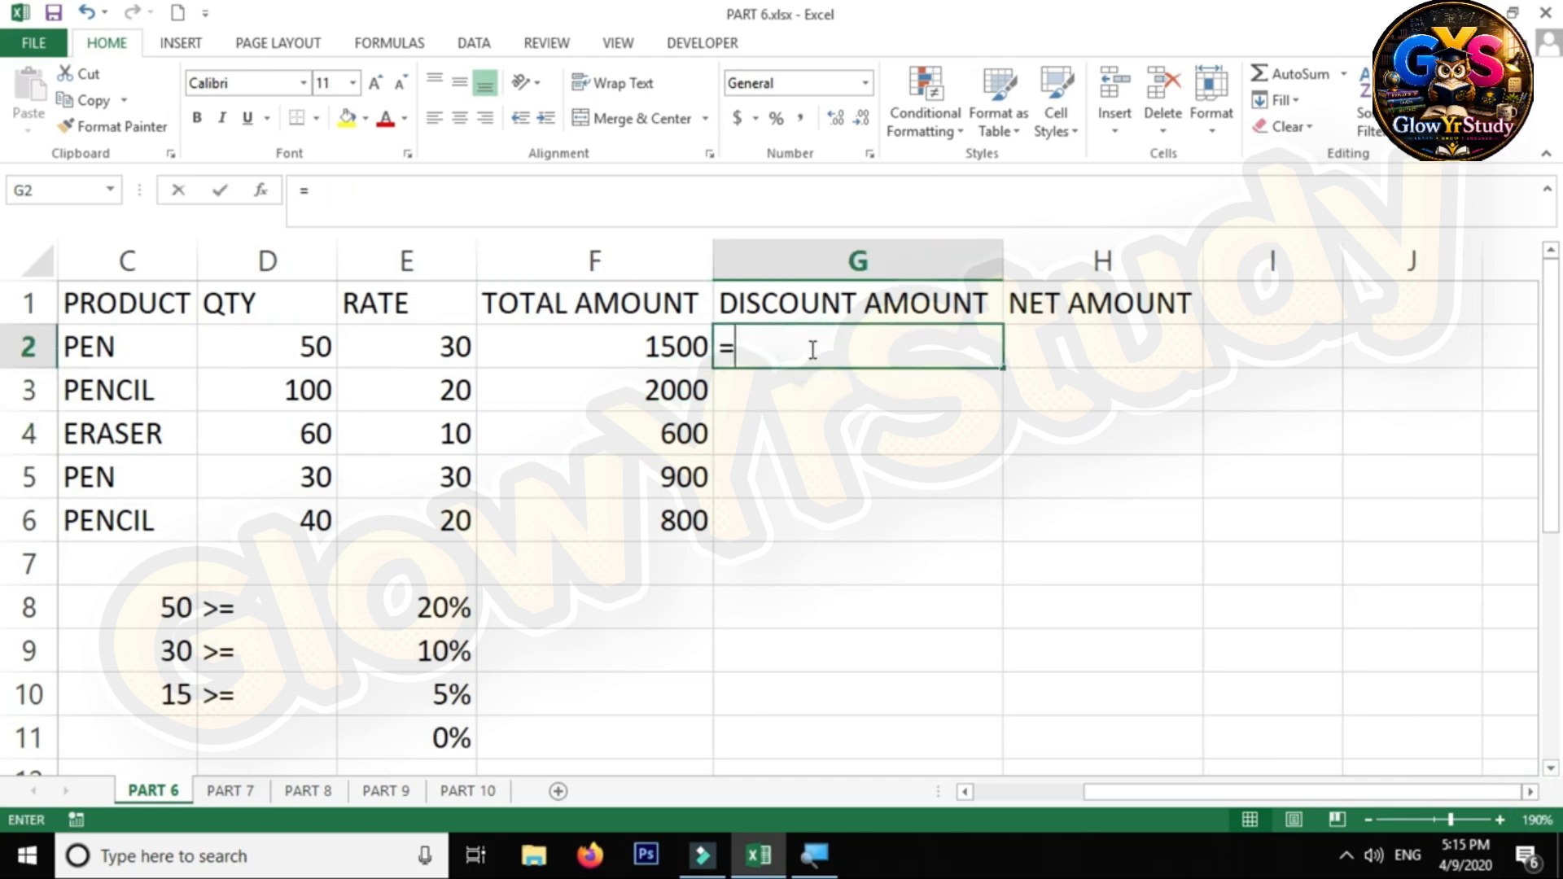
{"action": "type", "text": "("}
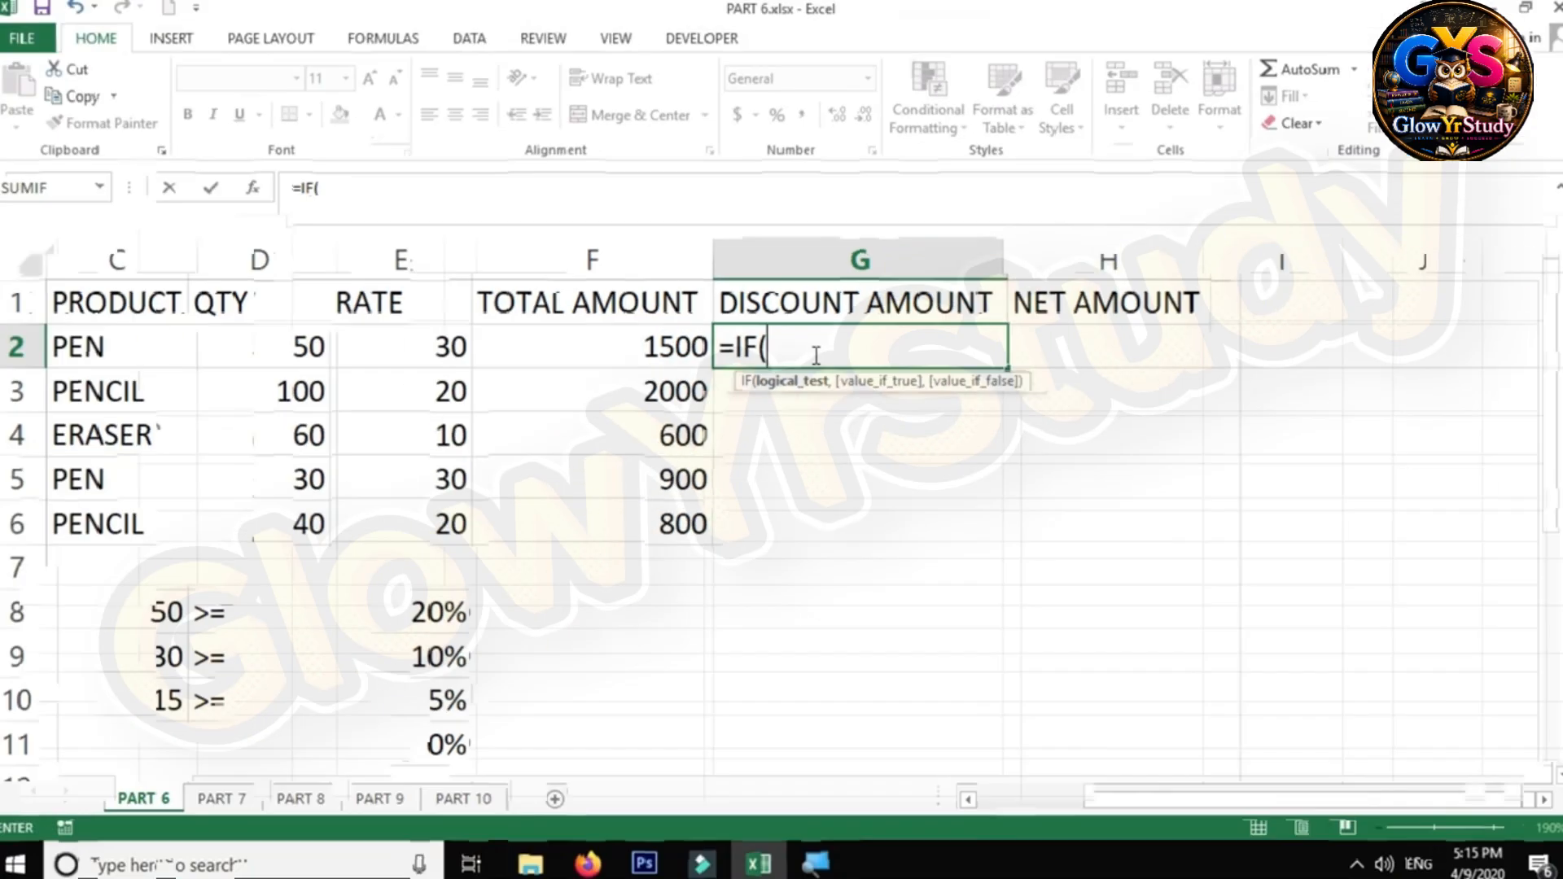
{"action": "left_click", "coordinate": [362, 350]}
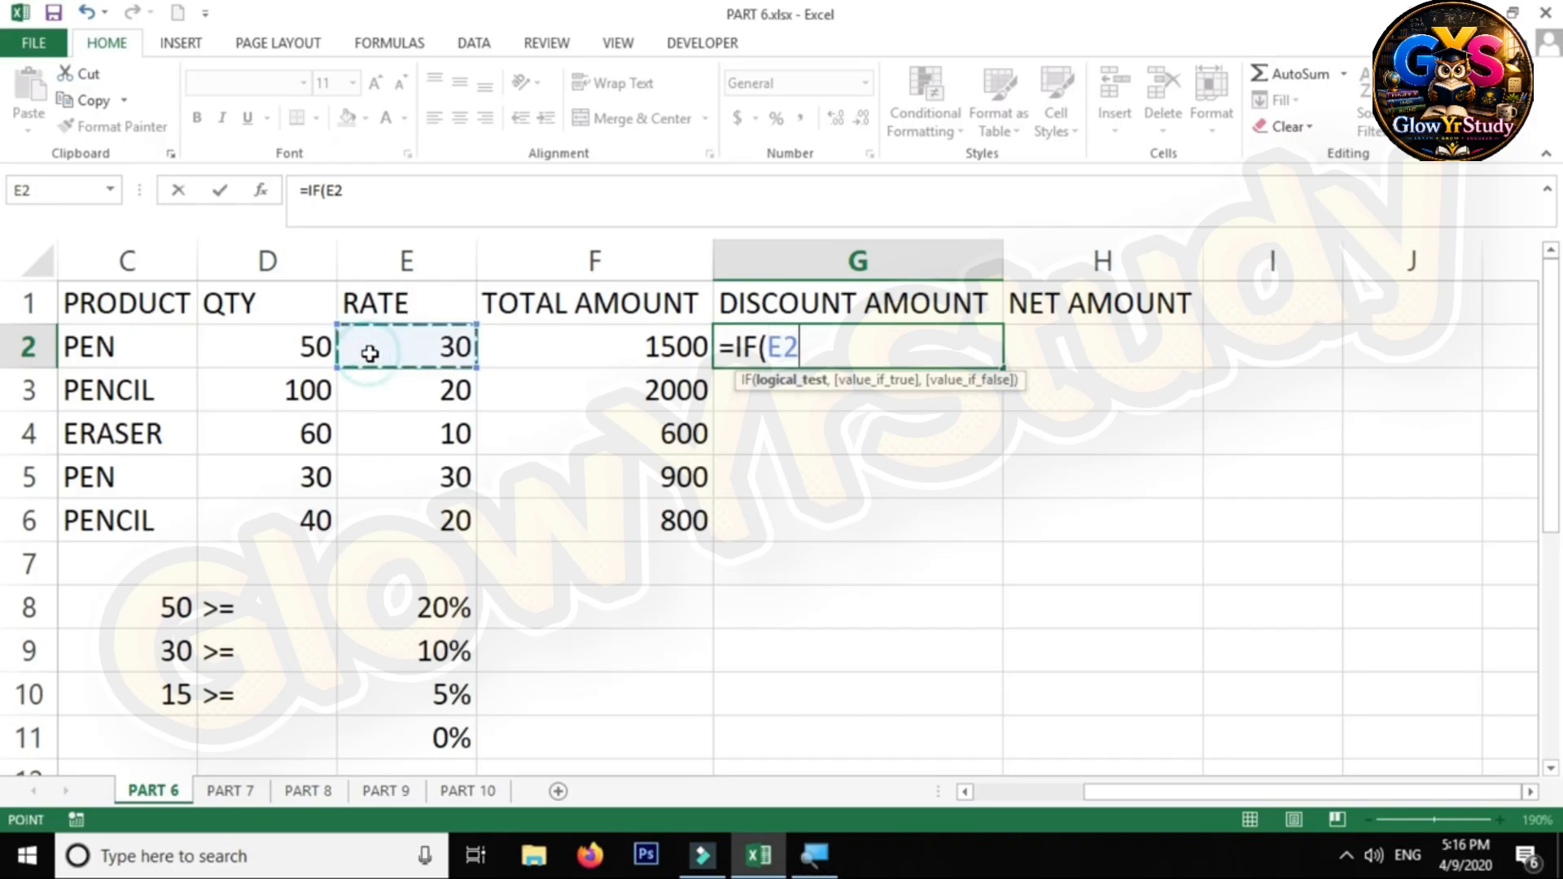
{"action": "left_click", "coordinate": [281, 342]}
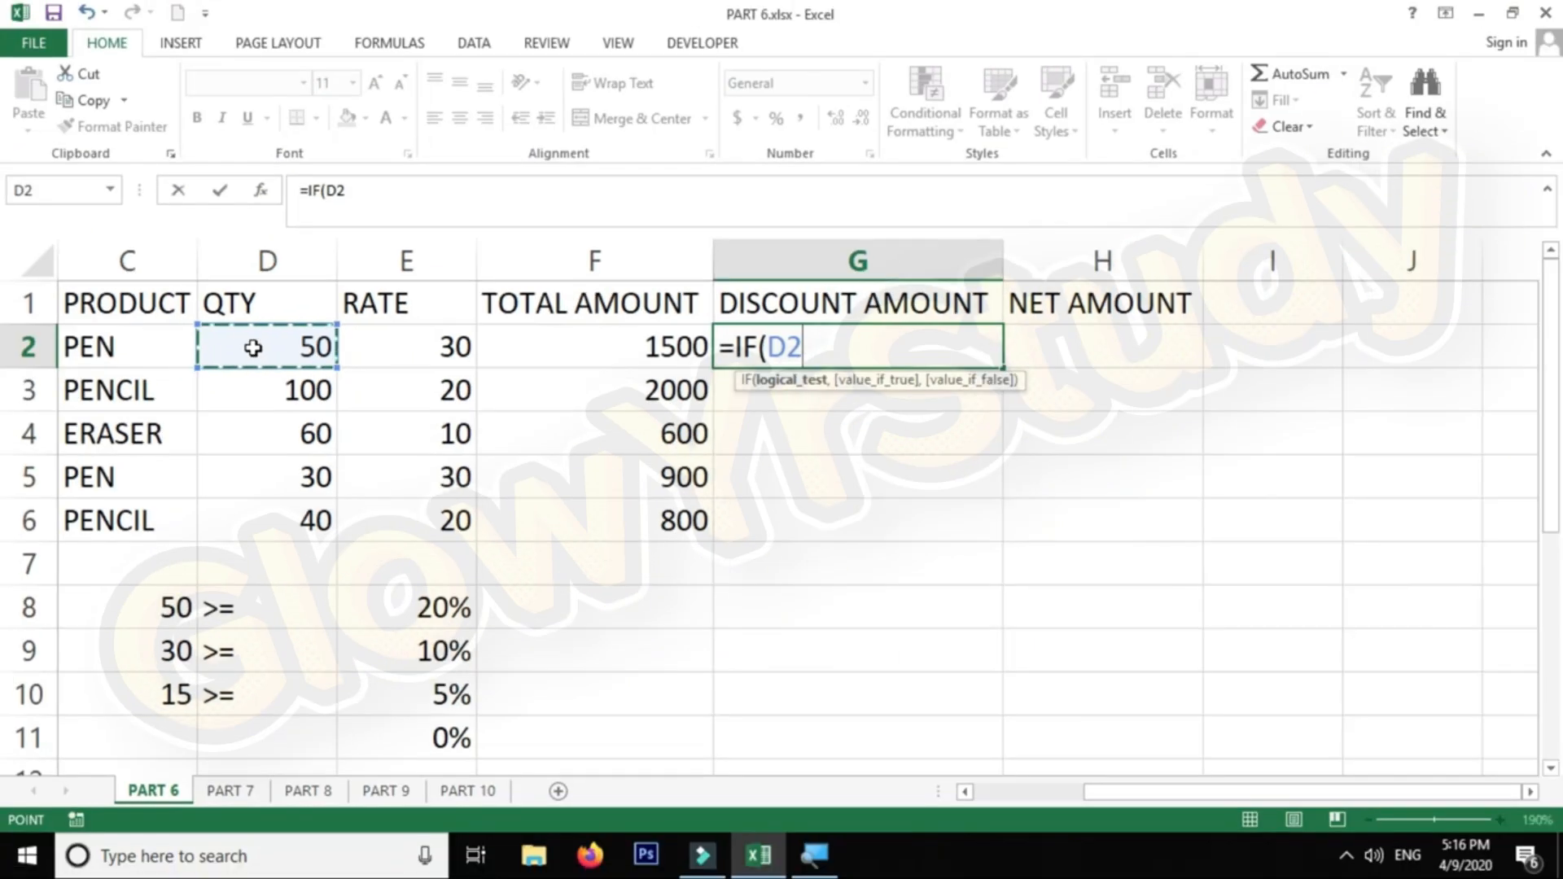
{"action": "type", "text": ">="}
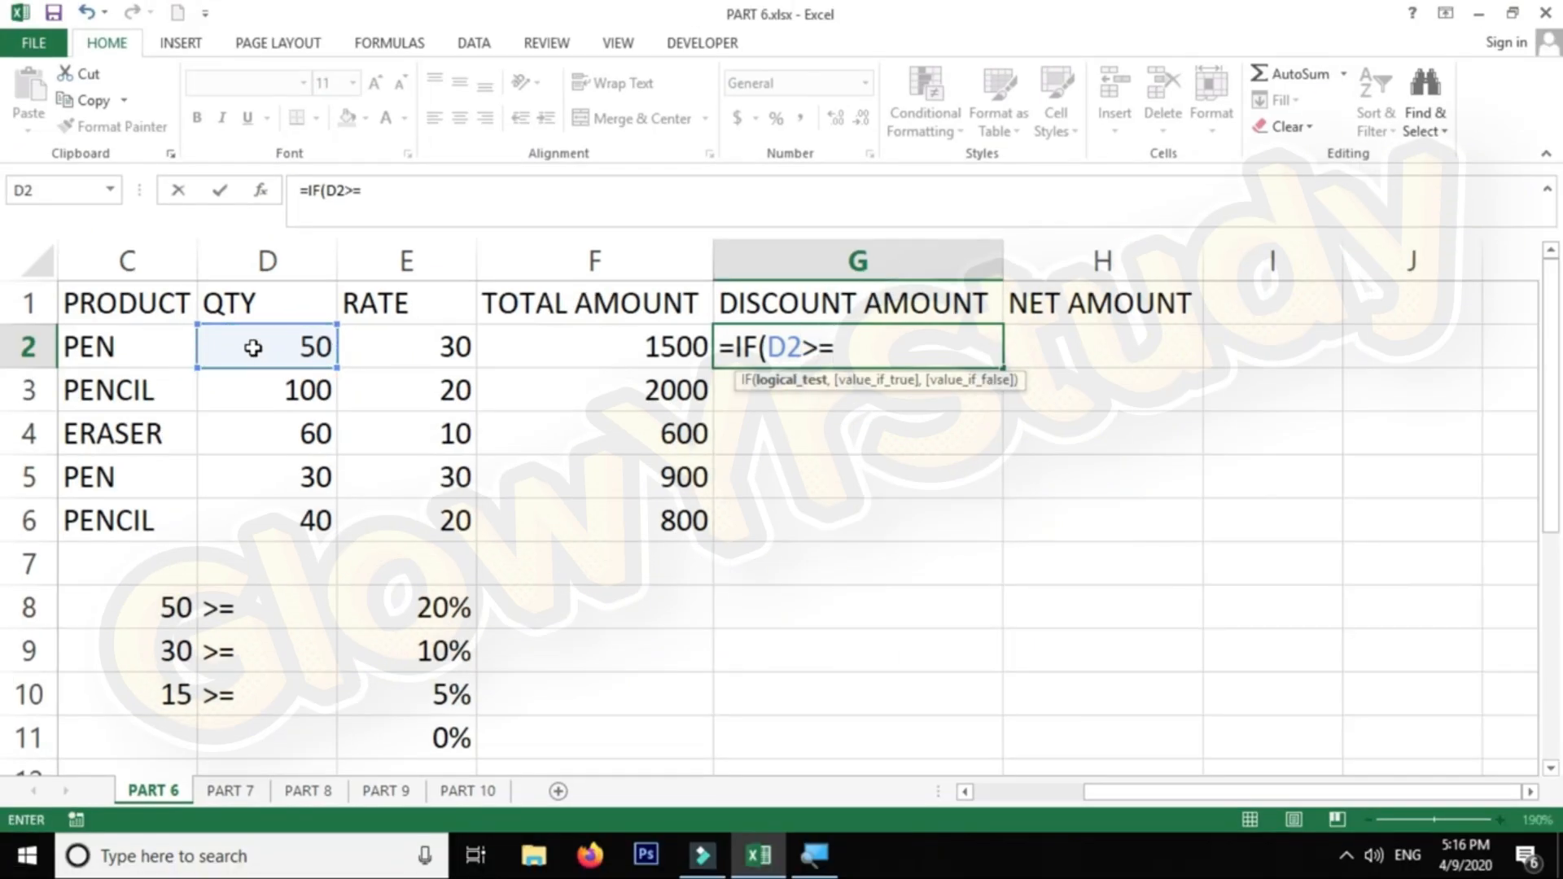
{"action": "type", "text": "50"}
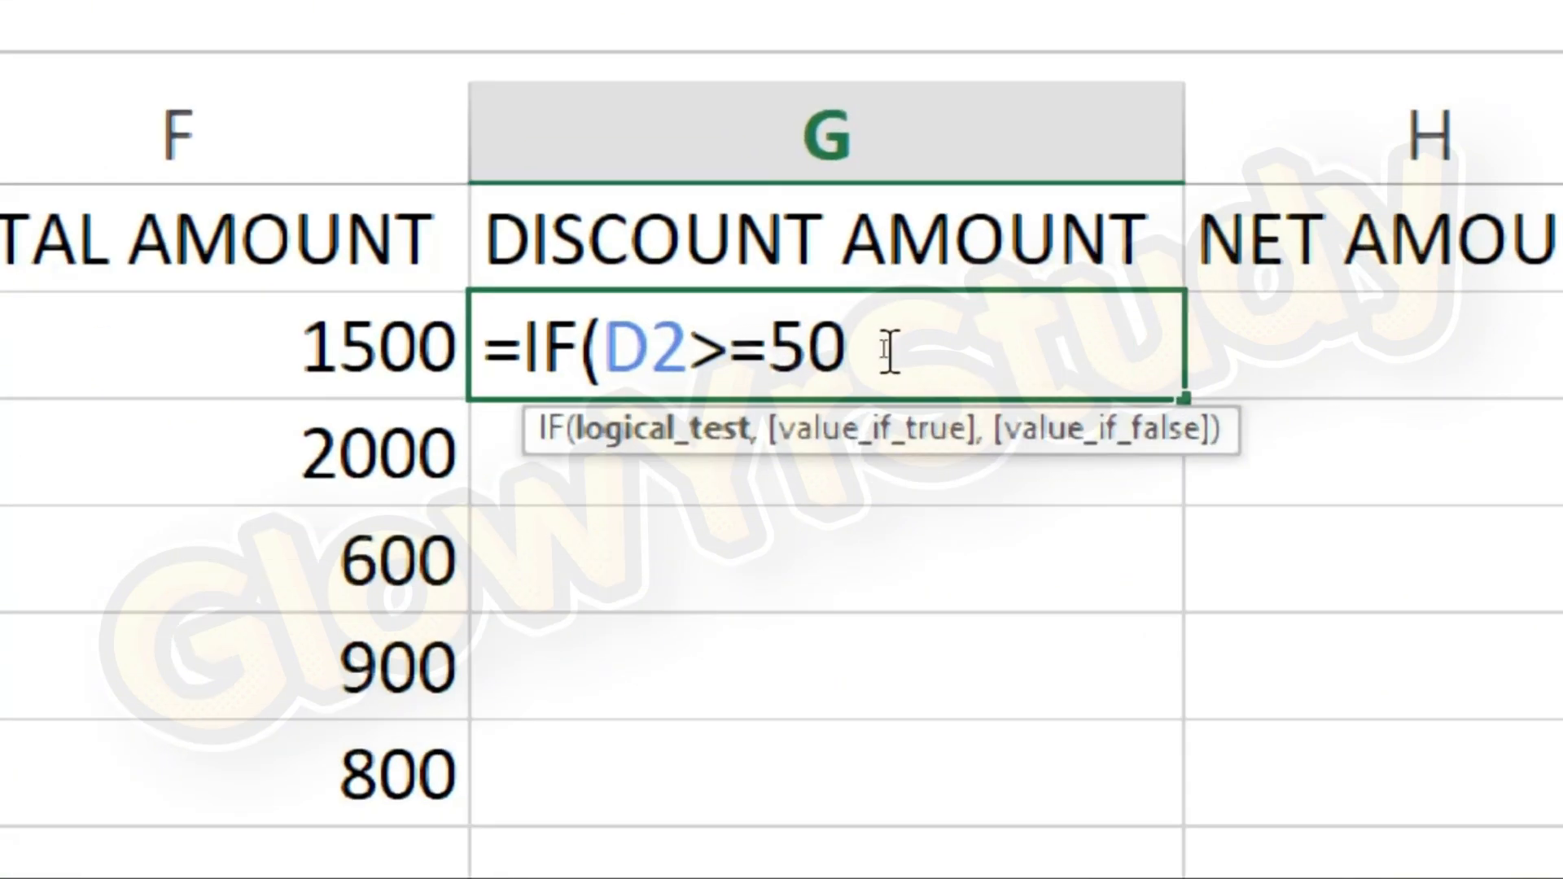
Add F2*20% as the value-if-true argument of the IF formula in G2
{"action": "type", "text": ","}
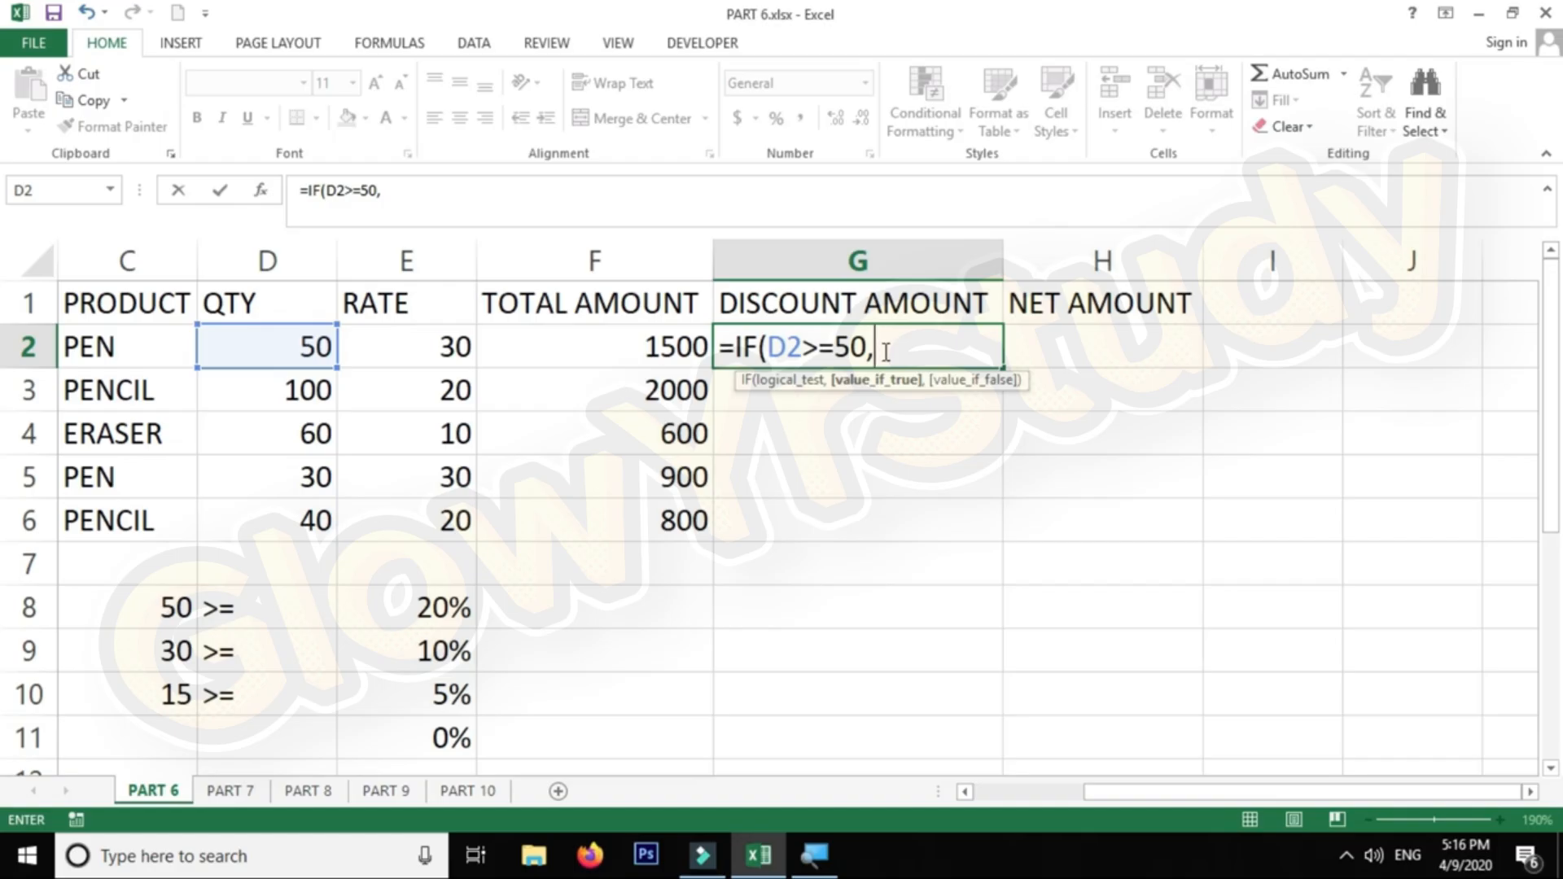
{"action": "left_click", "coordinate": [628, 346]}
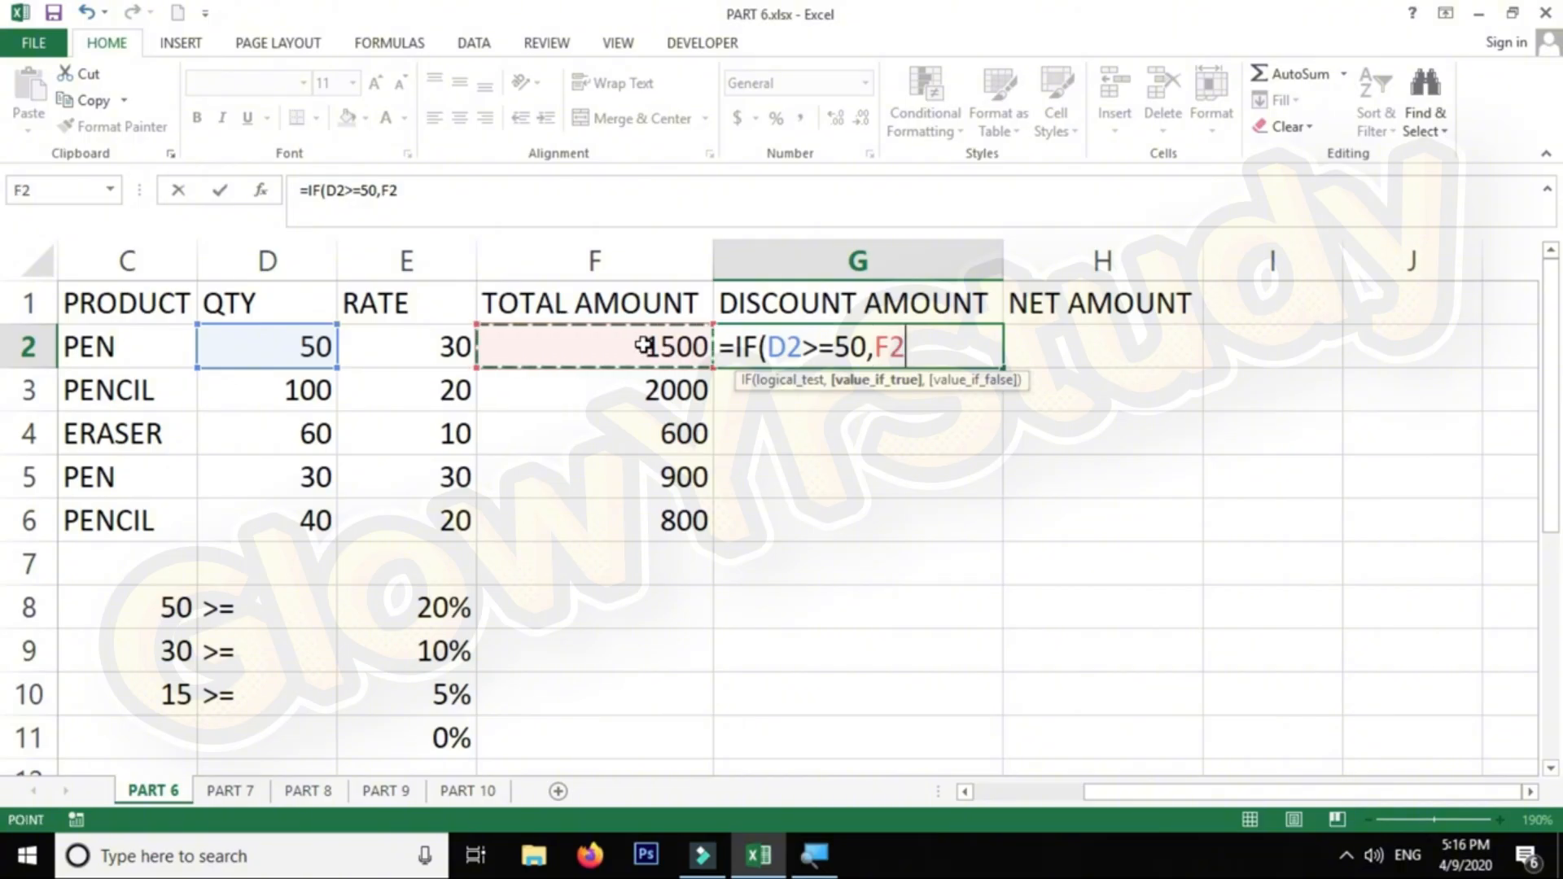
{"action": "type", "text": "*"}
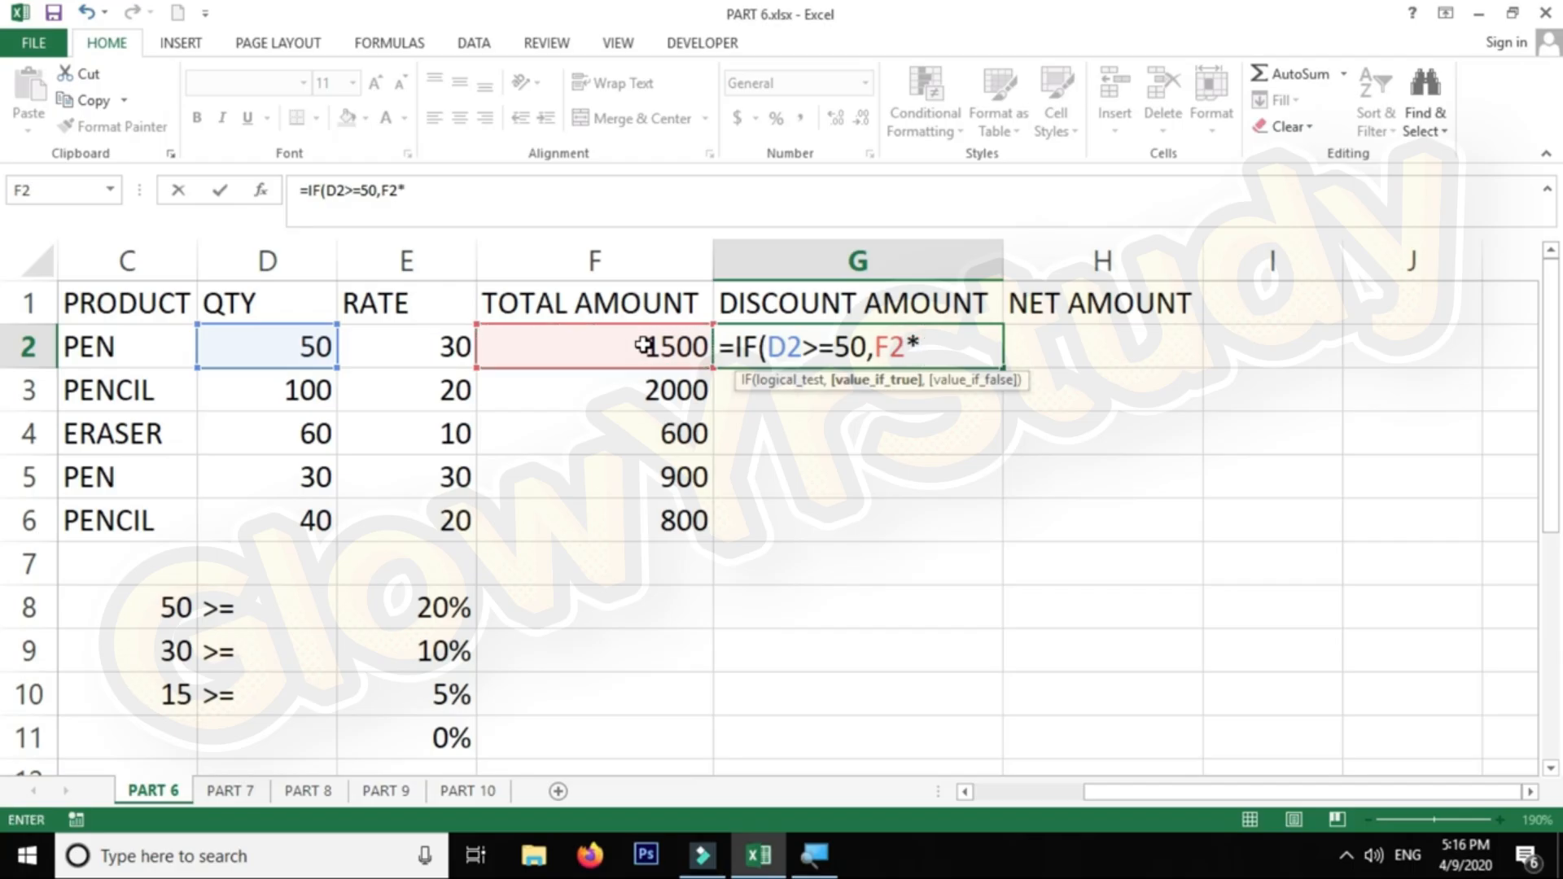
{"action": "type", "text": "20%"}
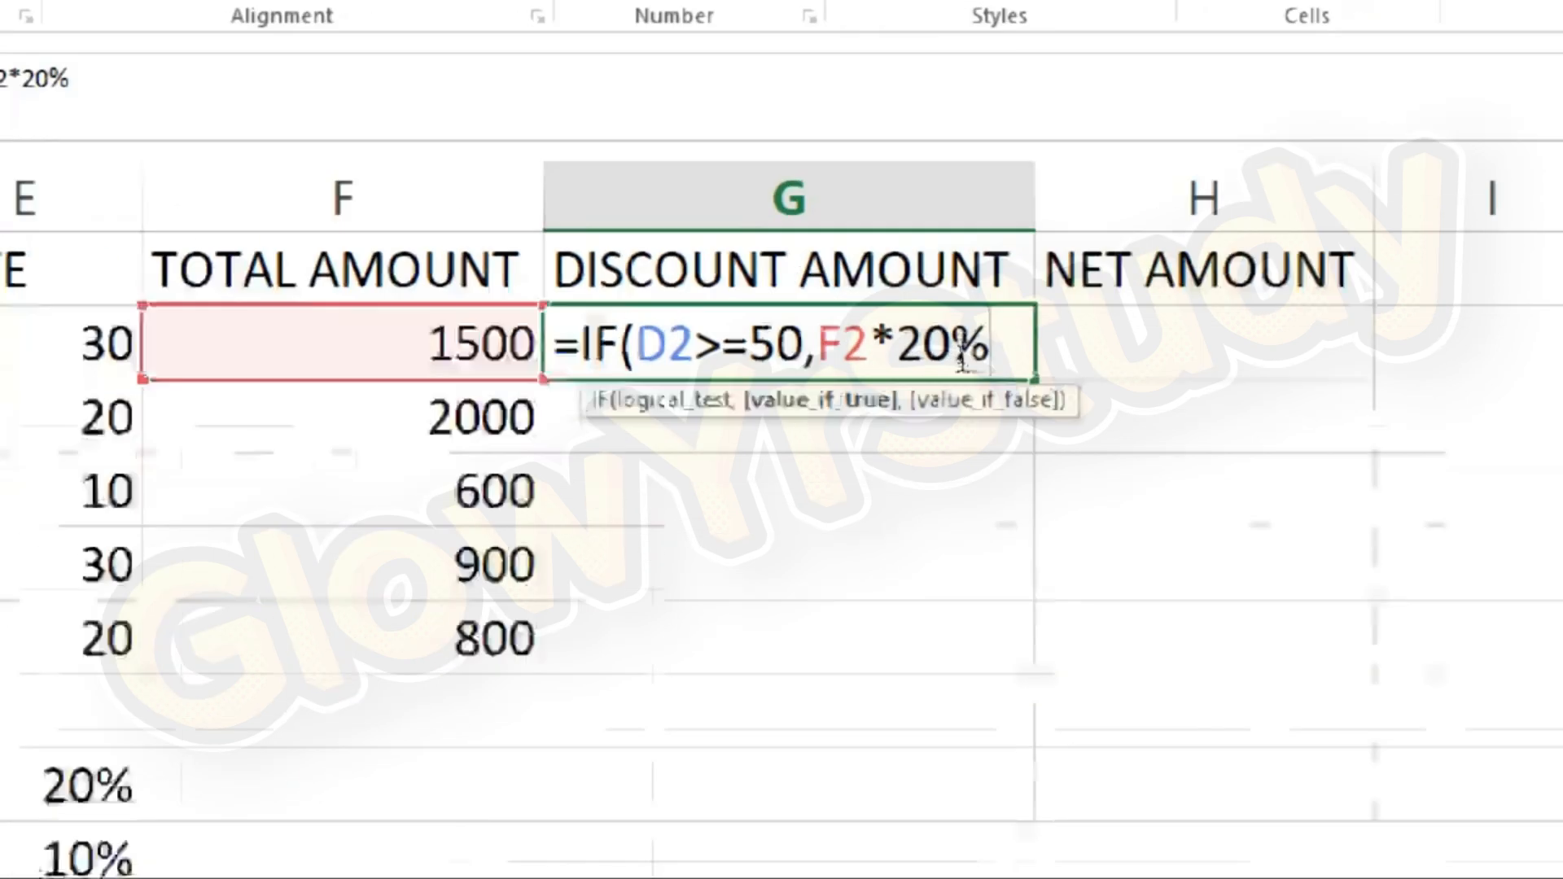
Preview the evaluated result of the F2*20% argument inside the G2 formula and restore the original expression
{"action": "left_click_drag", "start_coordinate": [796, 351], "coordinate": [993, 330]}
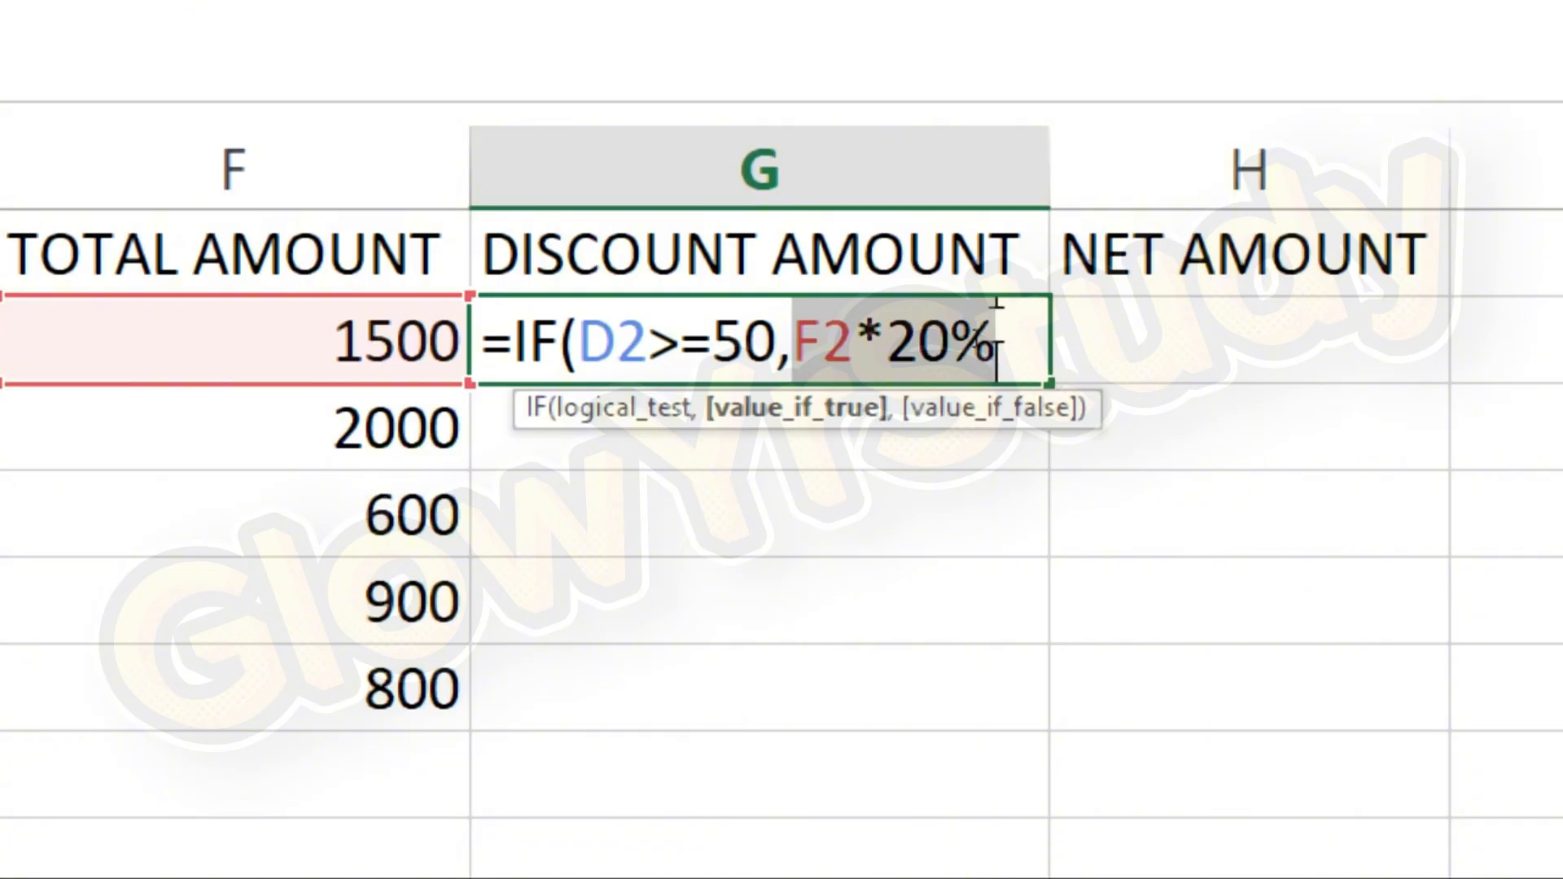
{"action": "key", "text": "F9"}
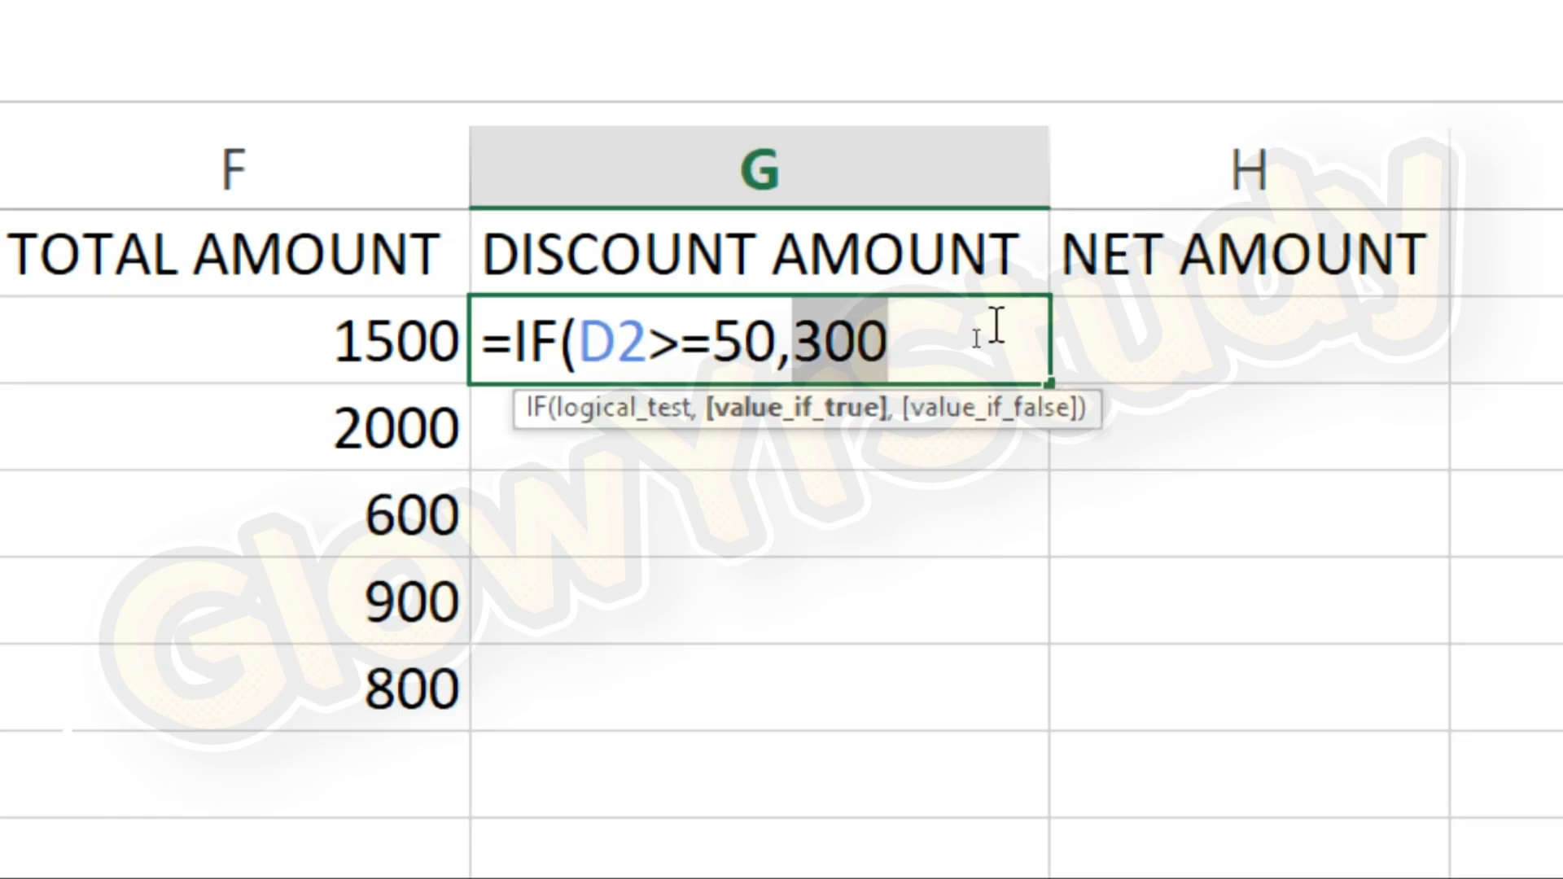
{"action": "key", "text": "ctrl+z"}
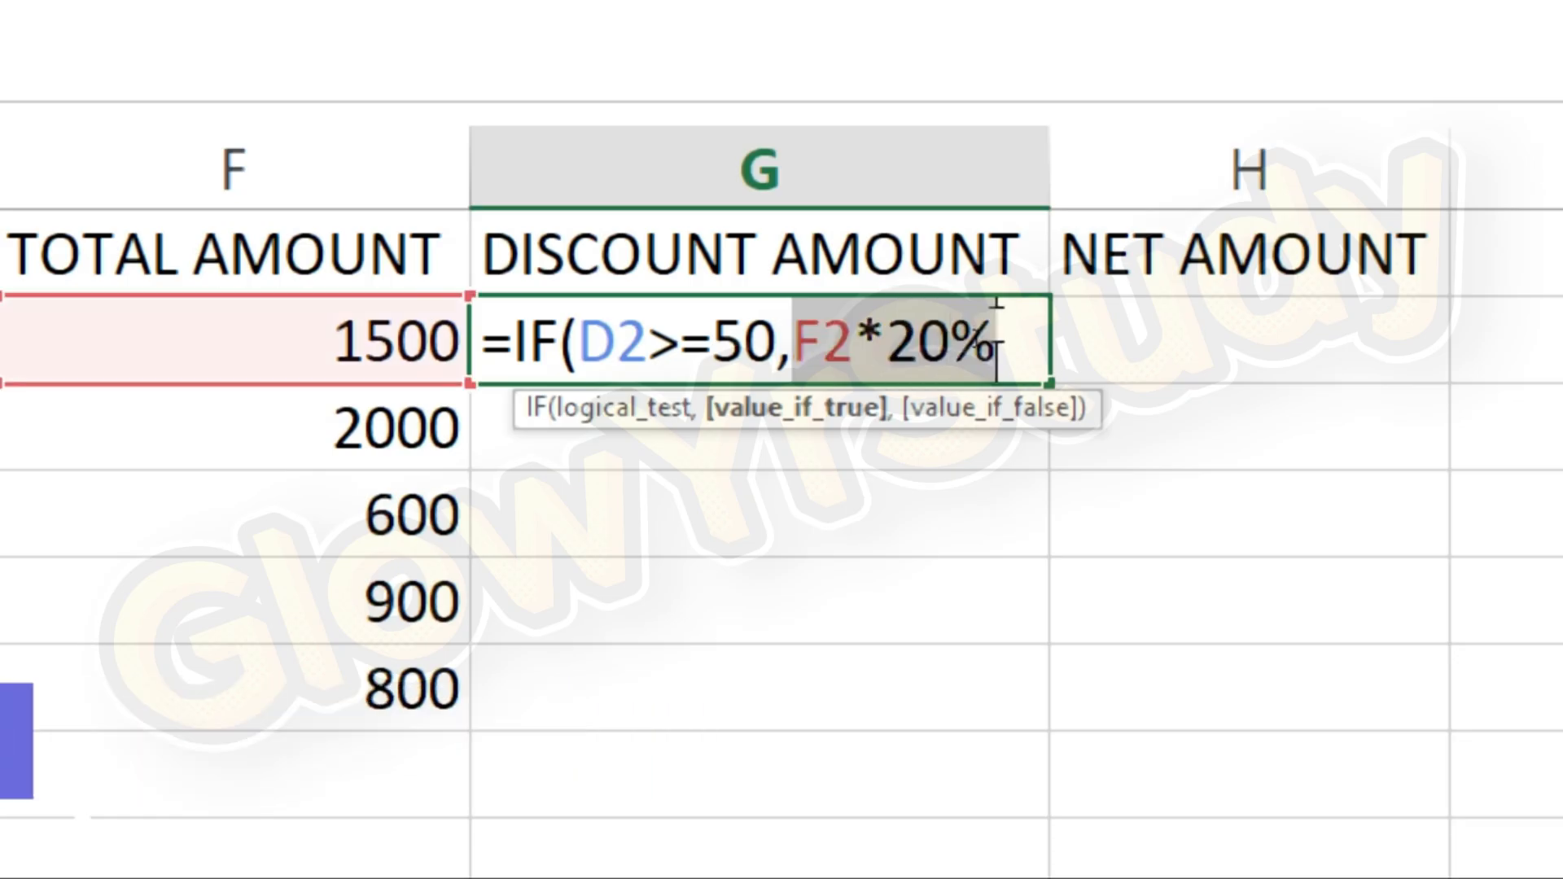
{"action": "key", "text": "ctrl+y"}
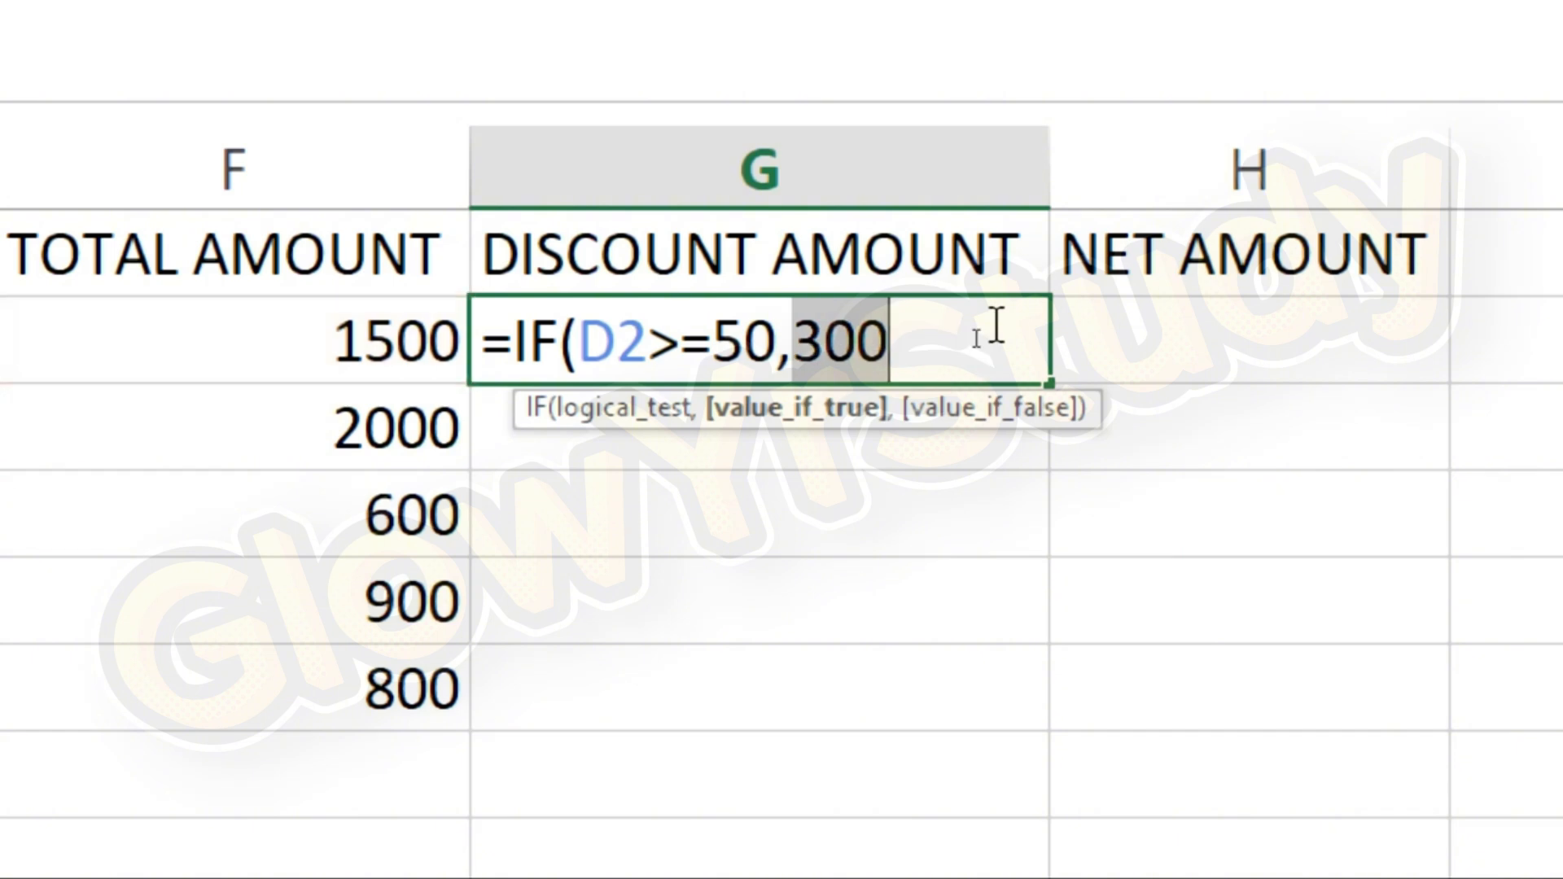
{"action": "key", "text": "ctrl+z"}
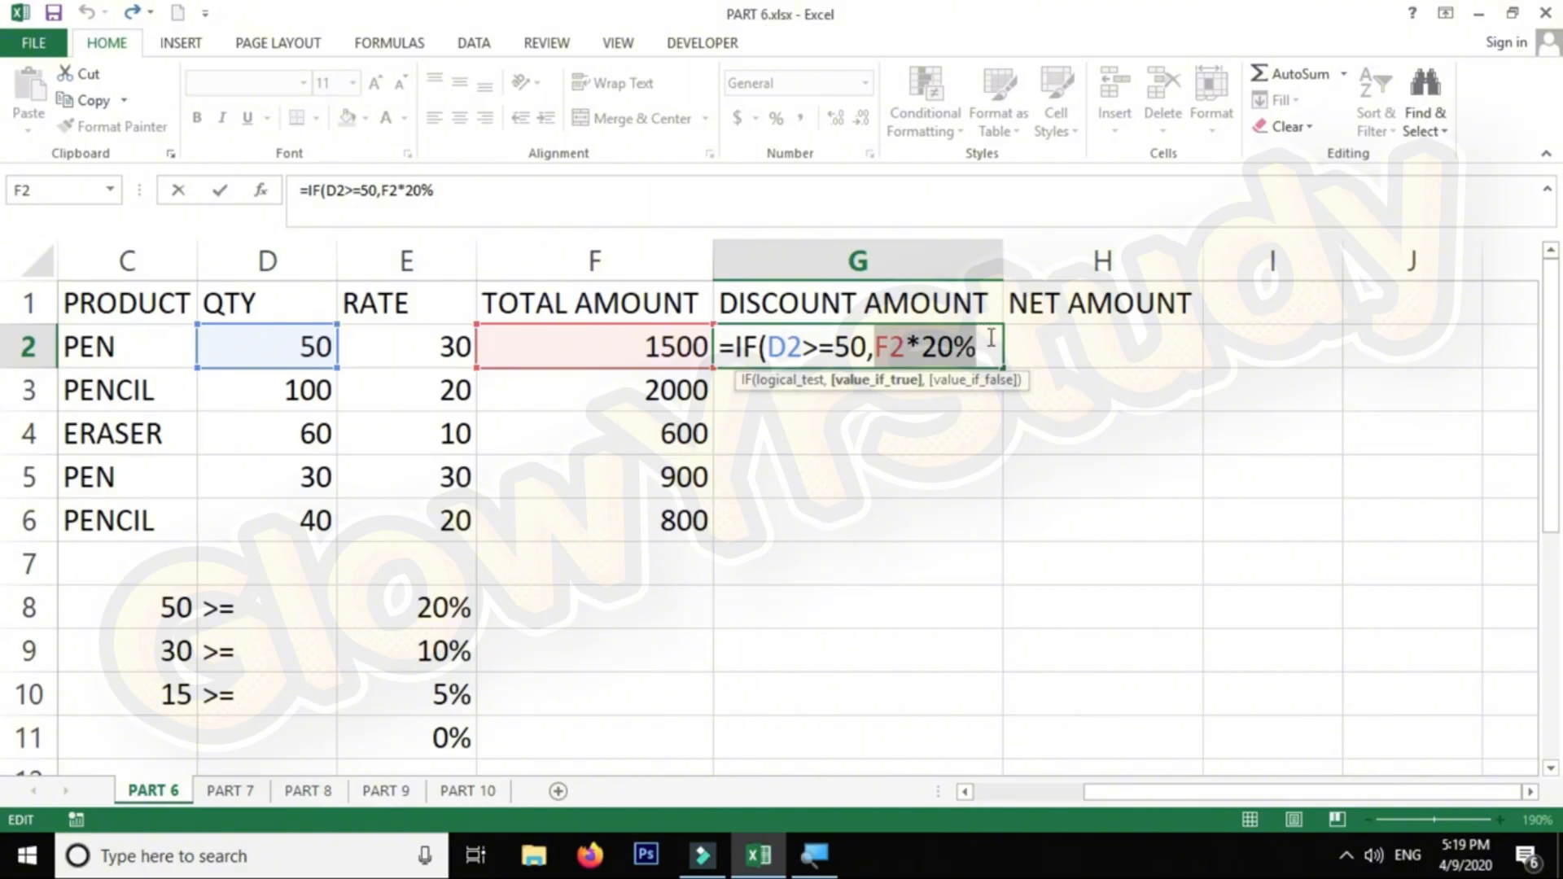
{"action": "left_click", "coordinate": [991, 338]}
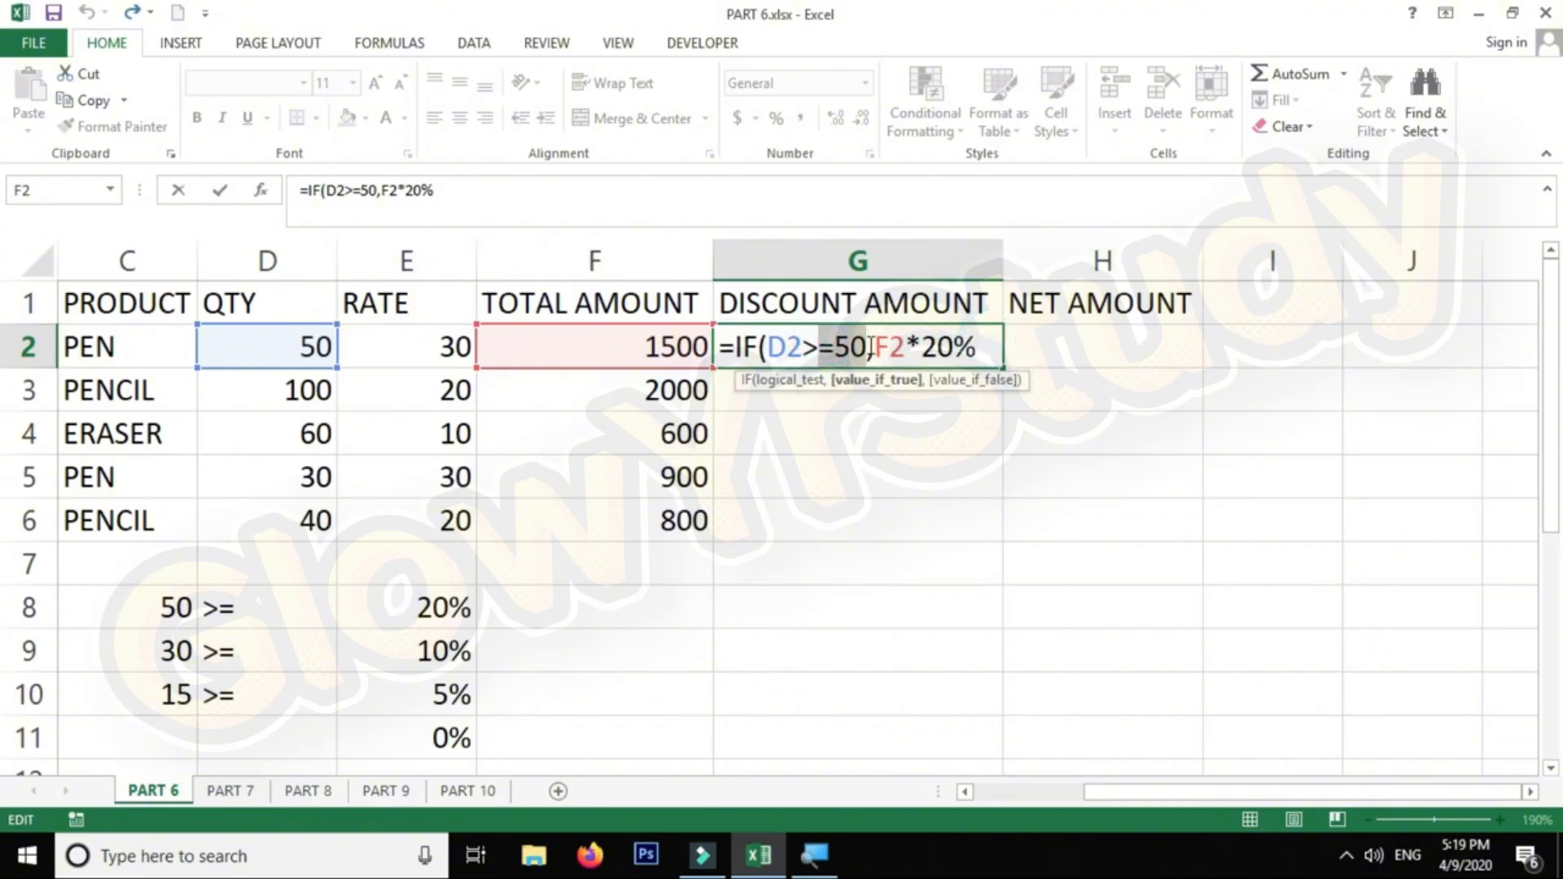
{"action": "left_click_drag", "start_coordinate": [877, 347], "coordinate": [971, 347]}
{"action": "left_click", "coordinate": [983, 347]}
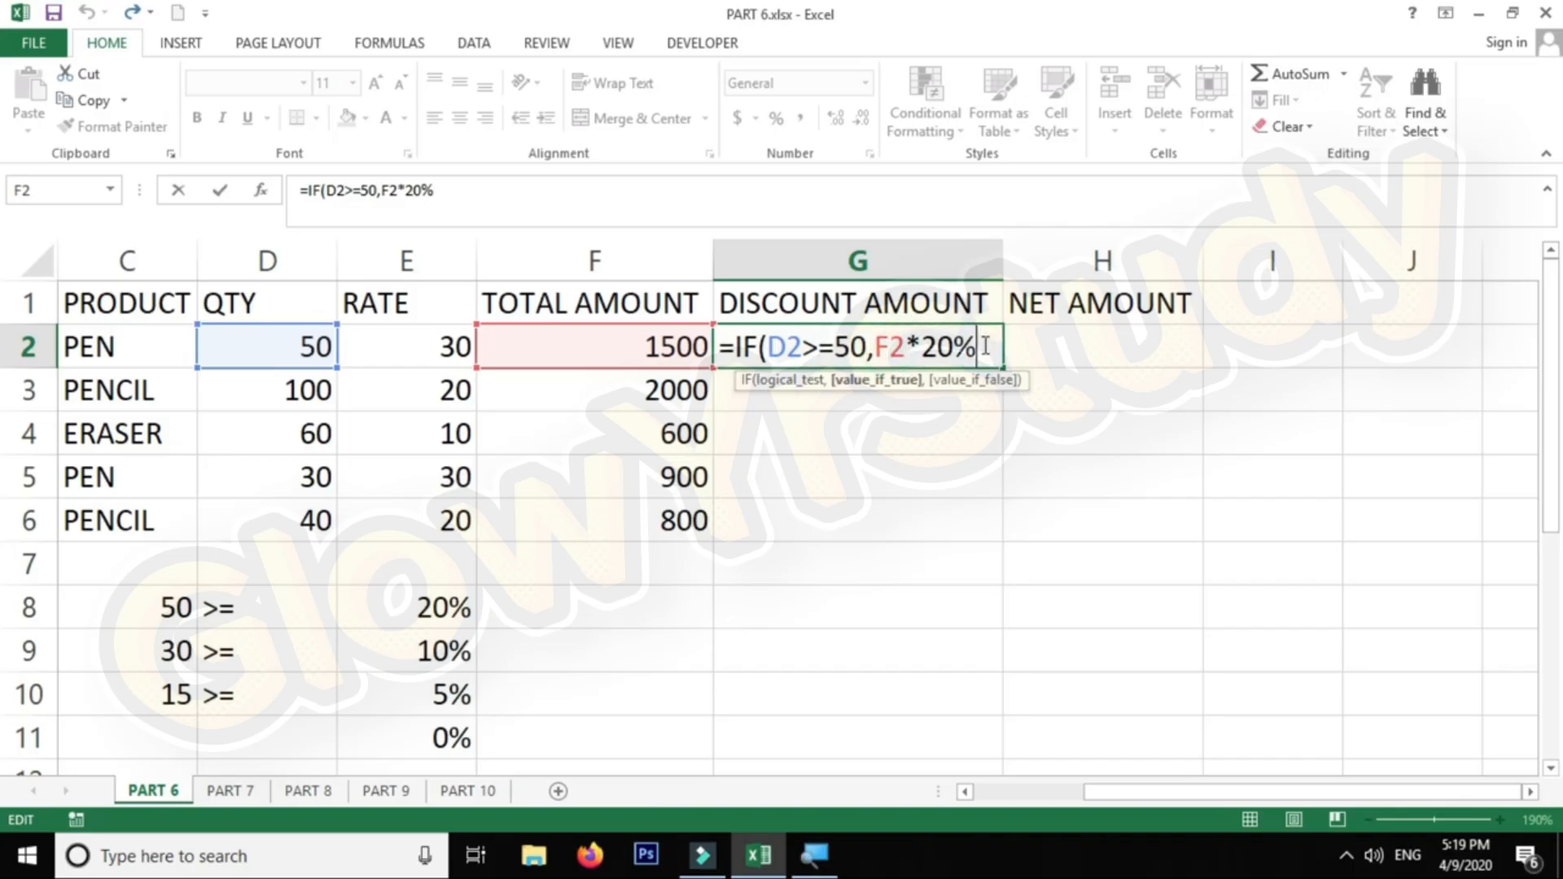
Nest a second IF as the value-if-false argument of the G2 formula, with the logical test D2>=30
{"action": "type", "text": ","}
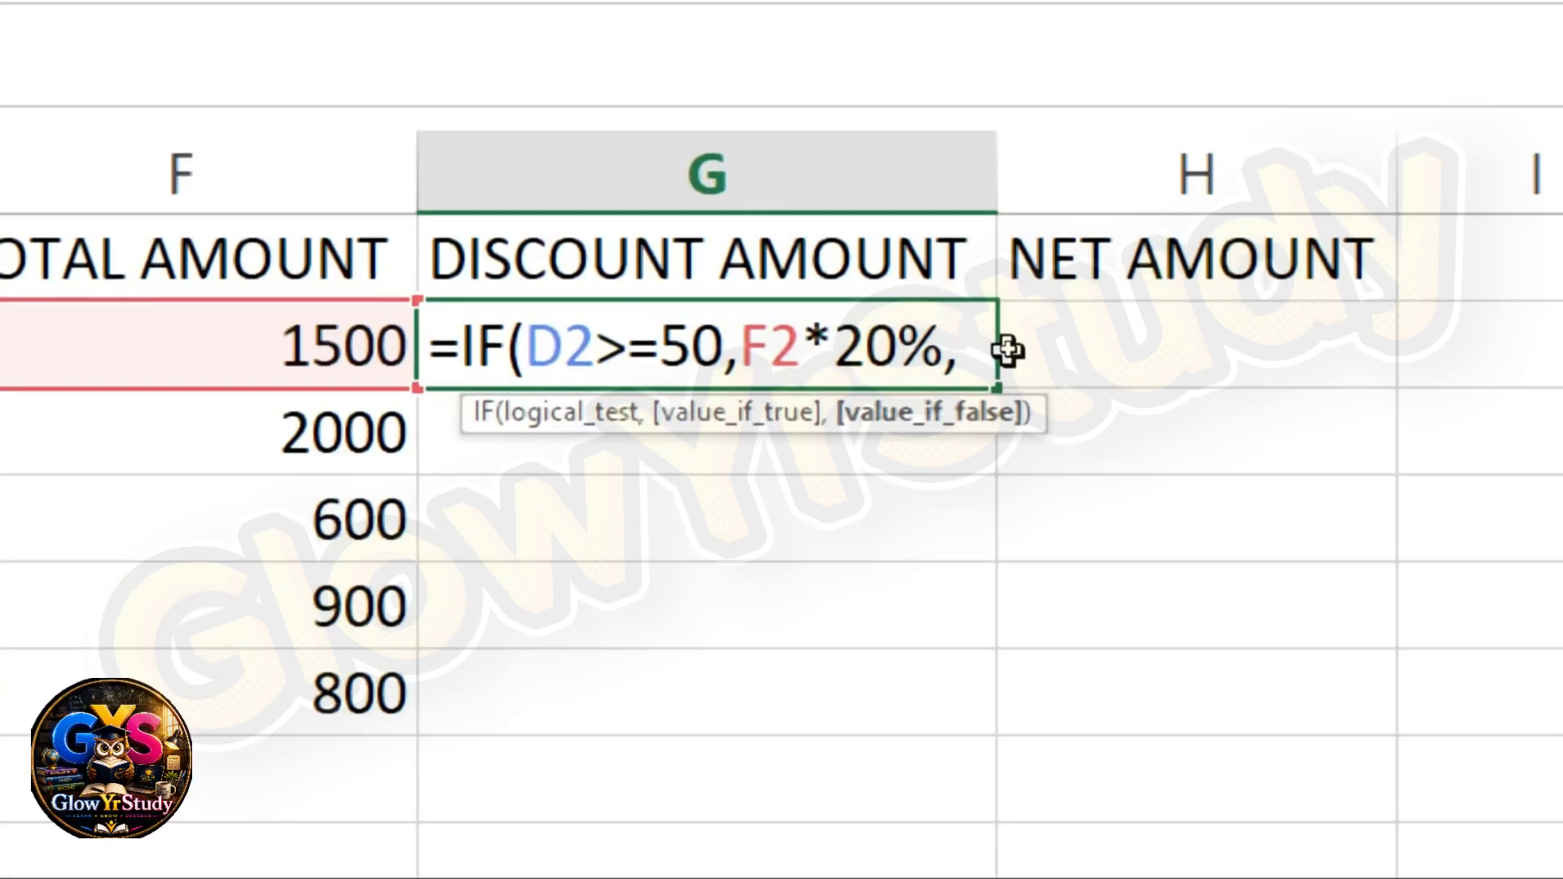
{"action": "type", "text": "IF("}
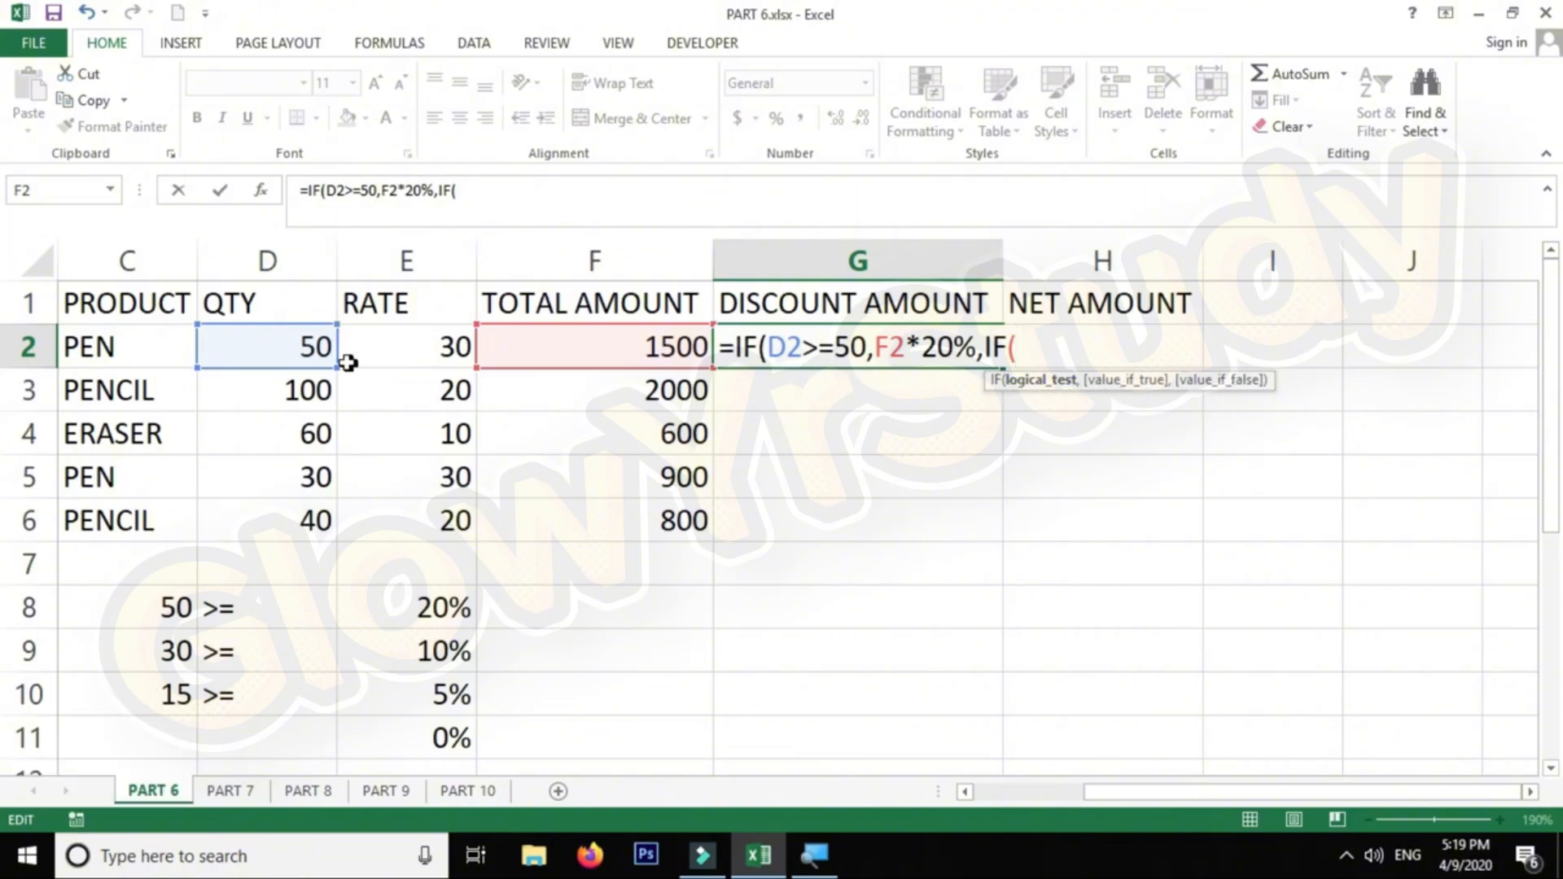
{"action": "left_click", "coordinate": [302, 348]}
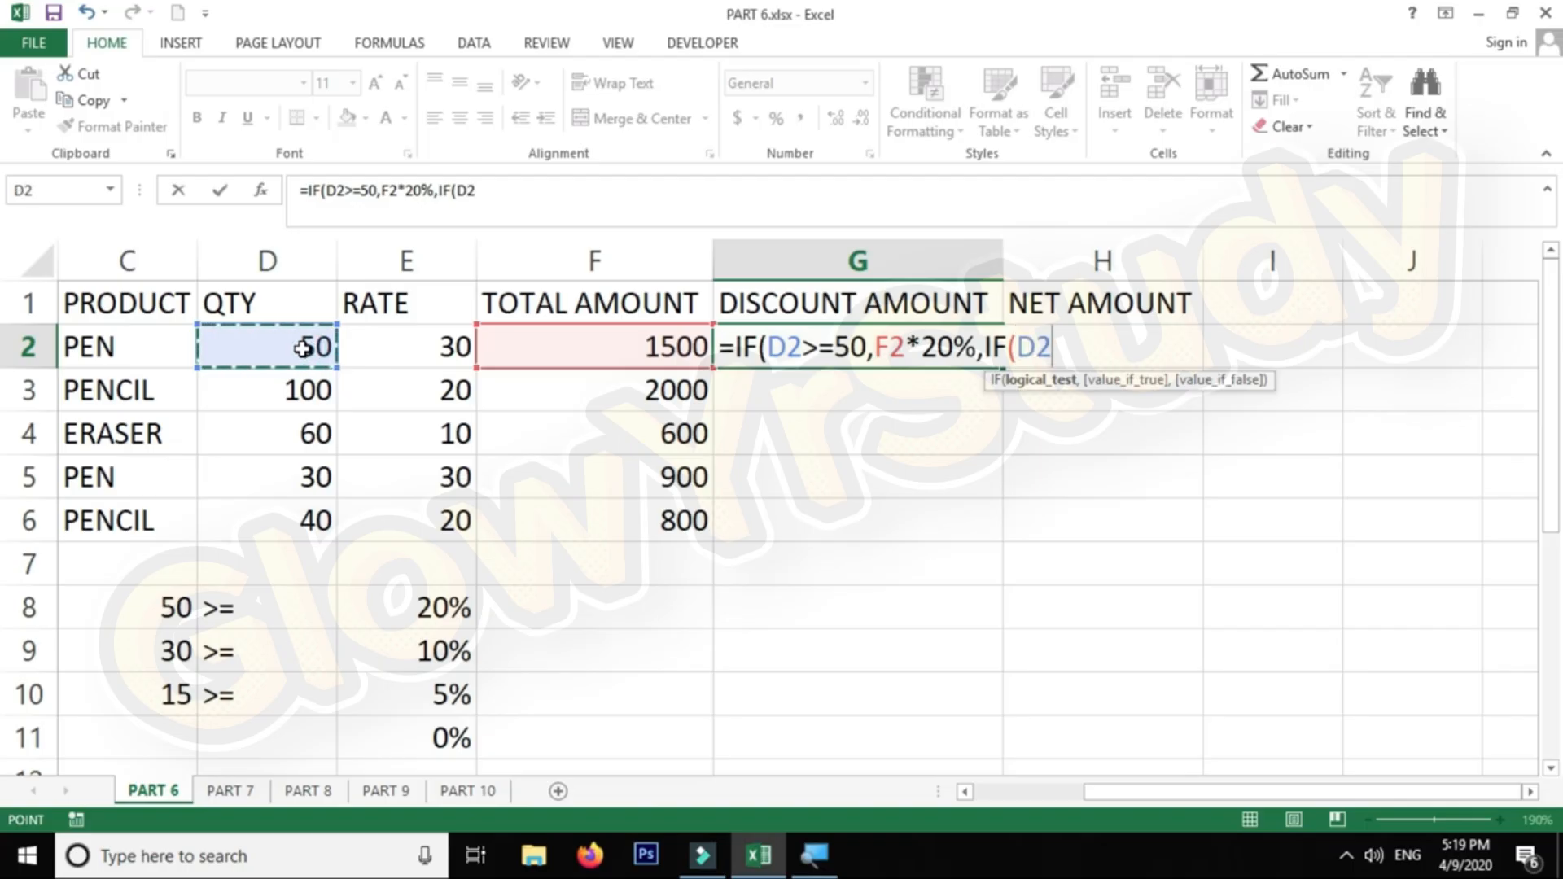
{"action": "type", "text": ">="}
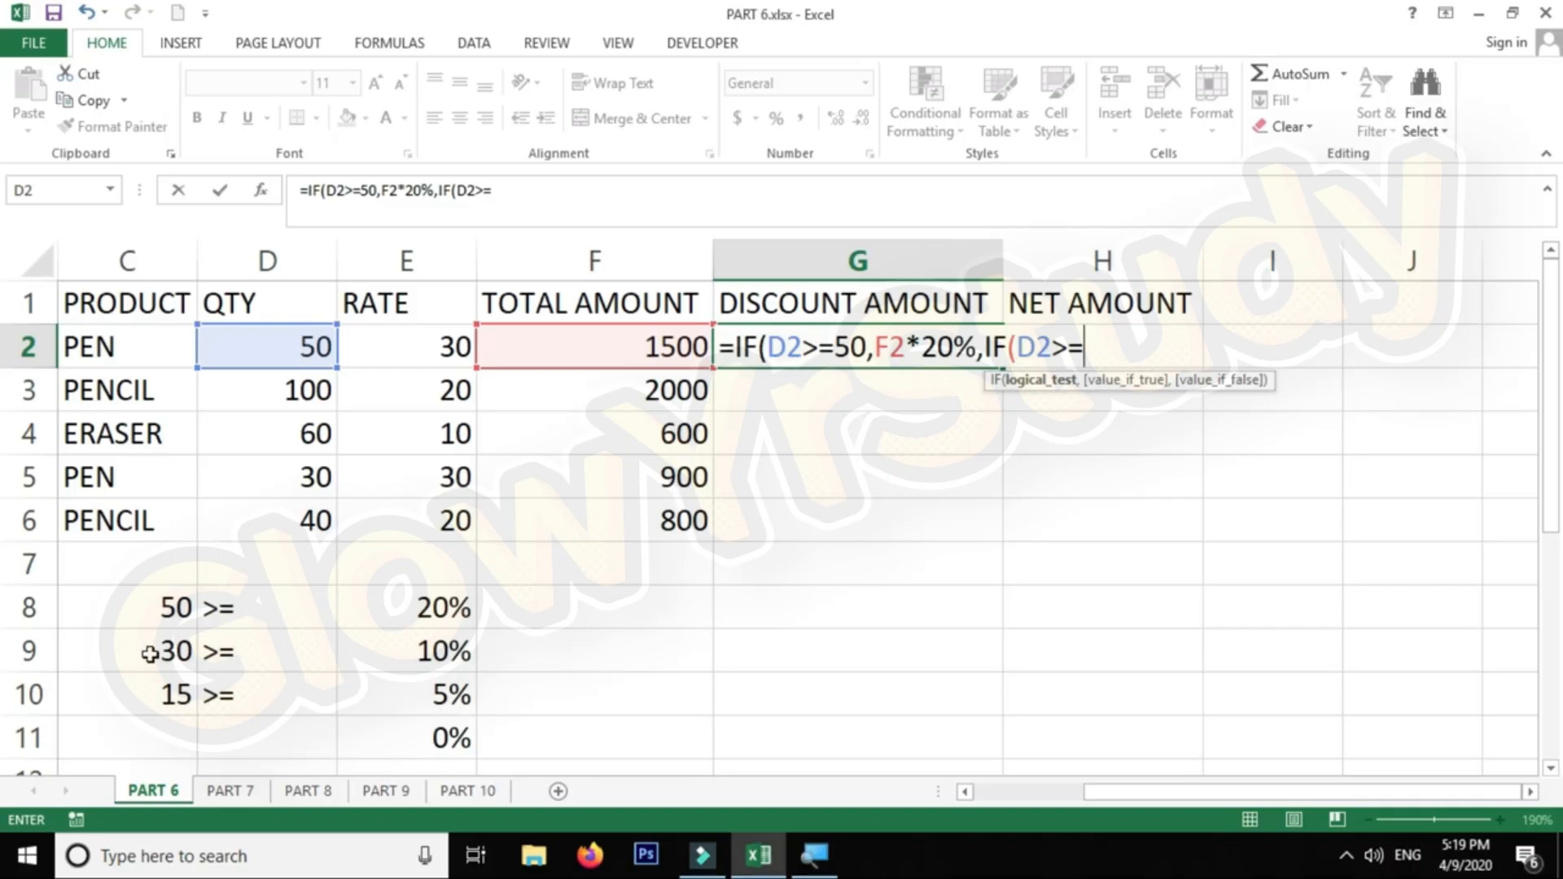
{"action": "type", "text": "30"}
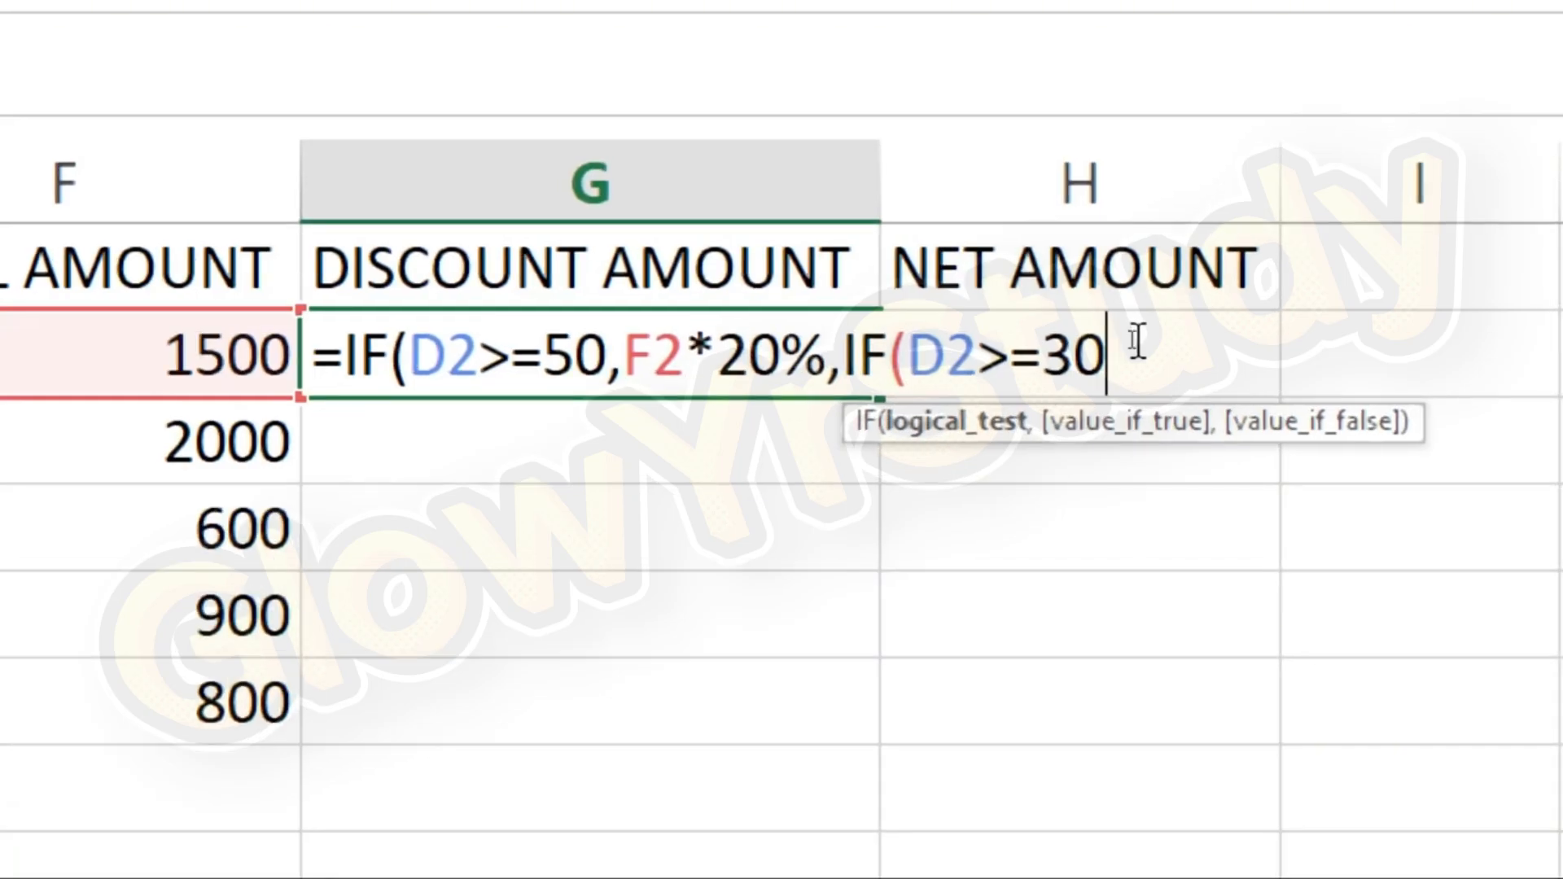
Add F2*10% as the value-if-true argument of the second IF in G2
{"action": "type", "text": ","}
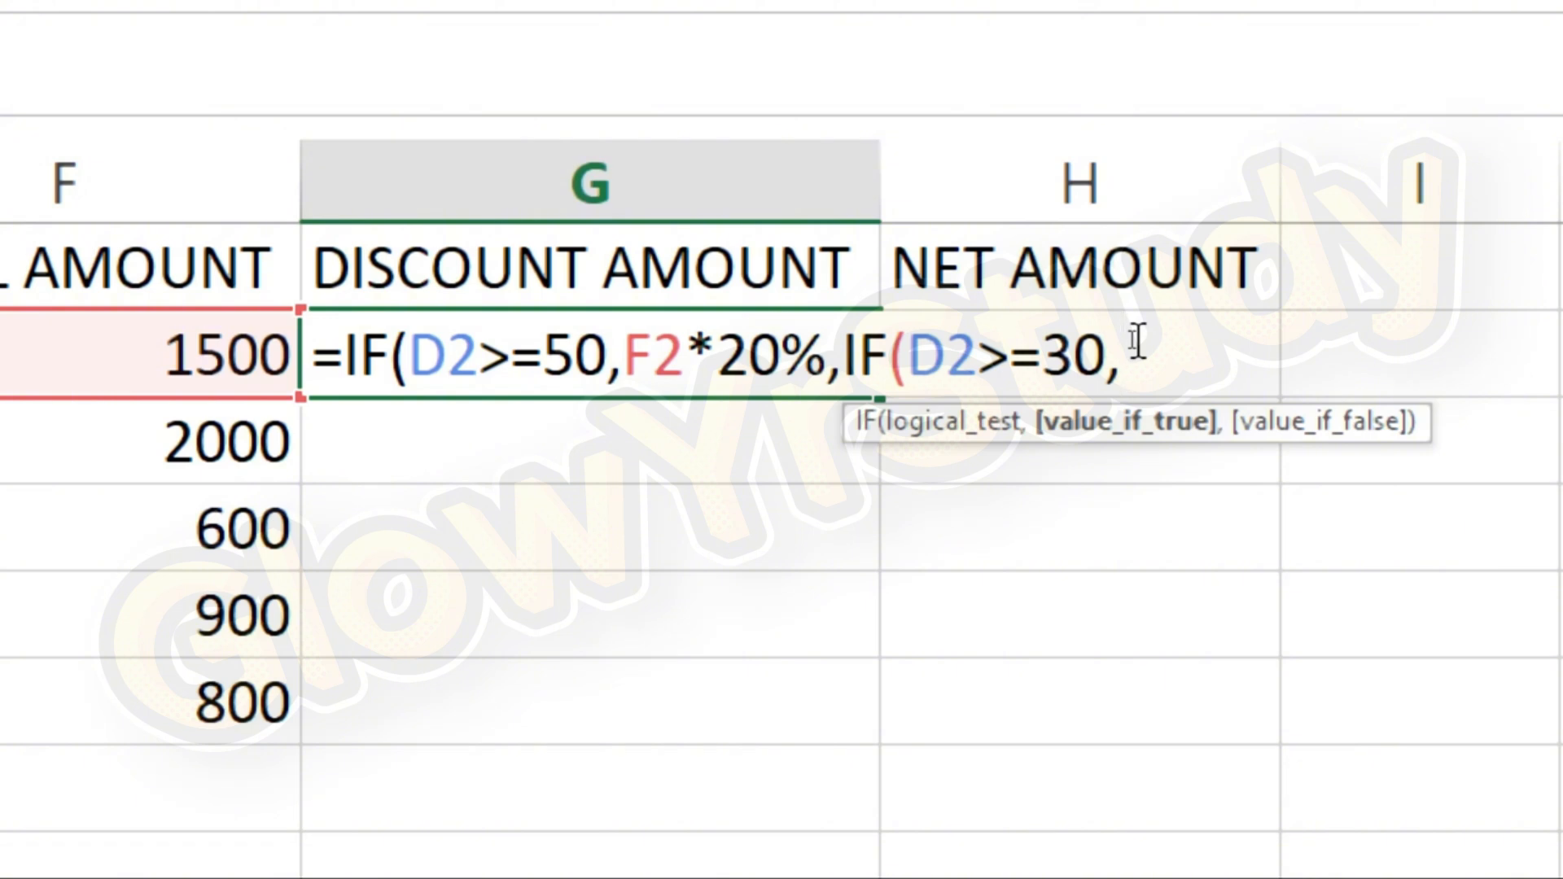
{"action": "left_click", "coordinate": [168, 376]}
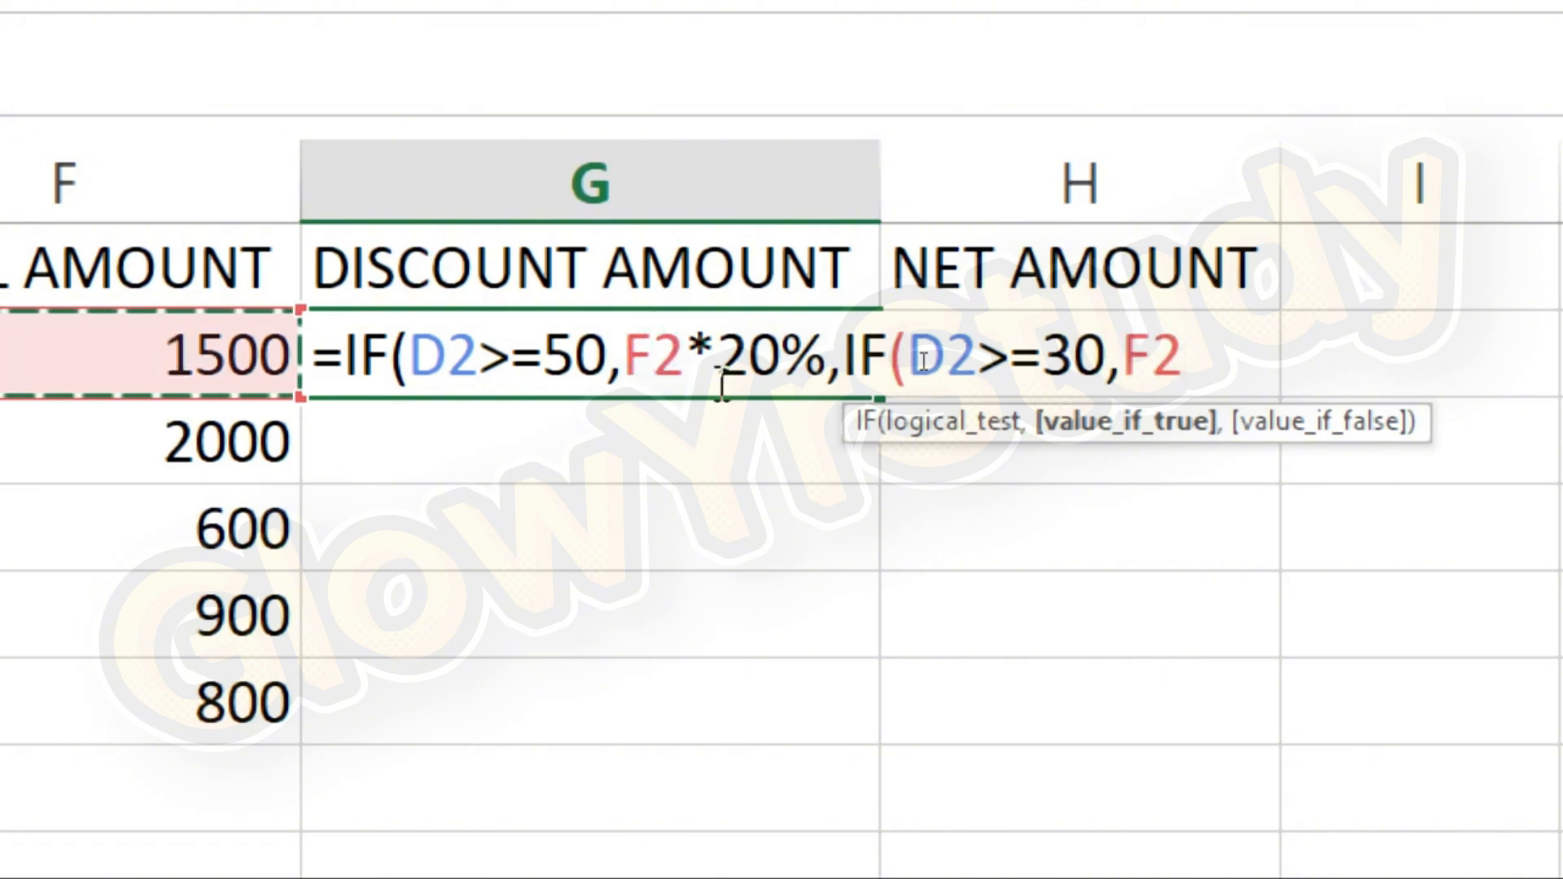
{"action": "type", "text": "*"}
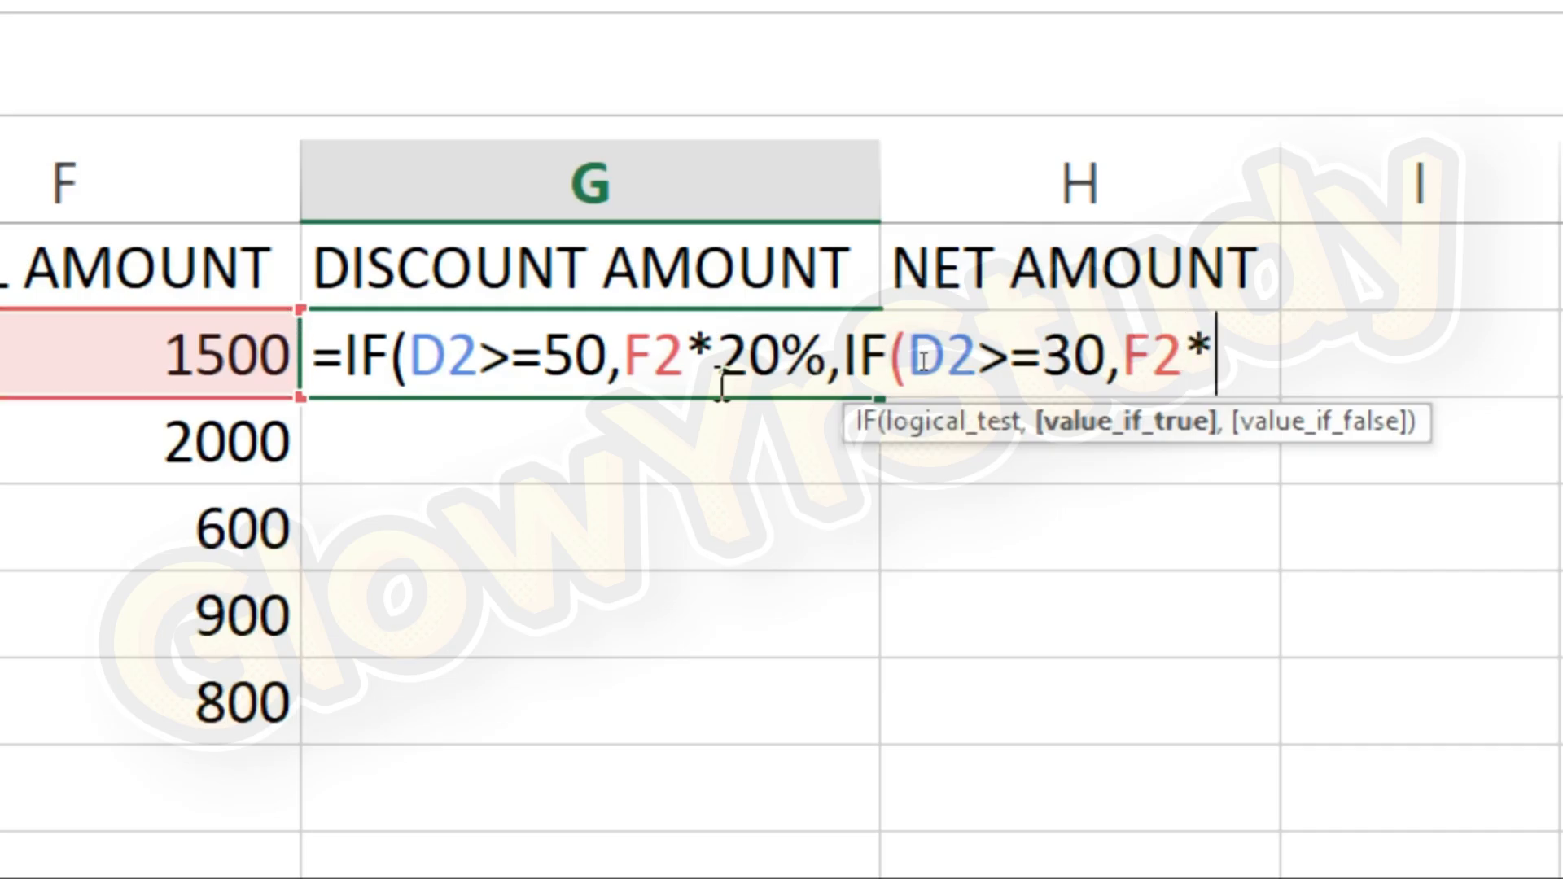
{"action": "type", "text": "15"}
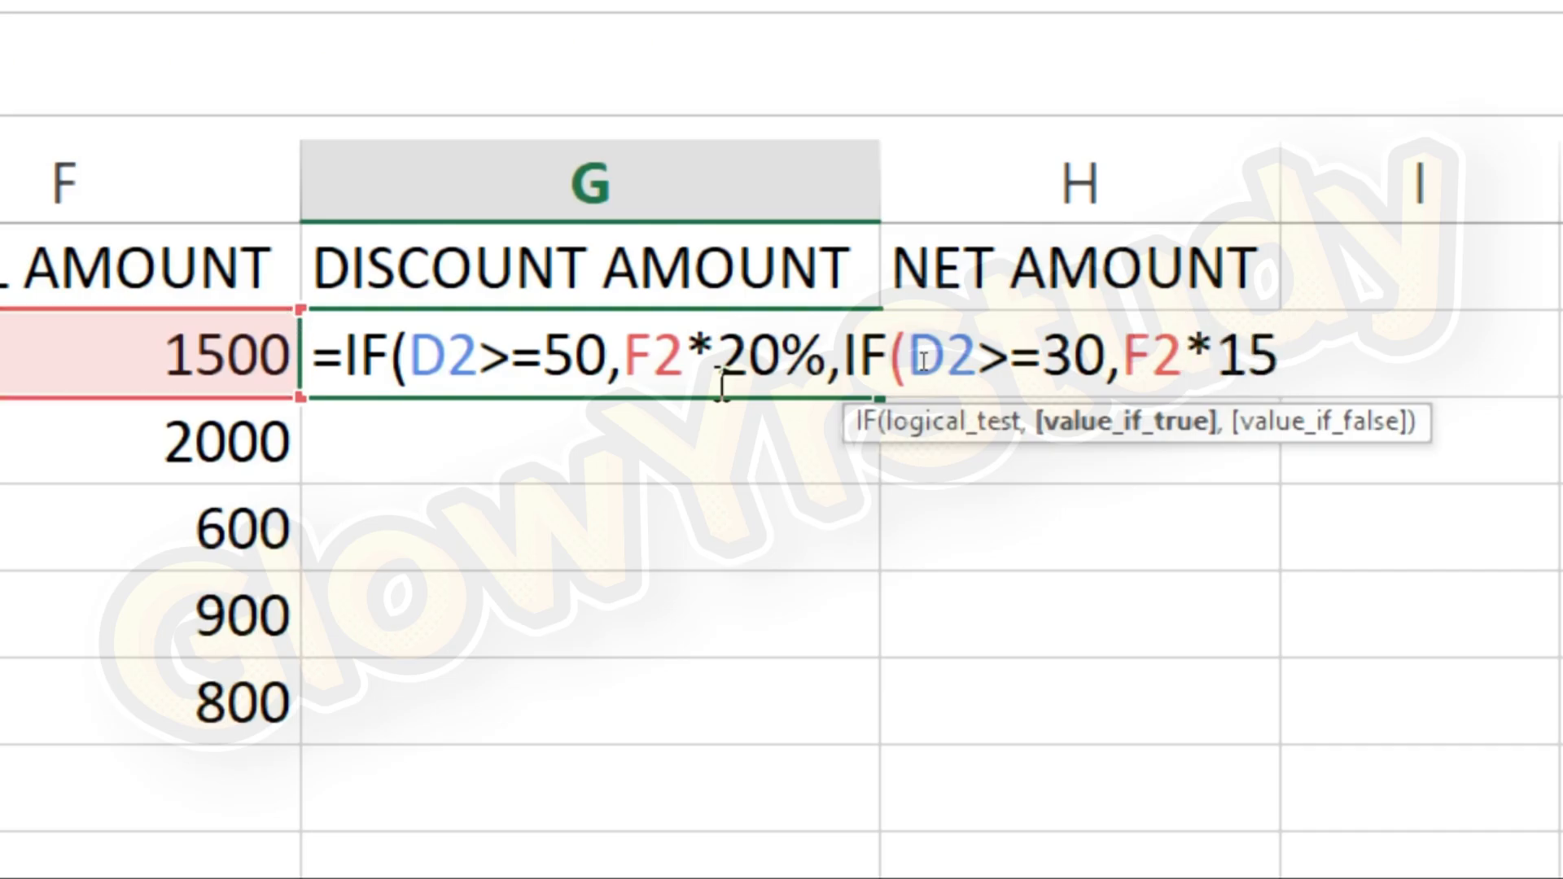
{"action": "key", "text": "BackSpace"}
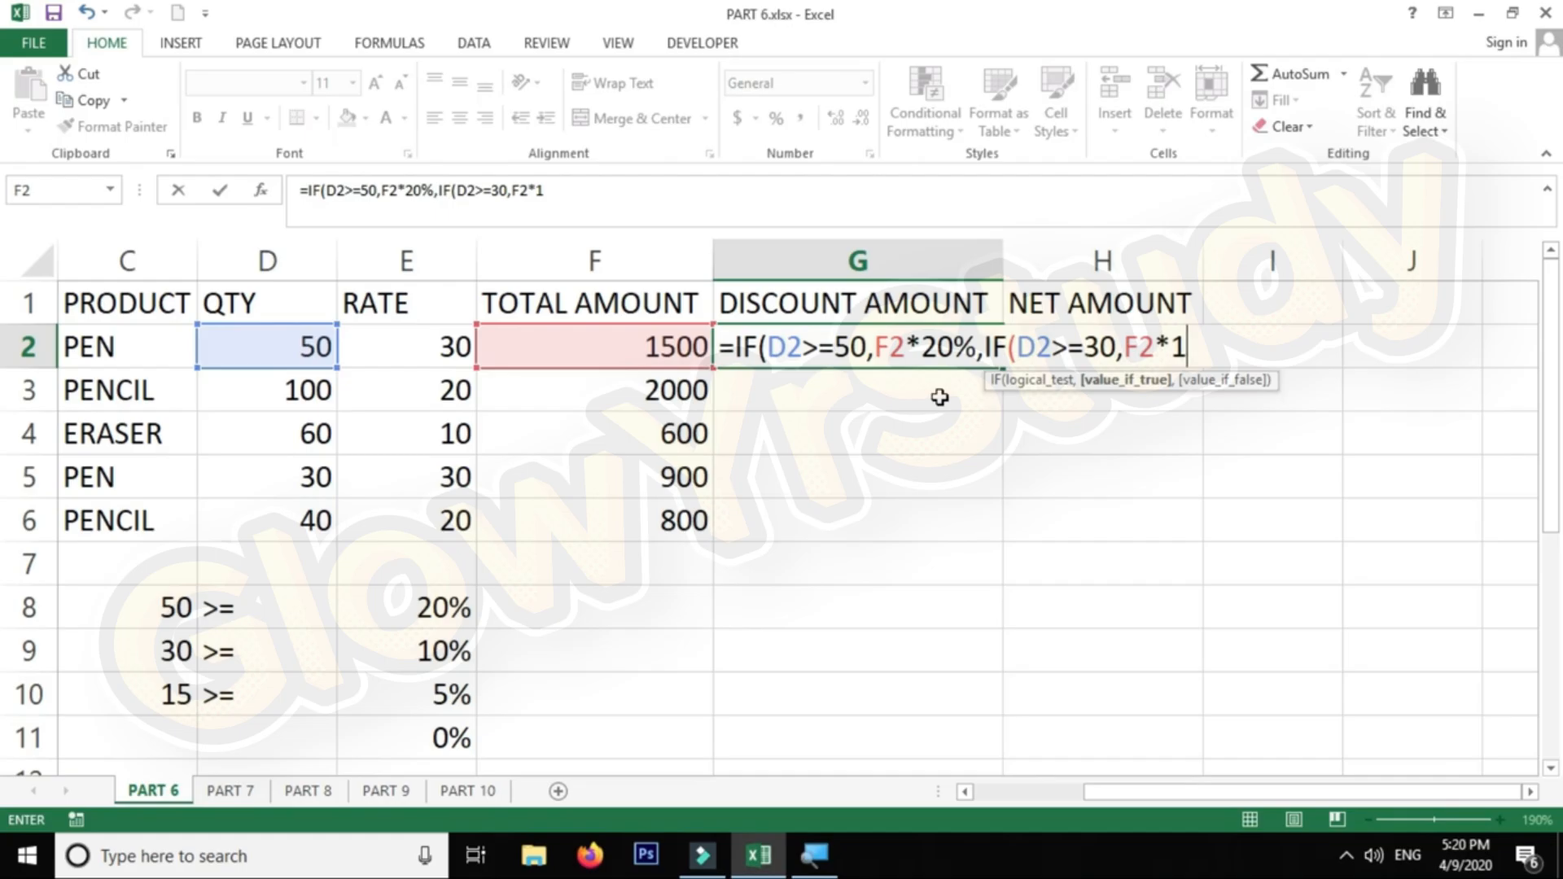
{"action": "type", "text": "0%"}
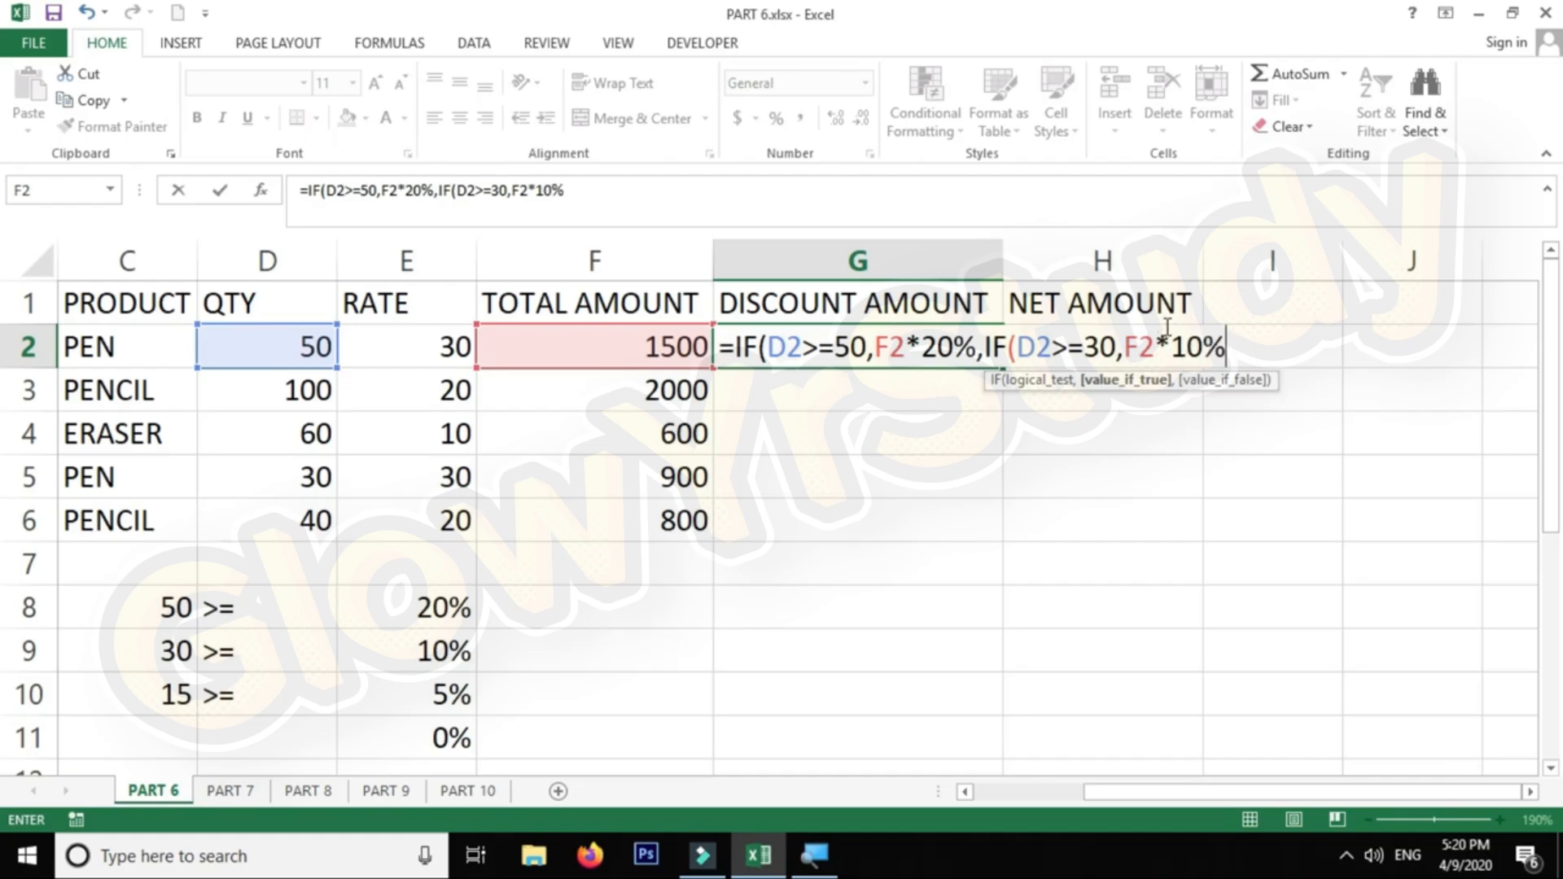
{"action": "left_click_drag", "start_coordinate": [1123, 343], "coordinate": [1213, 348]}
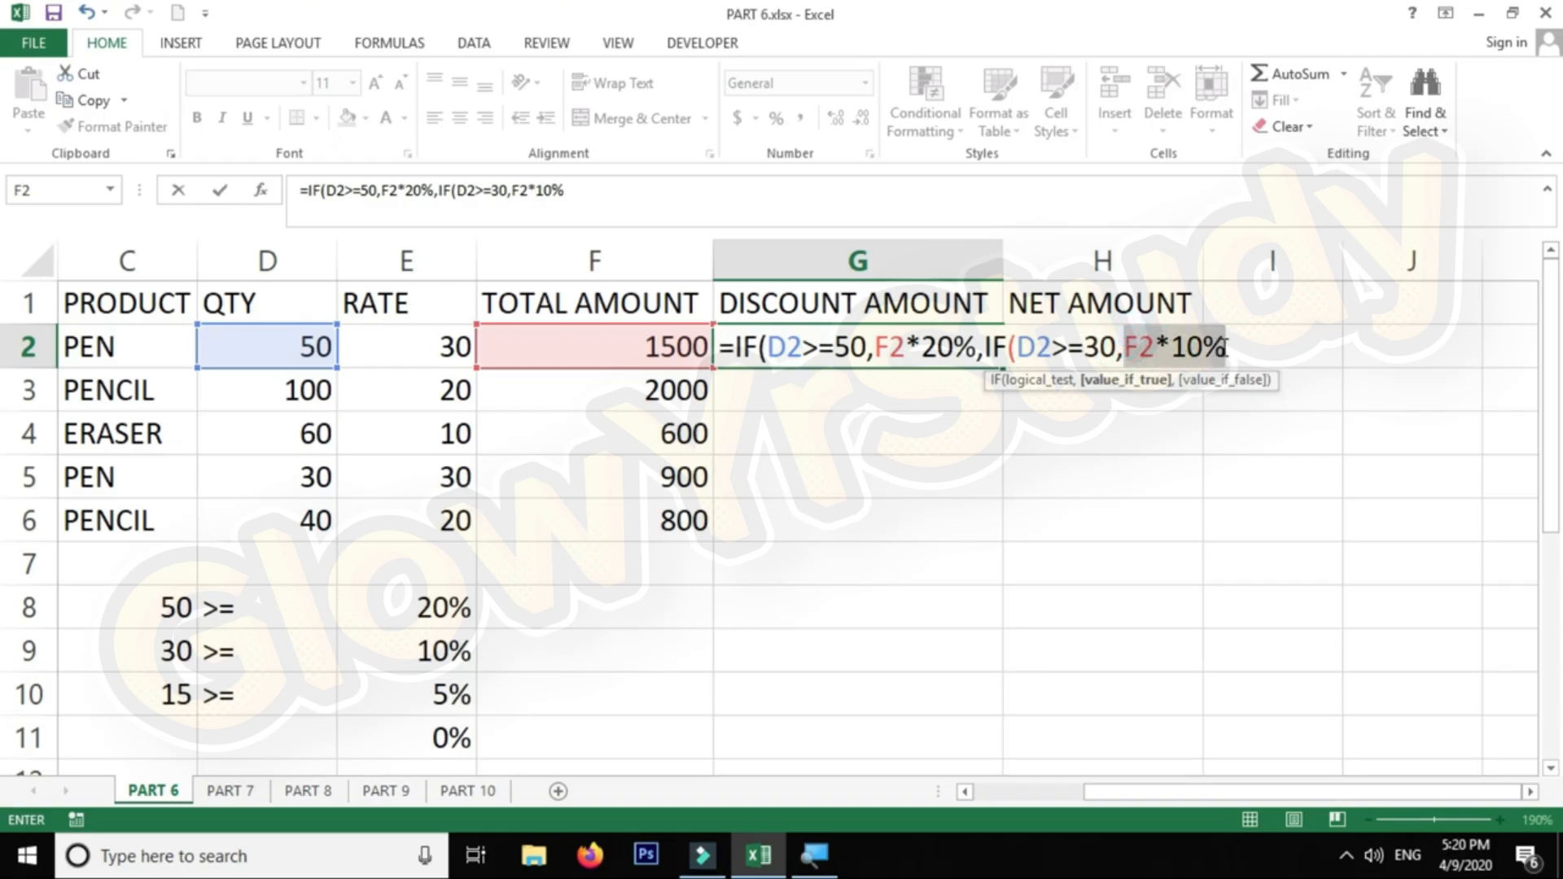
{"action": "left_click", "coordinate": [1226, 347]}
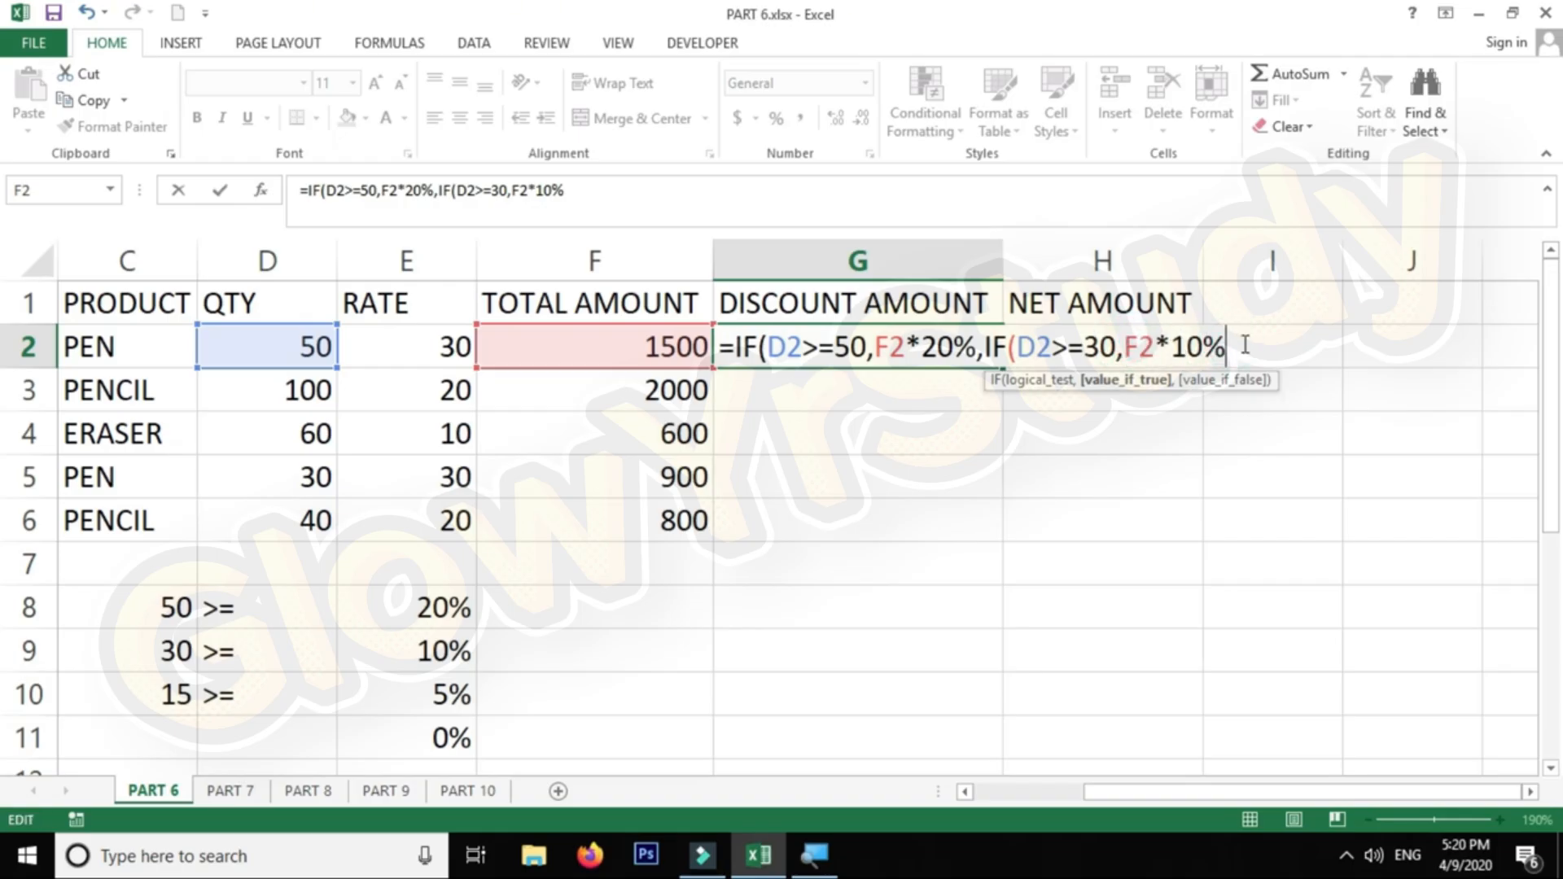
Nest a third IF in the G2 formula with the logical test D2>=15
{"action": "type", "text": ",IF("}
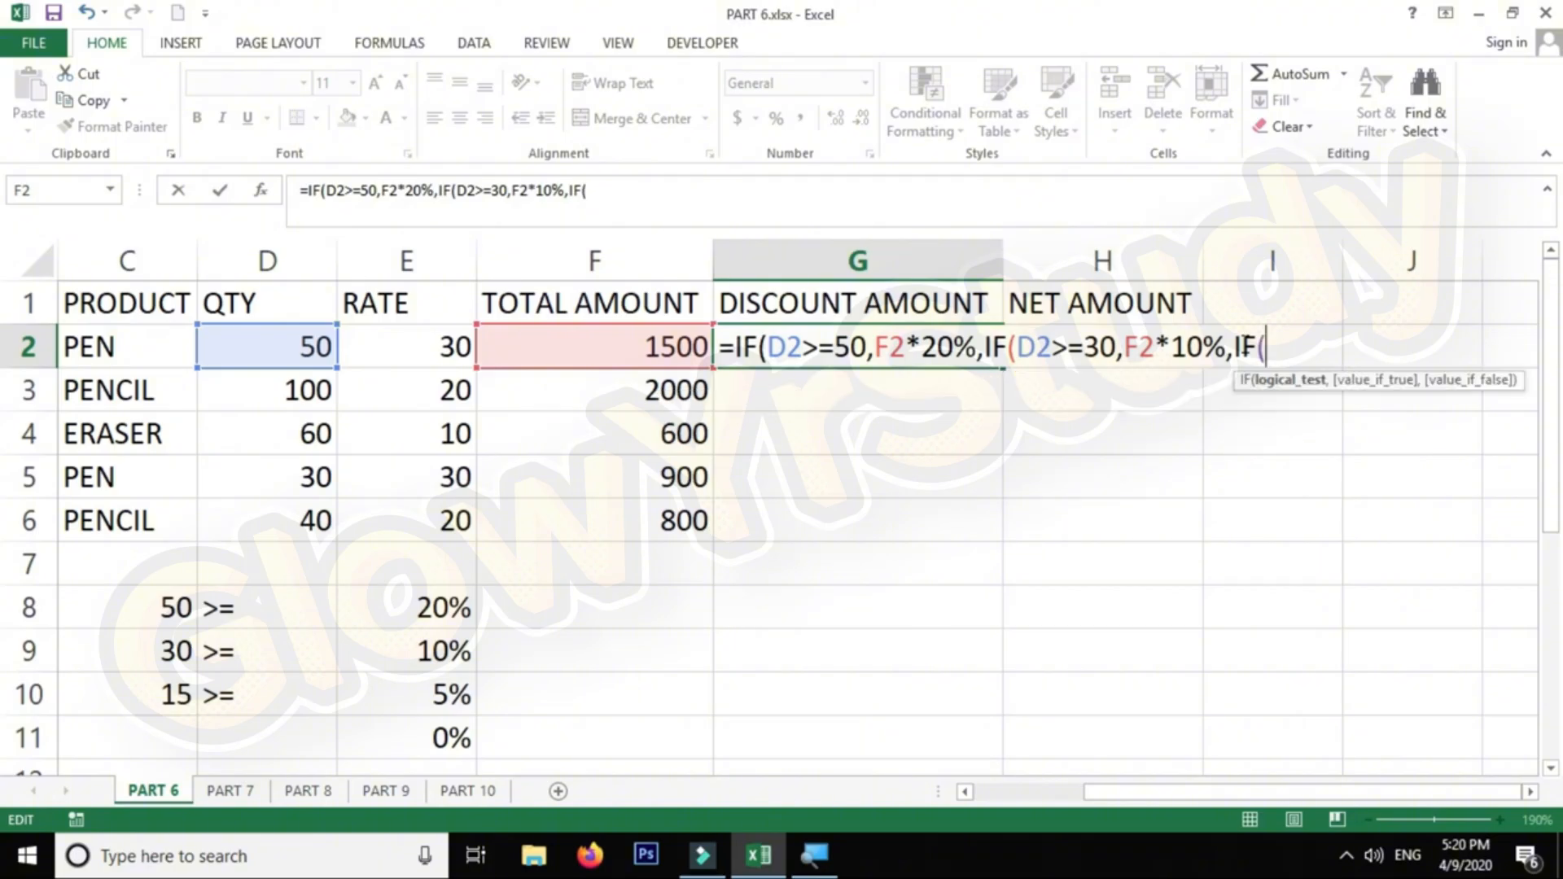
{"action": "left_click", "coordinate": [248, 346]}
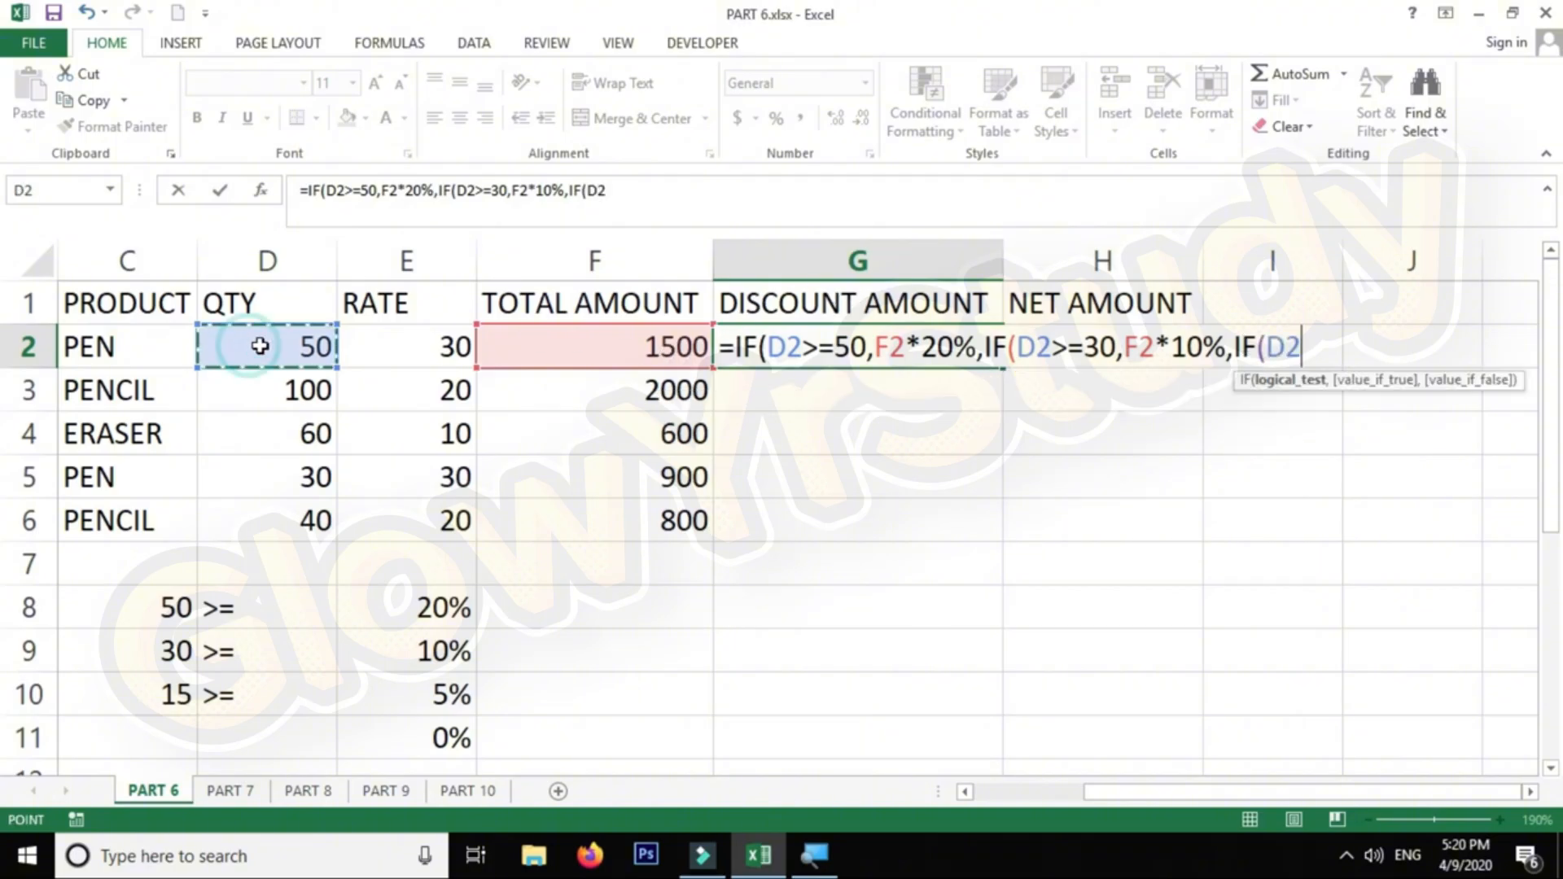
{"action": "type", "text": ">="}
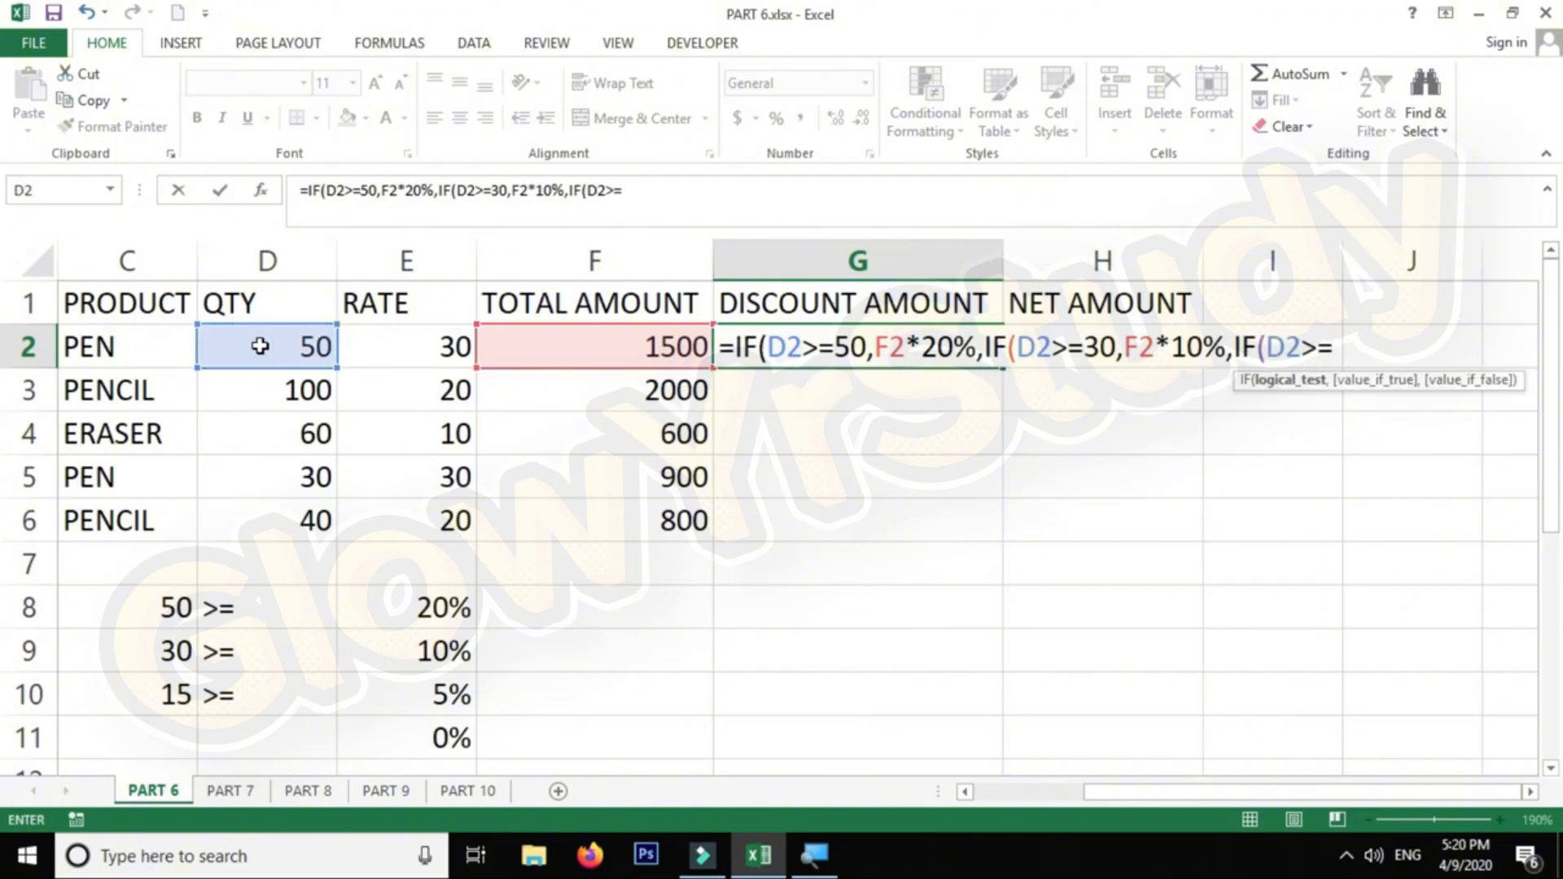
{"action": "type", "text": "15,"}
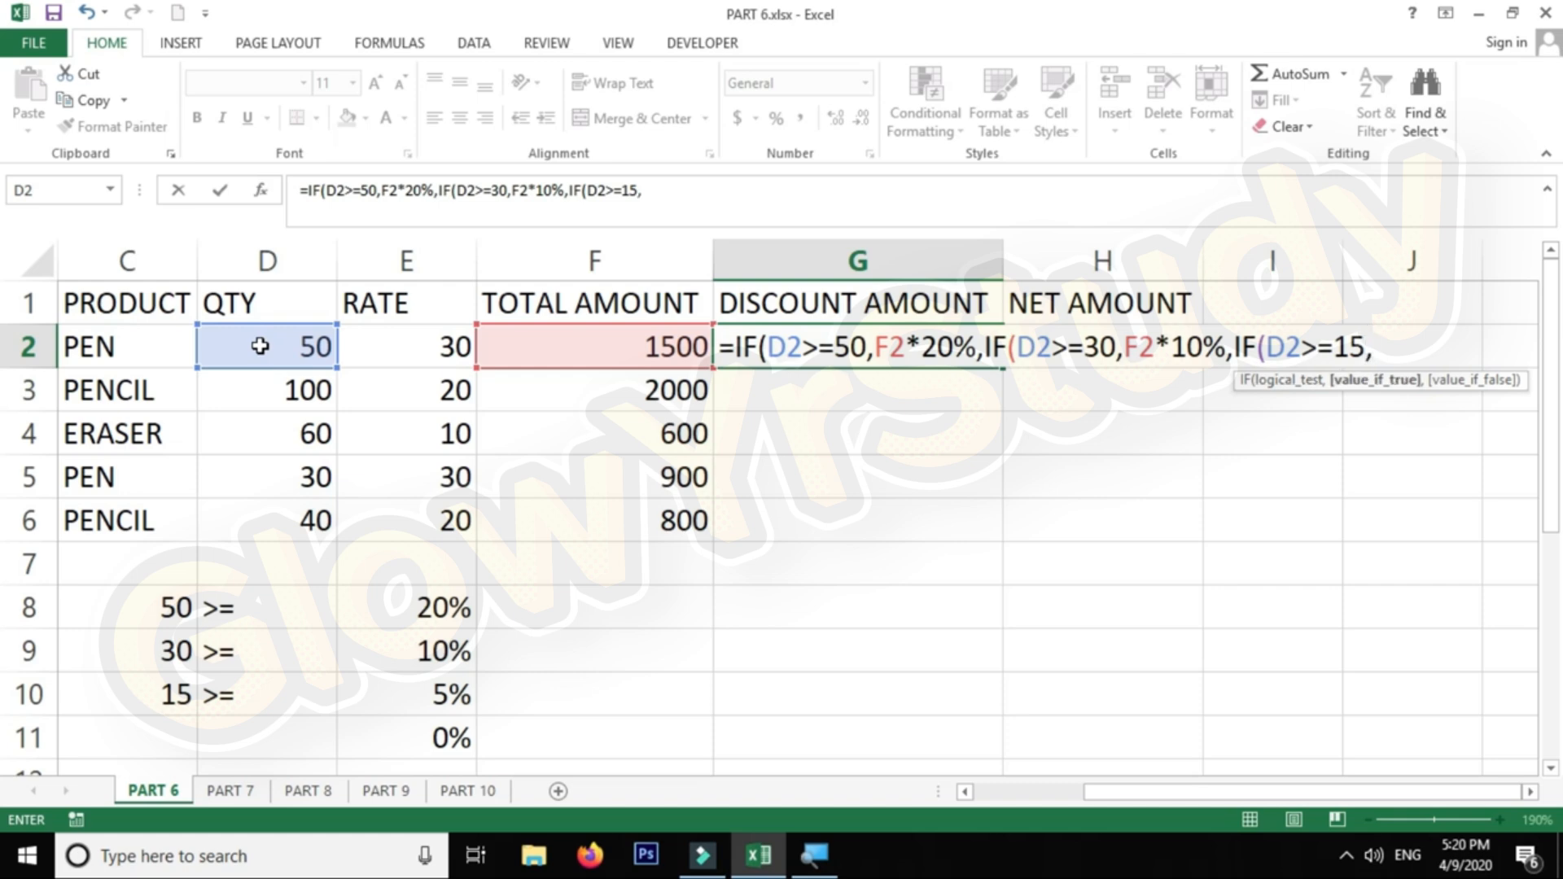
Complete the third IF in G2 with F2*5% if true and 0 if false, and enter the formula with its closing parentheses
{"action": "left_click", "coordinate": [529, 348]}
{"action": "type", "text": "*"}
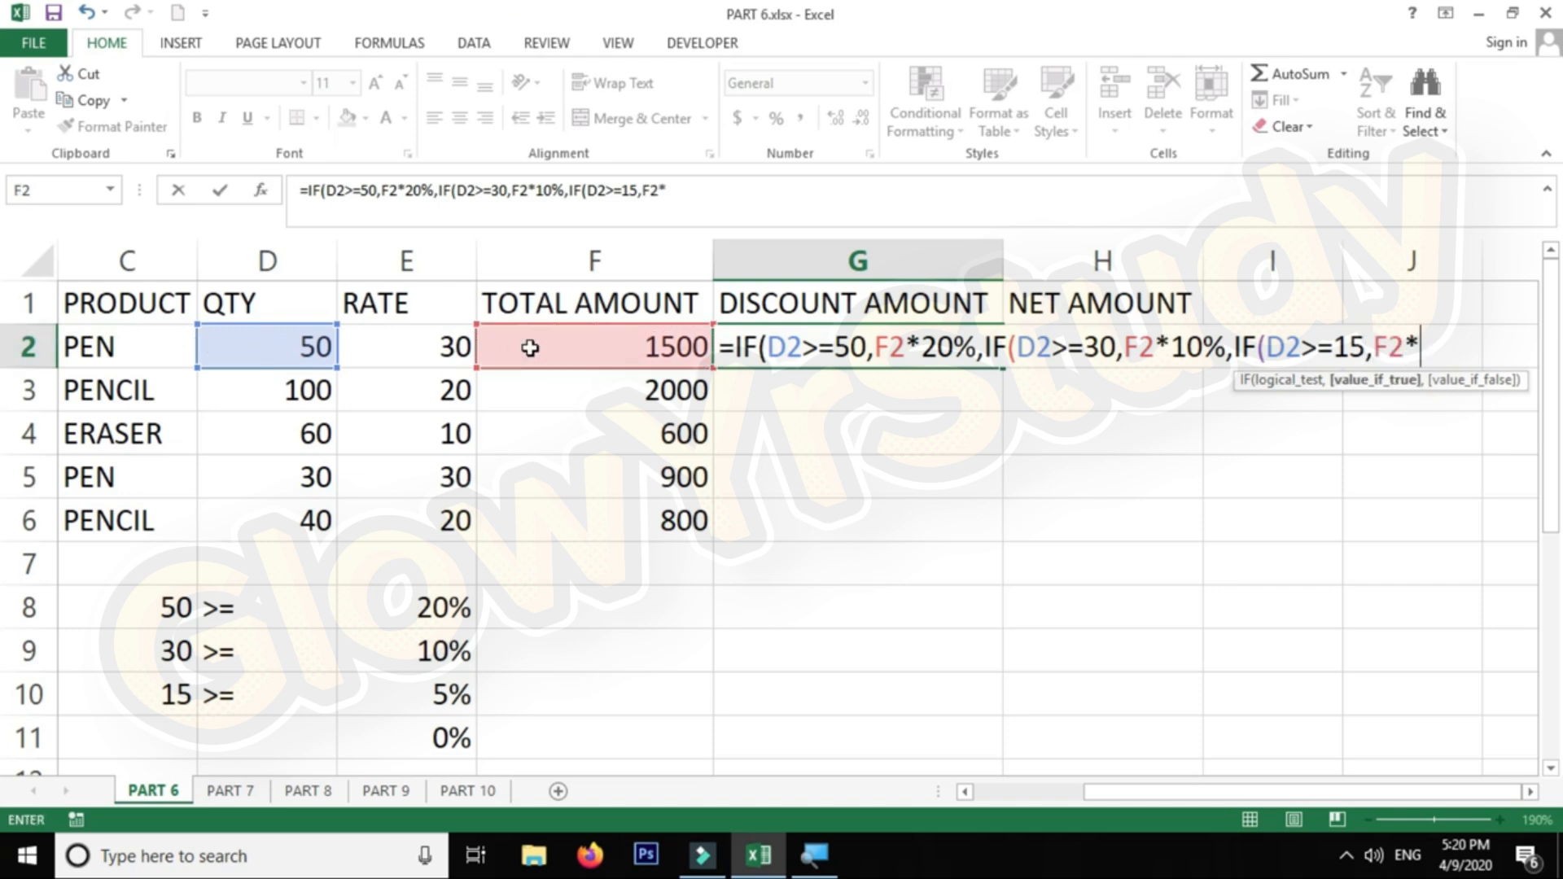
{"action": "type", "text": "5%,"}
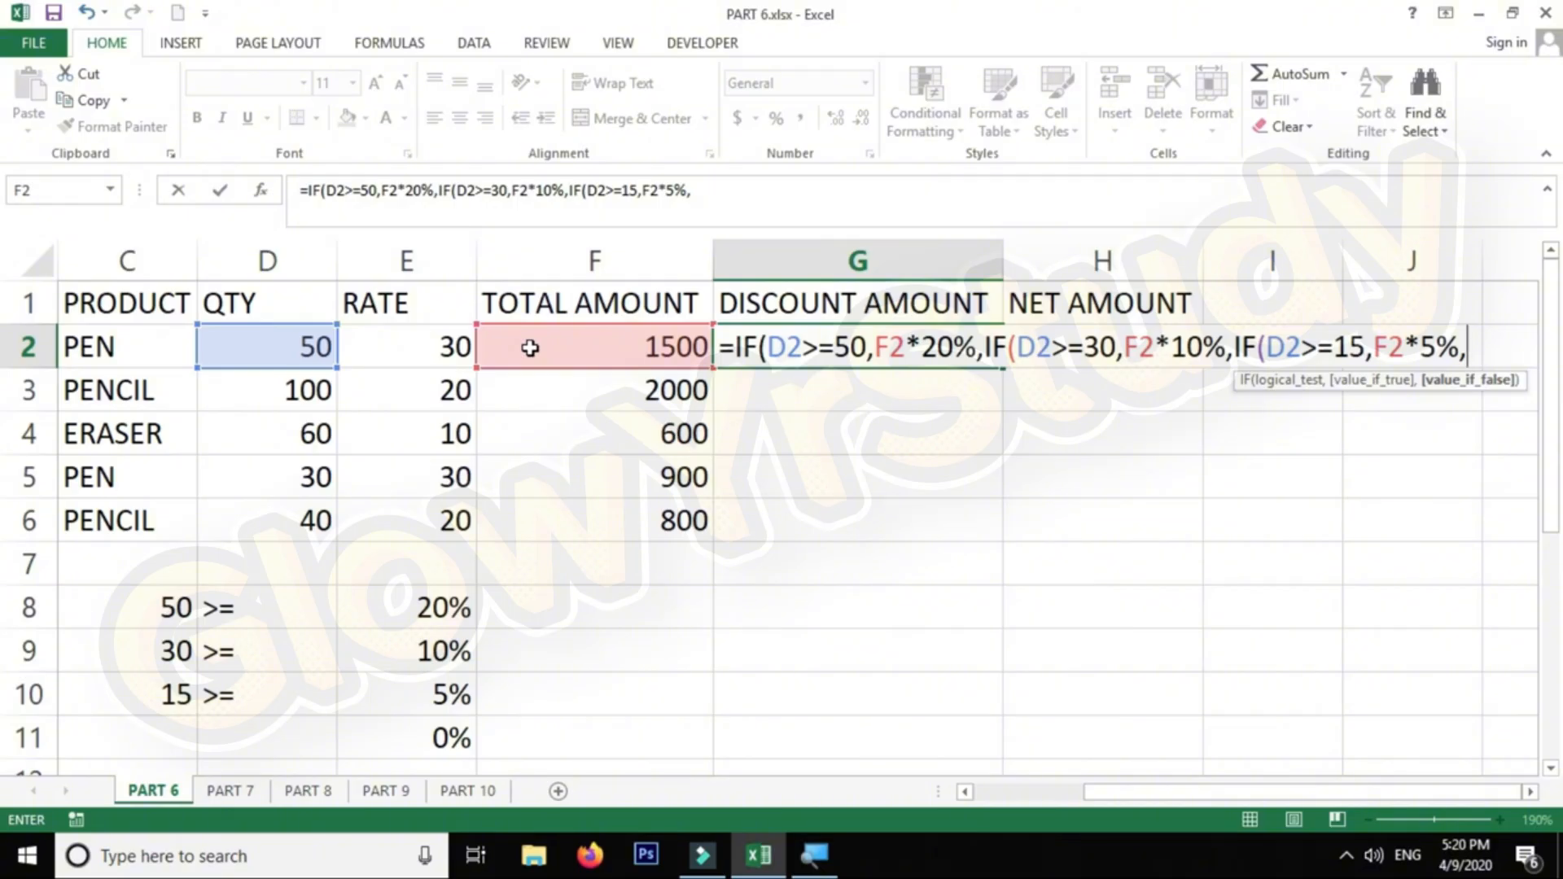
{"action": "type", "text": "0"}
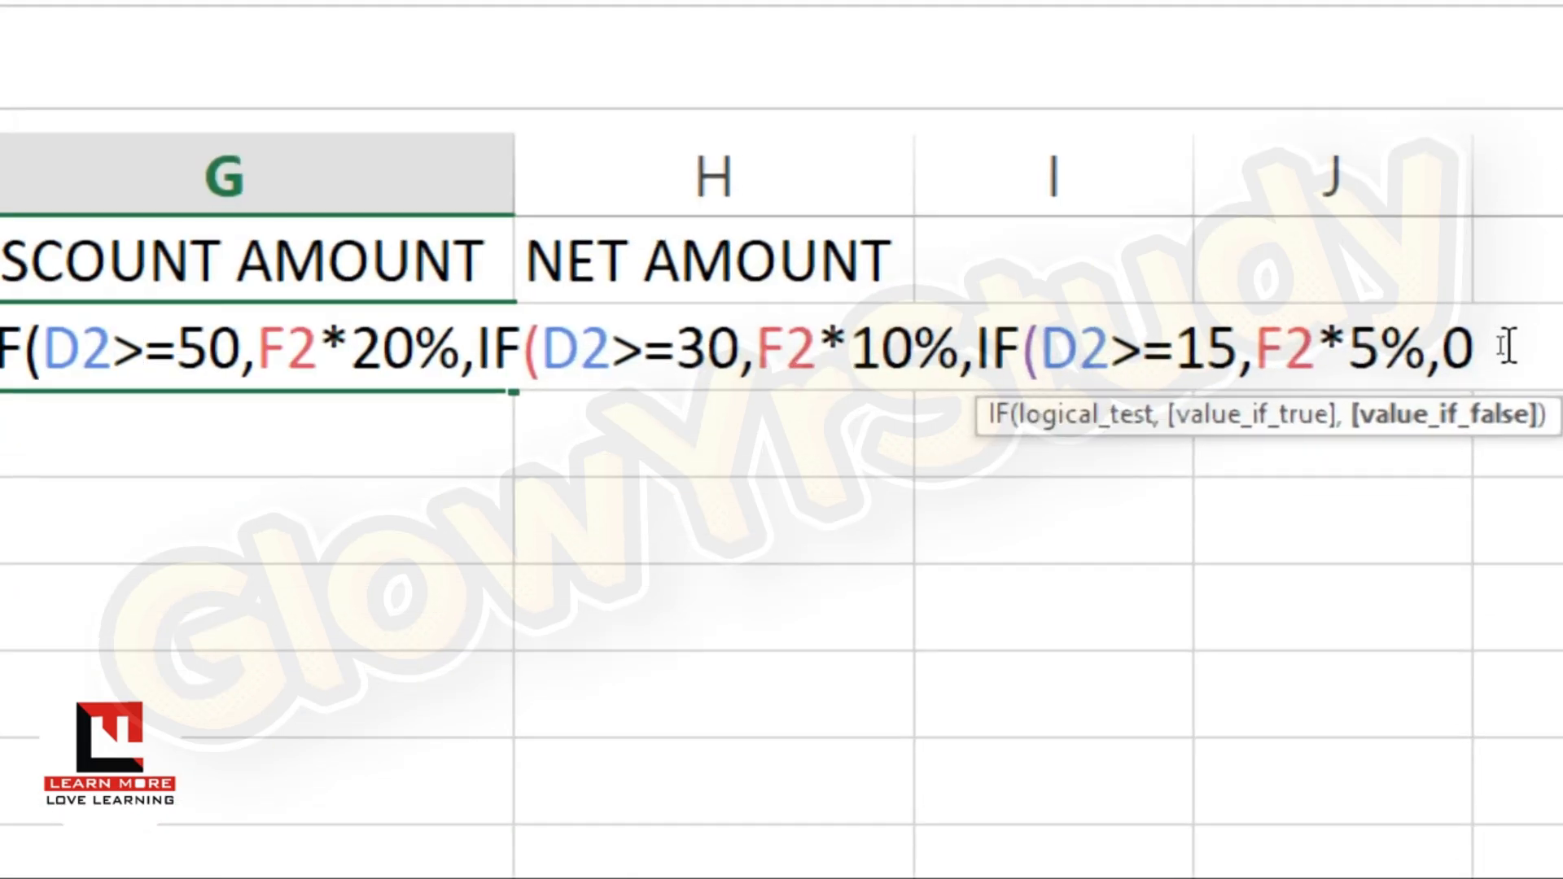
{"action": "key", "text": "Return"}
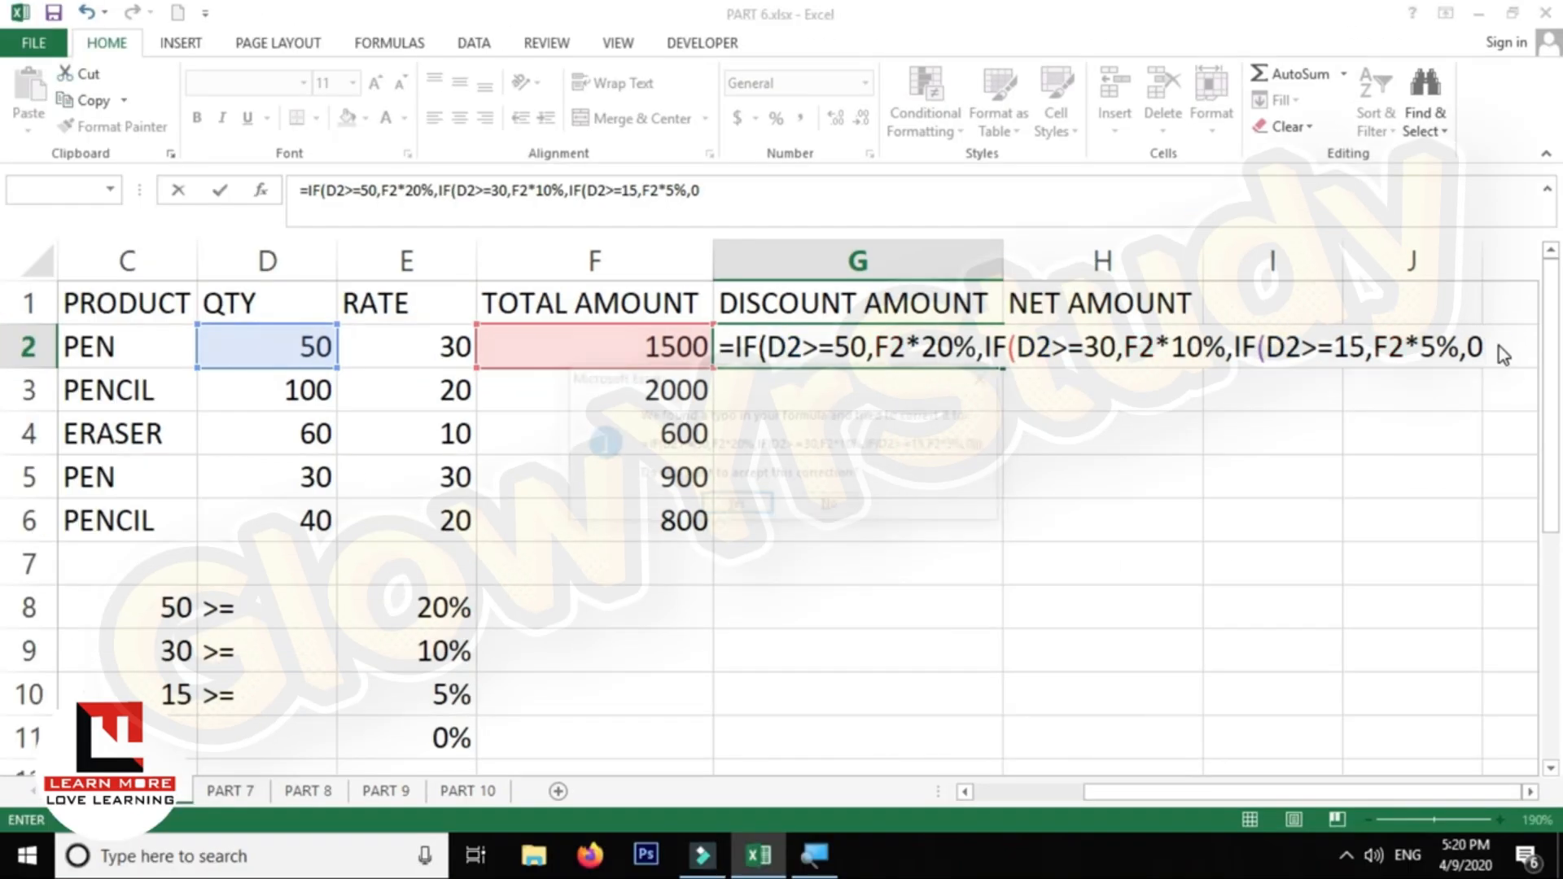
{"action": "key", "text": "Return"}
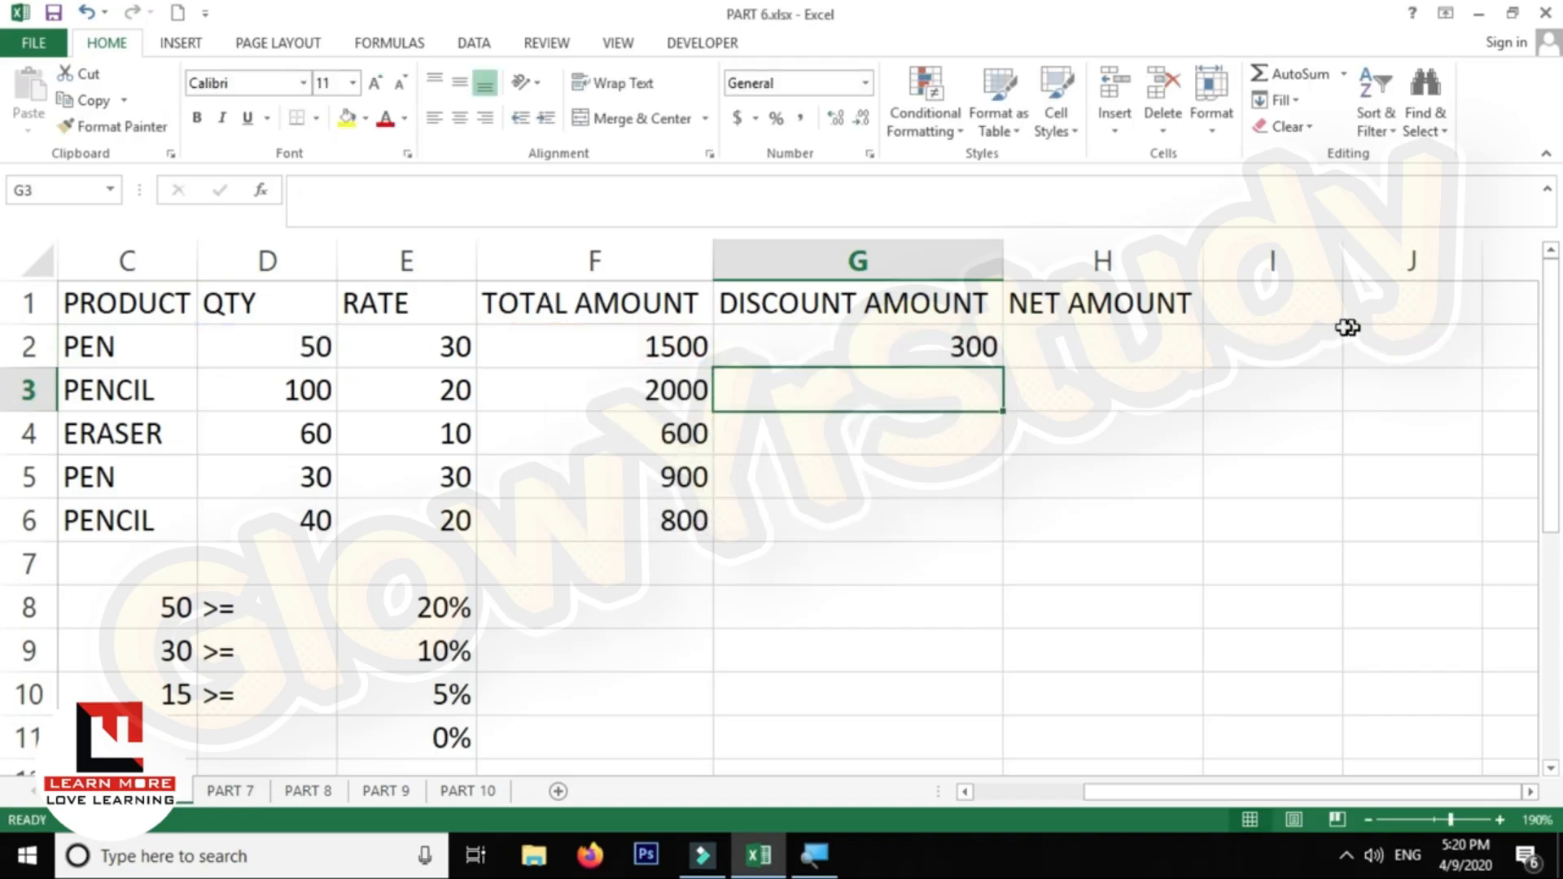
Fill the discount formula down from G2 to G6
{"action": "left_click", "coordinate": [945, 348]}
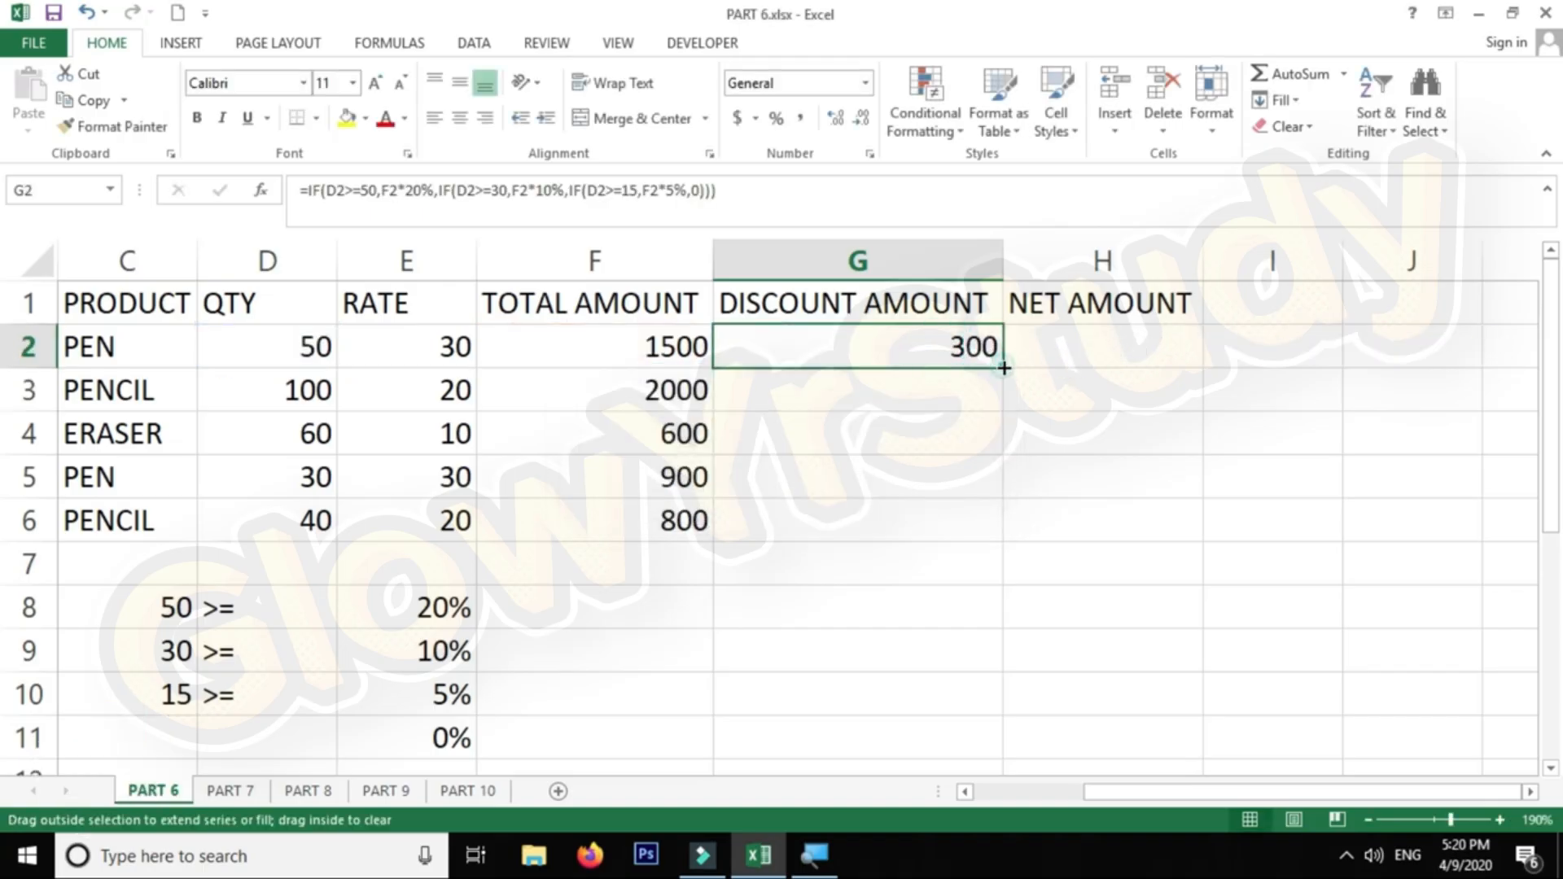
{"action": "double_click", "coordinate": [1003, 379]}
{"action": "left_click_drag", "start_coordinate": [957, 341], "coordinate": [948, 511]}
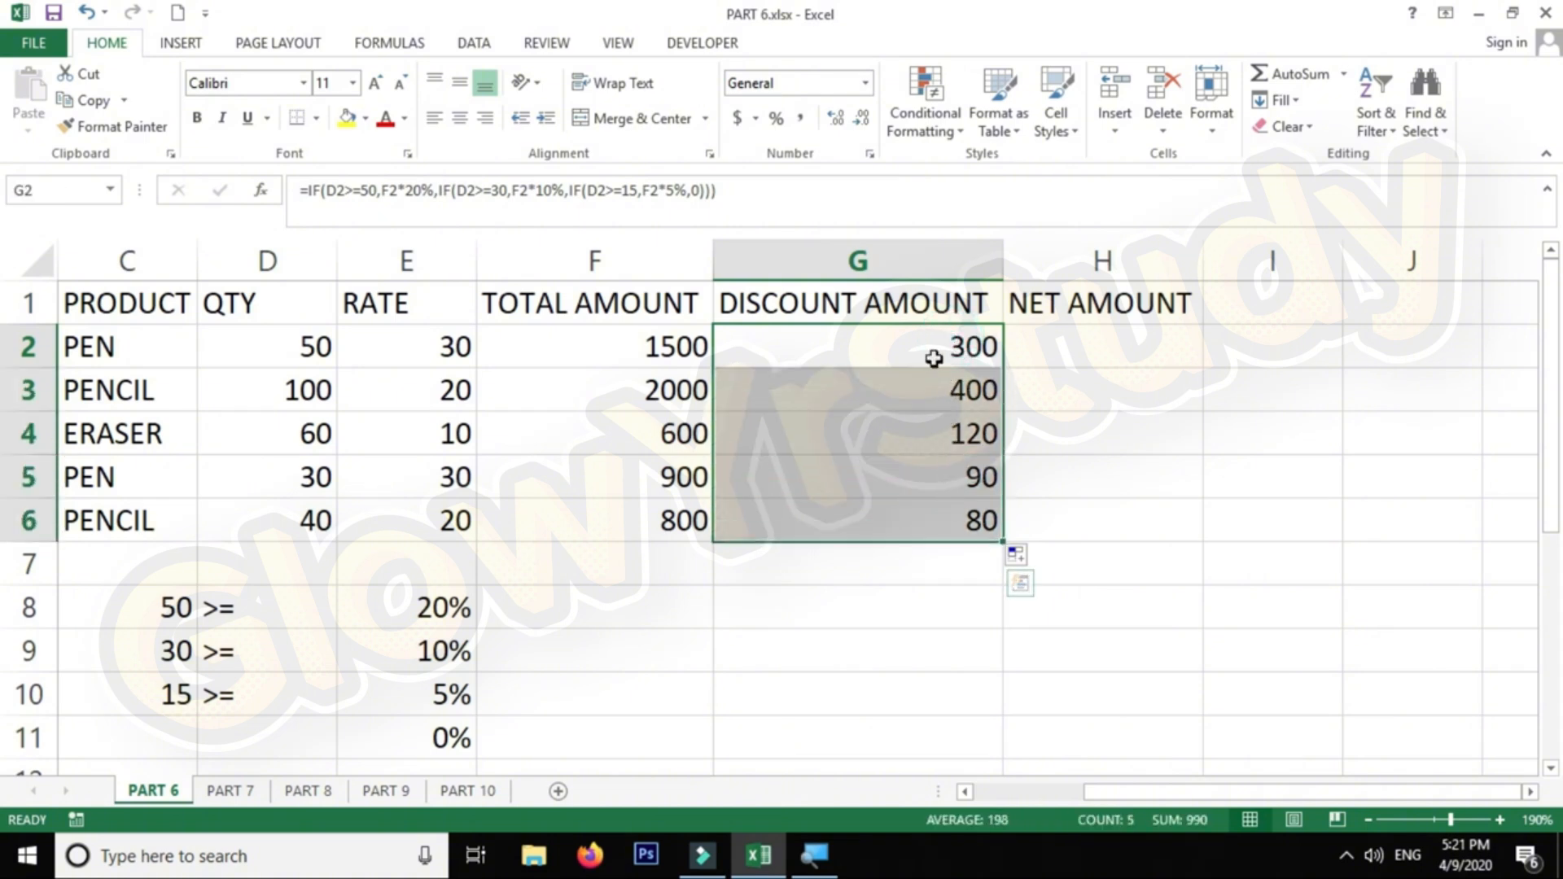
Examine the nested IF formula in G2, matching each quantity test with its discount calculation, and leave it unedited
{"action": "double_click", "coordinate": [932, 350]}
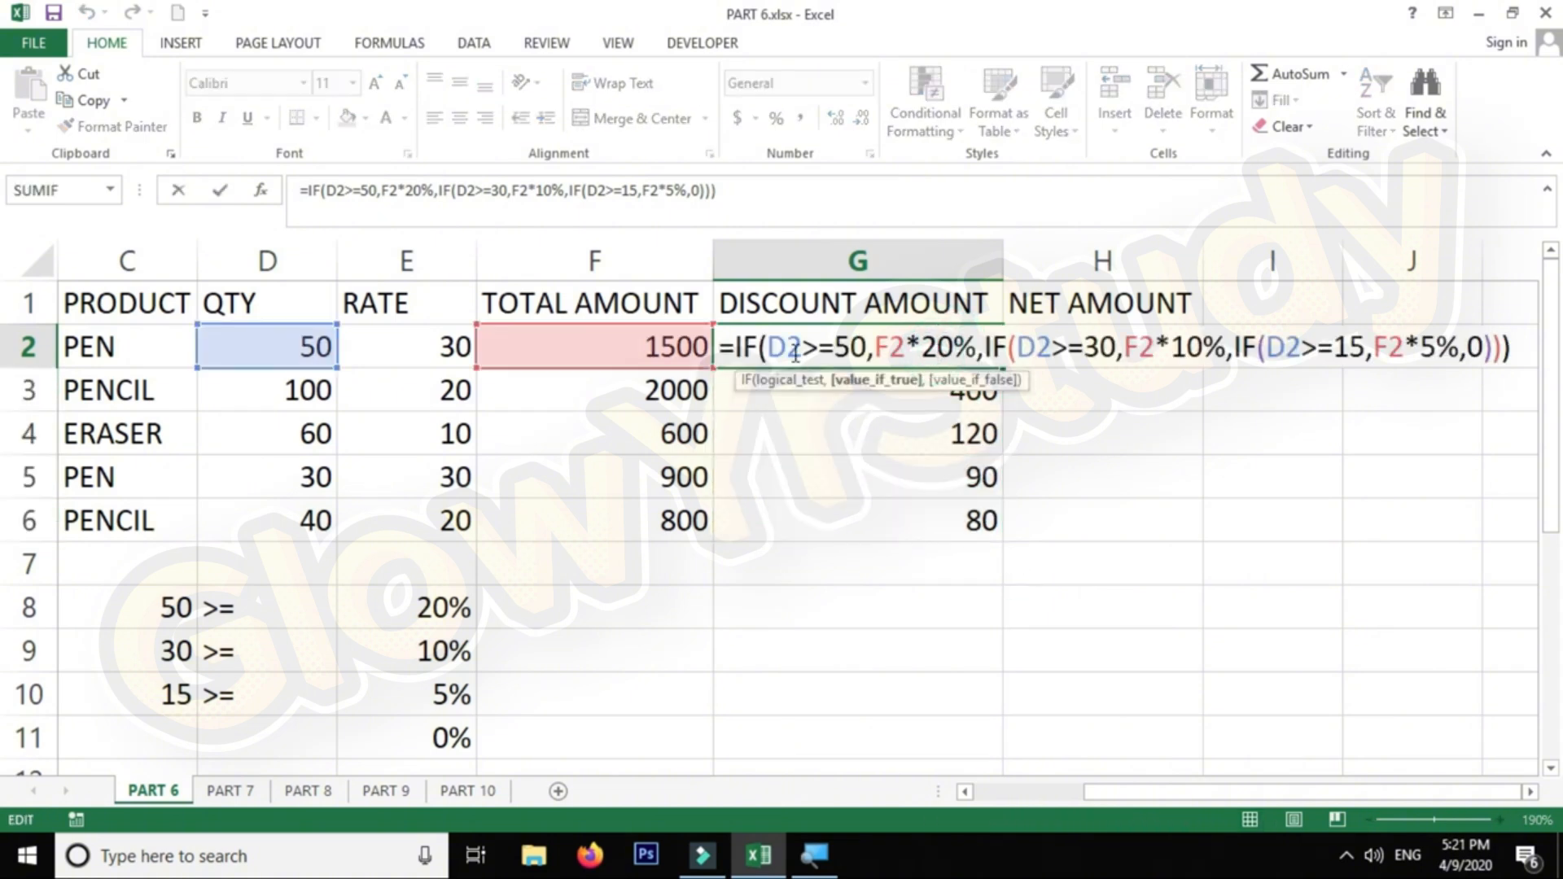
{"action": "left_click", "coordinate": [786, 348]}
{"action": "left_click_drag", "start_coordinate": [872, 348], "coordinate": [976, 347]}
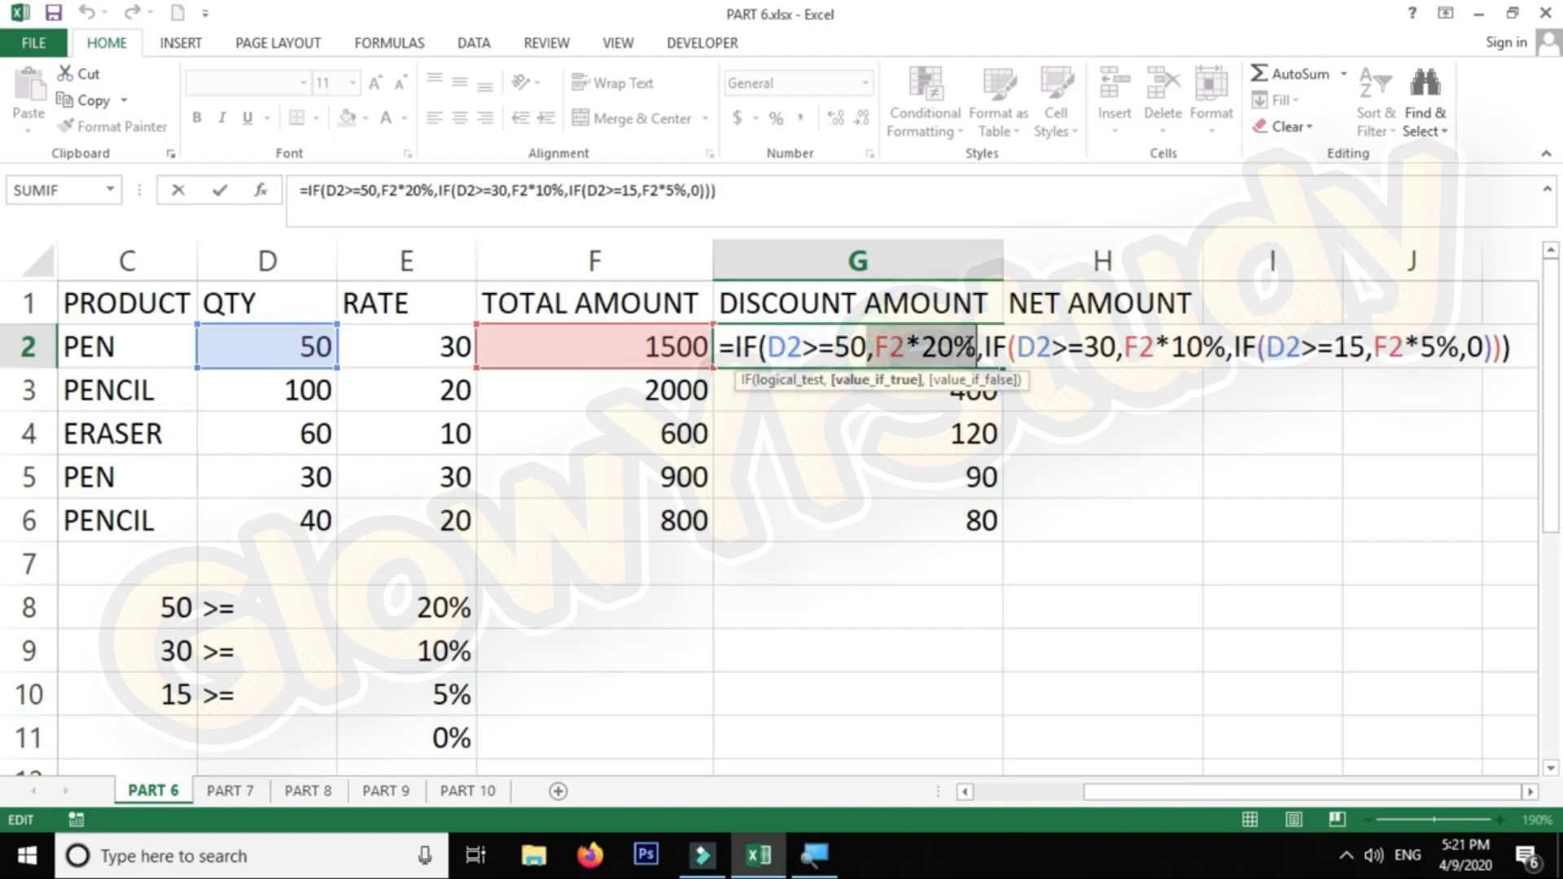
{"action": "left_click", "coordinate": [851, 347]}
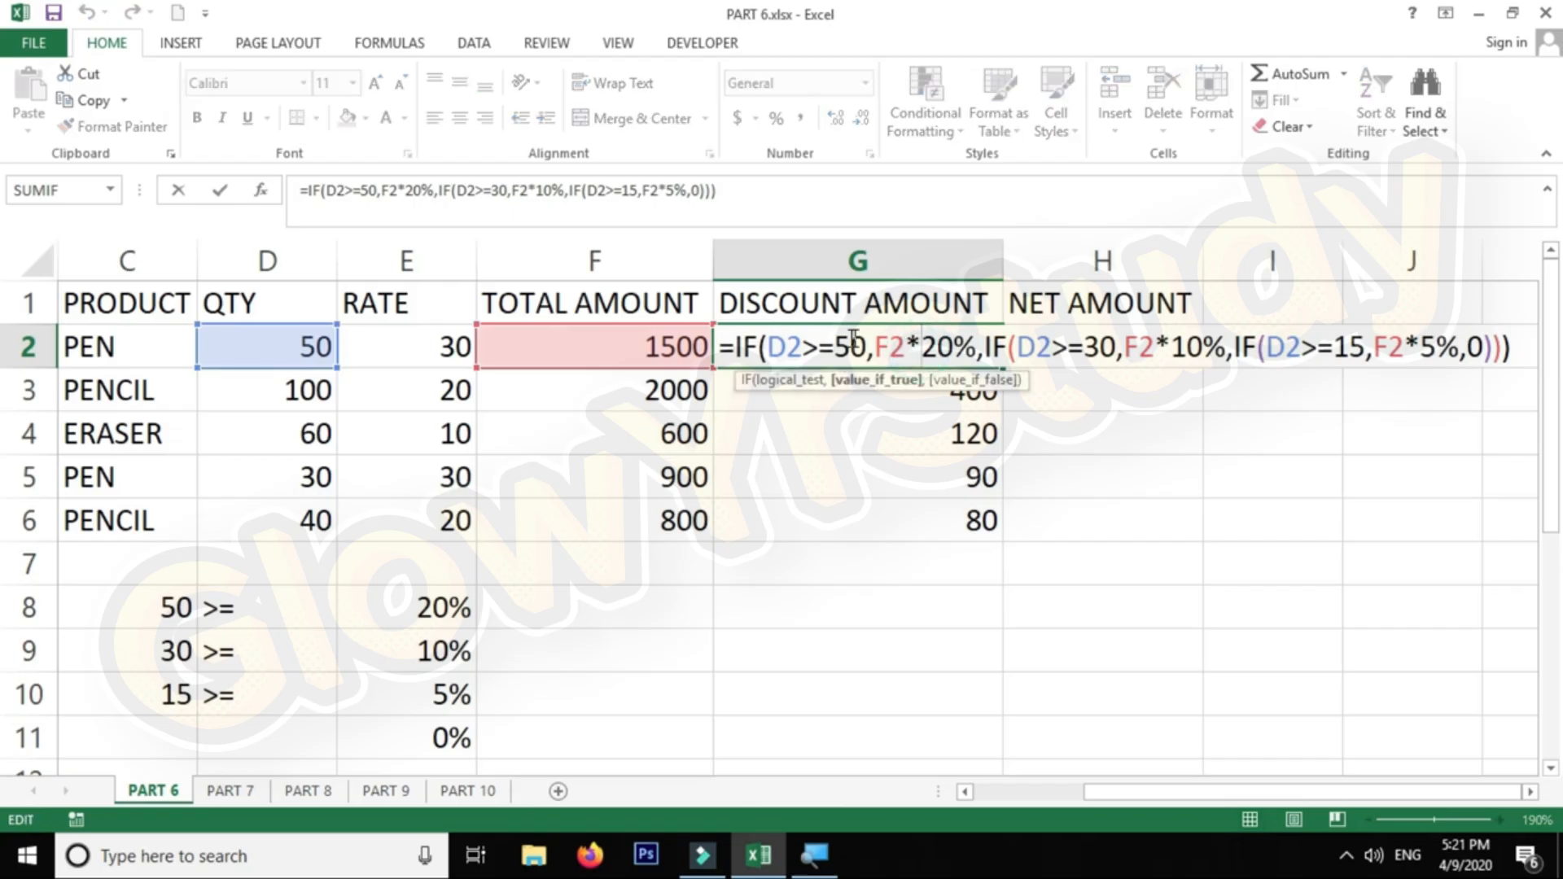
{"action": "left_click_drag", "start_coordinate": [735, 348], "coordinate": [1225, 347]}
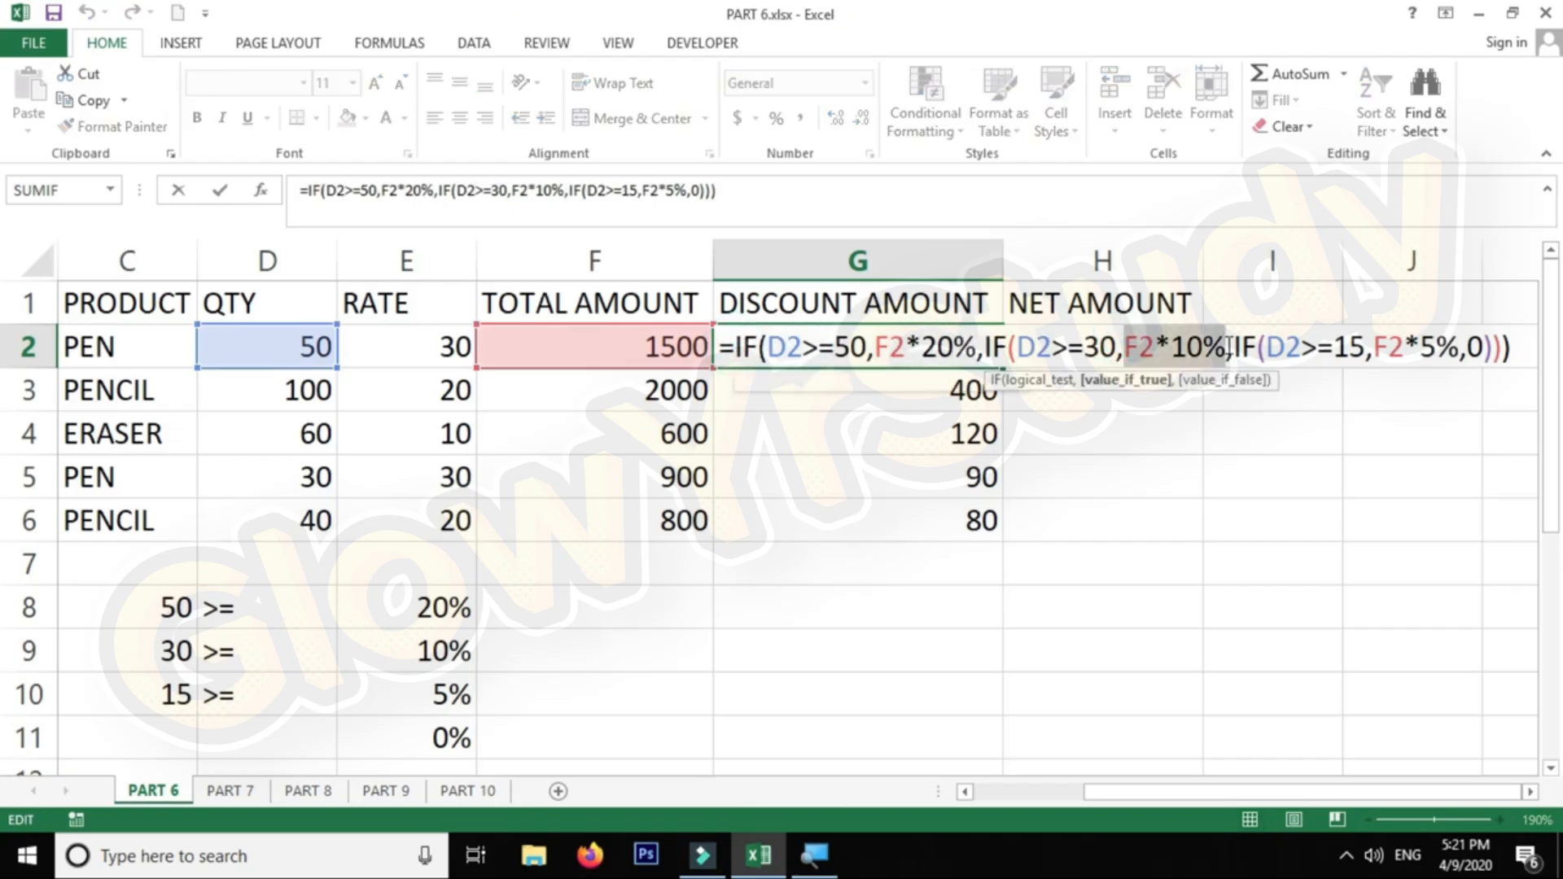
{"action": "left_click_drag", "start_coordinate": [1371, 348], "coordinate": [1459, 348]}
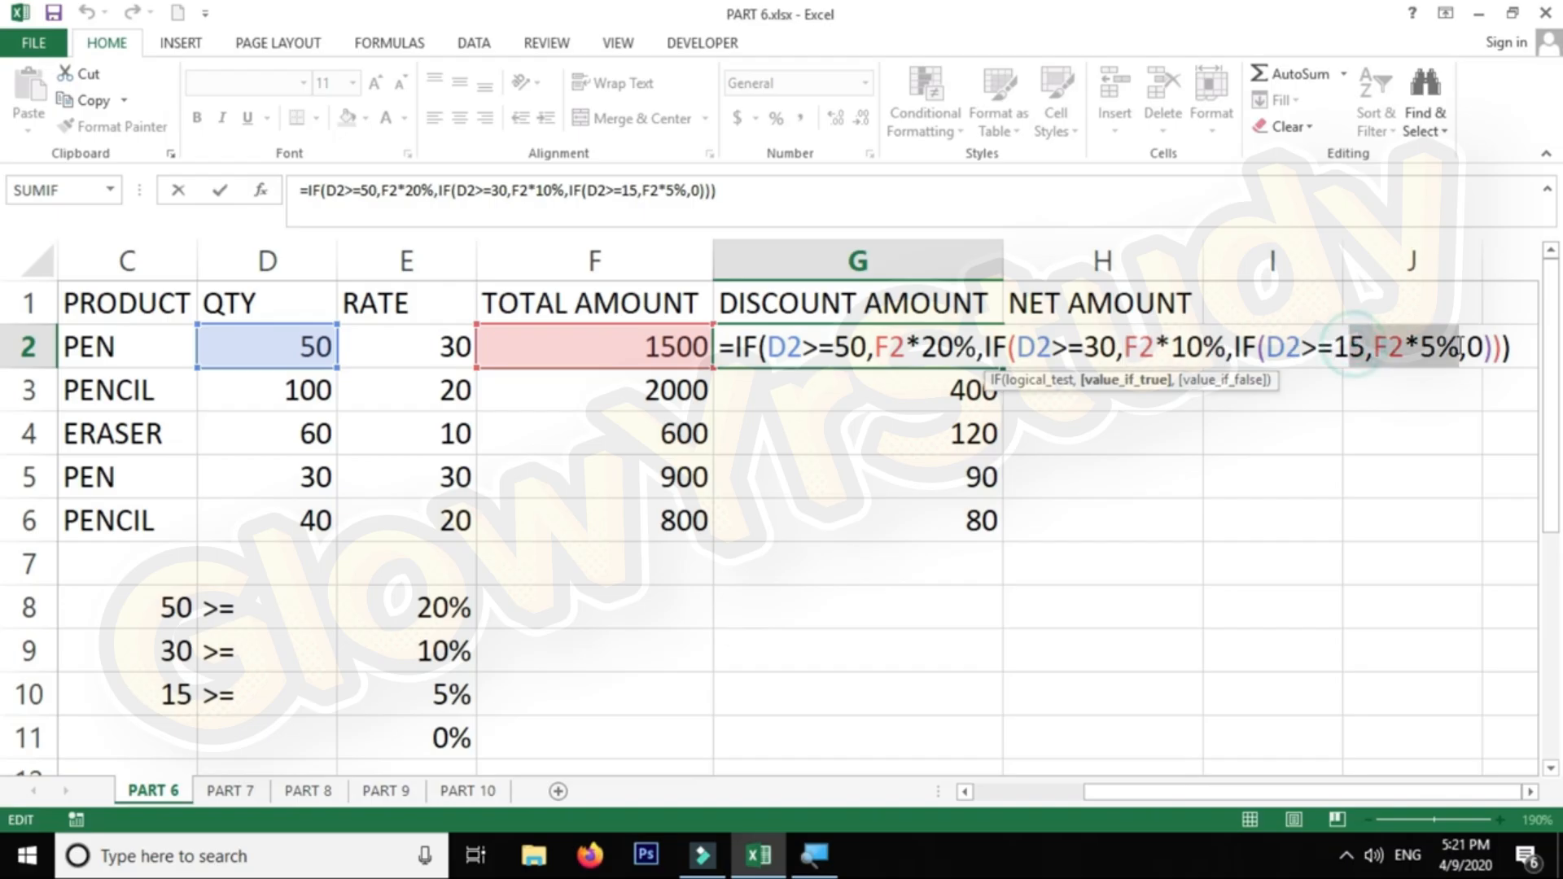
{"action": "left_click_drag", "start_coordinate": [765, 348], "coordinate": [867, 347]}
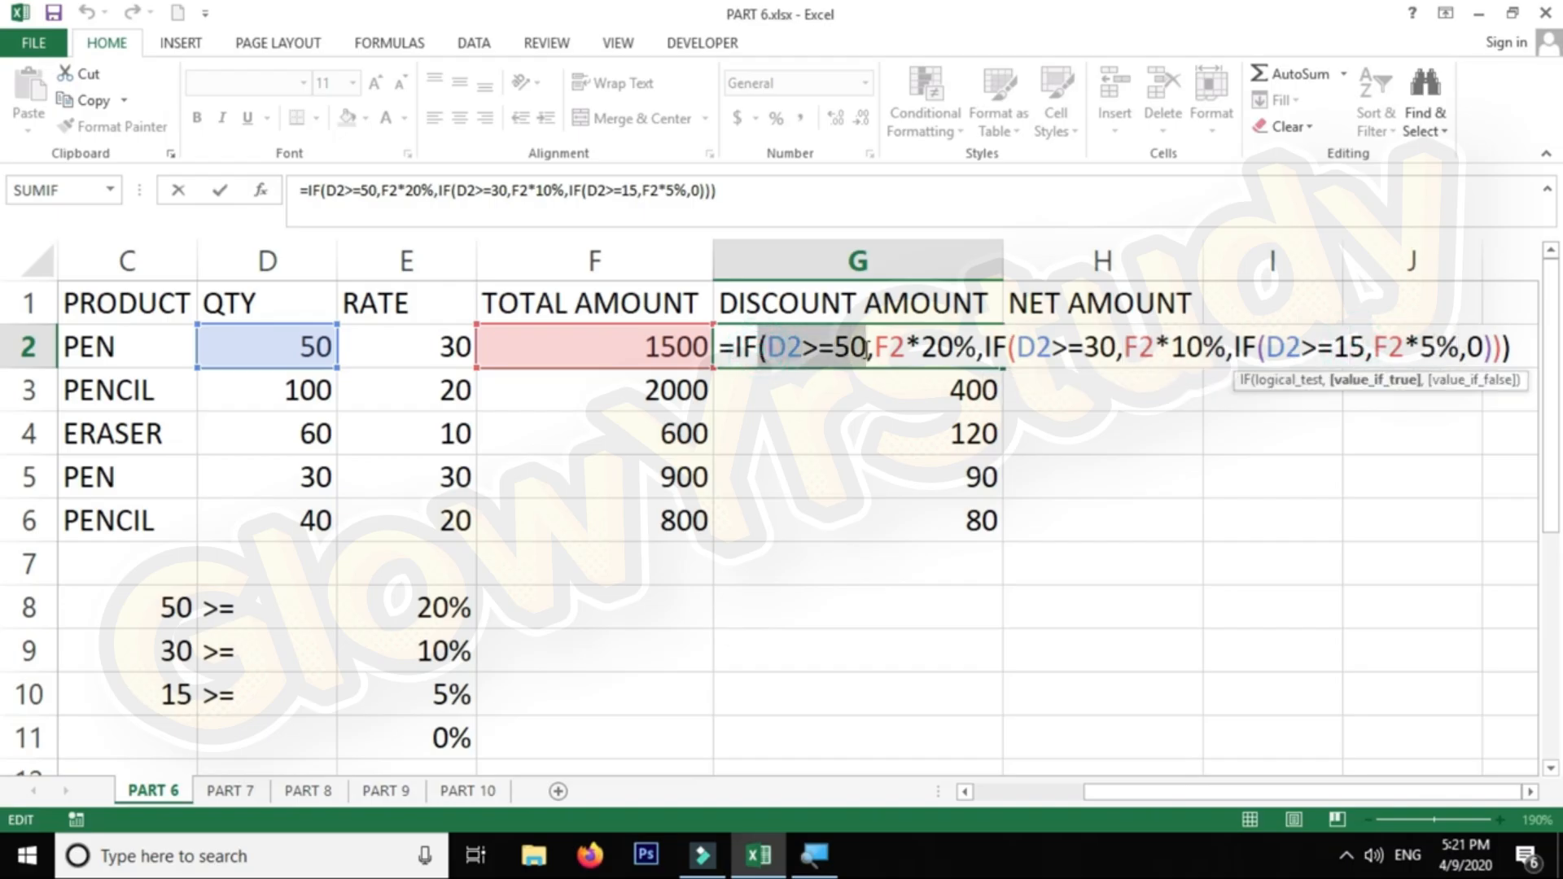
{"action": "left_click_drag", "start_coordinate": [1009, 344], "coordinate": [1105, 348]}
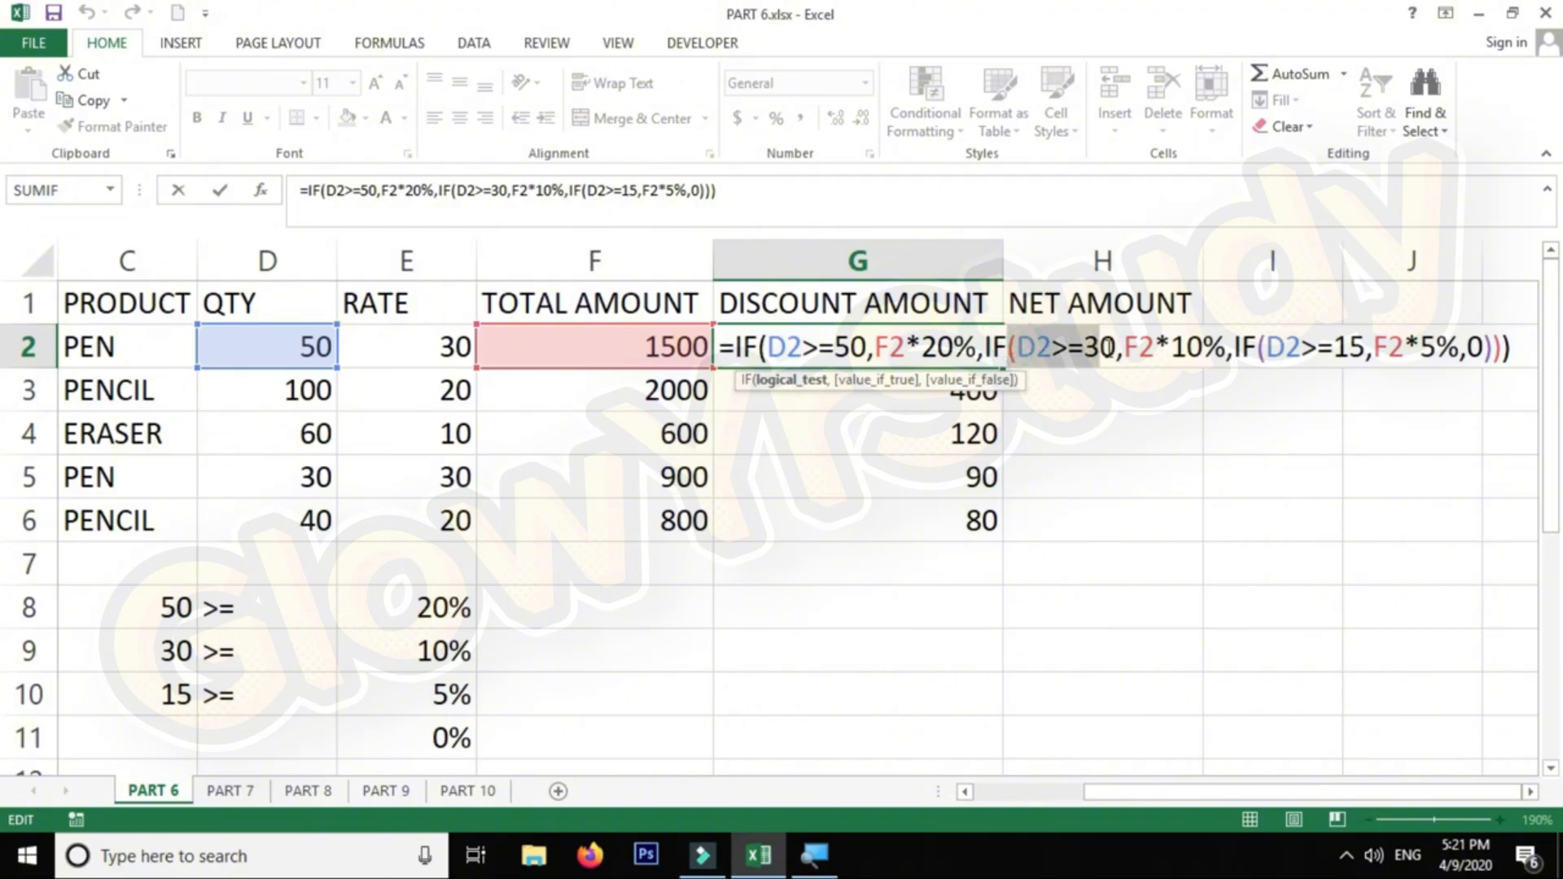
{"action": "left_click", "coordinate": [1067, 346]}
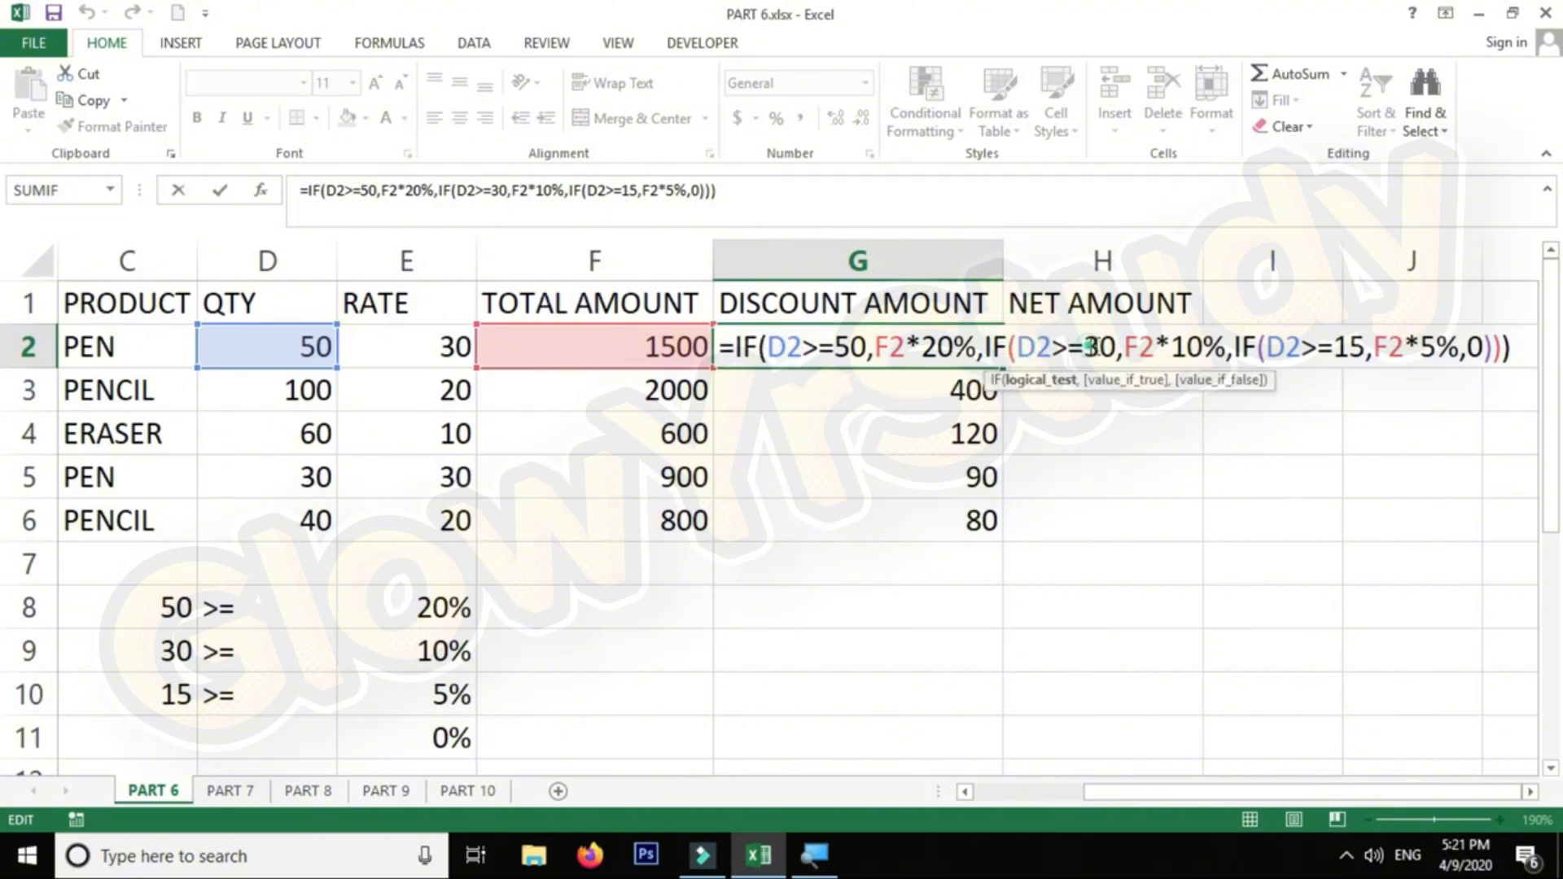
{"action": "double_click", "coordinate": [1090, 348]}
{"action": "left_click_drag", "start_coordinate": [818, 341], "coordinate": [851, 344]}
{"action": "left_click", "coordinate": [945, 344]}
{"action": "left_click", "coordinate": [1099, 347]}
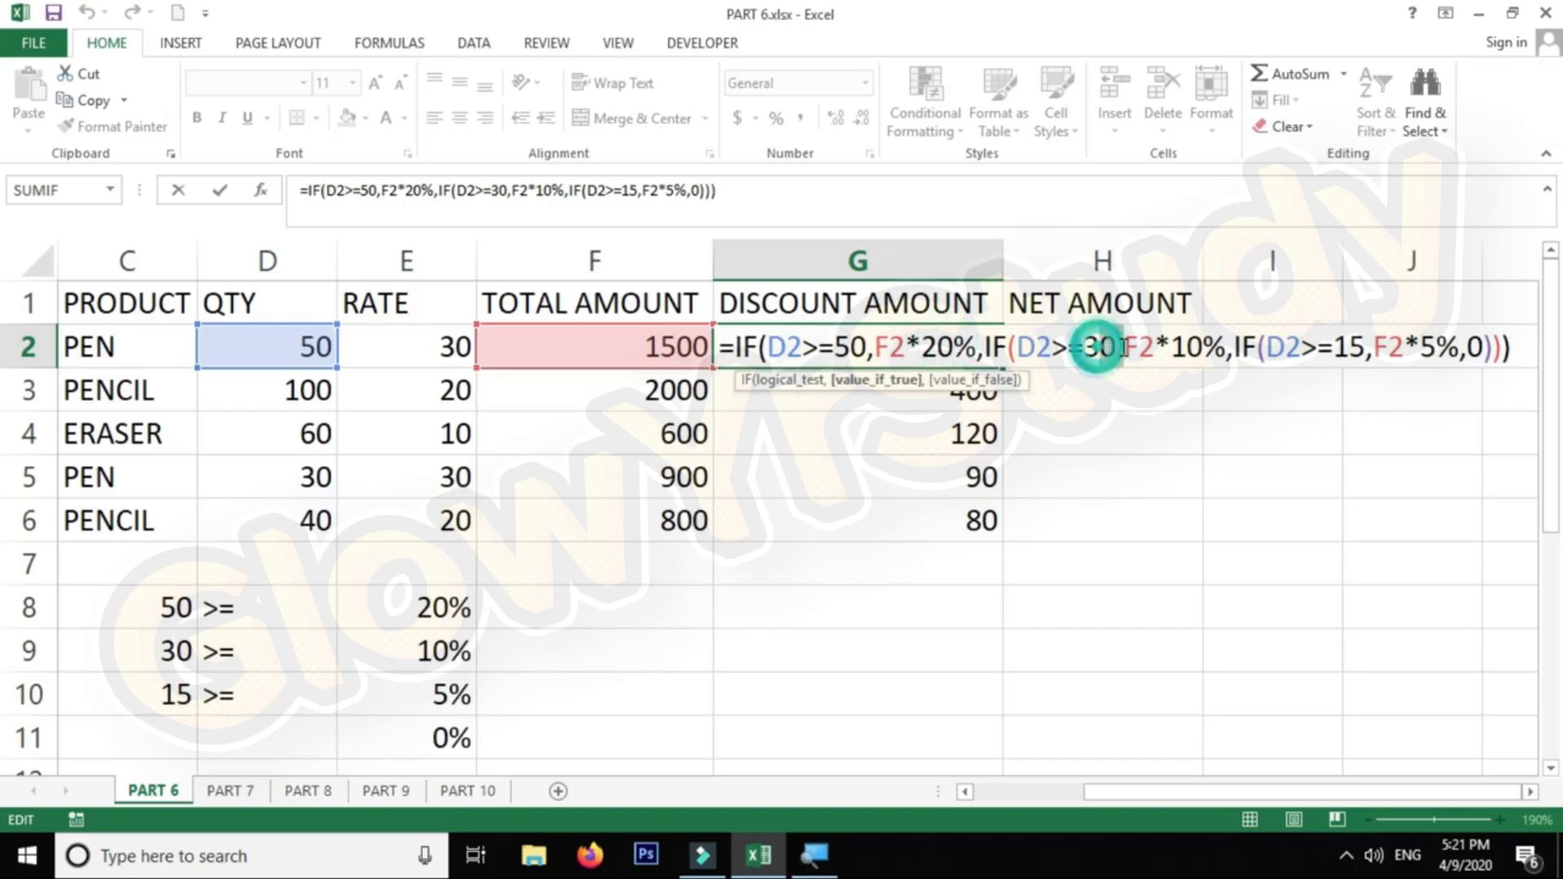
{"action": "left_click", "coordinate": [1184, 347]}
{"action": "left_click_drag", "start_coordinate": [1316, 346], "coordinate": [1466, 347]}
{"action": "key", "text": "Escape"}
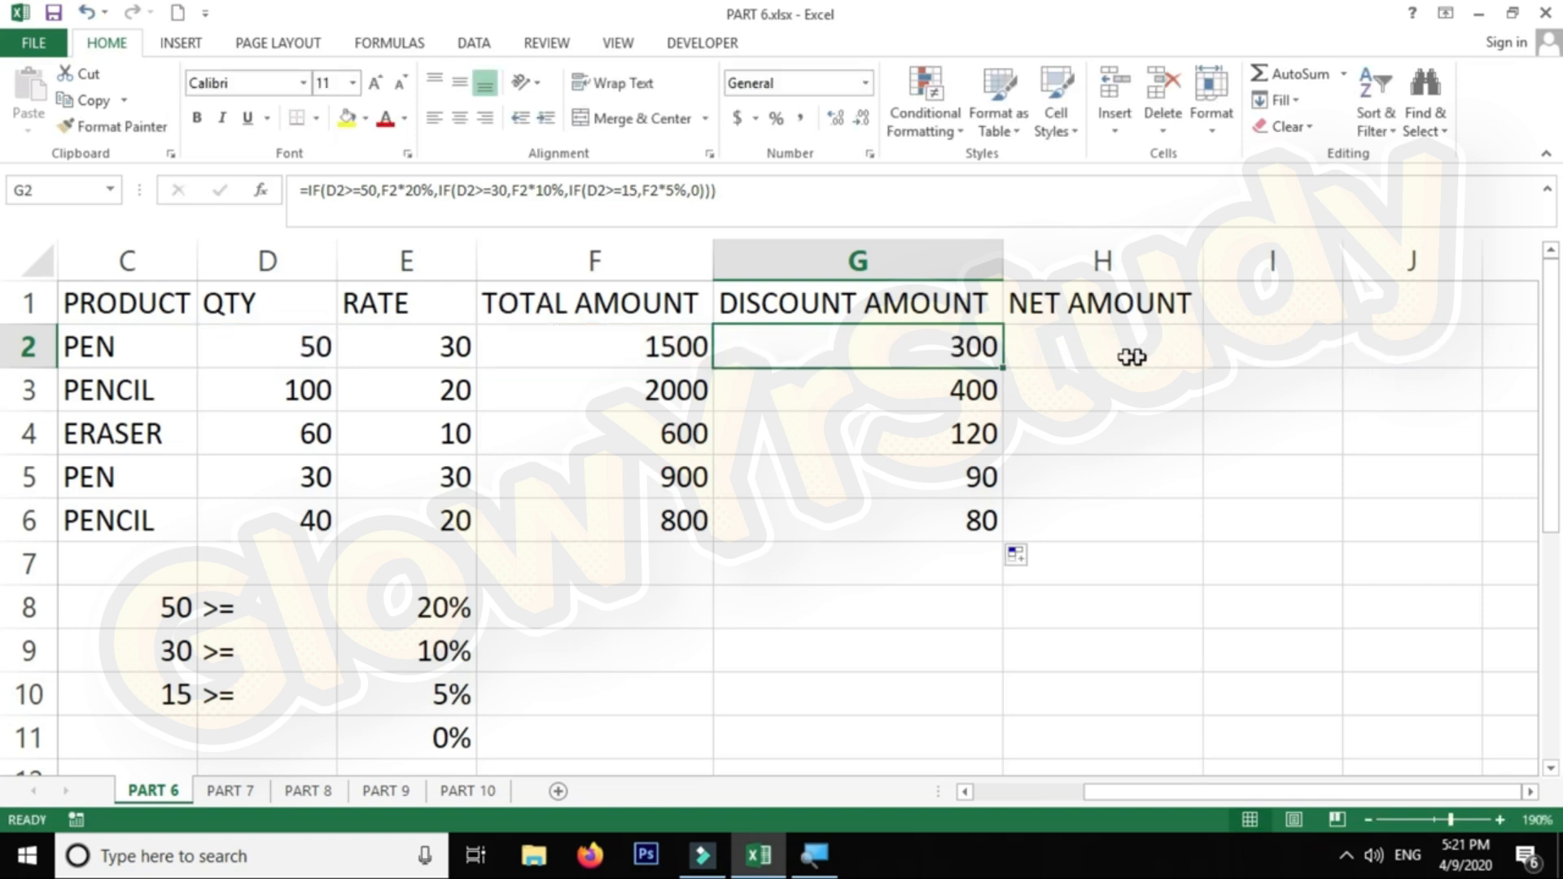
Enter a formula in H2 that calculates the net amount as F2-G2
{"action": "left_click", "coordinate": [1091, 349]}
{"action": "type", "text": "="}
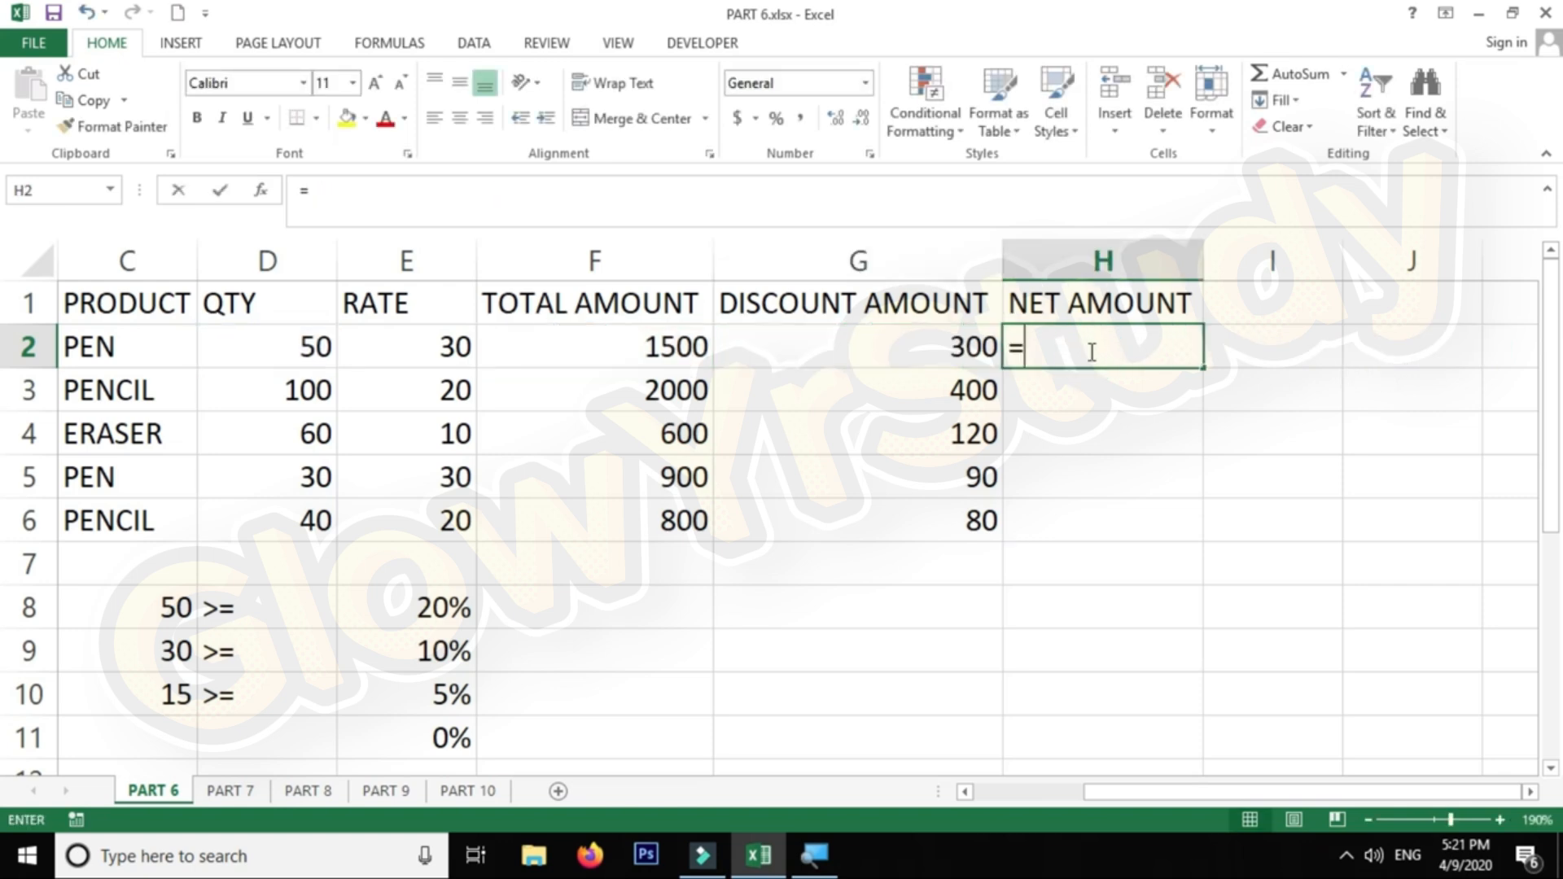
{"action": "left_click", "coordinate": [598, 346]}
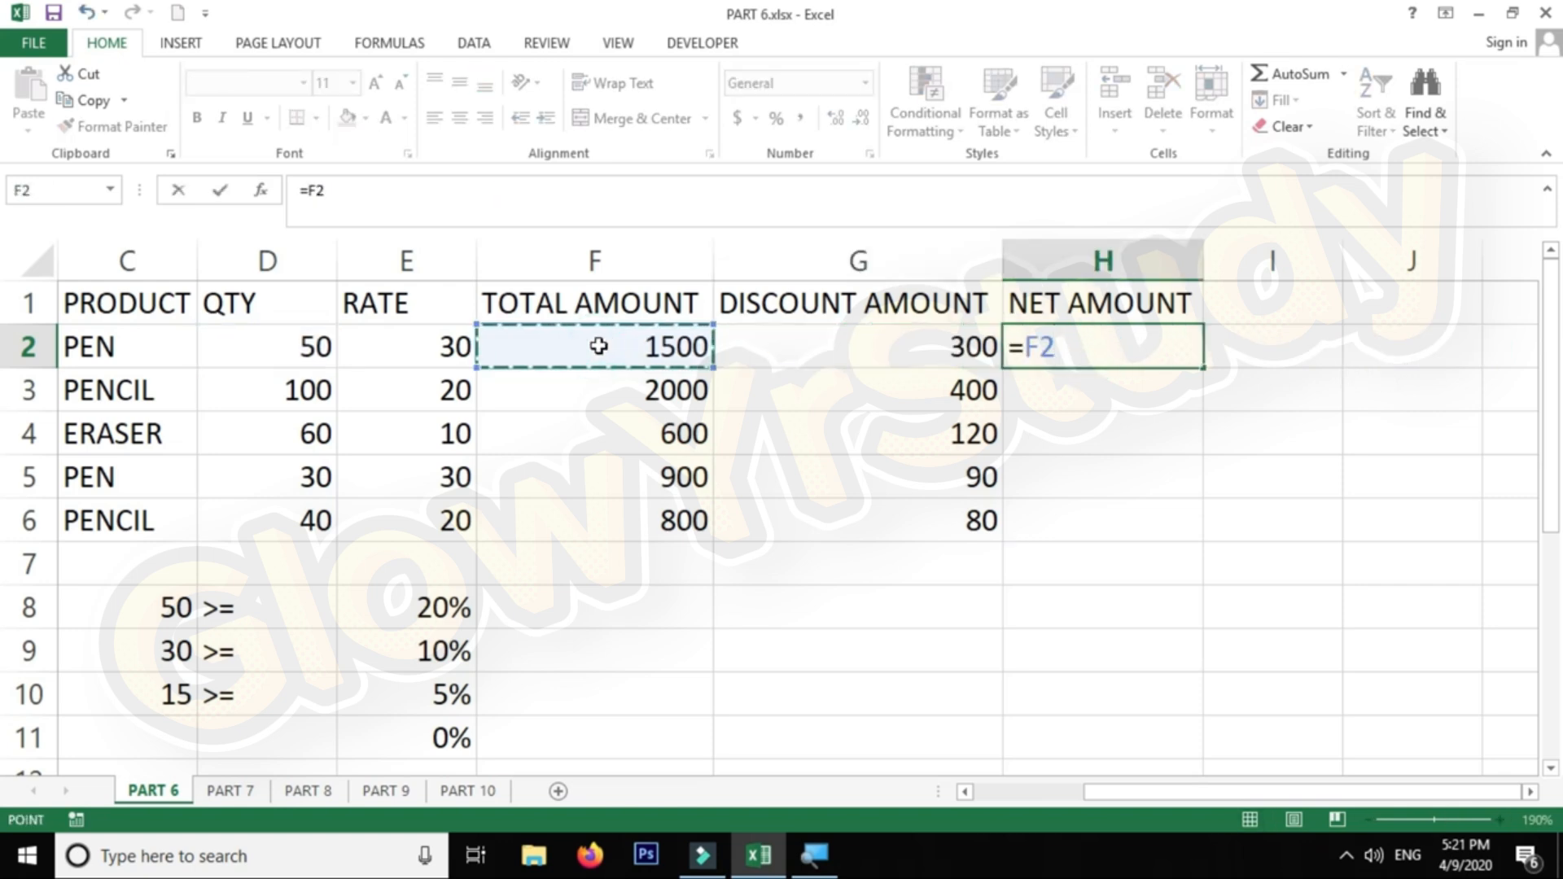
{"action": "type", "text": "-"}
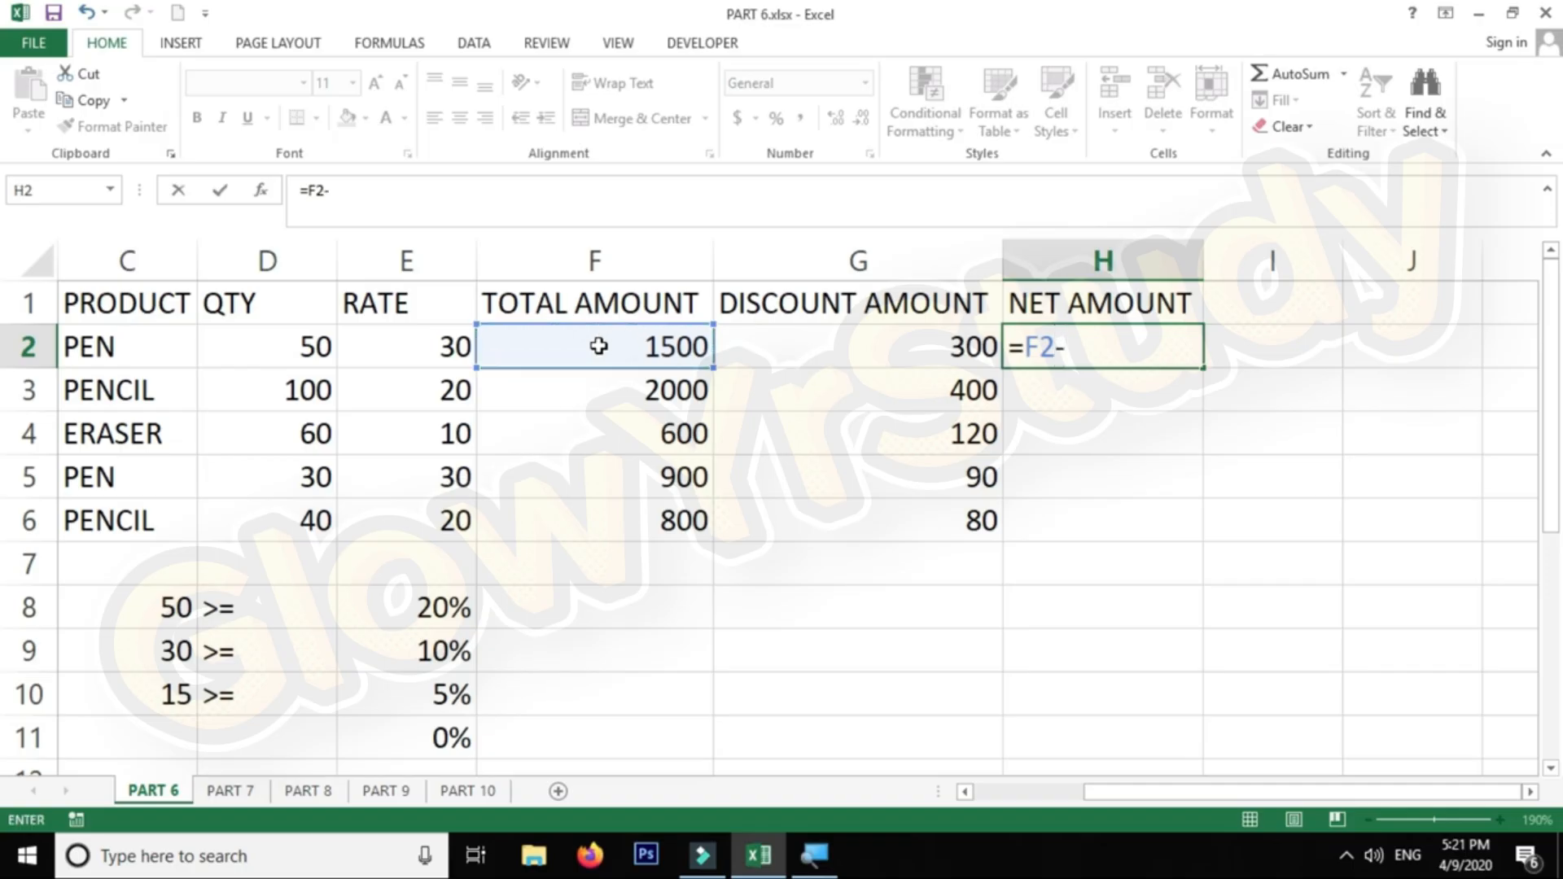
{"action": "left_click", "coordinate": [928, 354]}
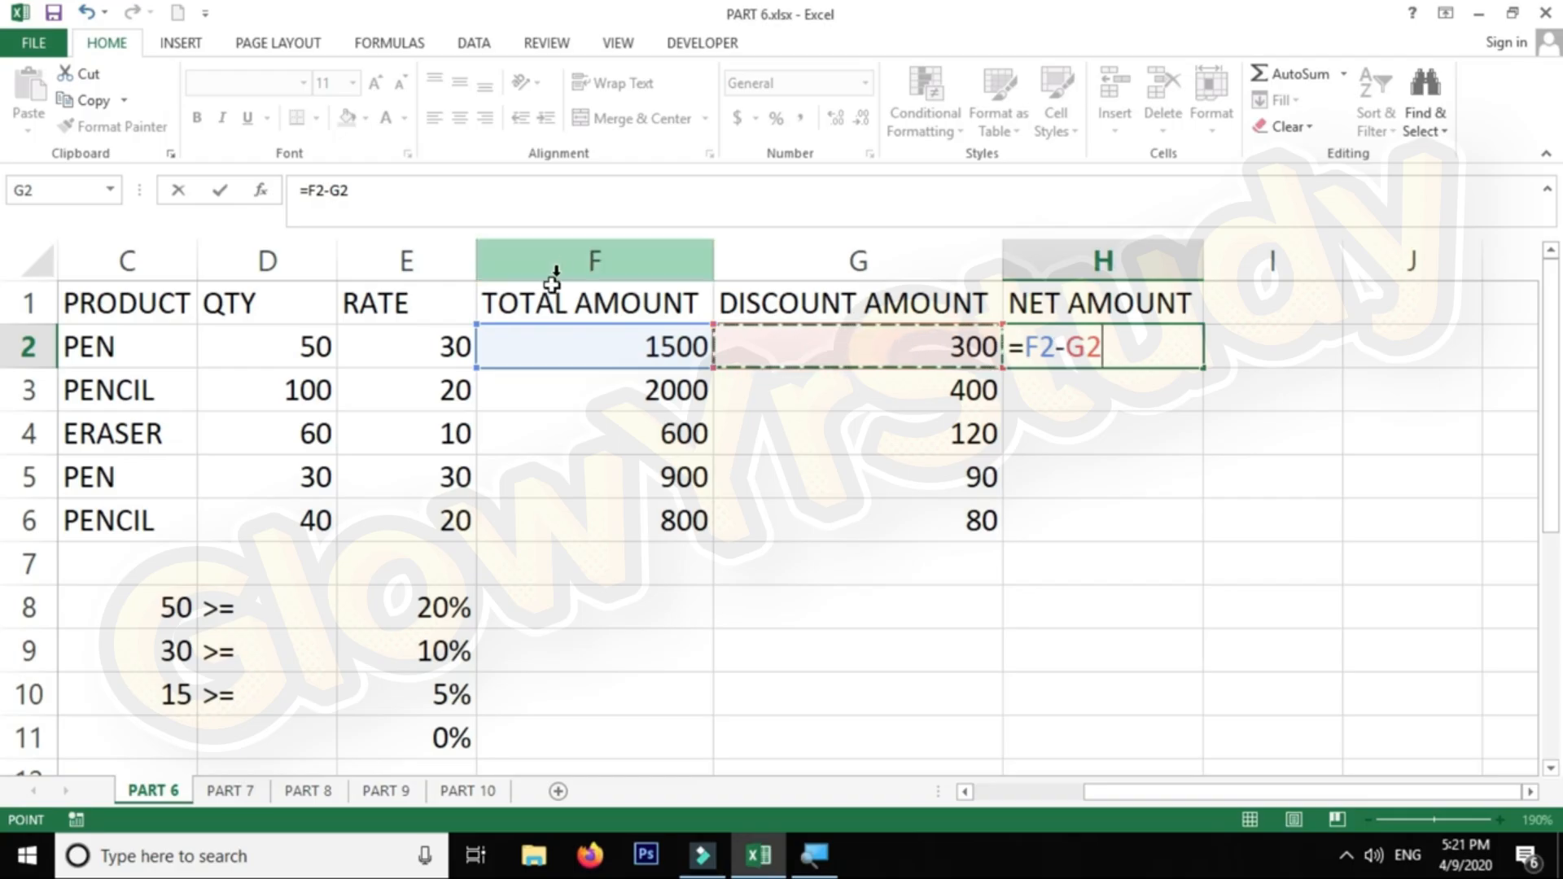
{"action": "key", "text": "Return"}
Fill the net amount formula down from H2 to H6
{"action": "left_click", "coordinate": [1113, 349]}
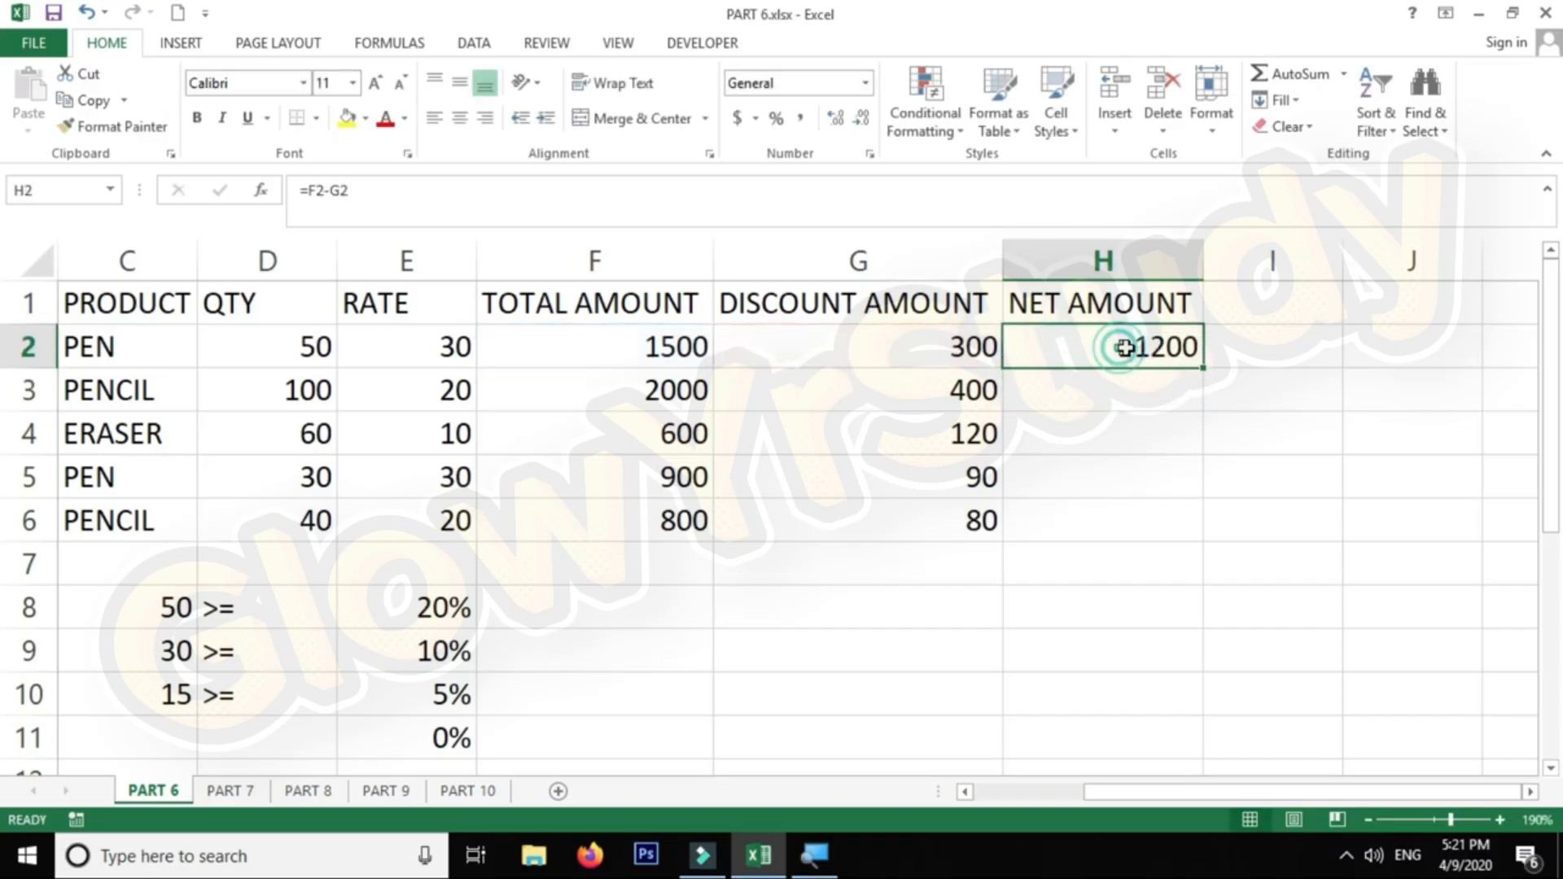
{"action": "double_click", "coordinate": [1203, 369]}
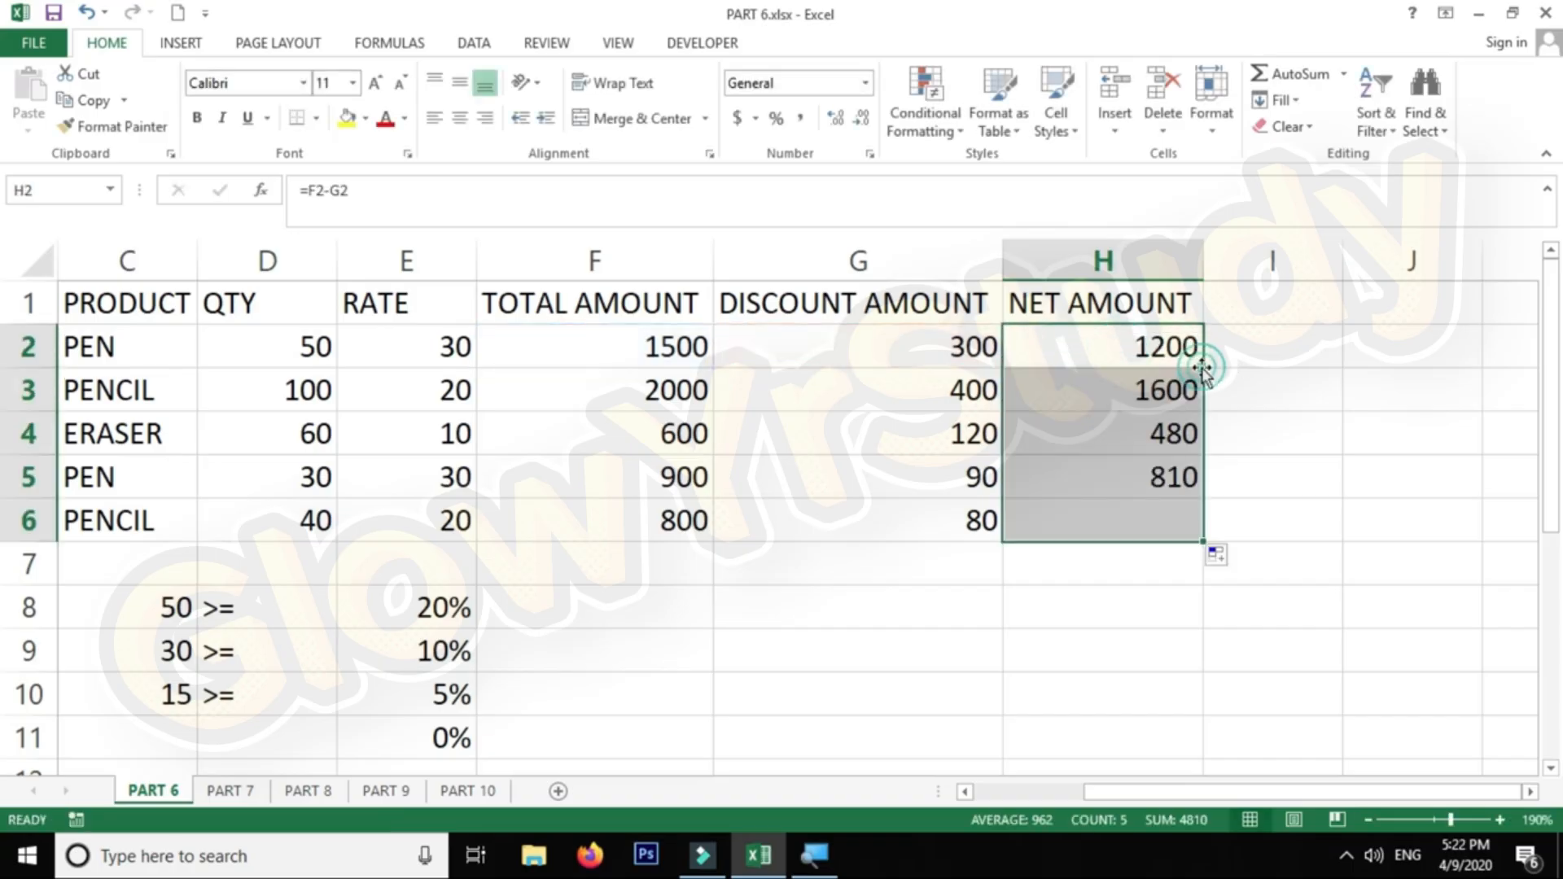
{"action": "left_click_drag", "start_coordinate": [1156, 346], "coordinate": [1146, 523]}
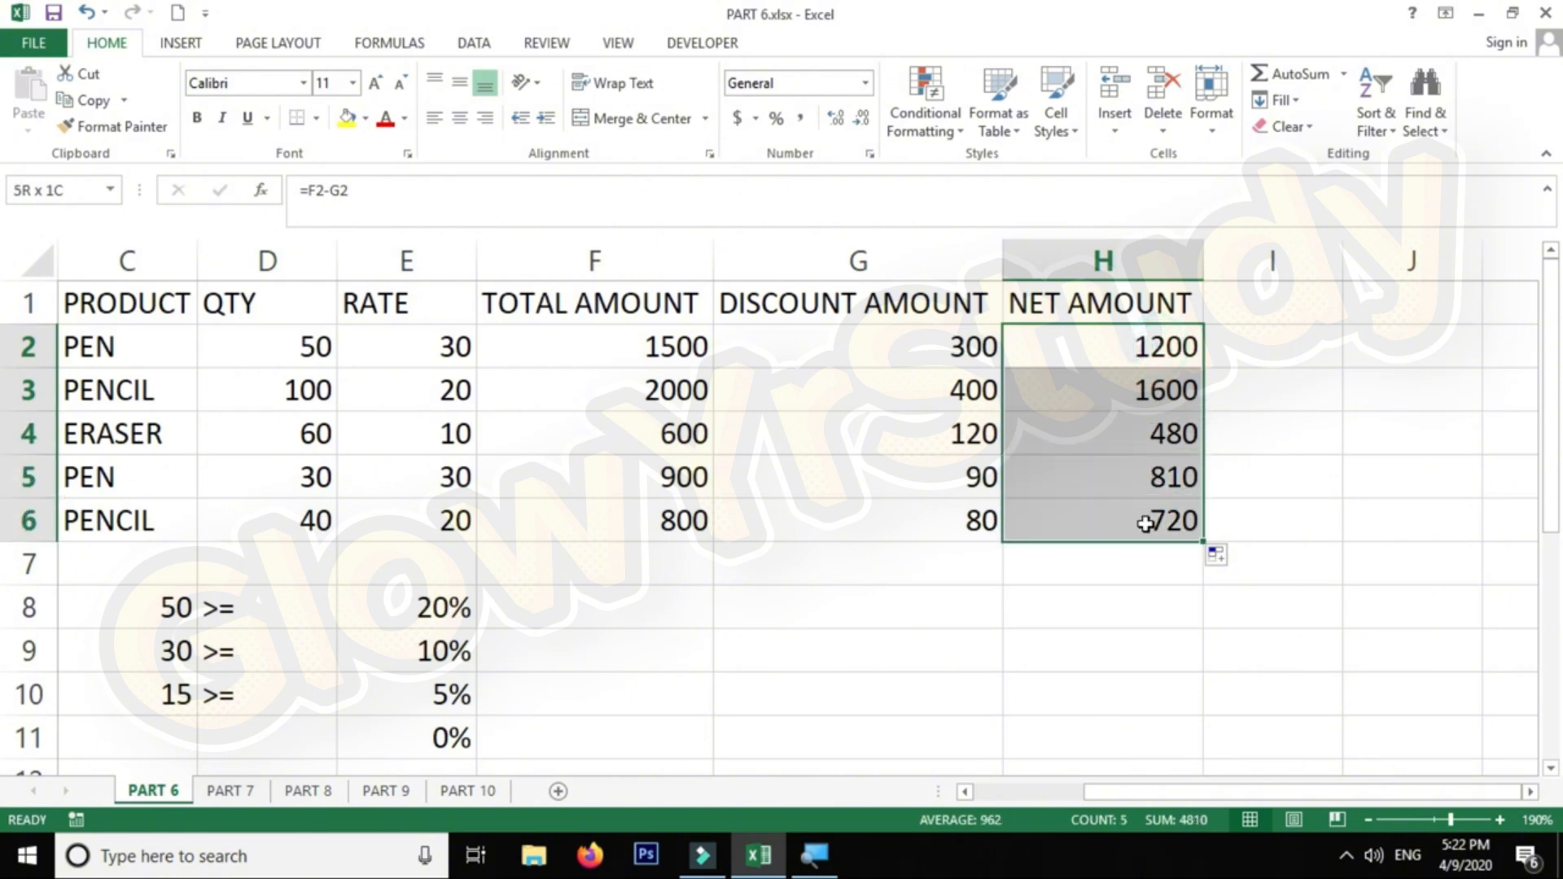
{"action": "left_click", "coordinate": [1146, 523]}
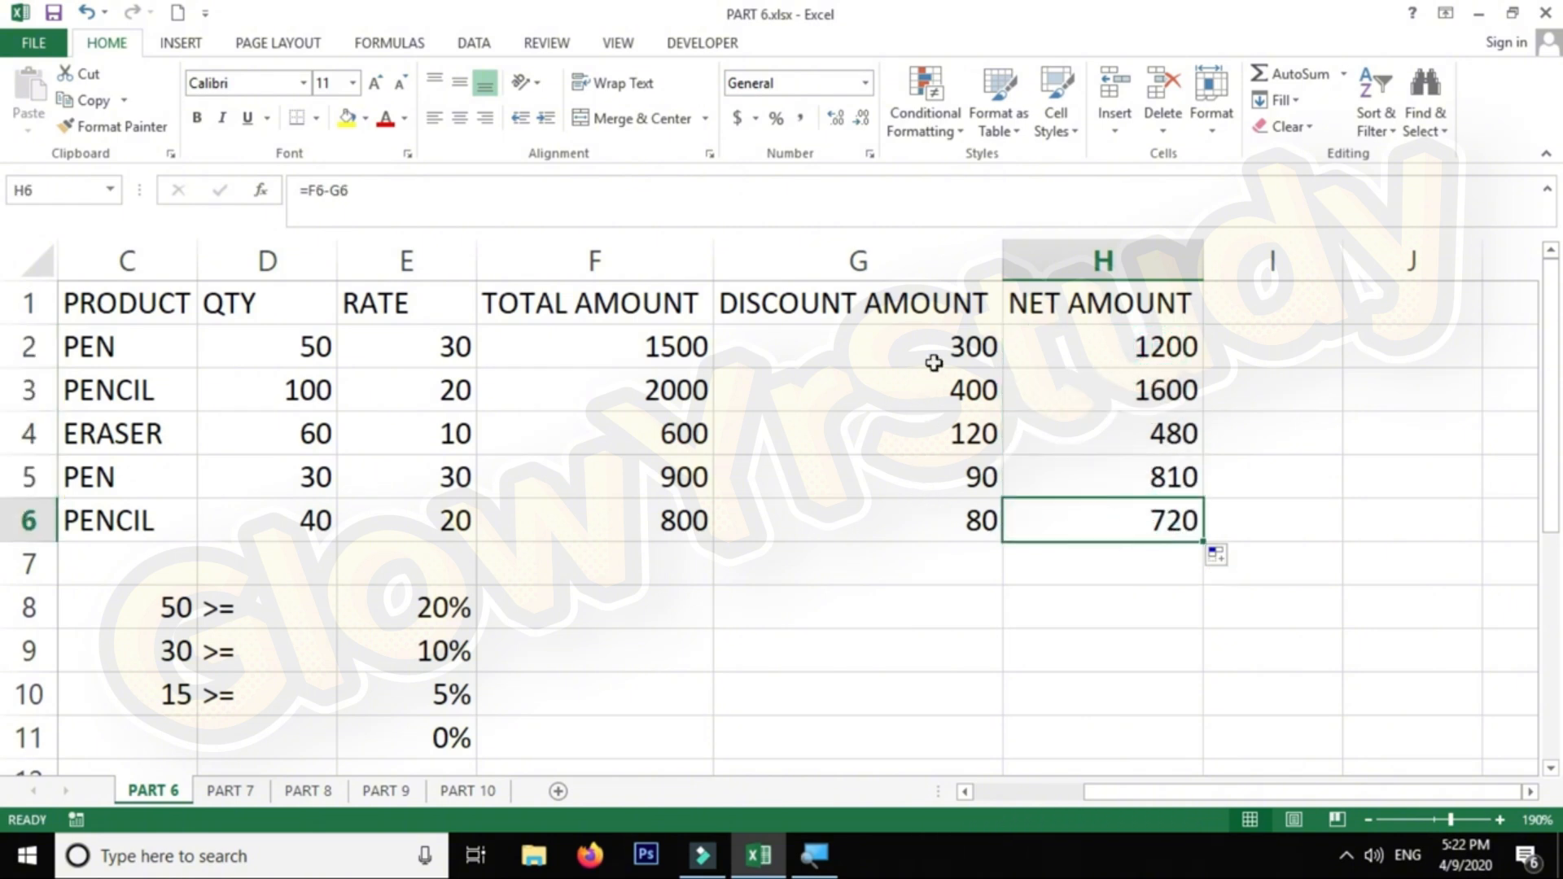
{"action": "left_click_drag", "start_coordinate": [931, 359], "coordinate": [939, 498]}
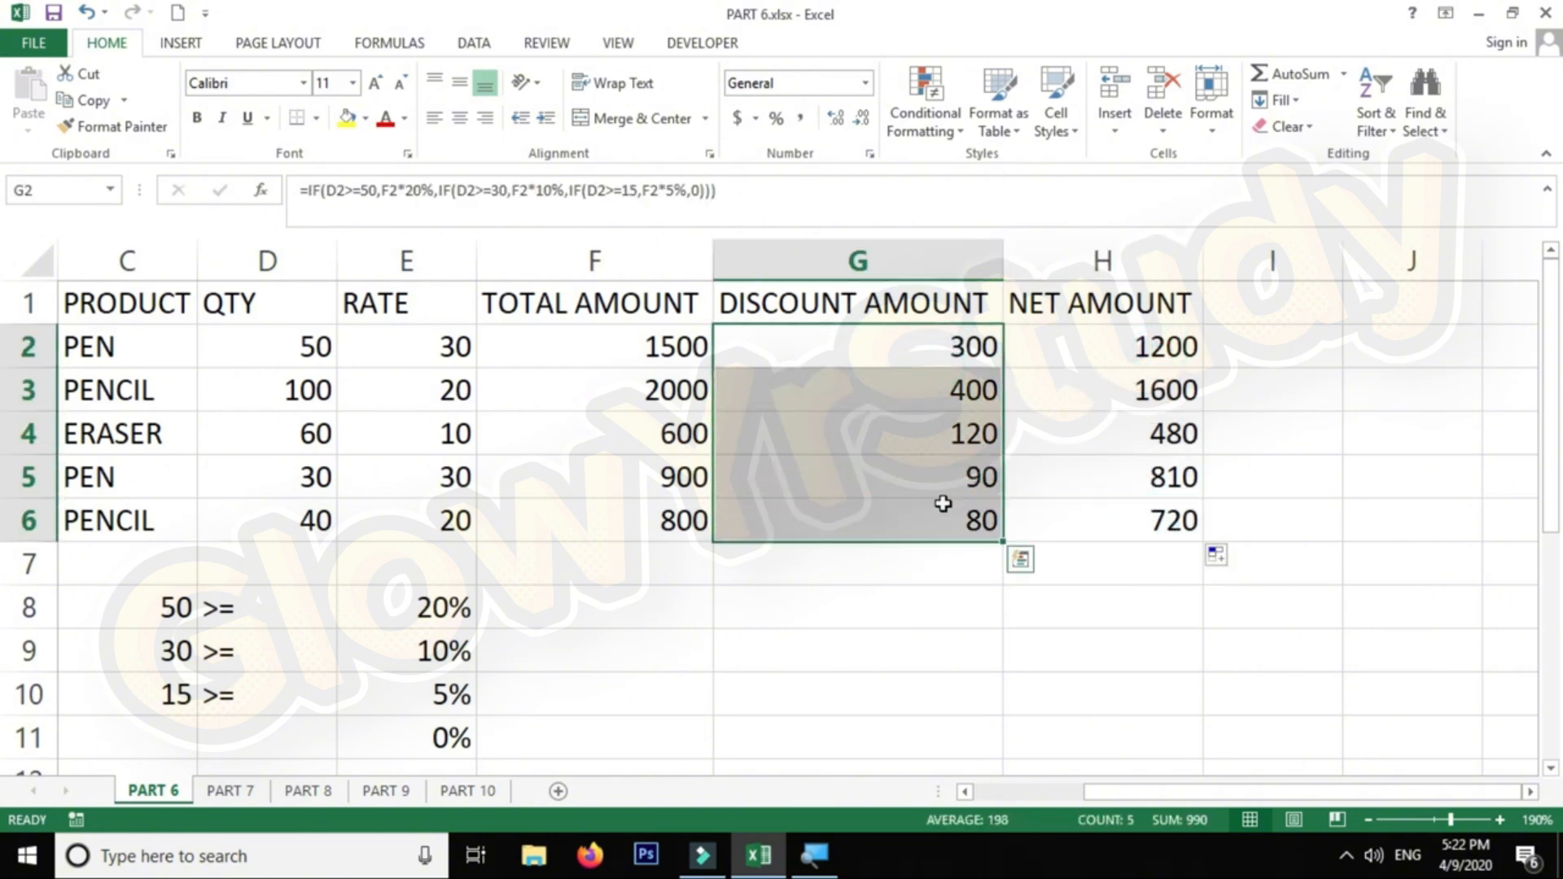
{"action": "left_click", "coordinate": [635, 613]}
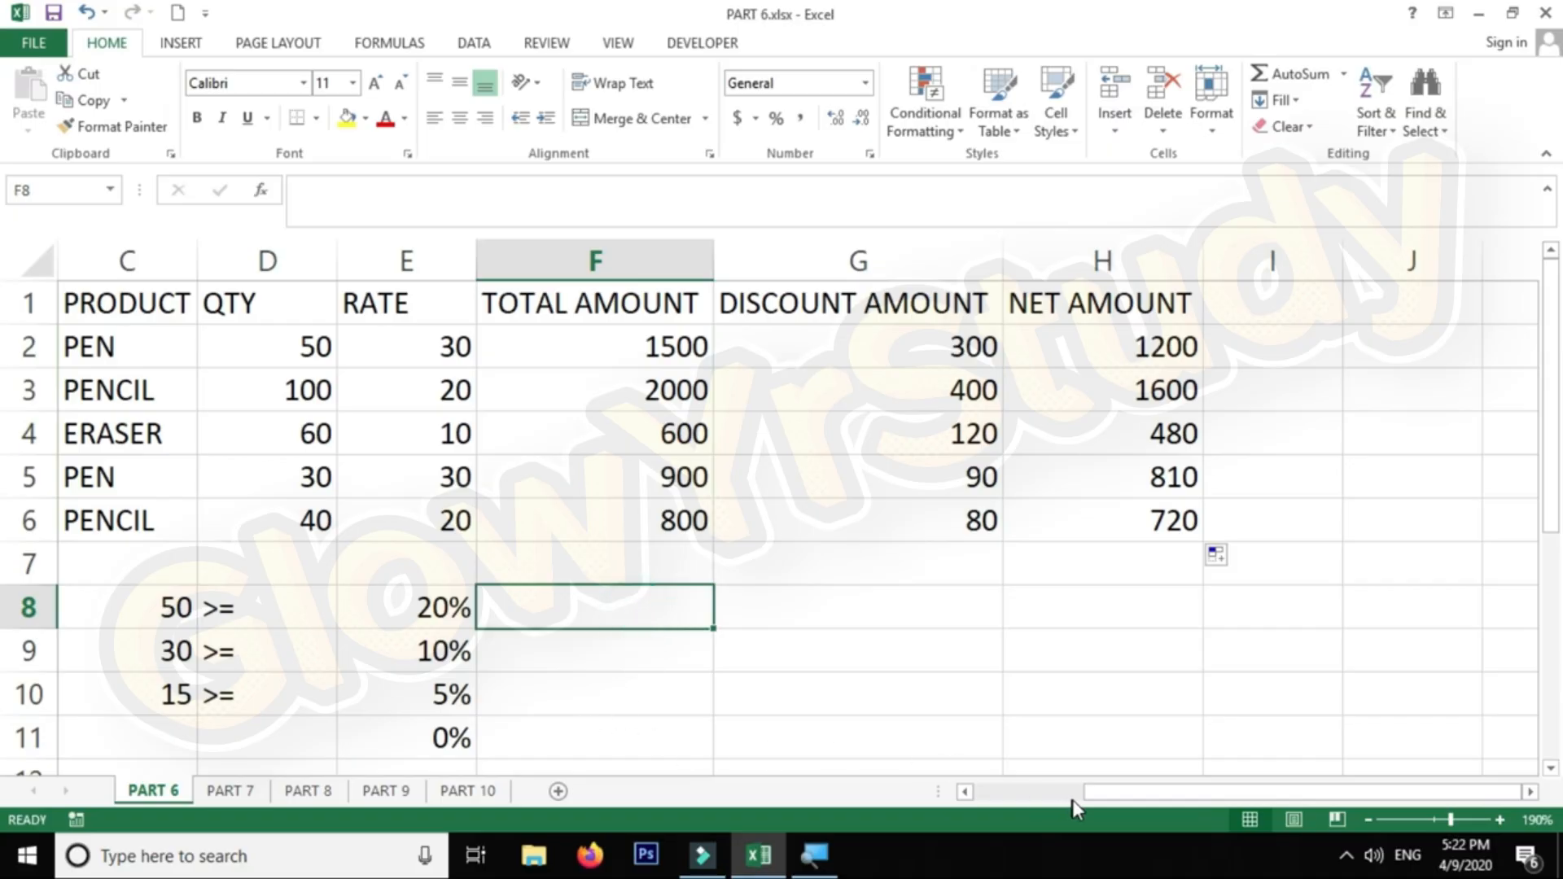
Insert an empty column between the NAME OF CUSTOMER and PRODUCT columns
{"action": "left_click_drag", "start_coordinate": [1090, 792], "coordinate": [1042, 798]}
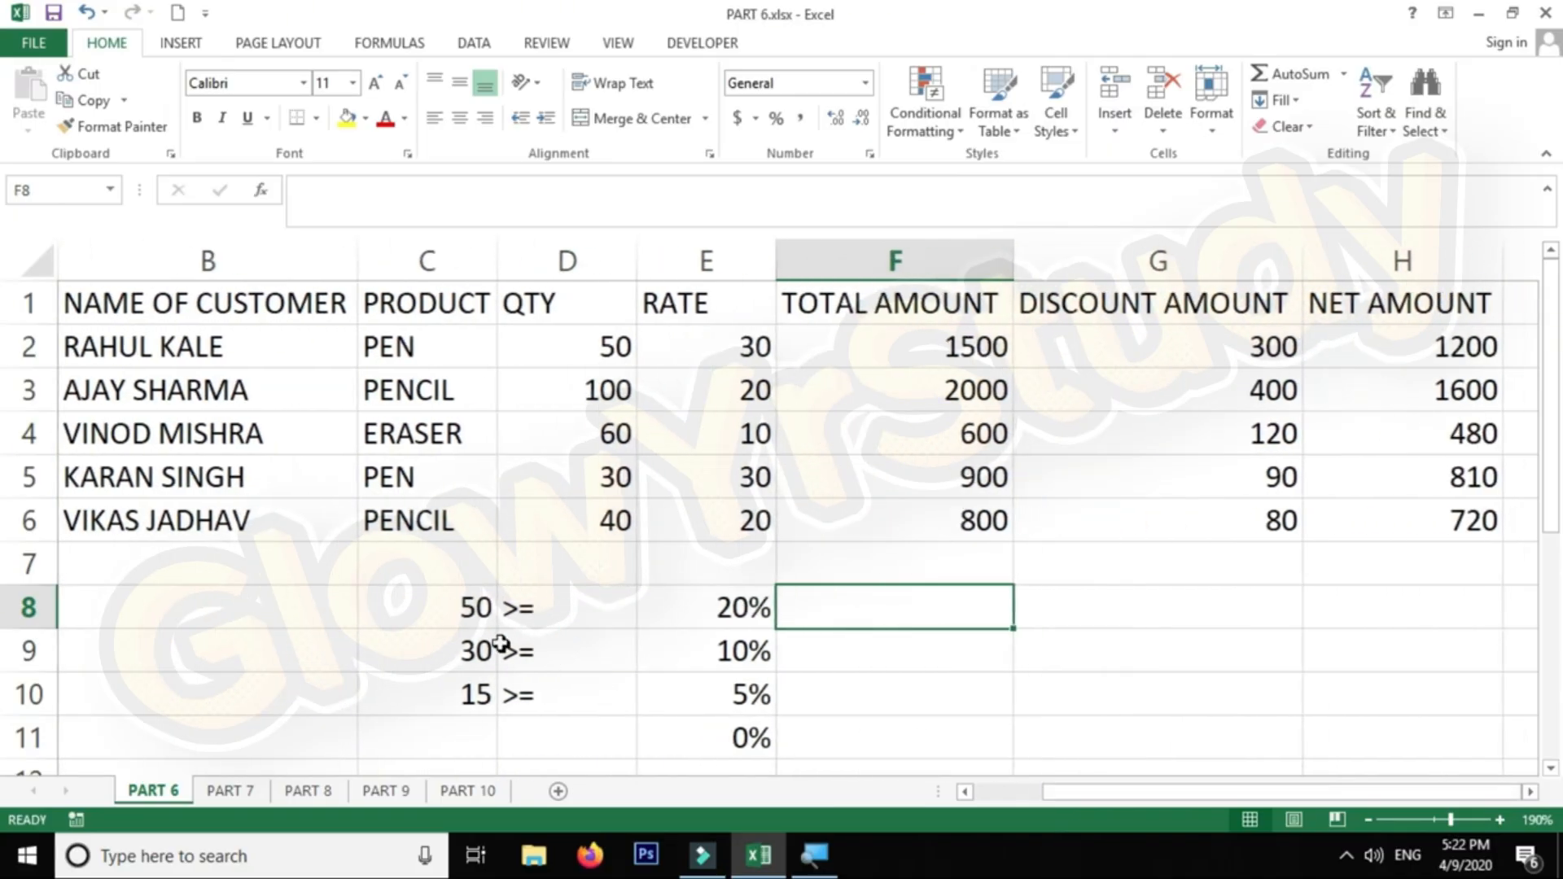
{"action": "left_click_drag", "start_coordinate": [456, 603], "coordinate": [586, 651]}
{"action": "left_click_drag", "start_coordinate": [687, 692], "coordinate": [722, 727]}
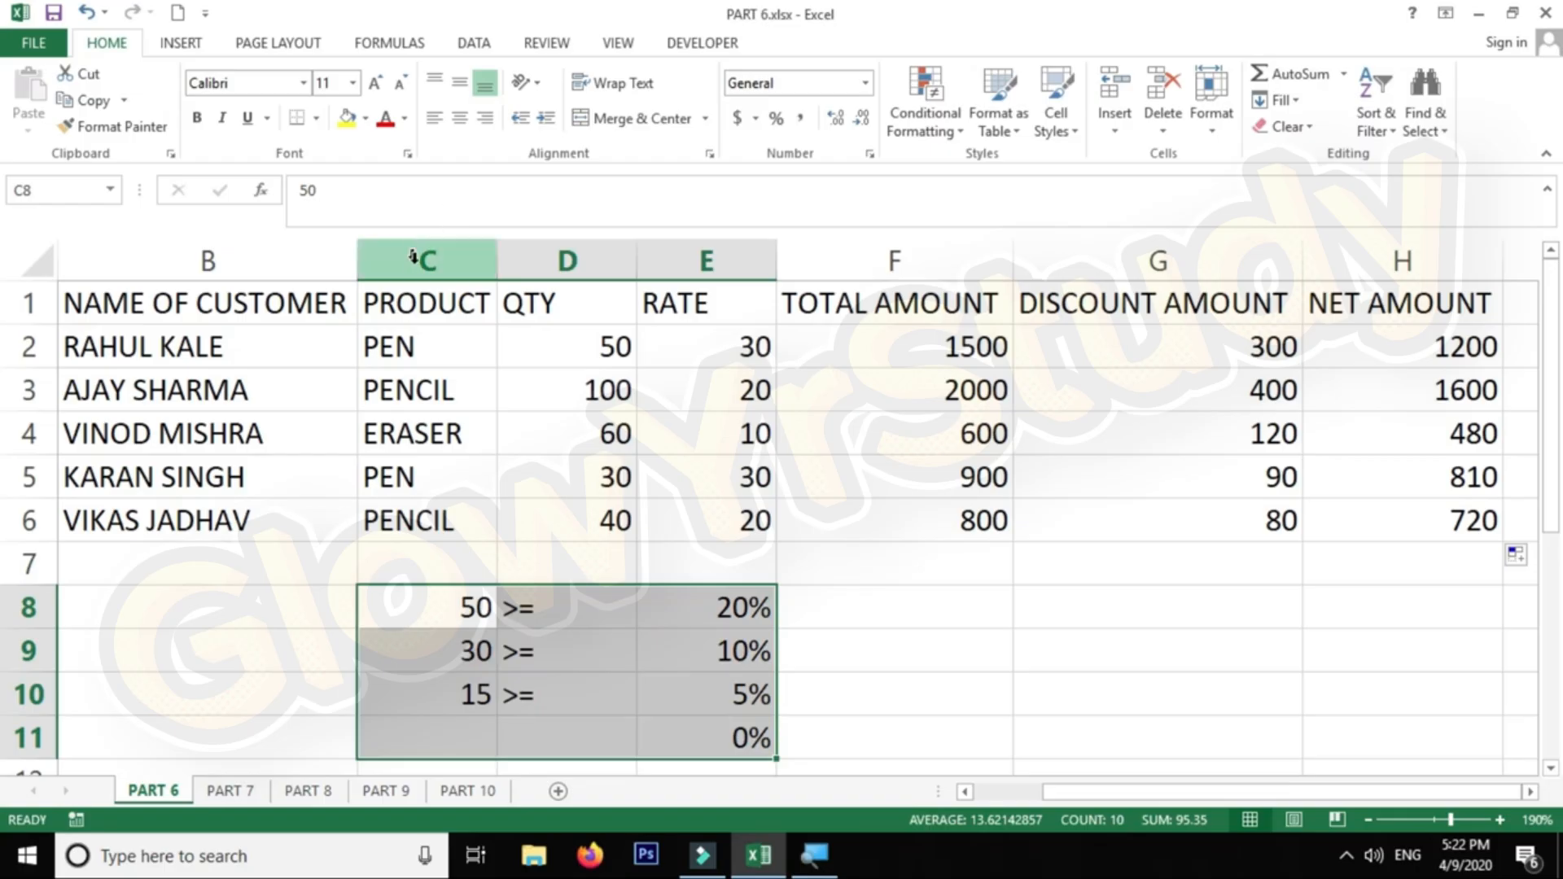
{"action": "right_click", "coordinate": [444, 258]}
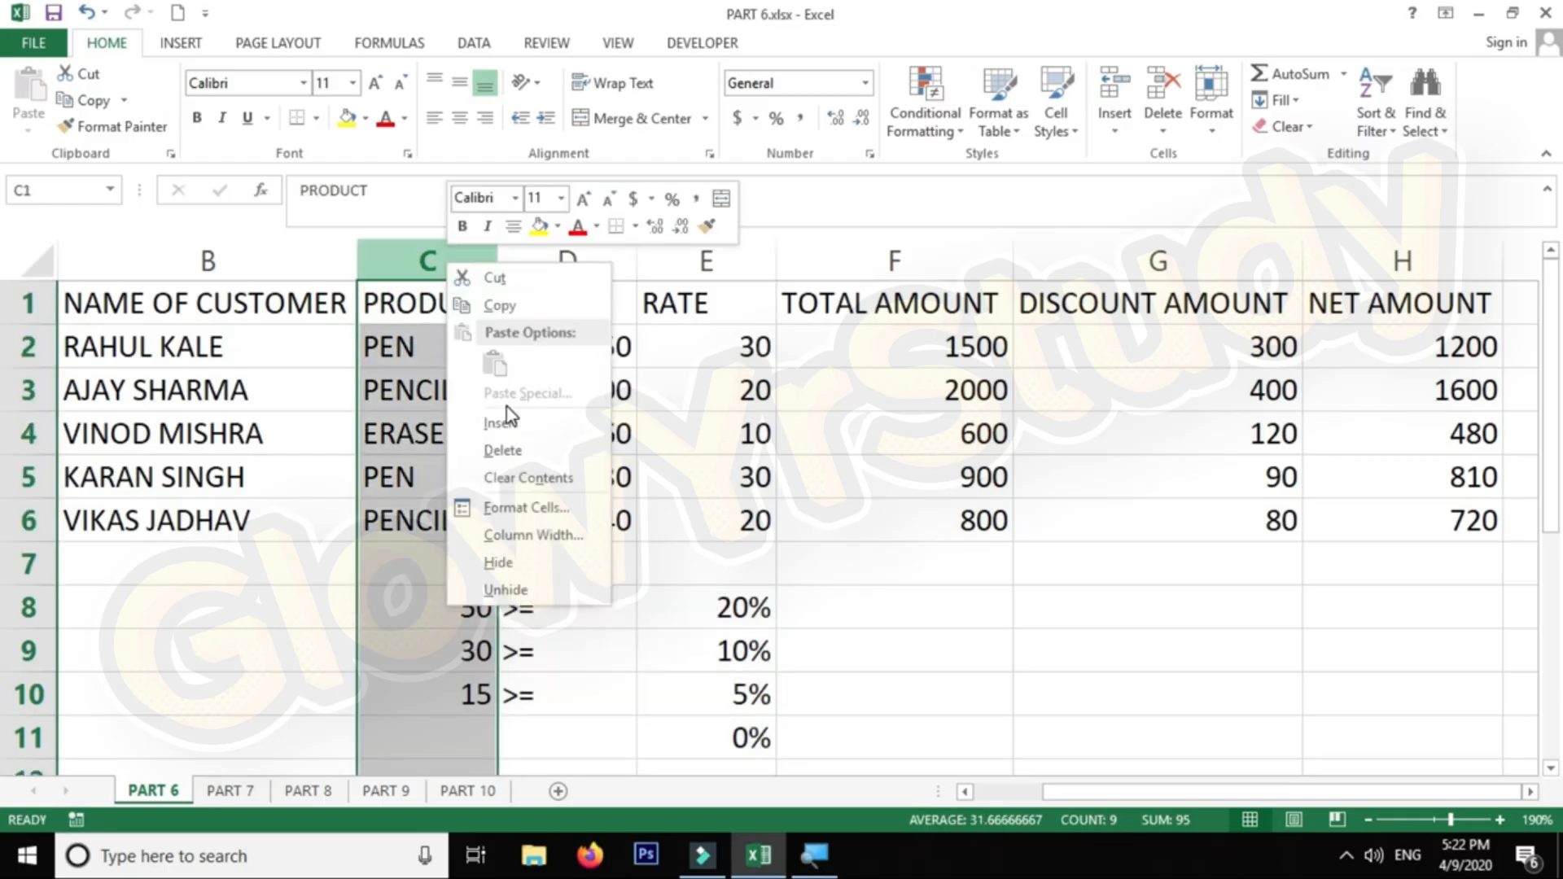
{"action": "left_click", "coordinate": [504, 423]}
Enter the heading CUSTOMER TYPE in C1 of the new column
{"action": "left_click", "coordinate": [456, 301]}
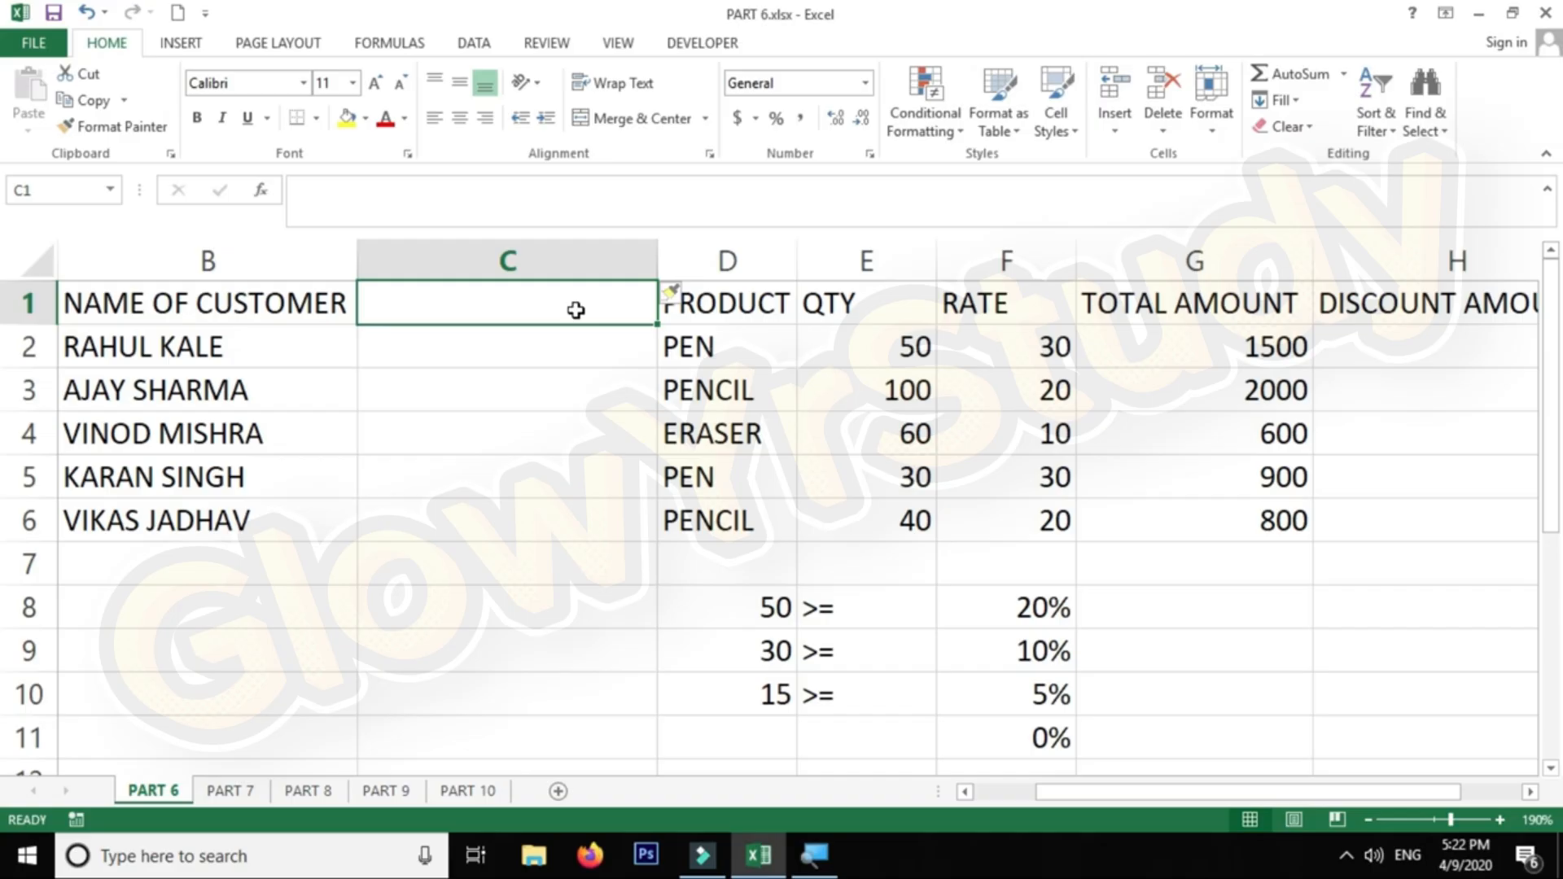
{"action": "type", "text": "U"}
{"action": "key", "text": "BackSpace"}
{"action": "type", "text": "CUSTO"}
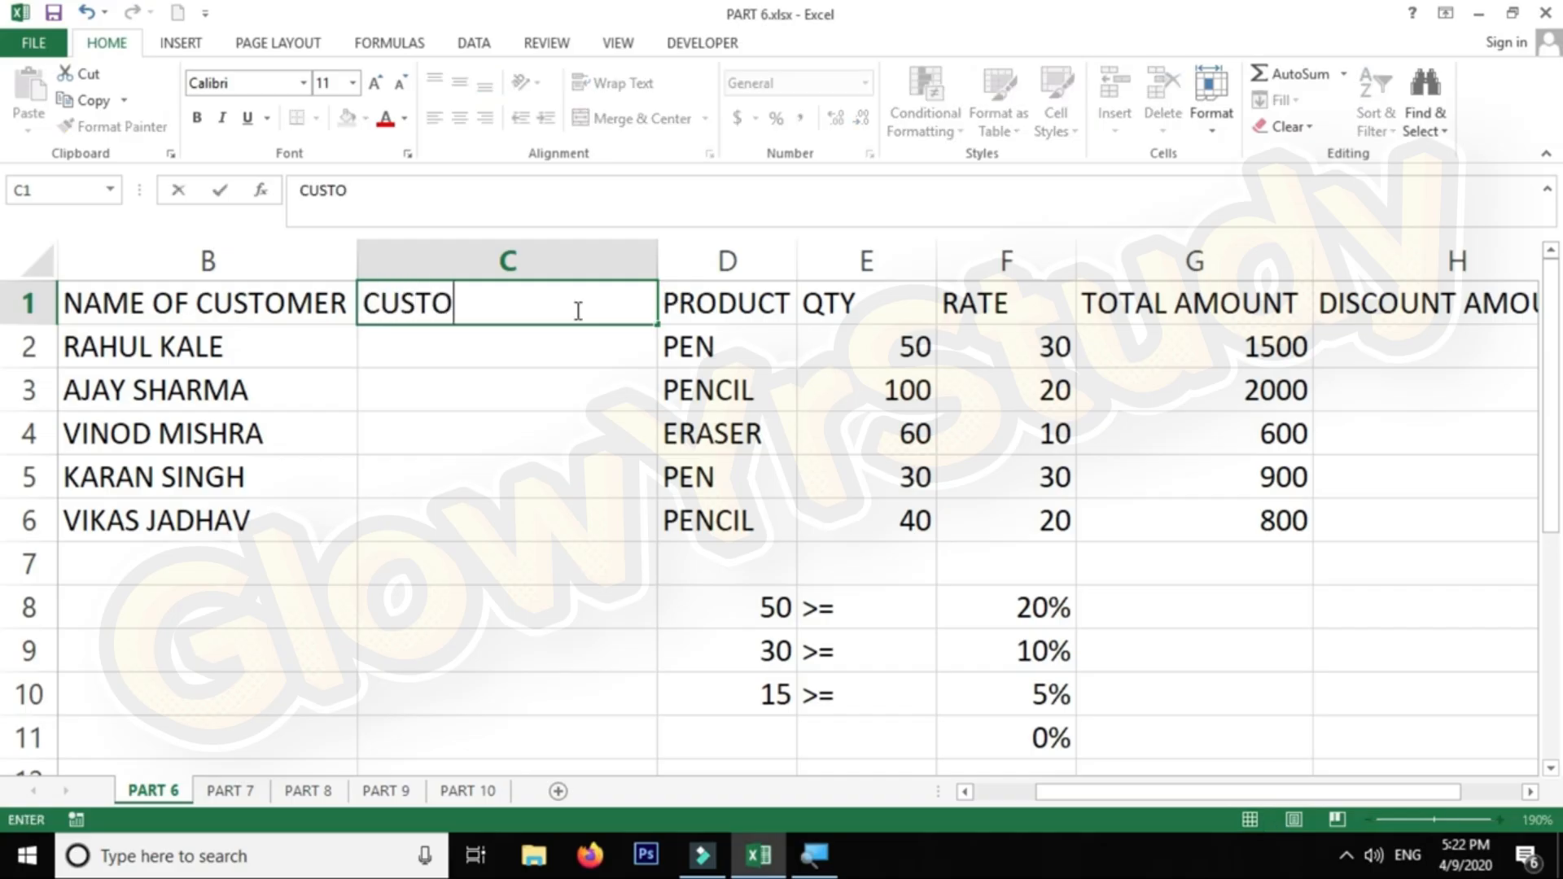
{"action": "type", "text": "MER TYPE"}
{"action": "key", "text": "Return"}
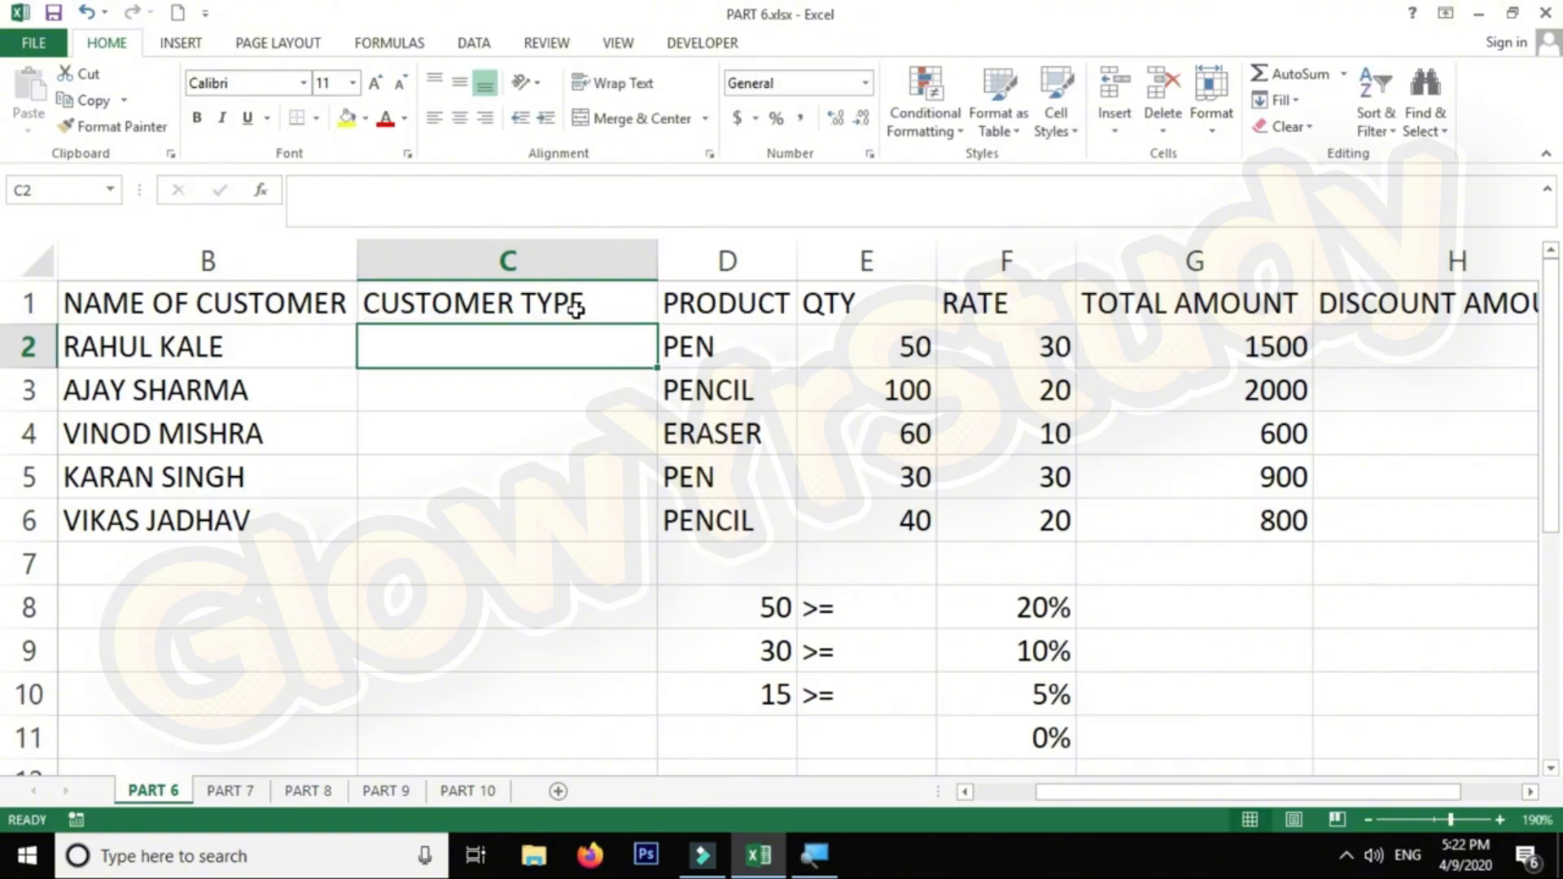
Enter the customer types WHOLESALE, RETAIL and CONSUMER in C2, C3 and C4
{"action": "type", "text": "WHOLESALE"}
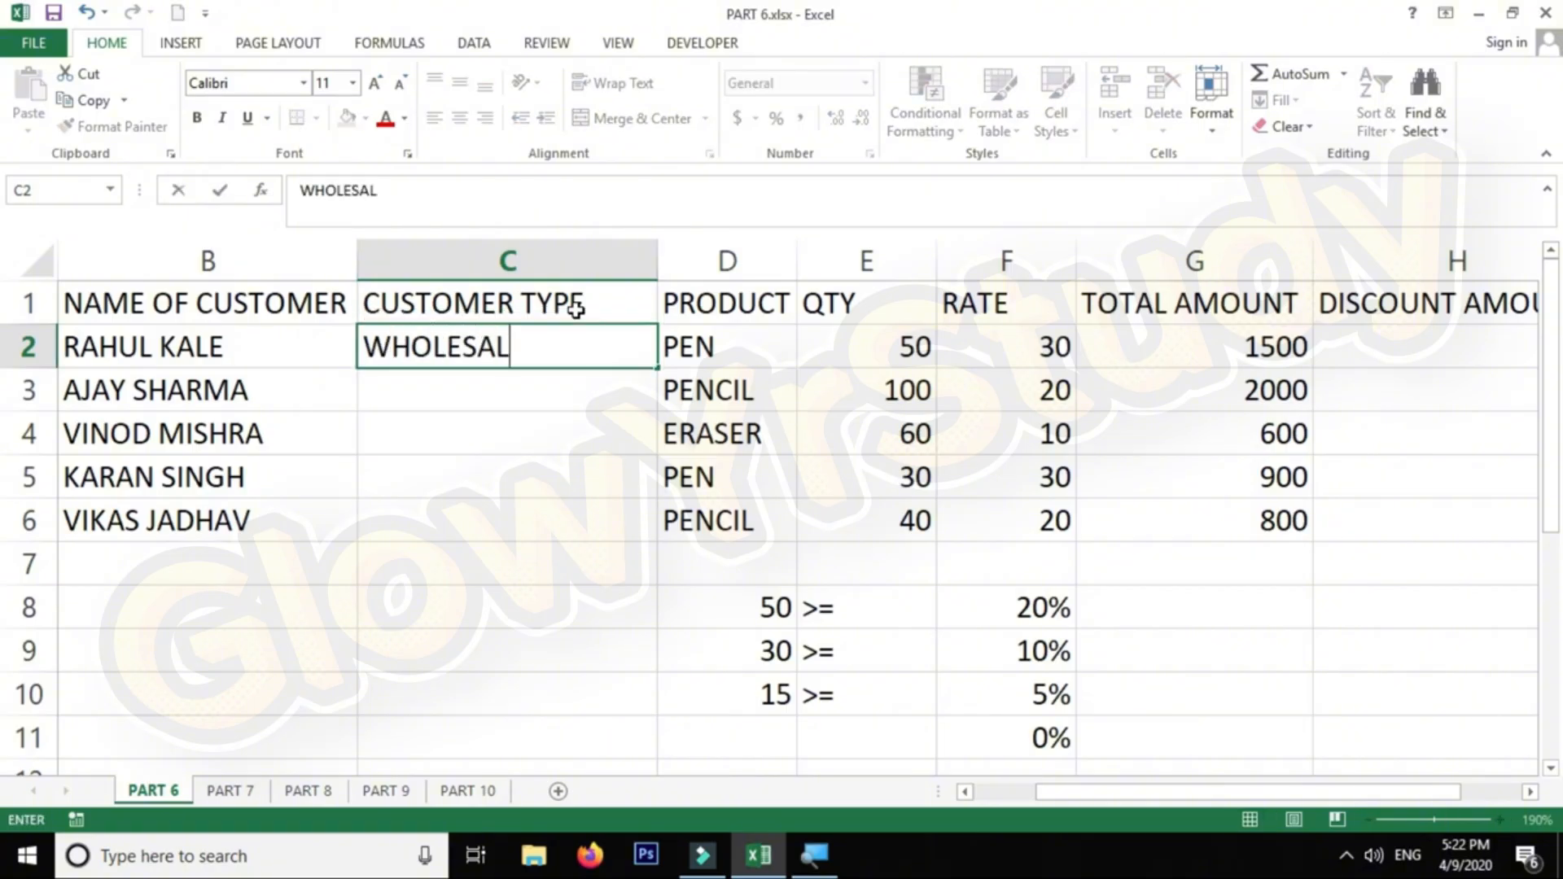
{"action": "key", "text": "Return"}
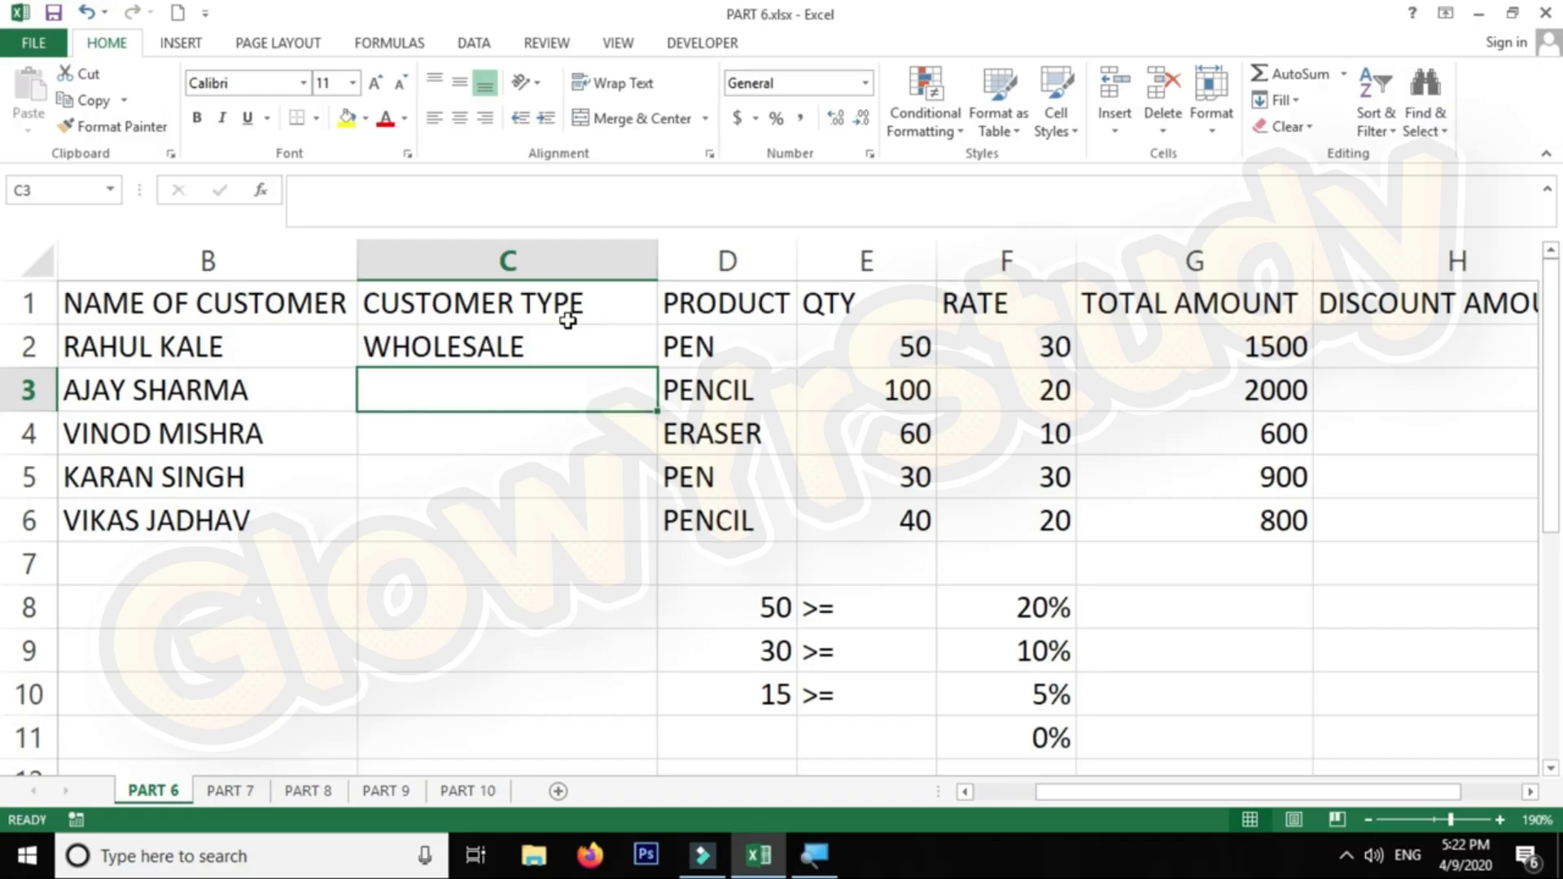
{"action": "type", "text": "RETAIL"}
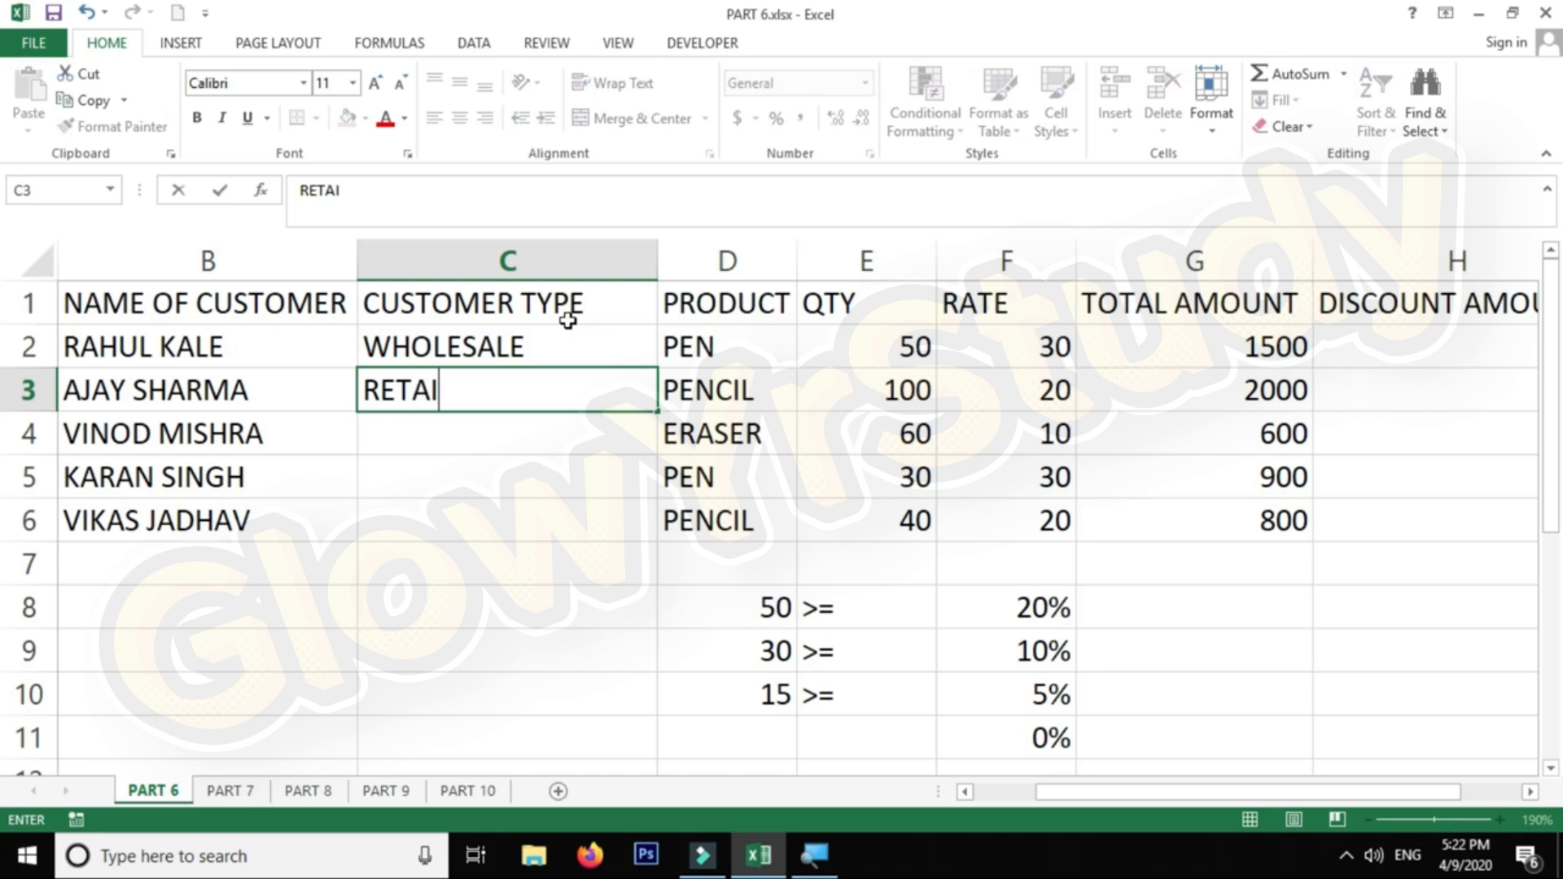
{"action": "key", "text": "Return"}
{"action": "type", "text": "CONSU"}
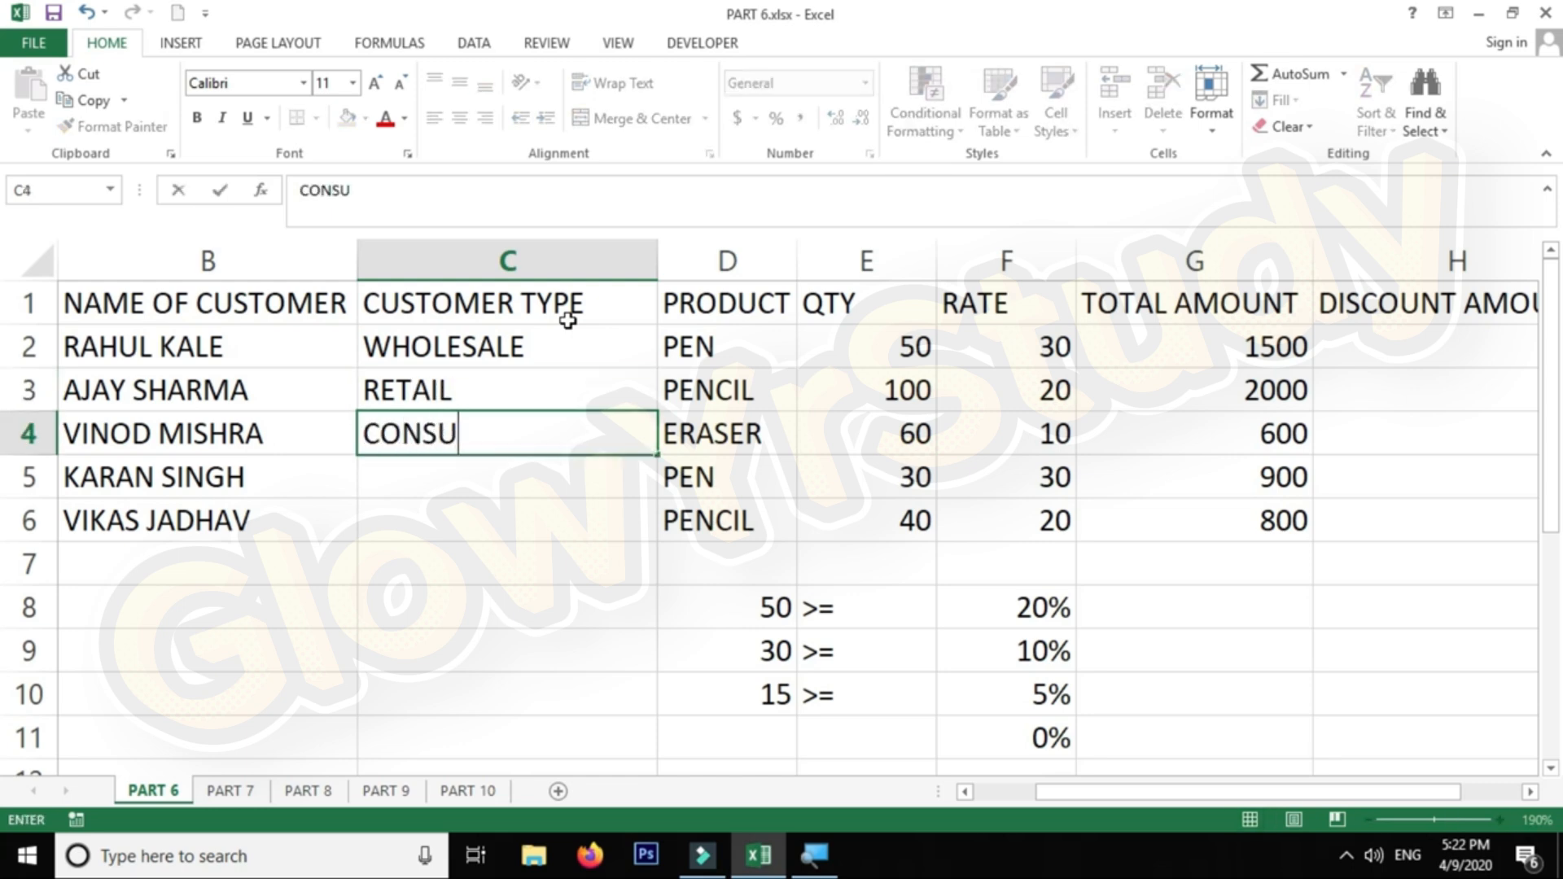
{"action": "type", "text": "MER"}
{"action": "key", "text": "Return"}
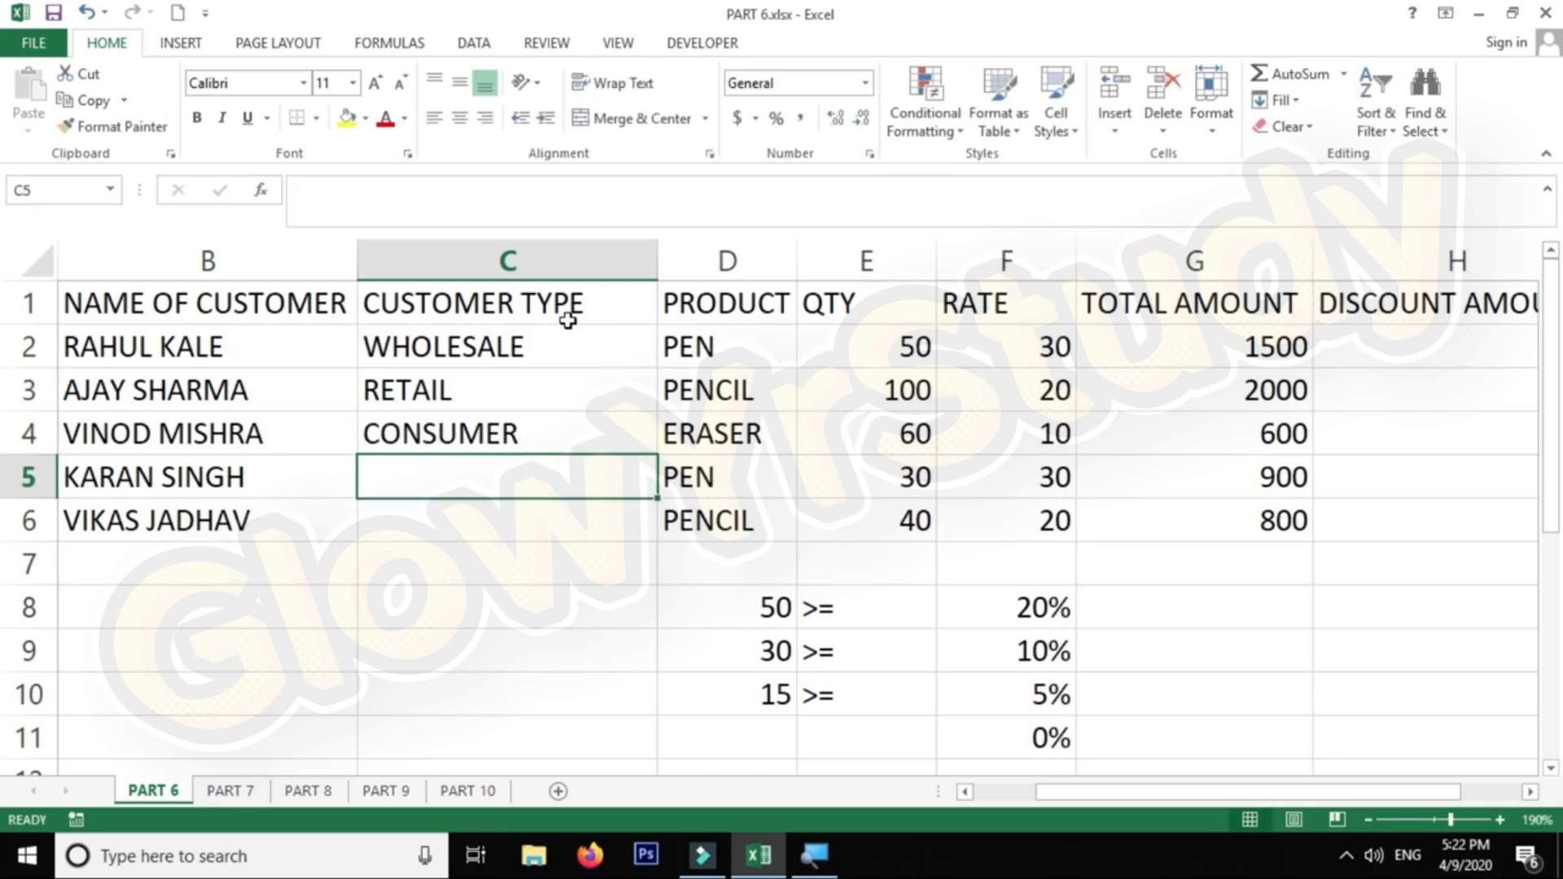
Correct the customer types in C2 and C3 to WHOLESALER and RETAILER
{"action": "double_click", "coordinate": [533, 345]}
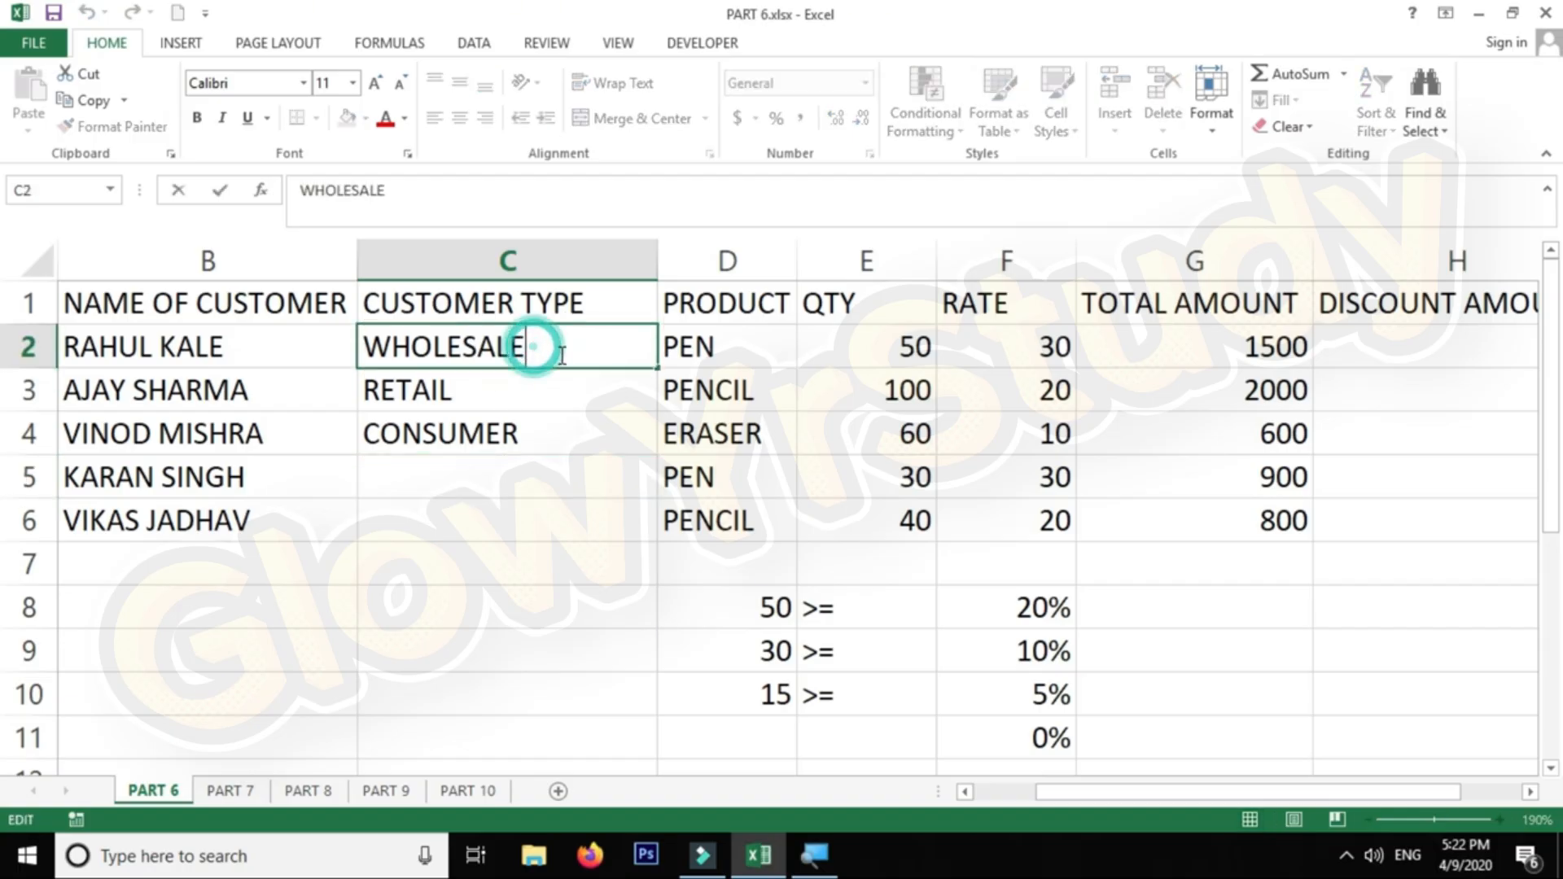
{"action": "type", "text": "R"}
{"action": "key", "text": "Return"}
{"action": "double_click", "coordinate": [524, 392]}
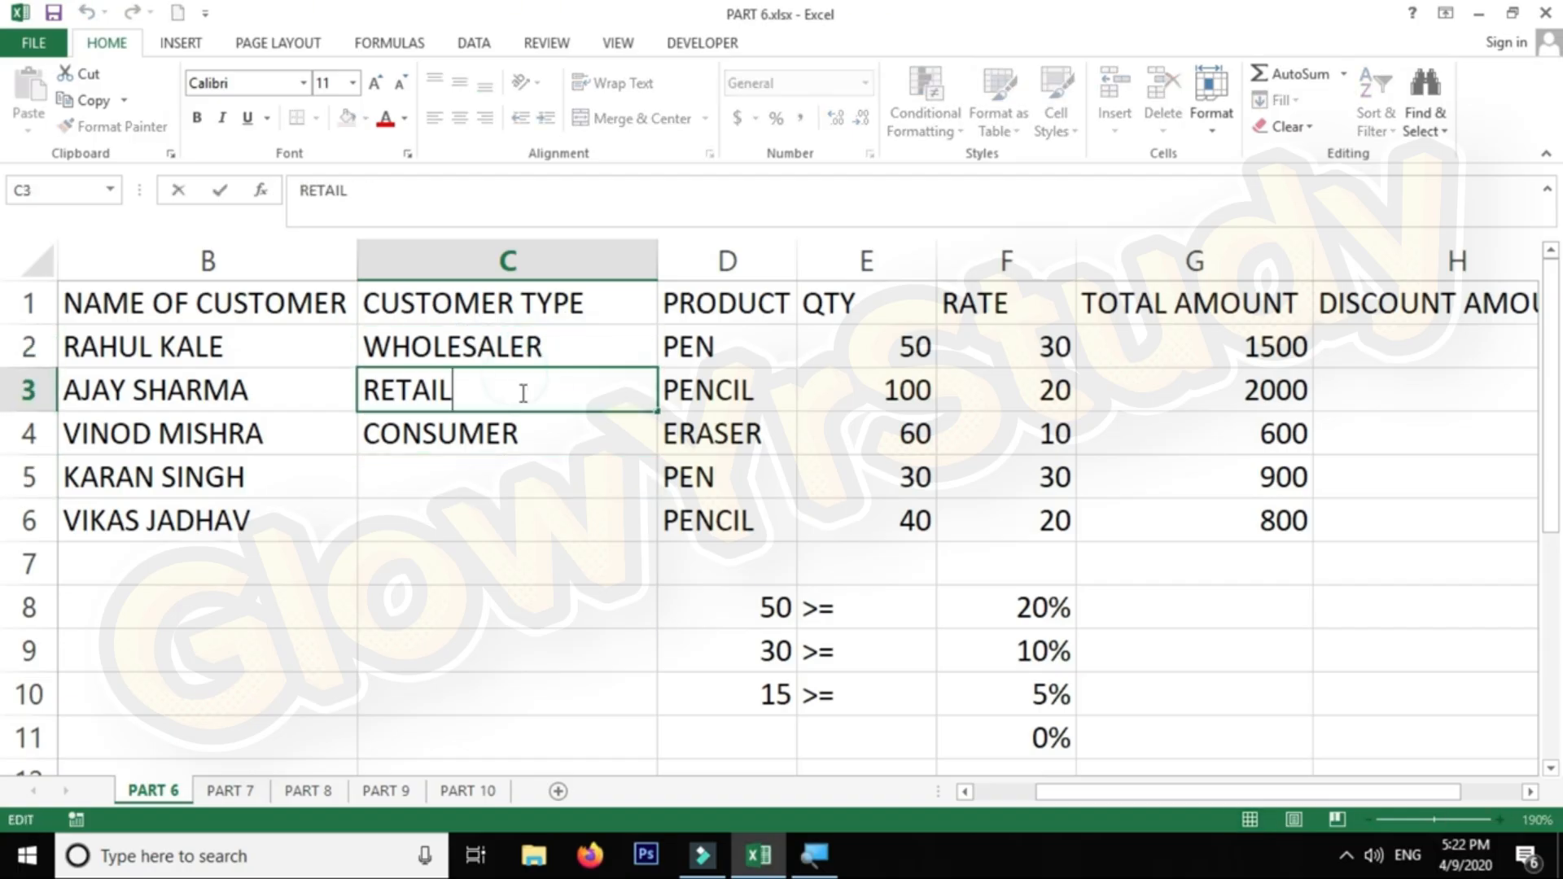
{"action": "type", "text": "ER"}
{"action": "key", "text": "Return"}
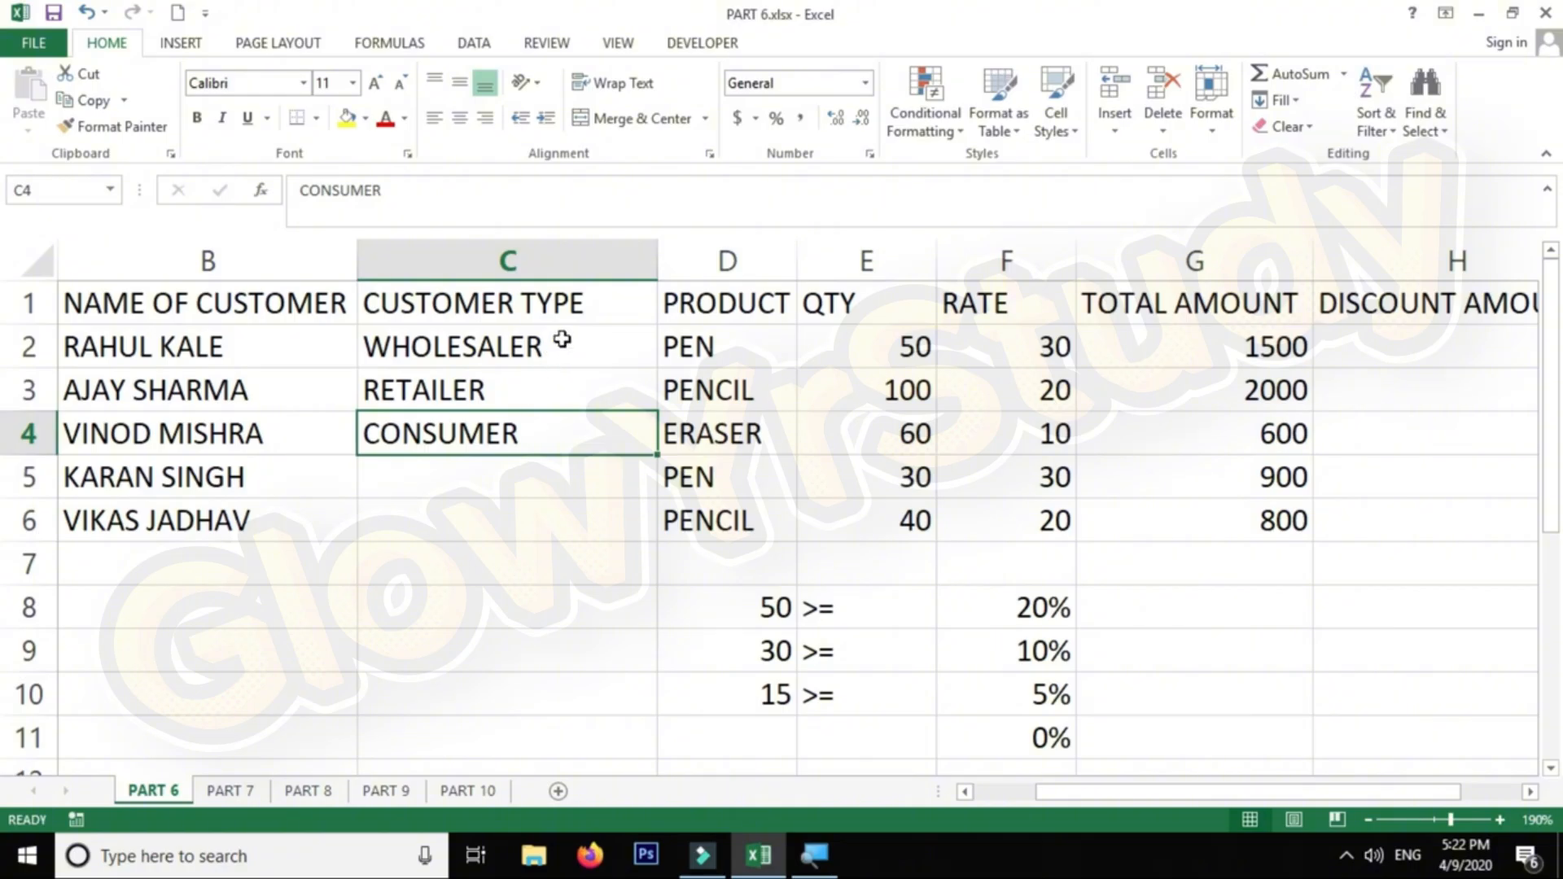
{"action": "left_click_drag", "start_coordinate": [558, 341], "coordinate": [556, 387]}
Enter WHOLESALER in C5 and RETAILER in C6 as the remaining customer types
{"action": "left_click", "coordinate": [513, 470]}
{"action": "type", "text": "W"}
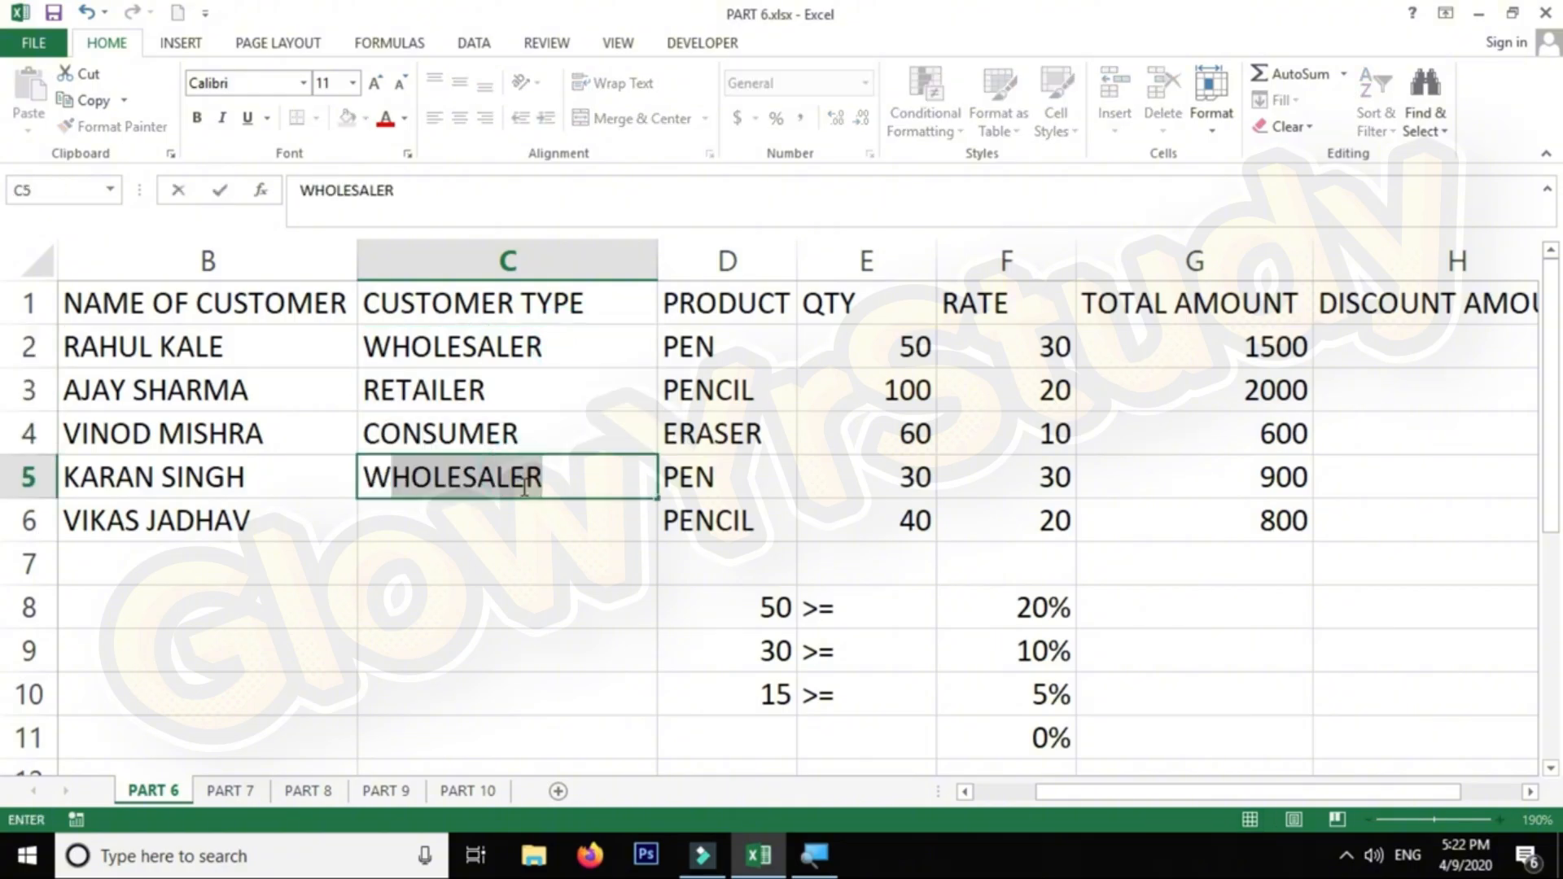
{"action": "key", "text": "Return"}
{"action": "type", "text": "R"}
{"action": "key", "text": "Return"}
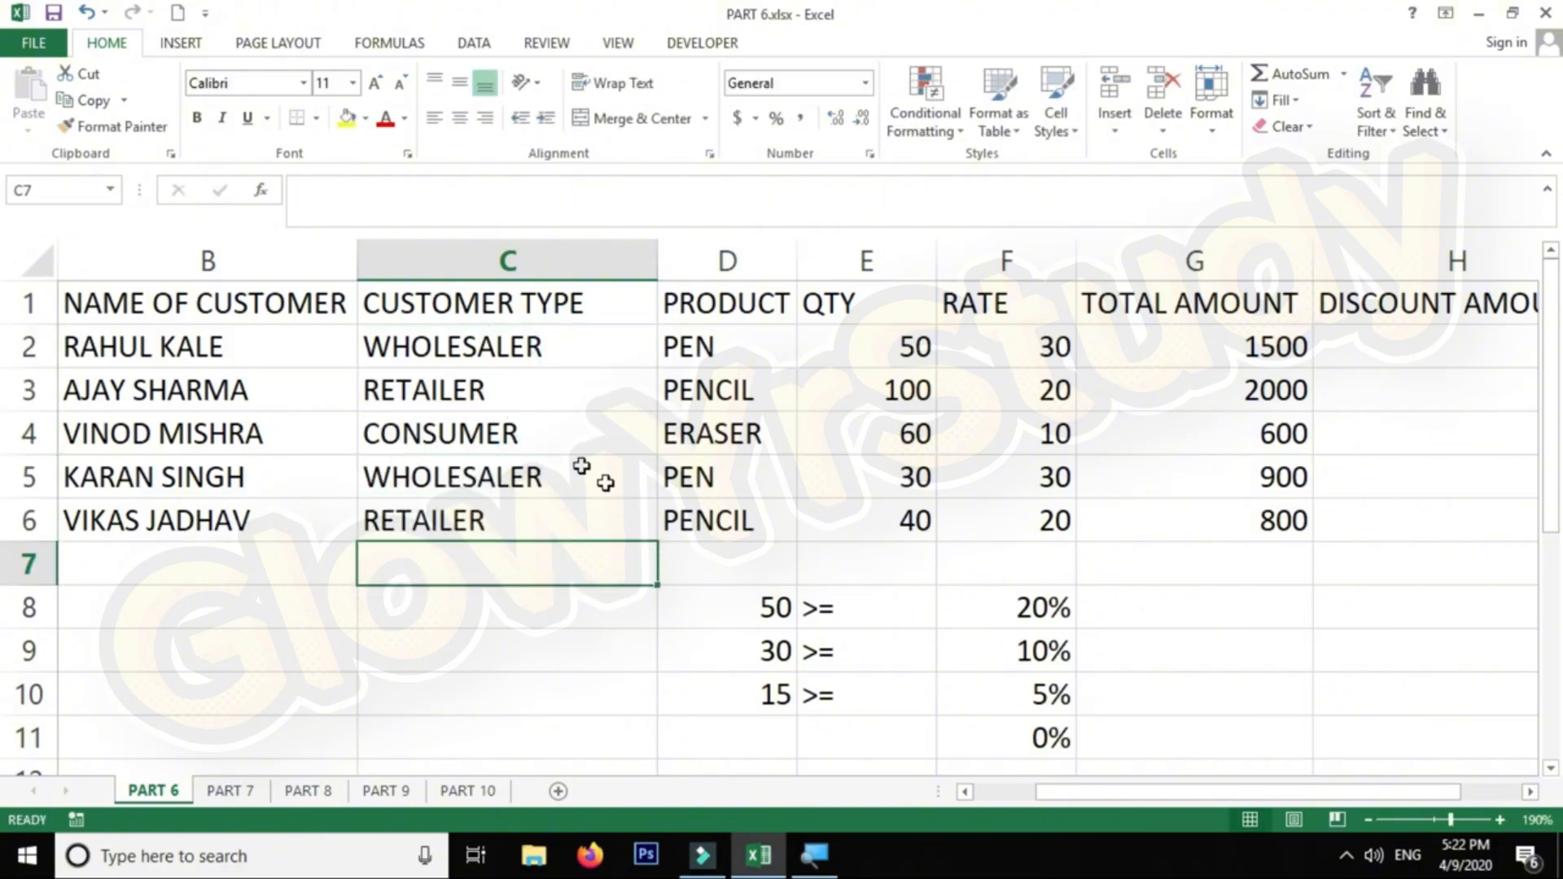
Start a customer-type discount table with WHOLESALER in B8 and 30% in C8
{"action": "left_click", "coordinate": [266, 612]}
{"action": "type", "text": "WHO"}
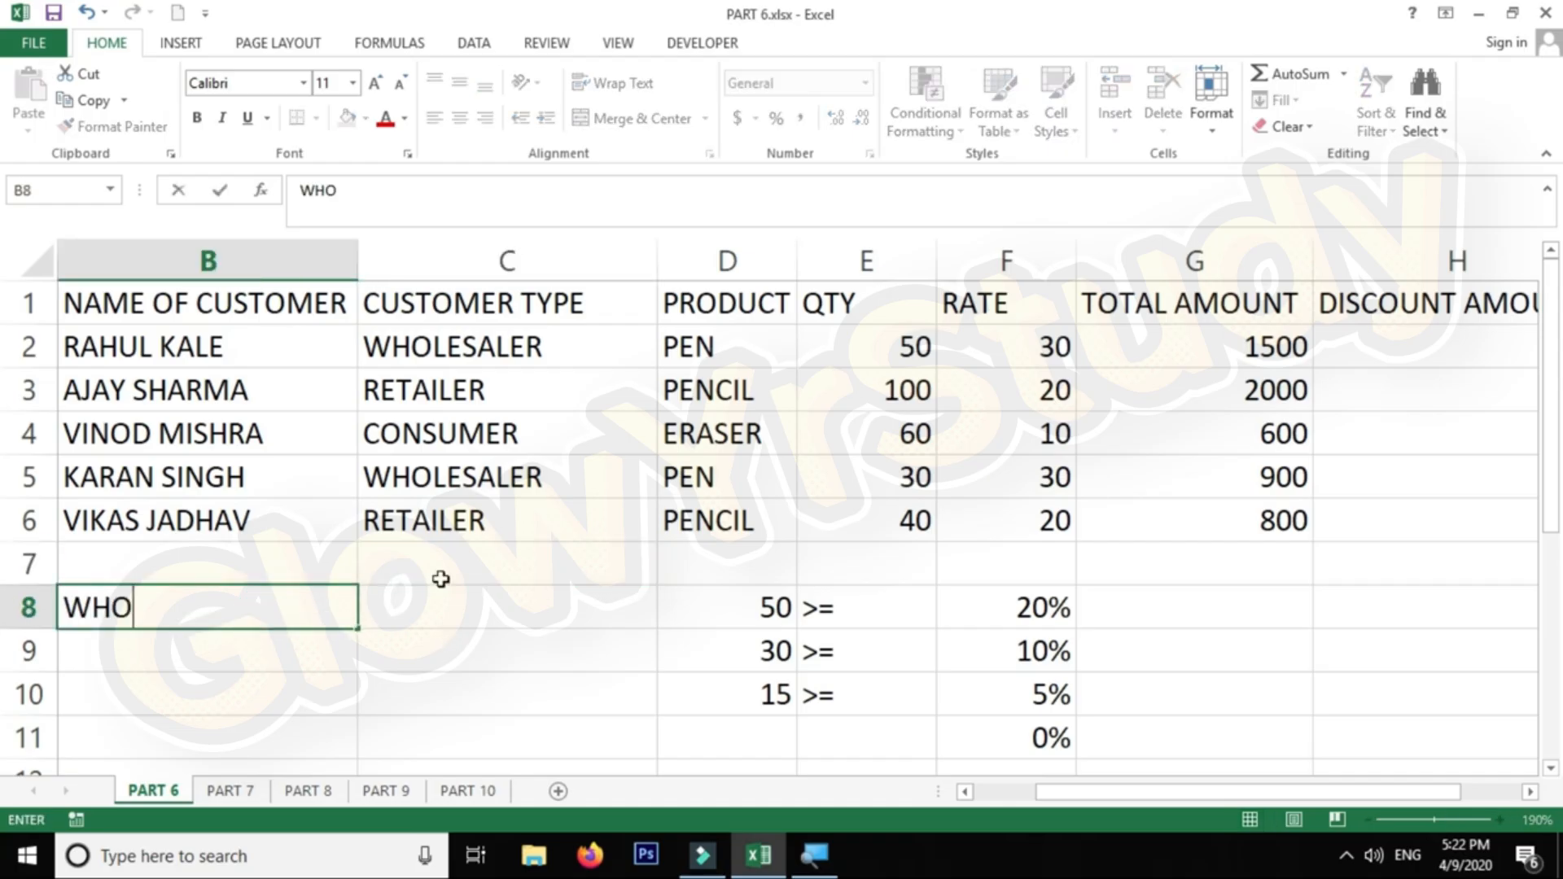
{"action": "type", "text": "LESAR"}
{"action": "key", "text": "BackSpace"}
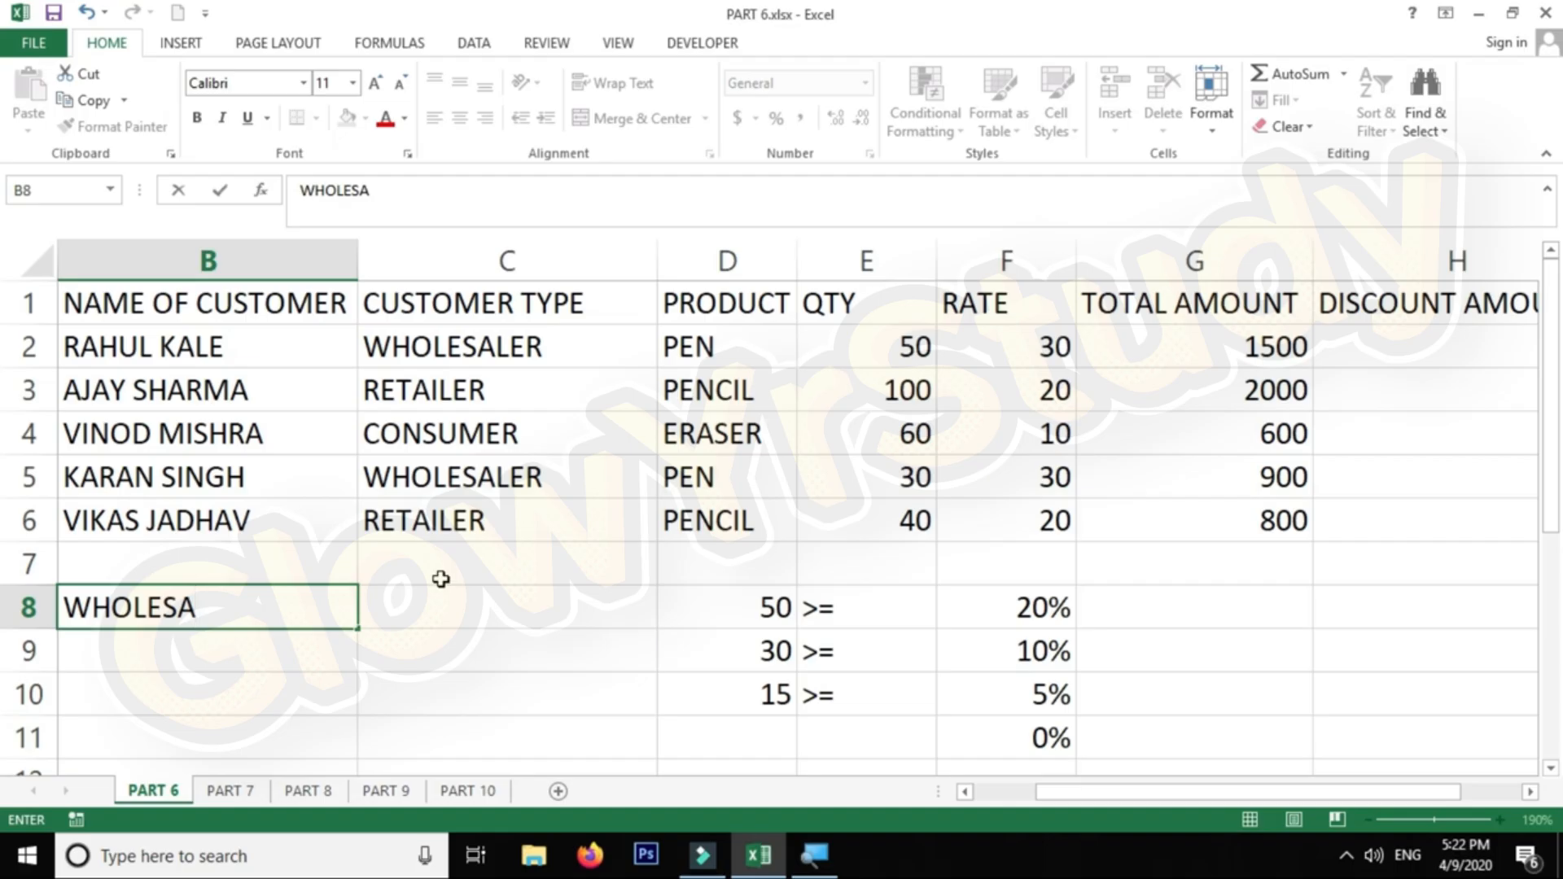
{"action": "type", "text": "LER"}
{"action": "key", "text": "Tab"}
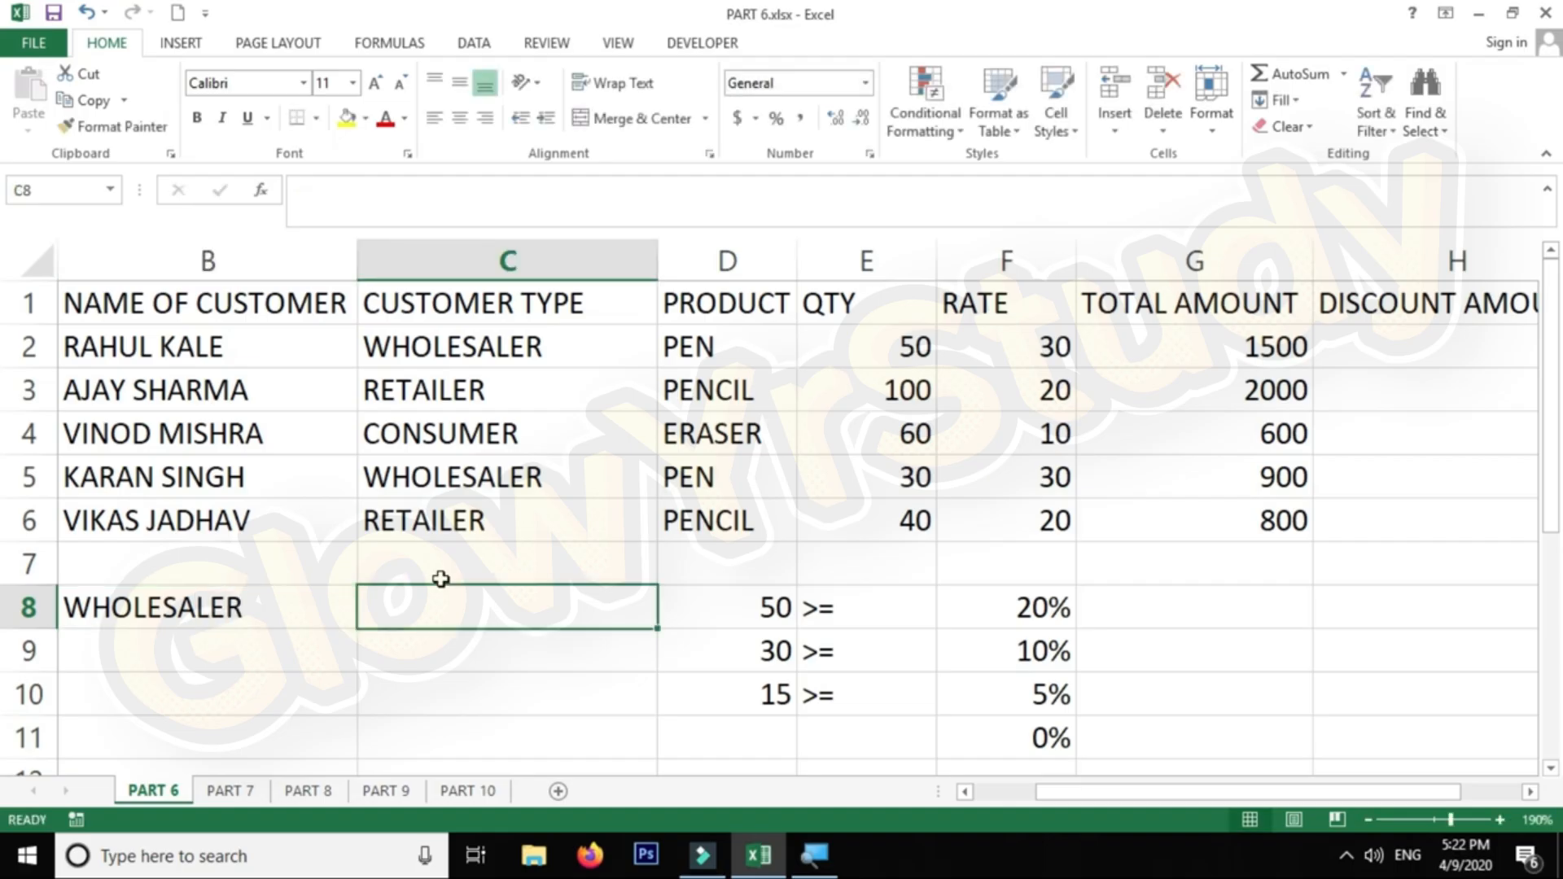
{"action": "type", "text": "30%"}
{"action": "key", "text": "Return"}
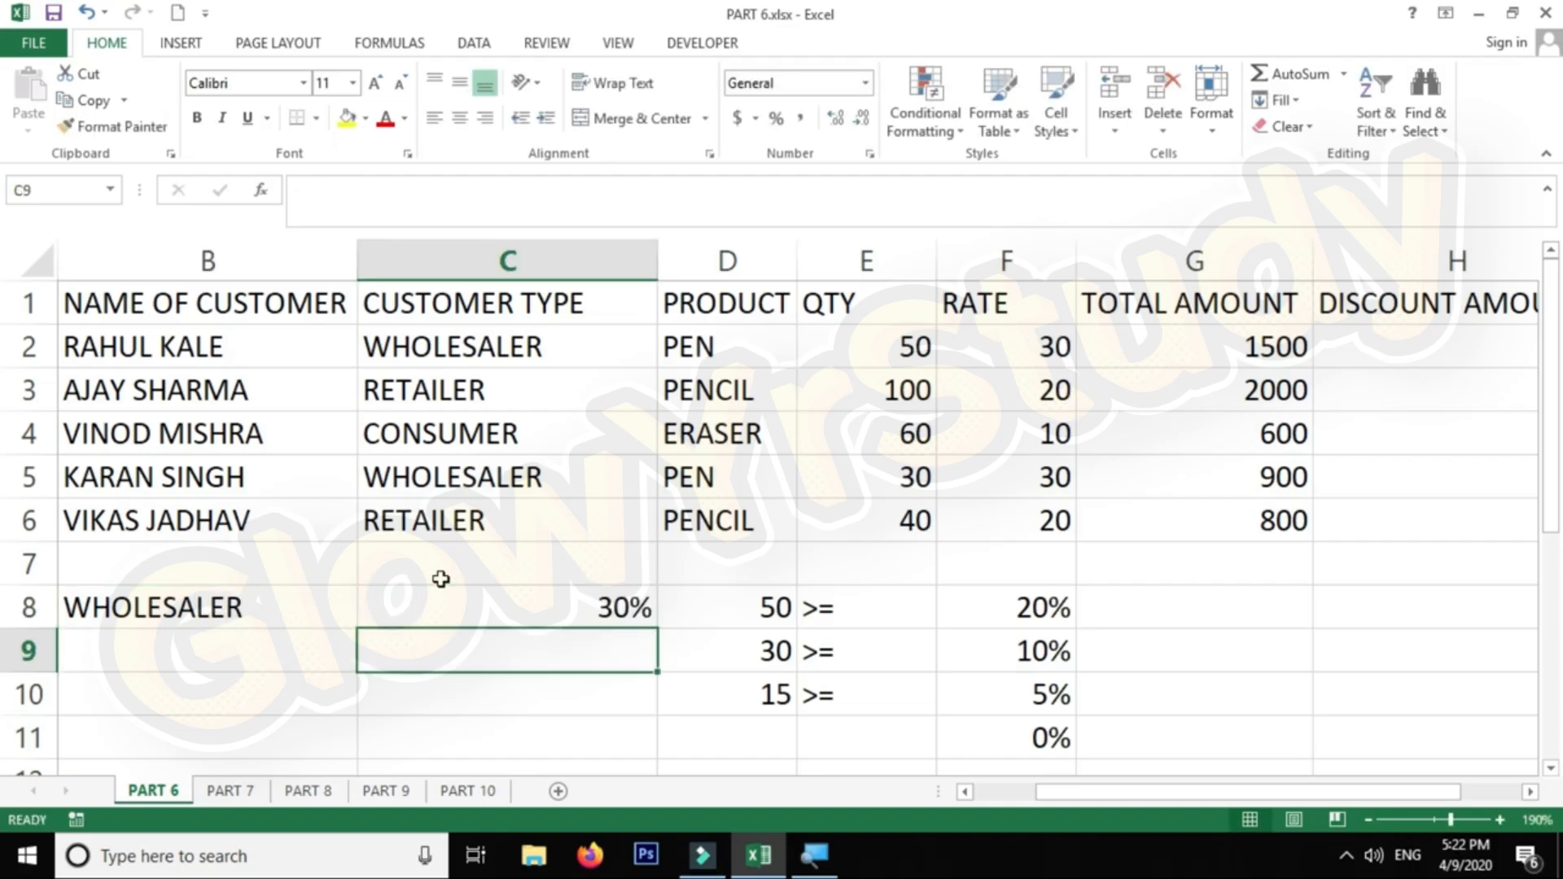
Add RETAILER in B9 with a 20% discount in C9
{"action": "key", "text": "Left"}
{"action": "type", "text": "RETAILER"}
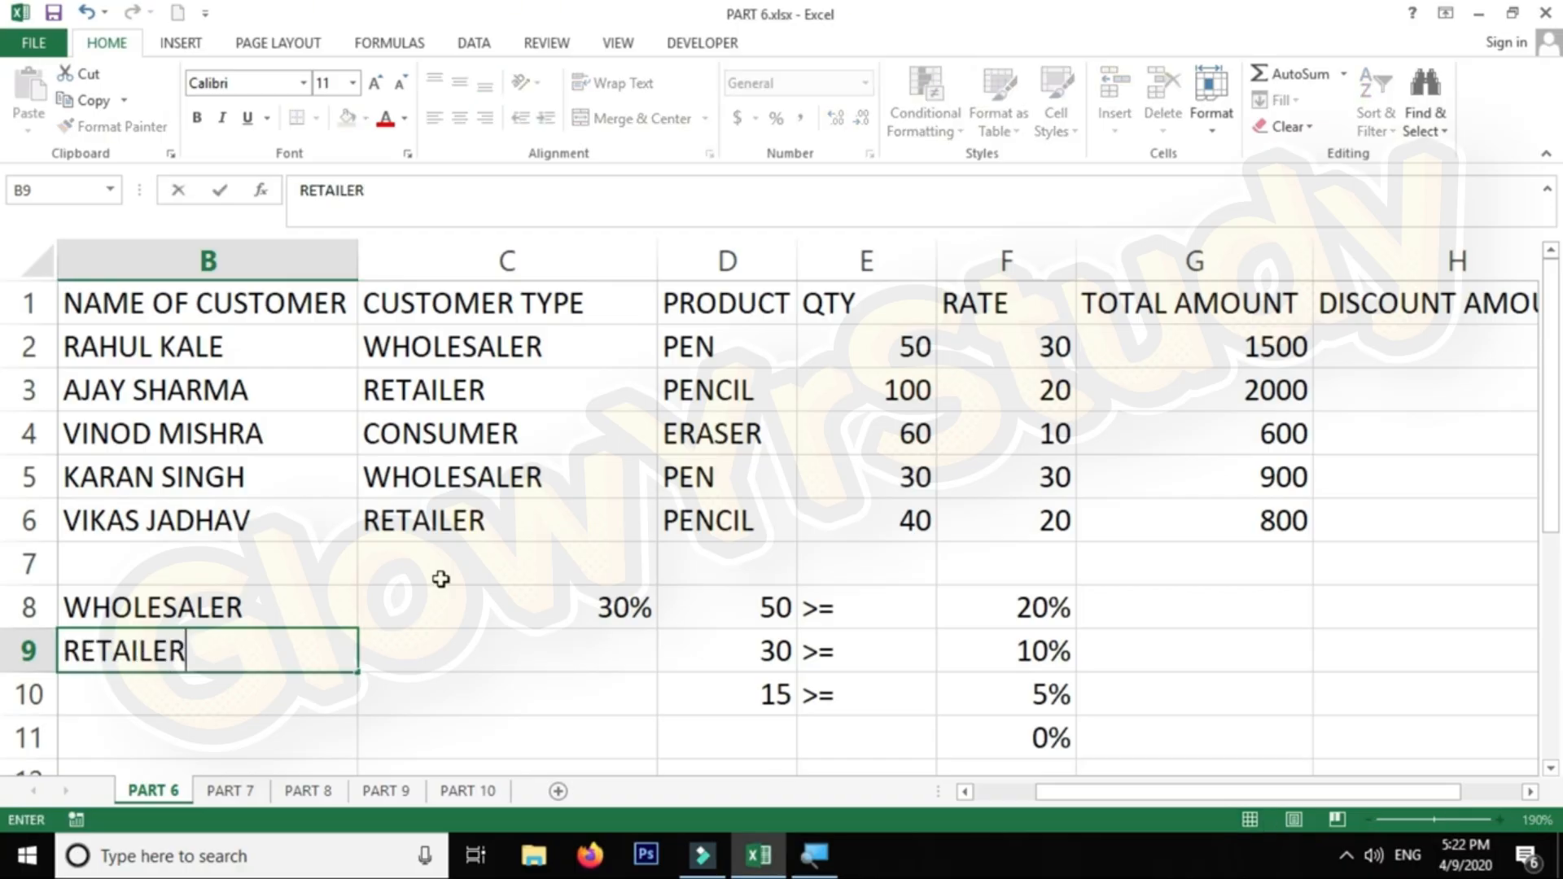
{"action": "key", "text": "Tab"}
{"action": "type", "text": "20"}
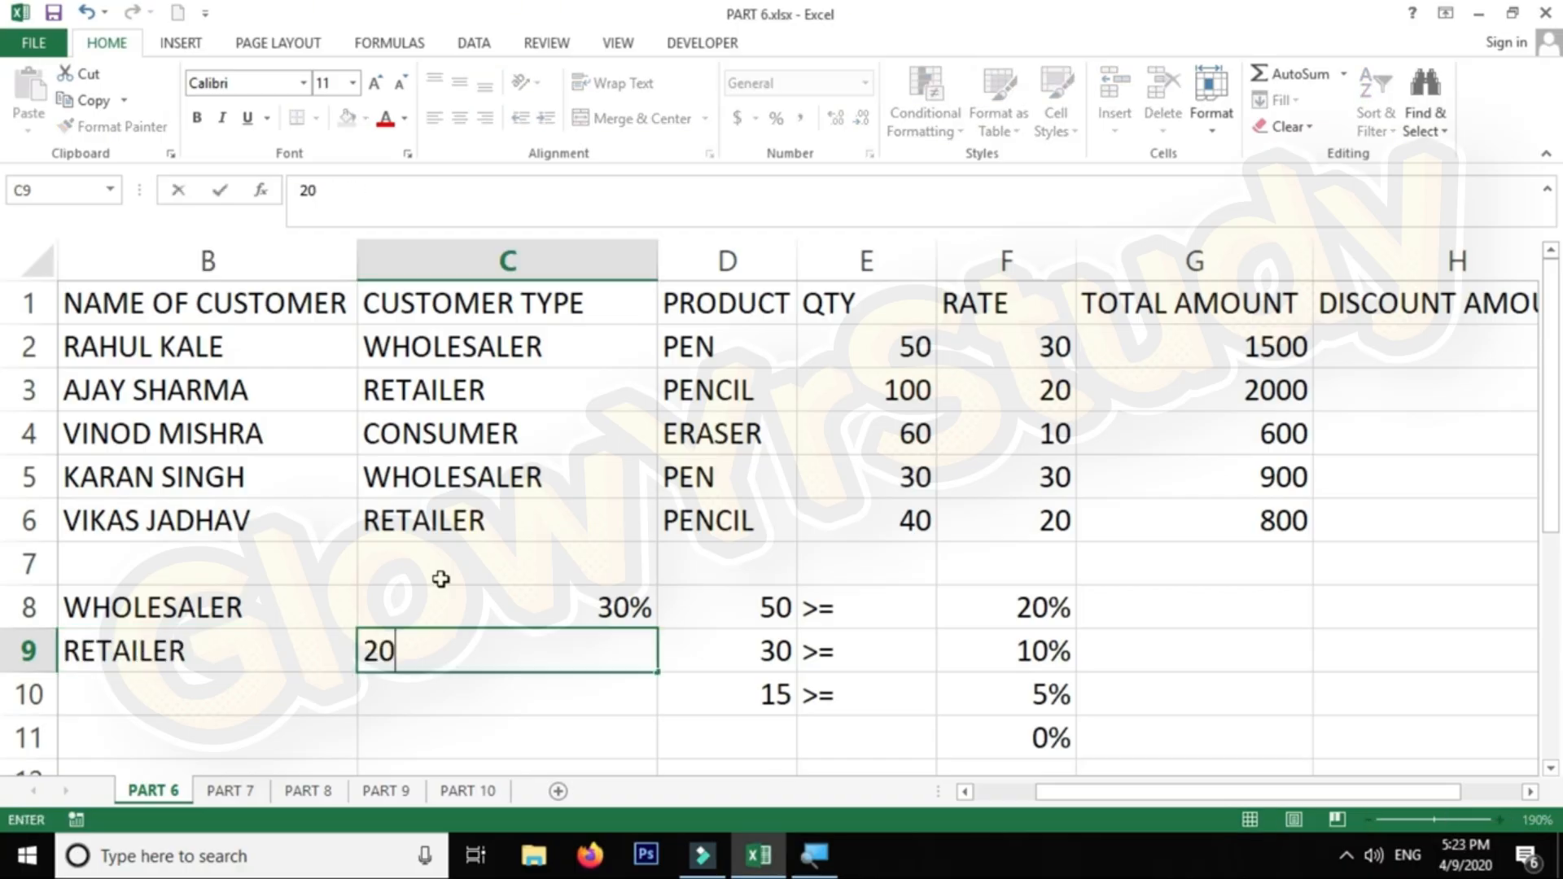
{"action": "type", "text": "%"}
{"action": "key", "text": "Return"}
Enter a 10% discount rate in C10 for the third customer type
{"action": "key", "text": "Left"}
{"action": "key", "text": "Right"}
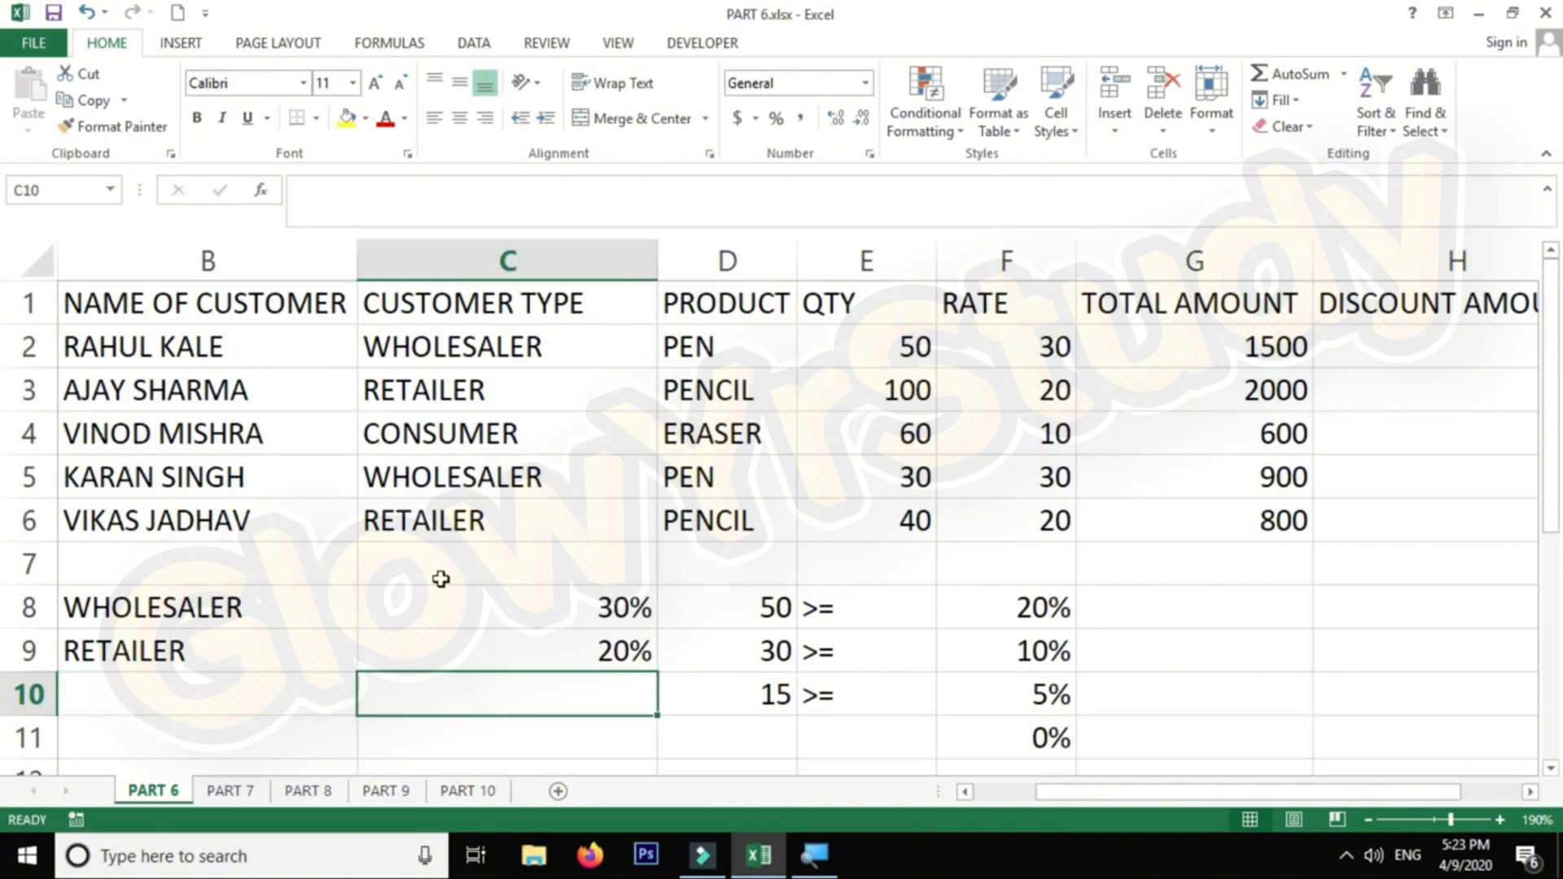
{"action": "type", "text": "10"}
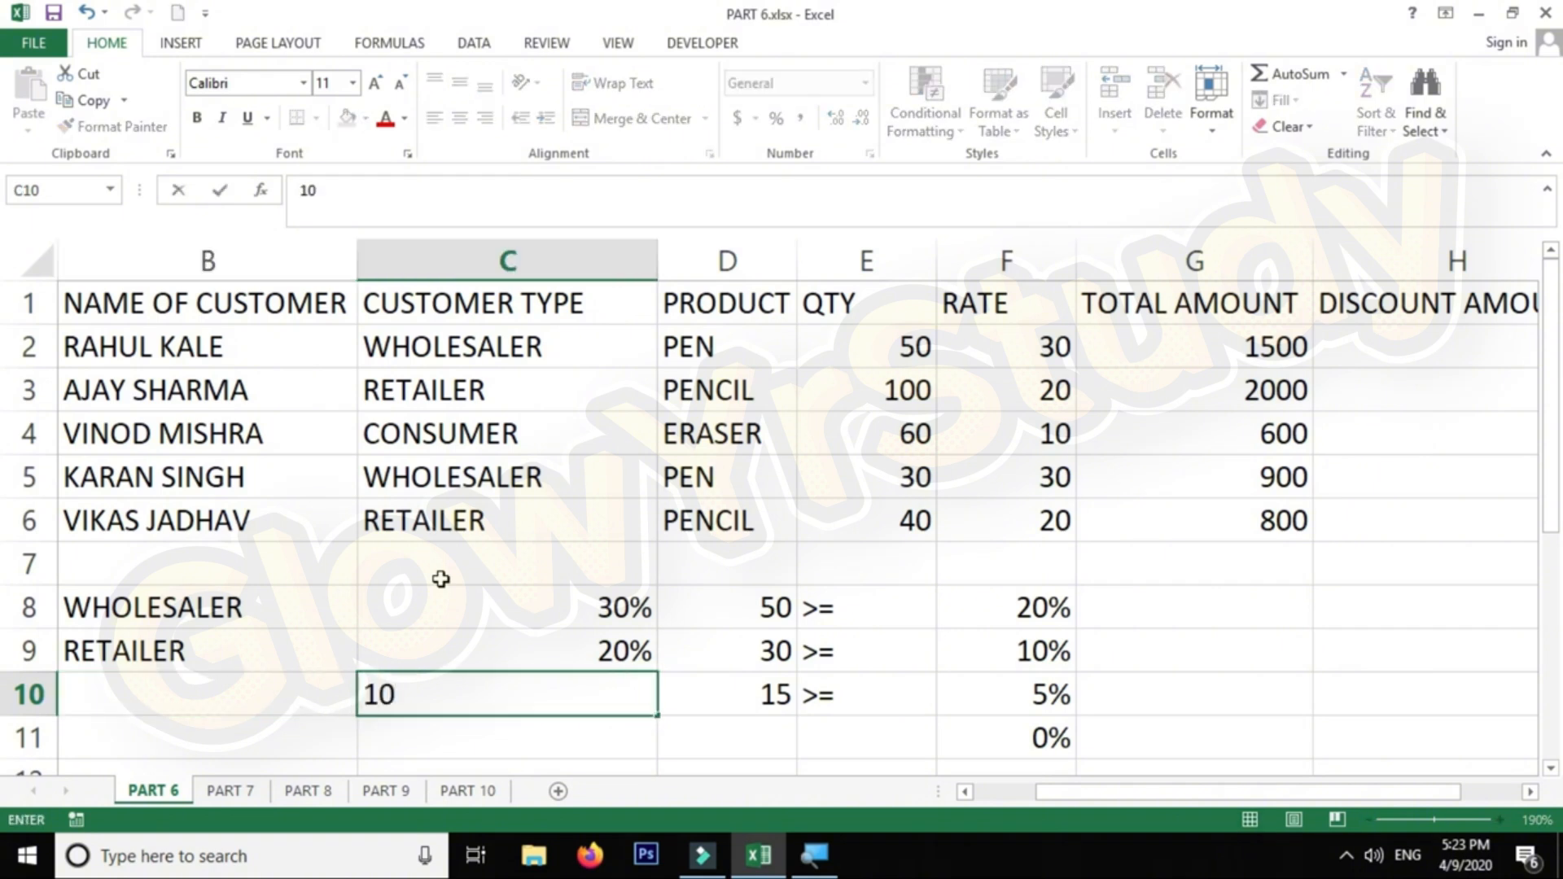
{"action": "type", "text": "%"}
{"action": "key", "text": "Tab"}
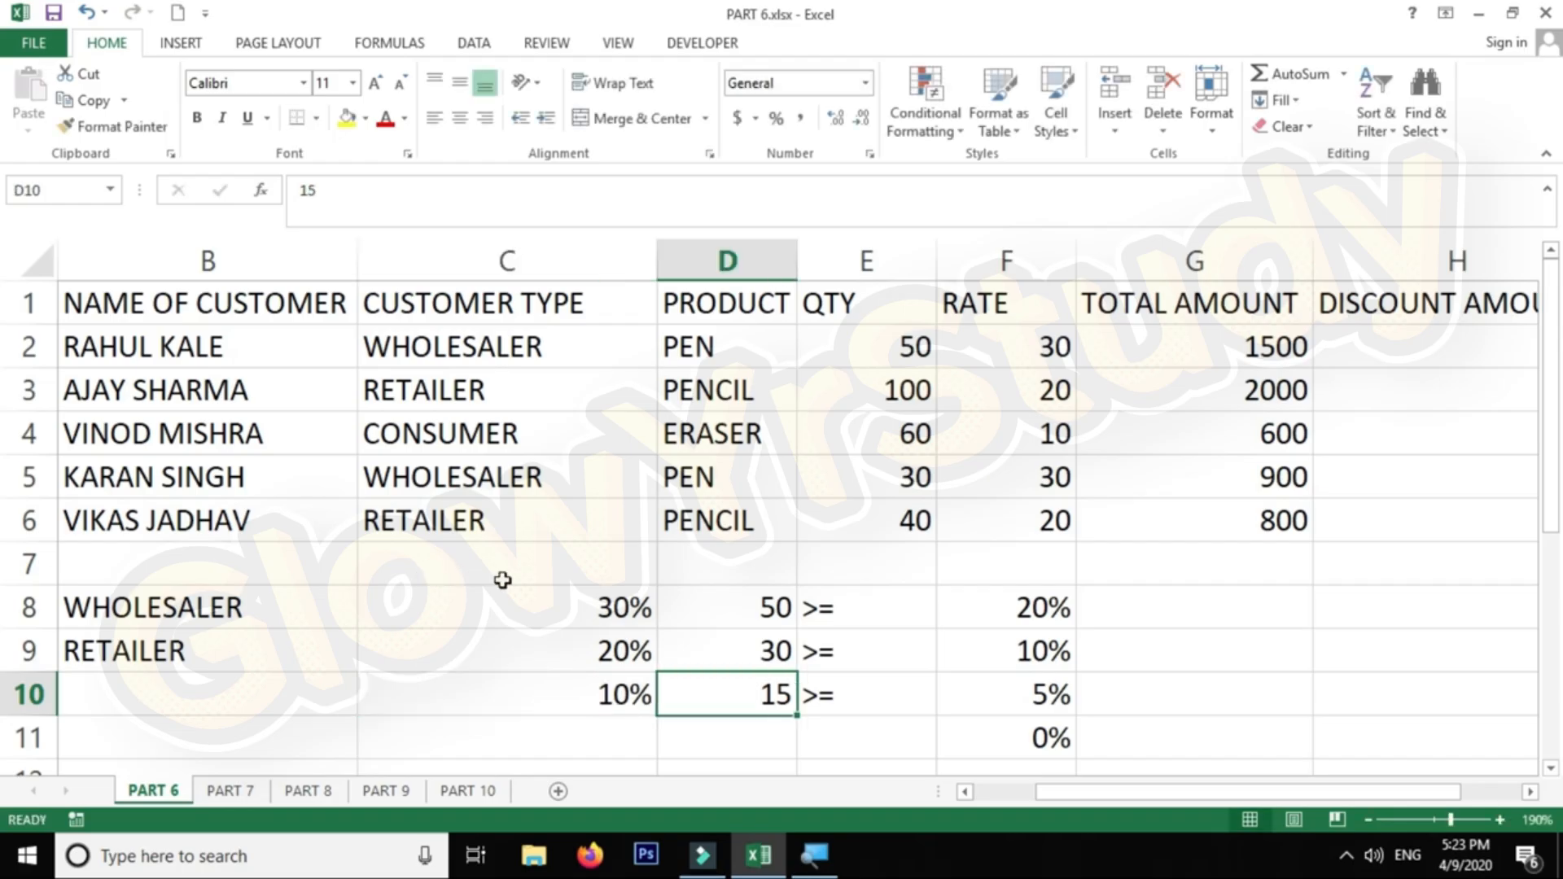
{"action": "left_click_drag", "start_coordinate": [560, 607], "coordinate": [548, 694]}
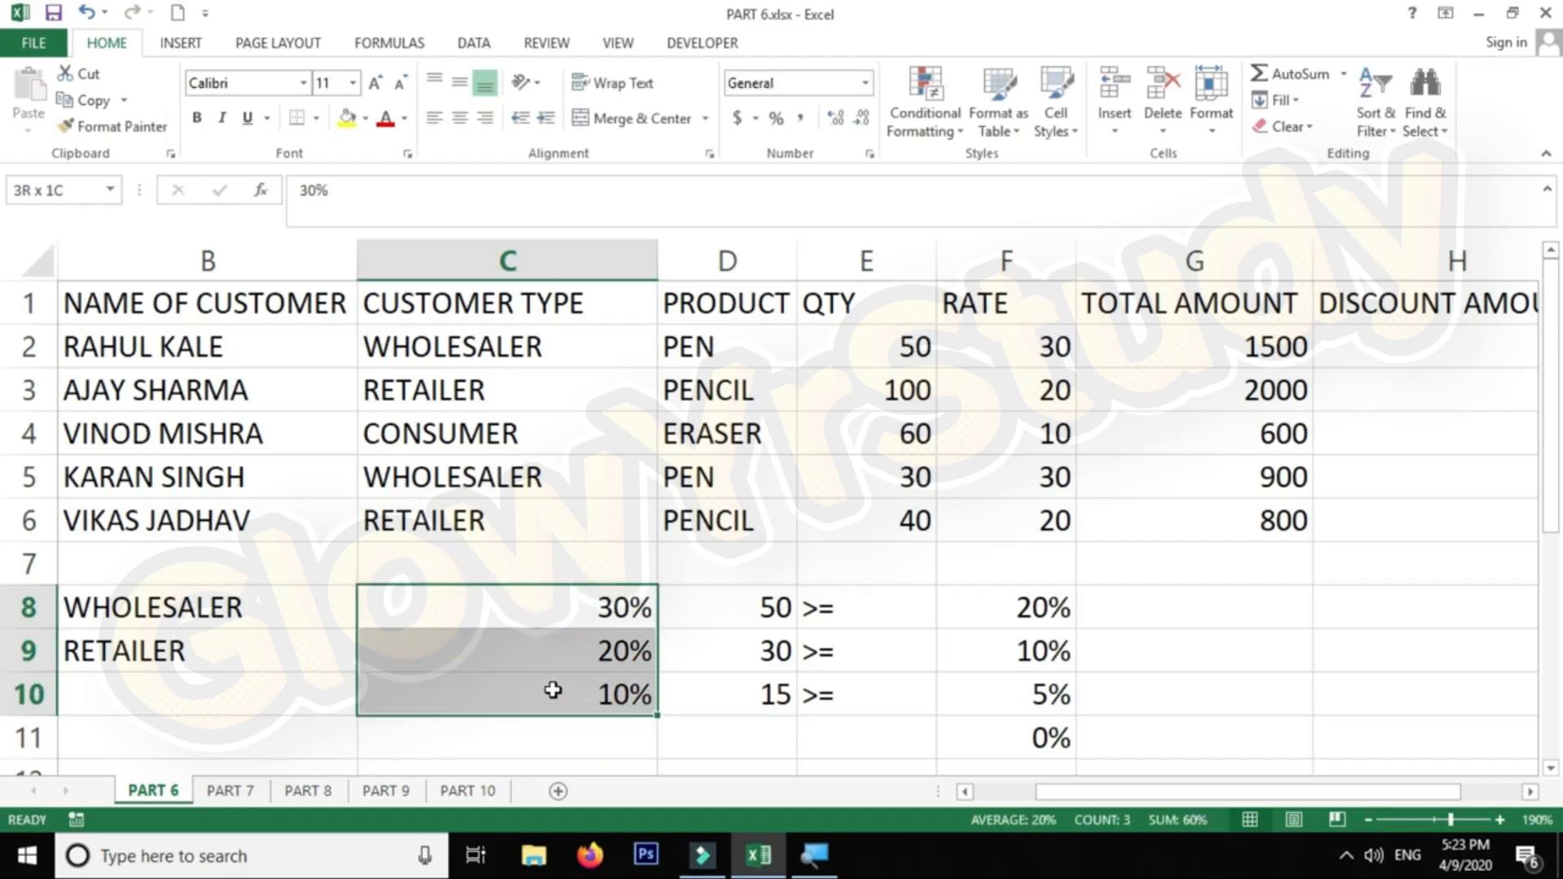
{"action": "left_click", "coordinate": [552, 694]}
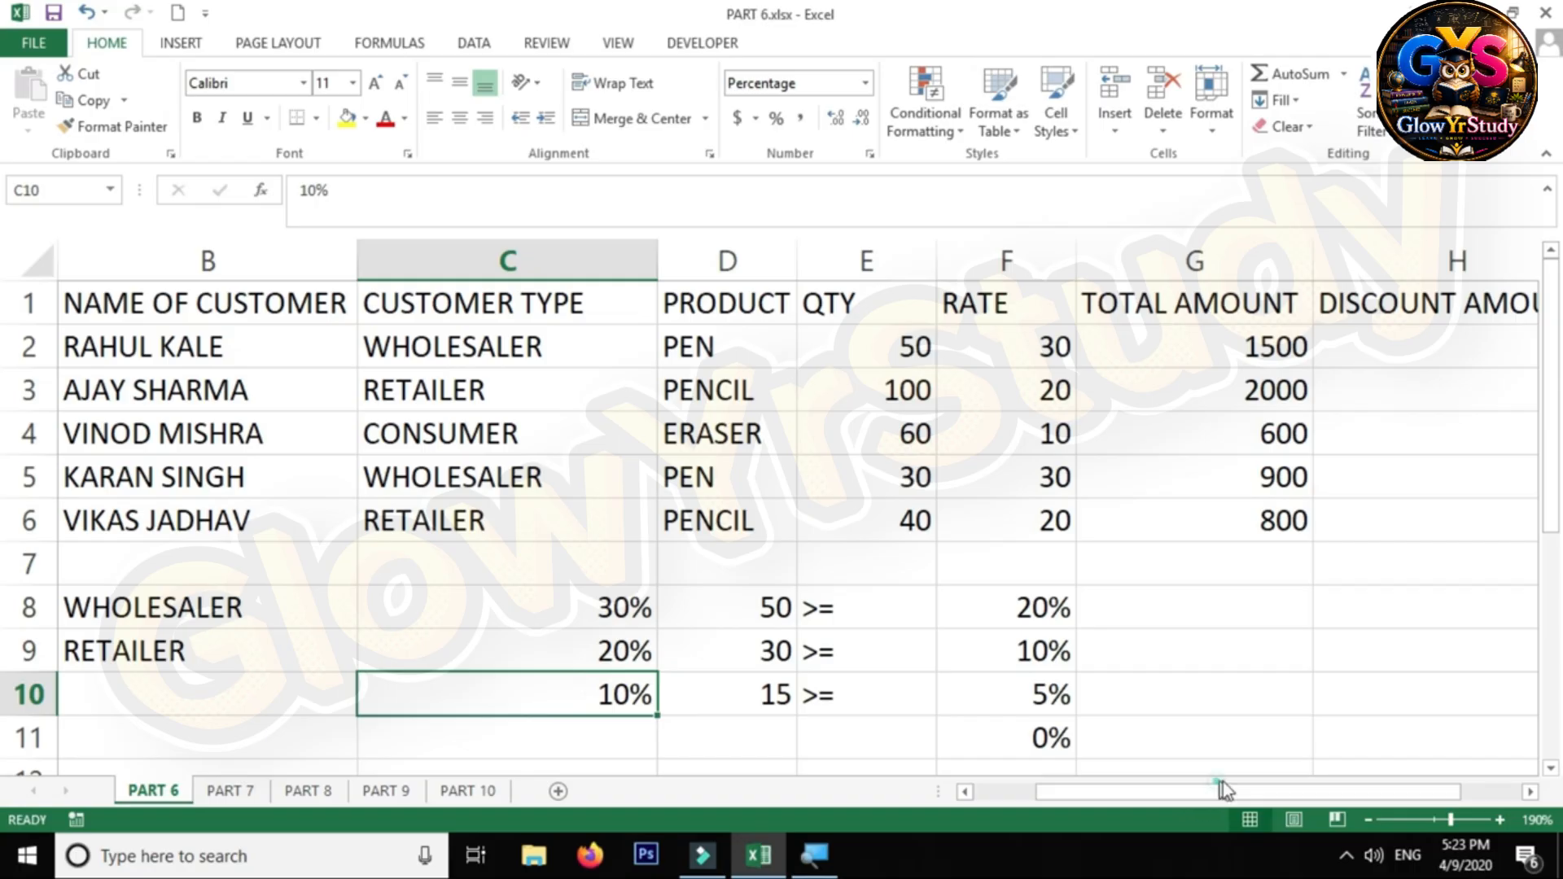
Insert a blank column H between the TOTAL AMOUNT and DISCOUNT AMOUNT columns
{"action": "left_click_drag", "start_coordinate": [1220, 794], "coordinate": [1347, 802]}
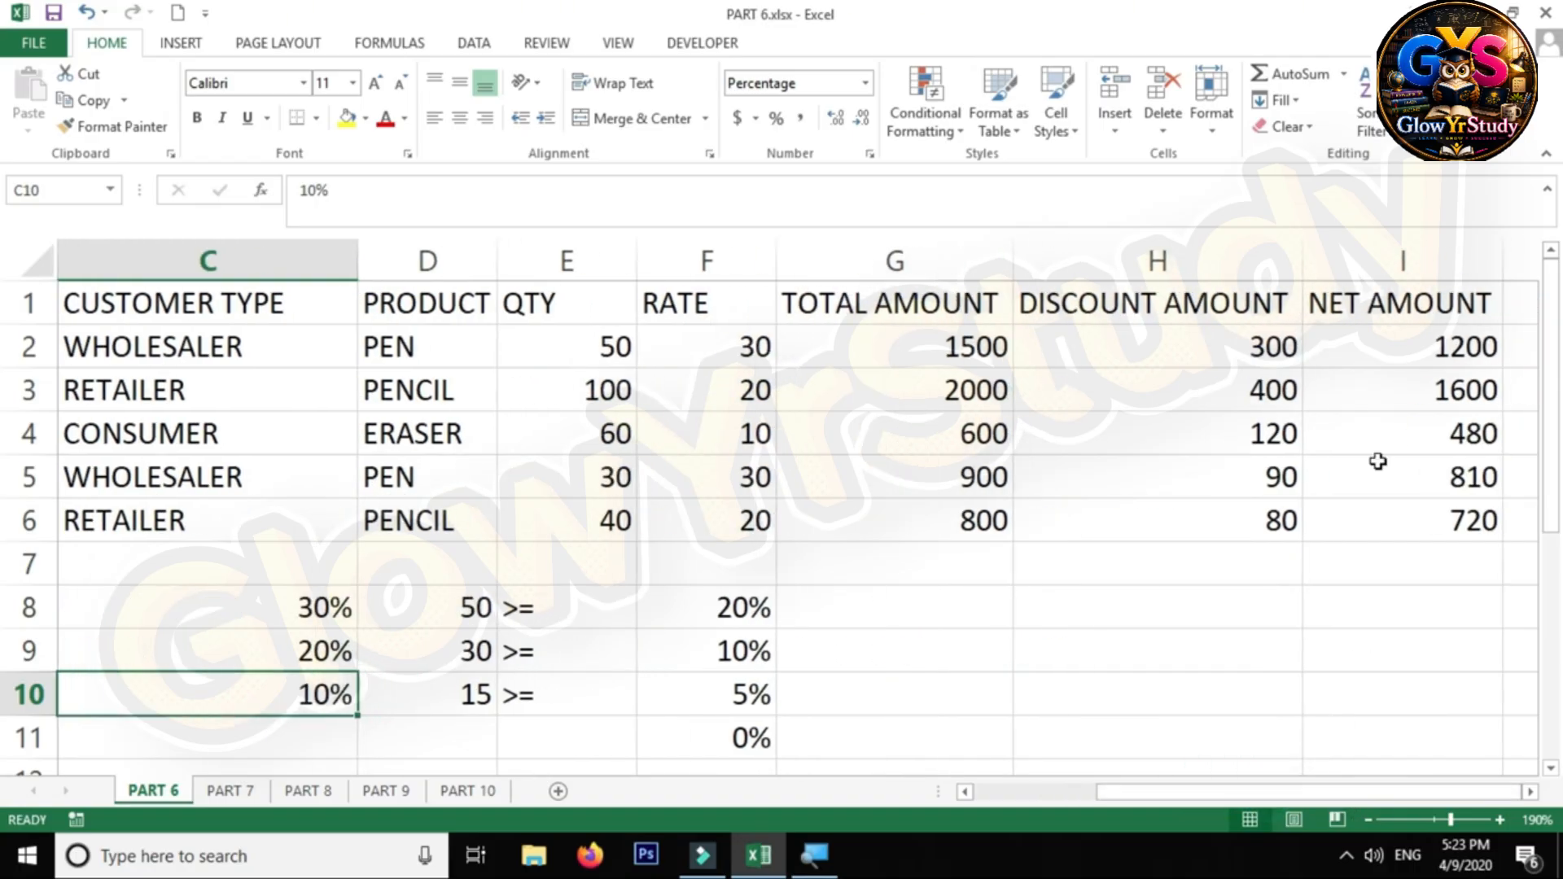
{"action": "left_click", "coordinate": [1132, 262]}
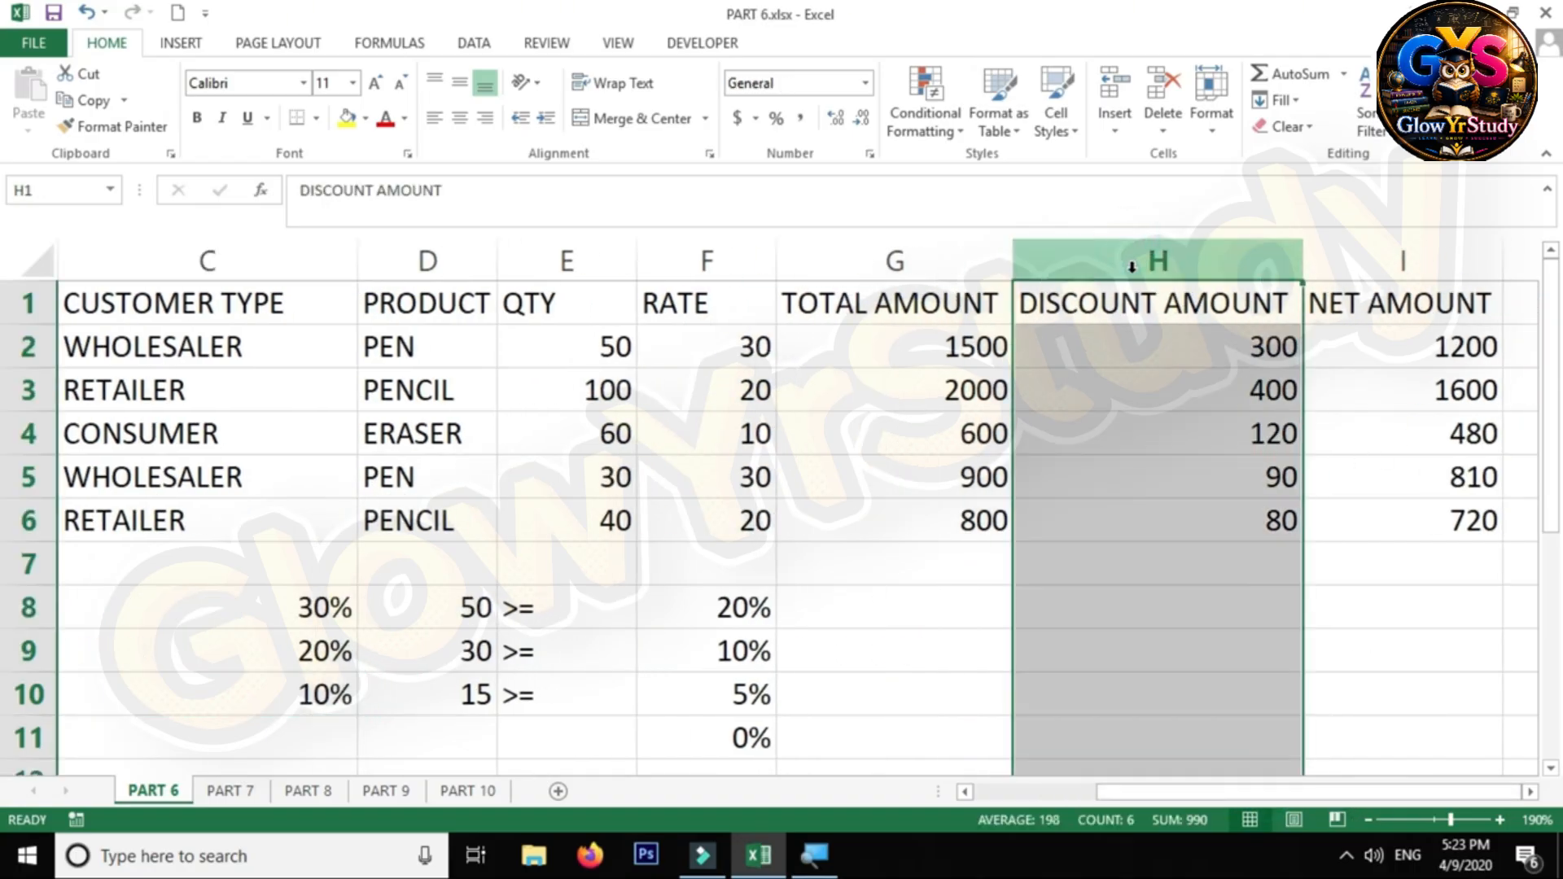
{"action": "right_click", "coordinate": [1132, 266]}
{"action": "left_click", "coordinate": [1221, 413]}
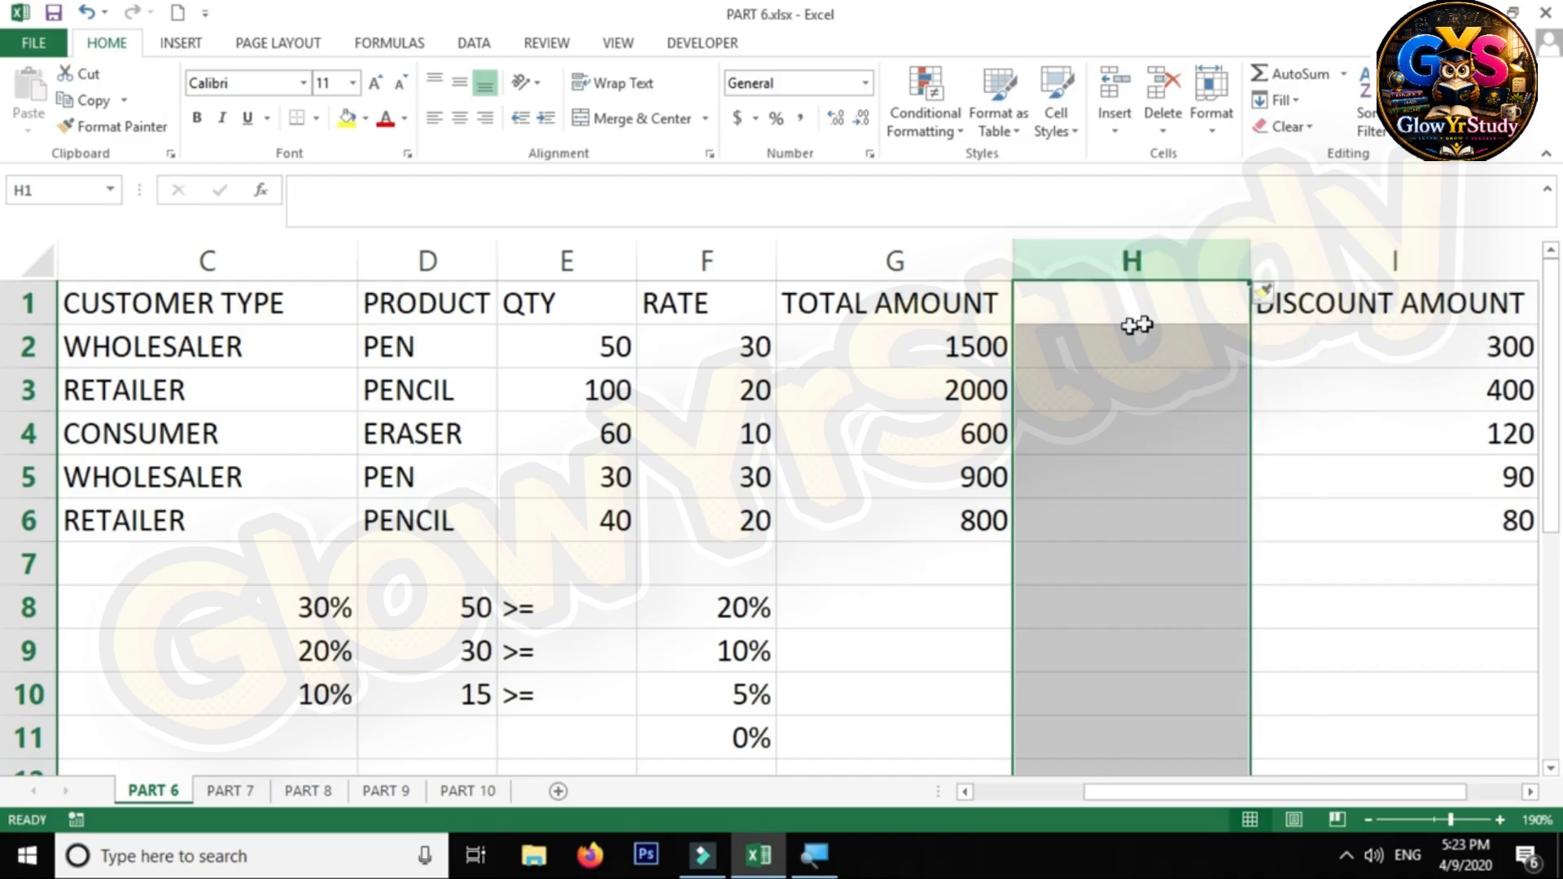
{"action": "left_click", "coordinate": [1339, 307]}
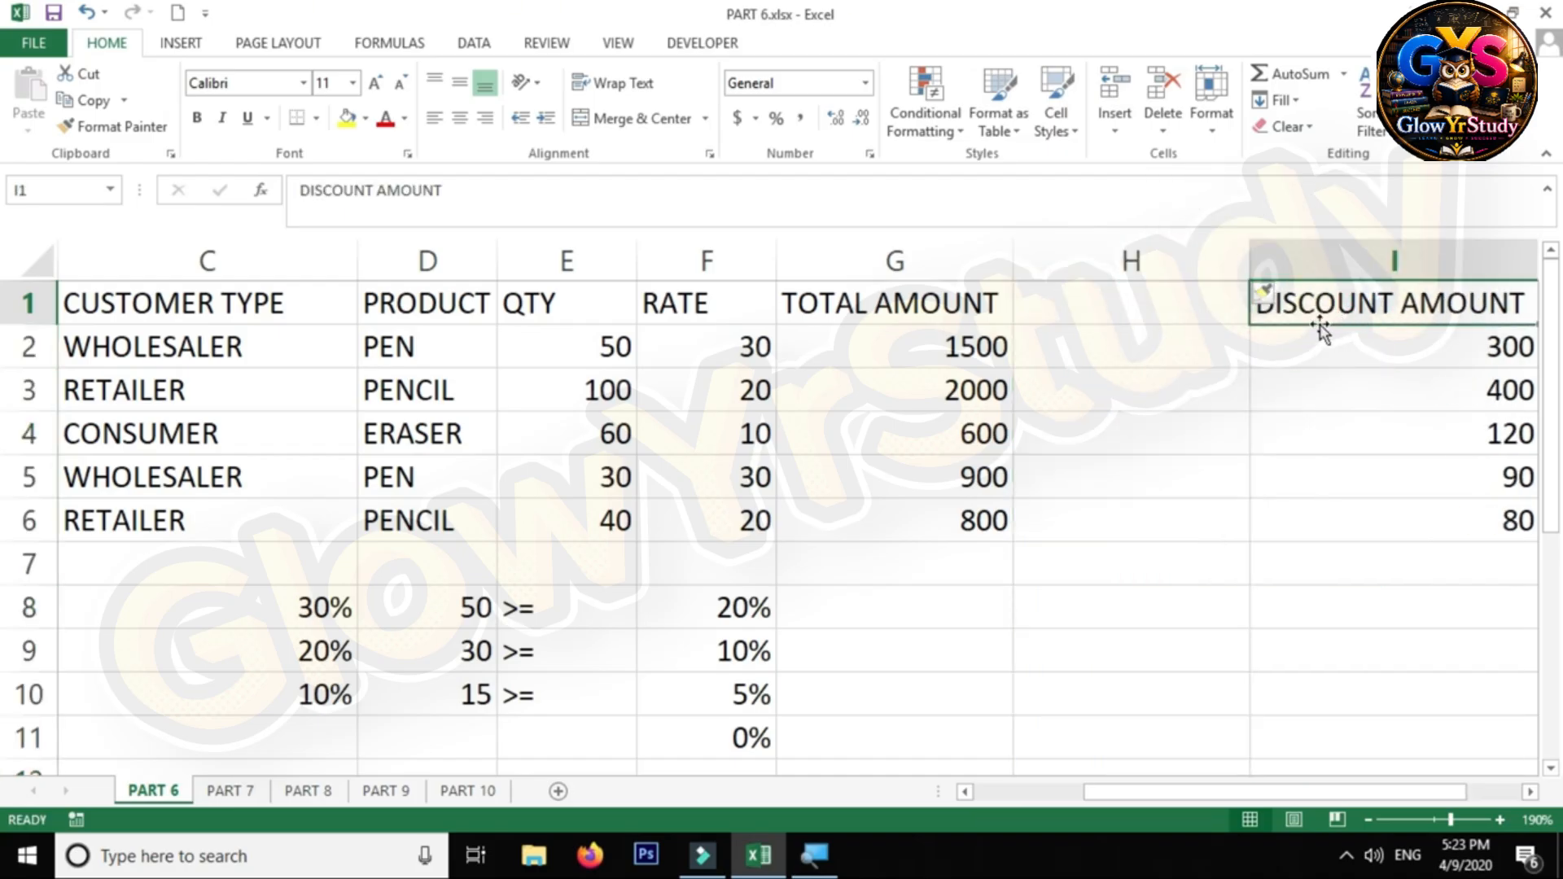
{"action": "left_click_drag", "start_coordinate": [1320, 330], "coordinate": [1270, 356]}
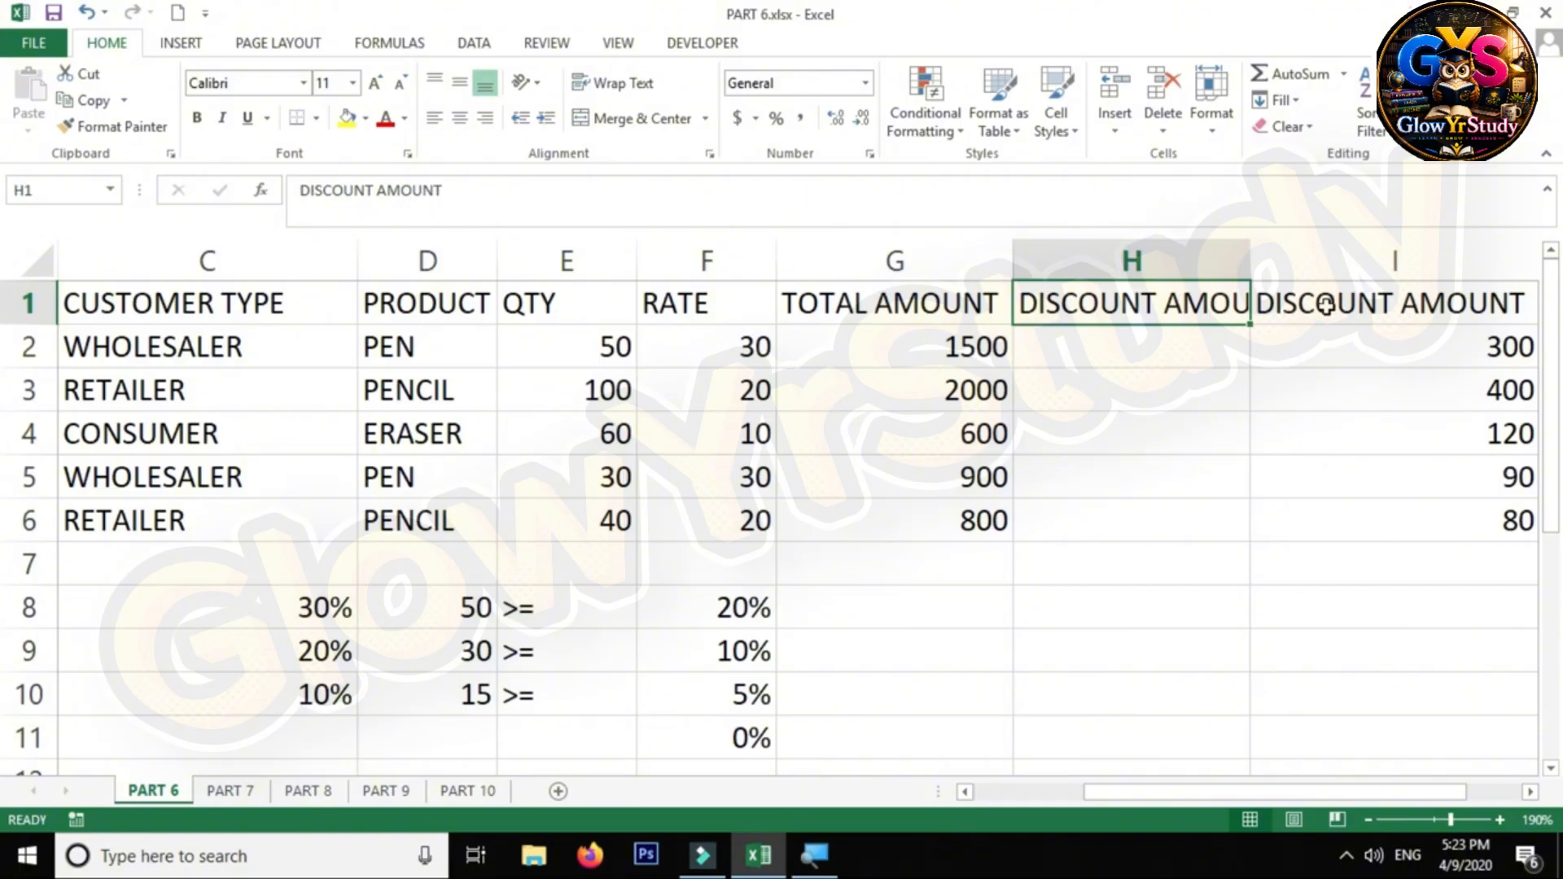
{"action": "key", "text": "Delete"}
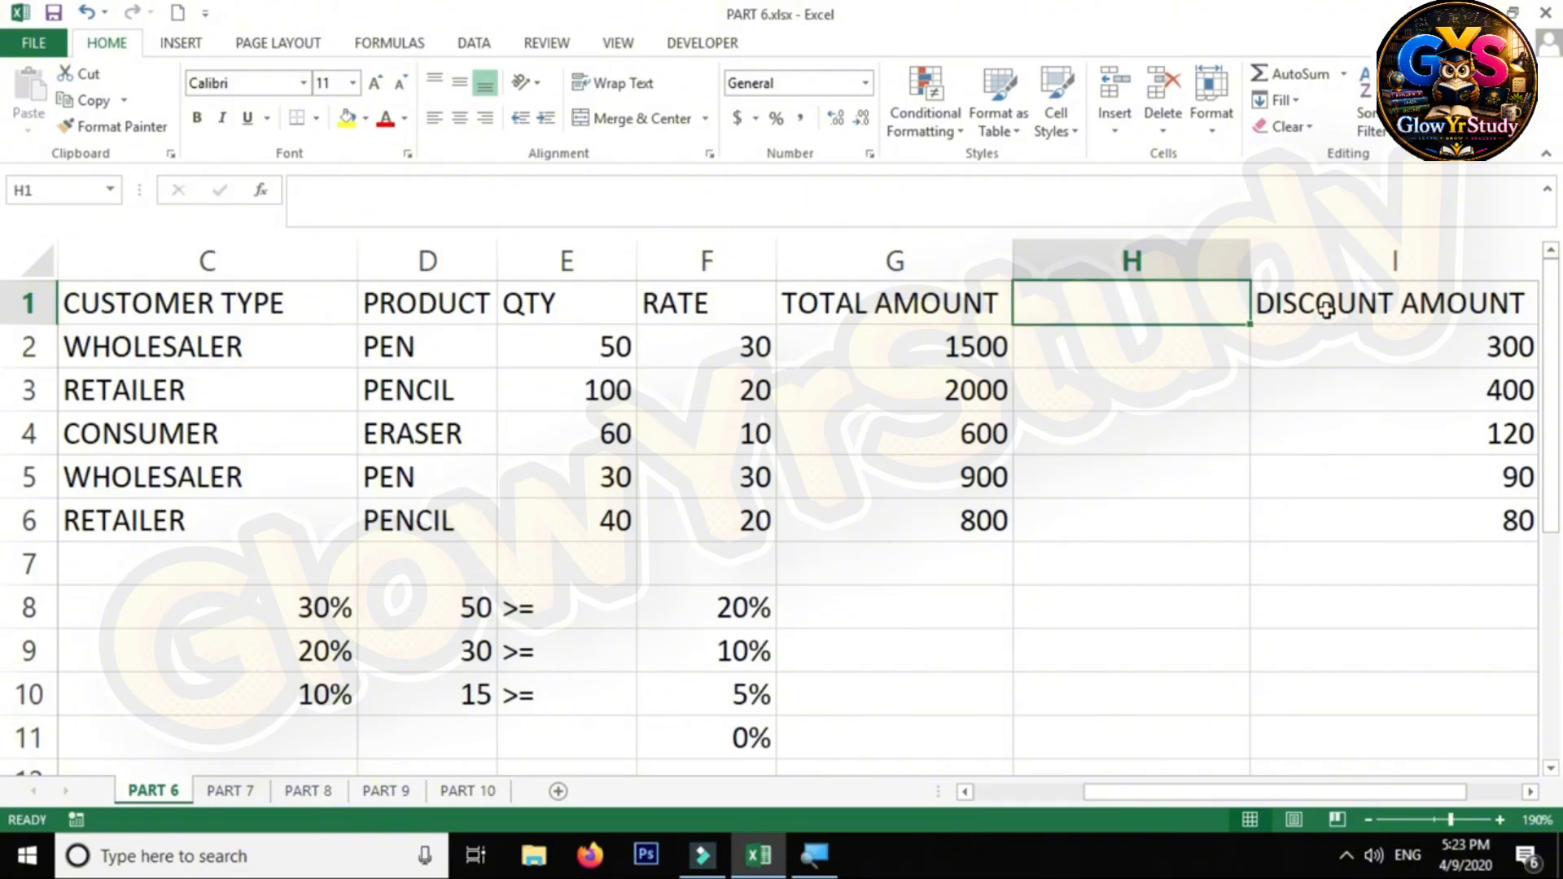
Copy the DISCOUNT AMOUNT header from I1 into H1 and fit column H's width to the text
{"action": "left_click", "coordinate": [1330, 305]}
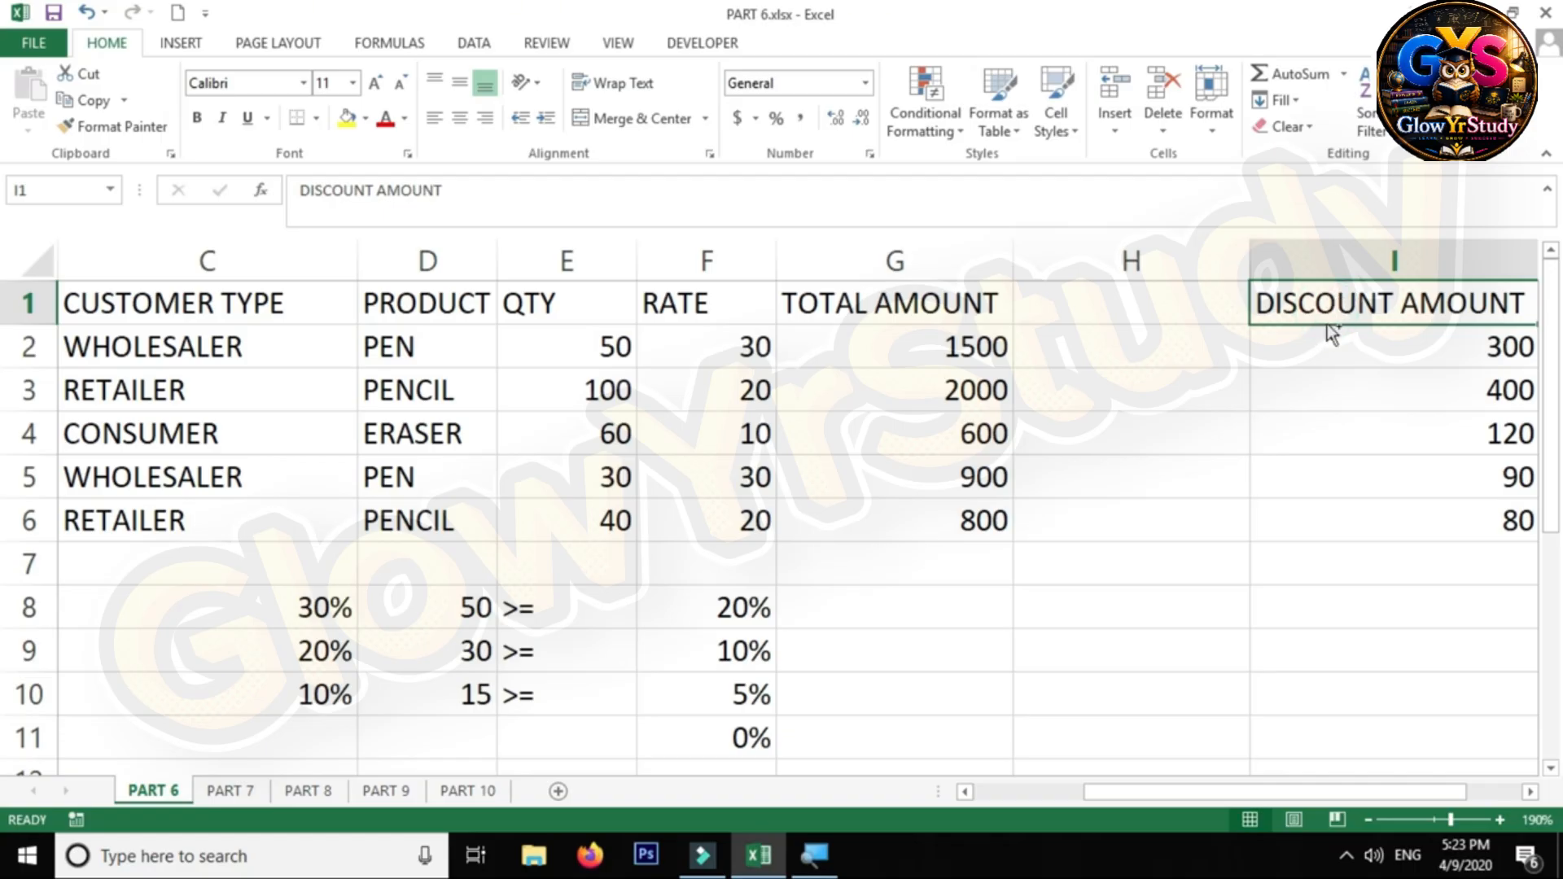
{"action": "left_click_drag", "start_coordinate": [1335, 330], "coordinate": [1091, 334]}
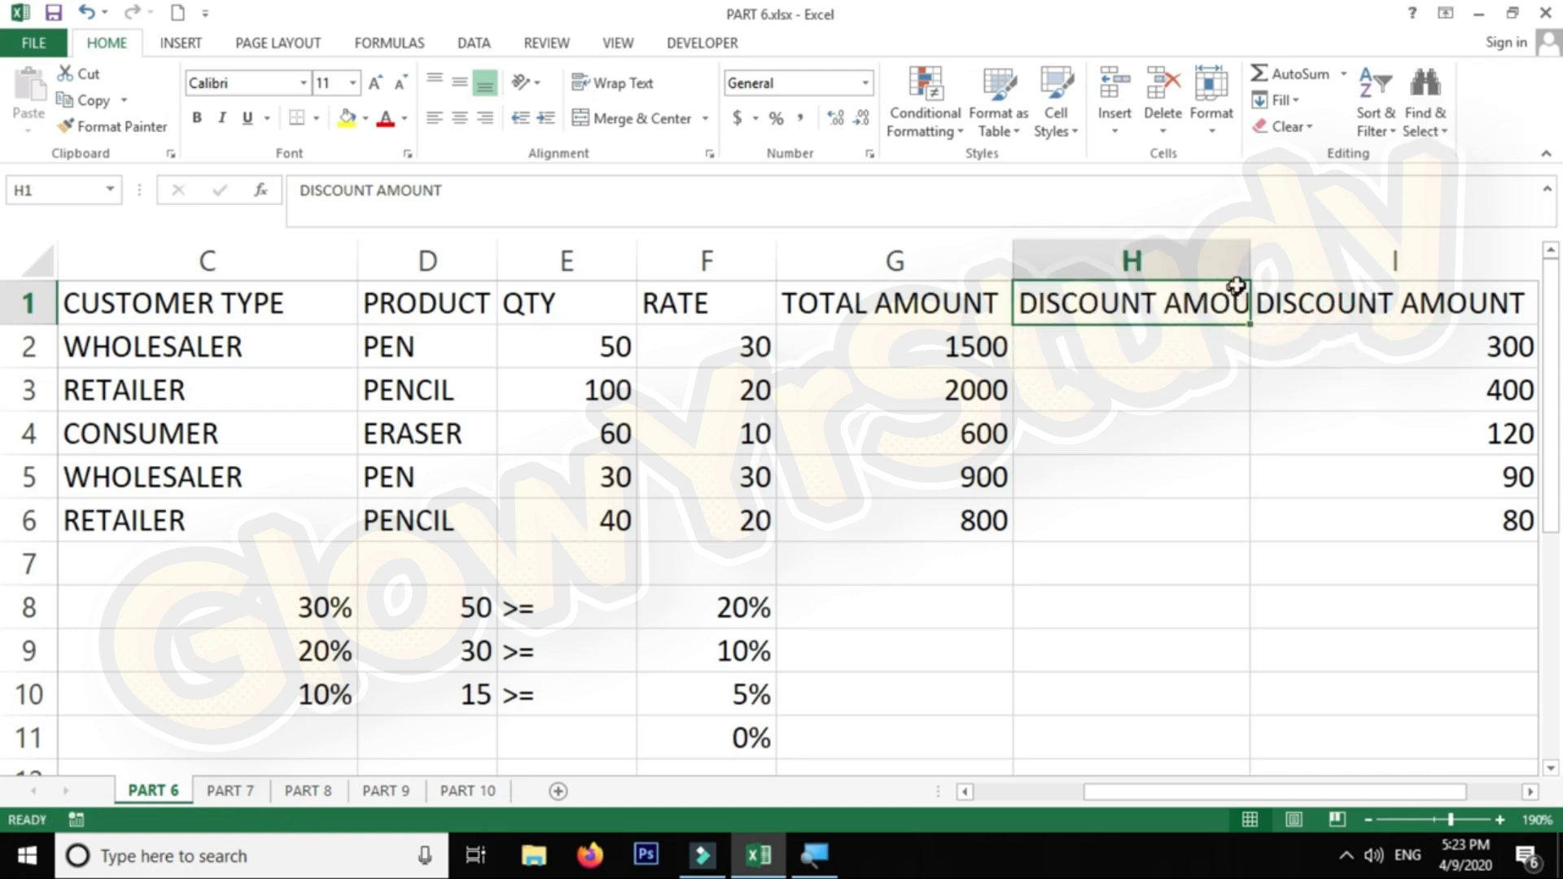
{"action": "double_click", "coordinate": [1250, 260]}
{"action": "left_click", "coordinate": [1389, 308]}
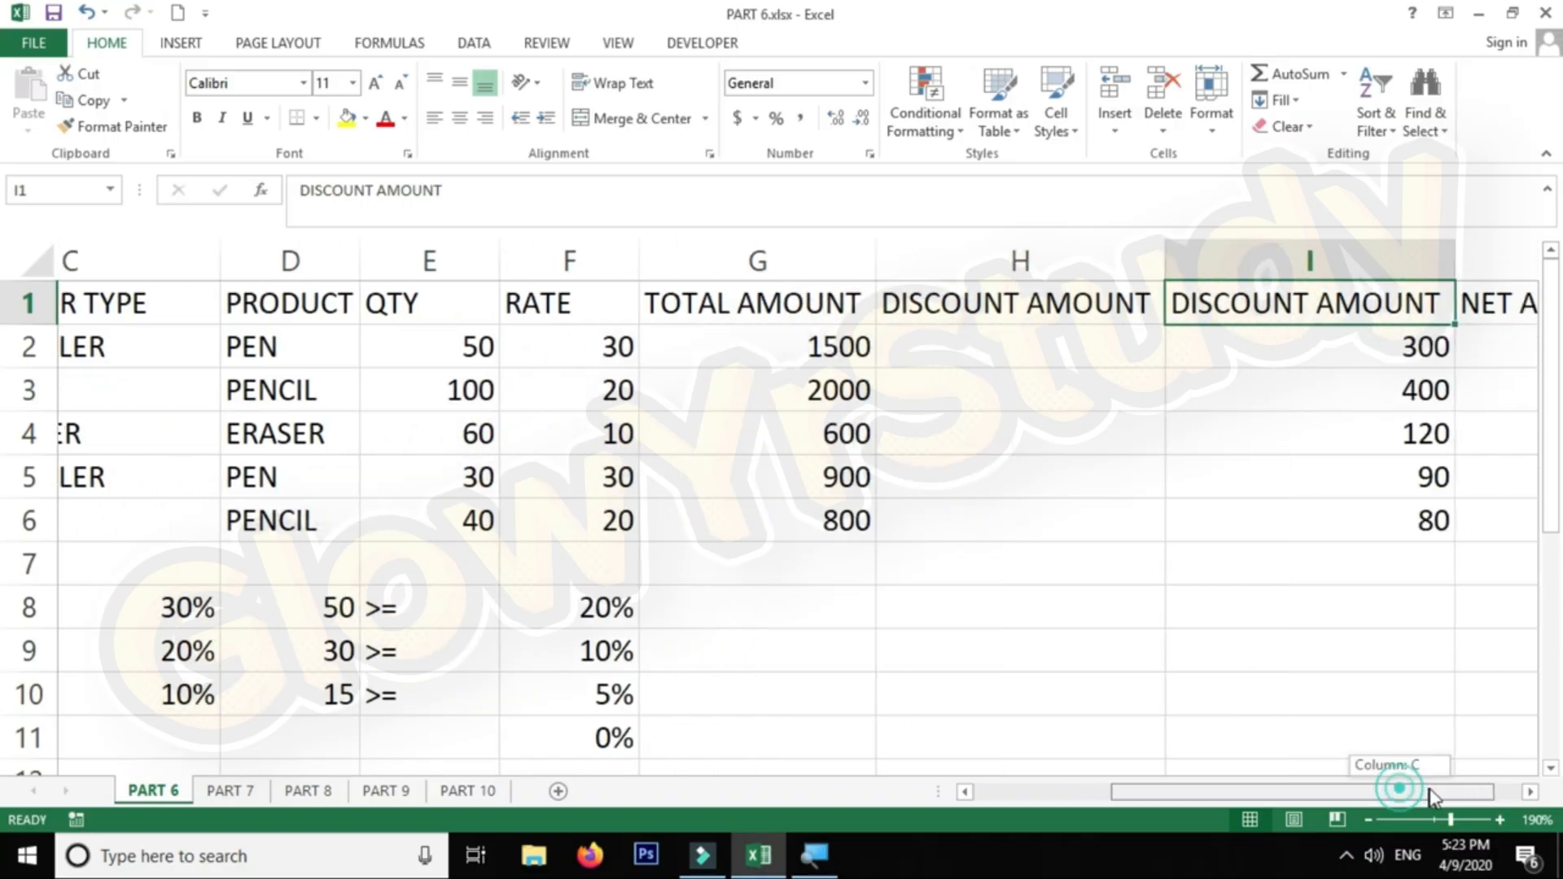
Start an IF formula in H2 that tests whether the customer type in C2 equals "WHOLESALER"
{"action": "scroll", "coordinate": [1169, 447], "scroll_direction": "right", "scroll_amount": 2}
{"action": "left_click", "coordinate": [882, 350]}
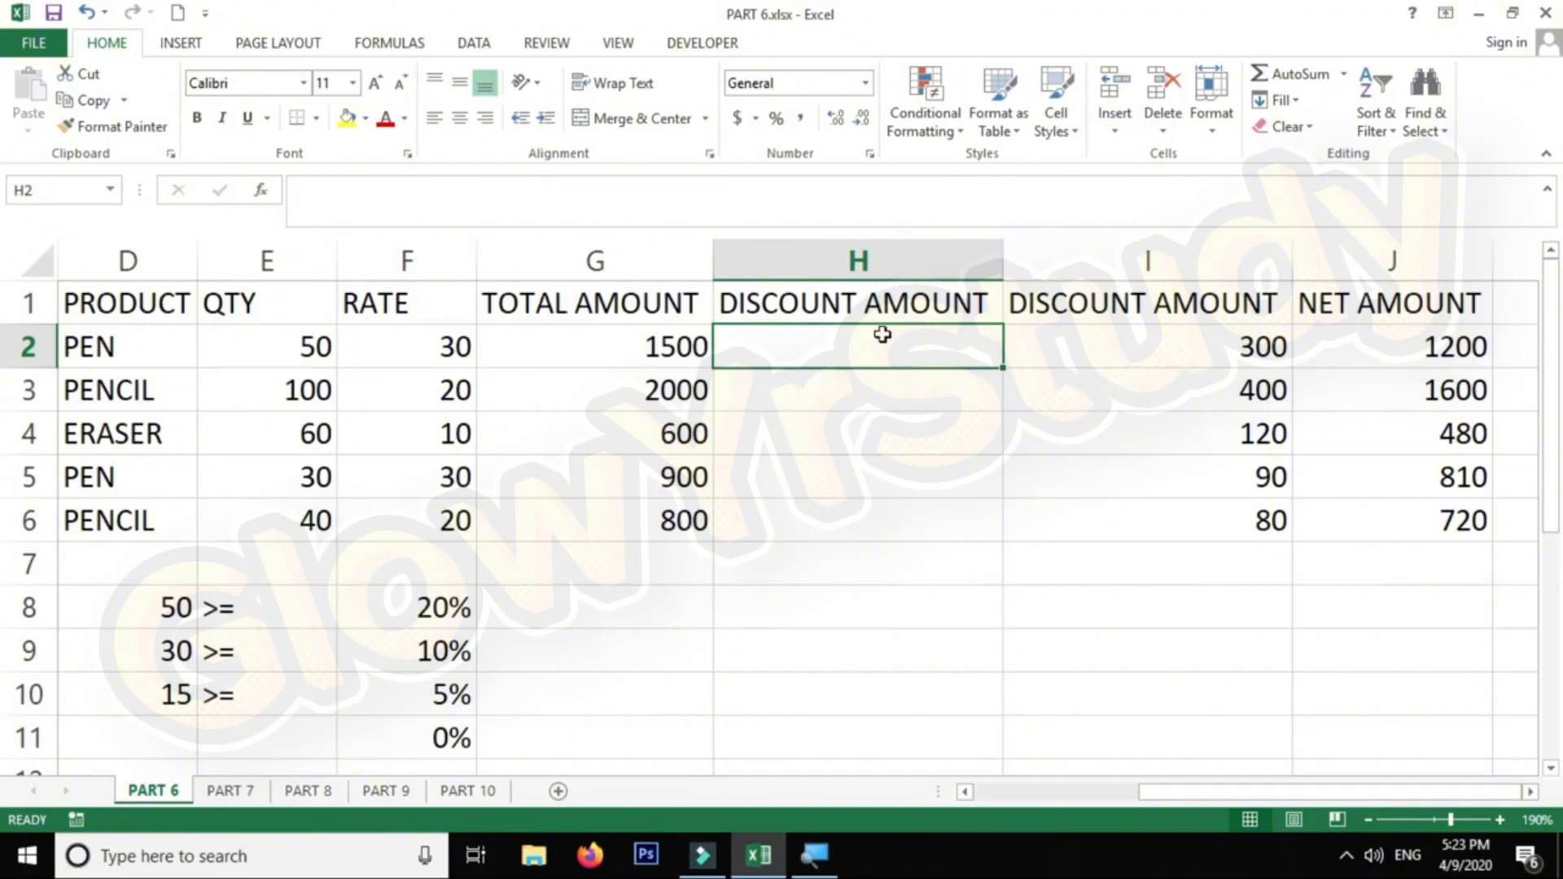
{"action": "type", "text": "="}
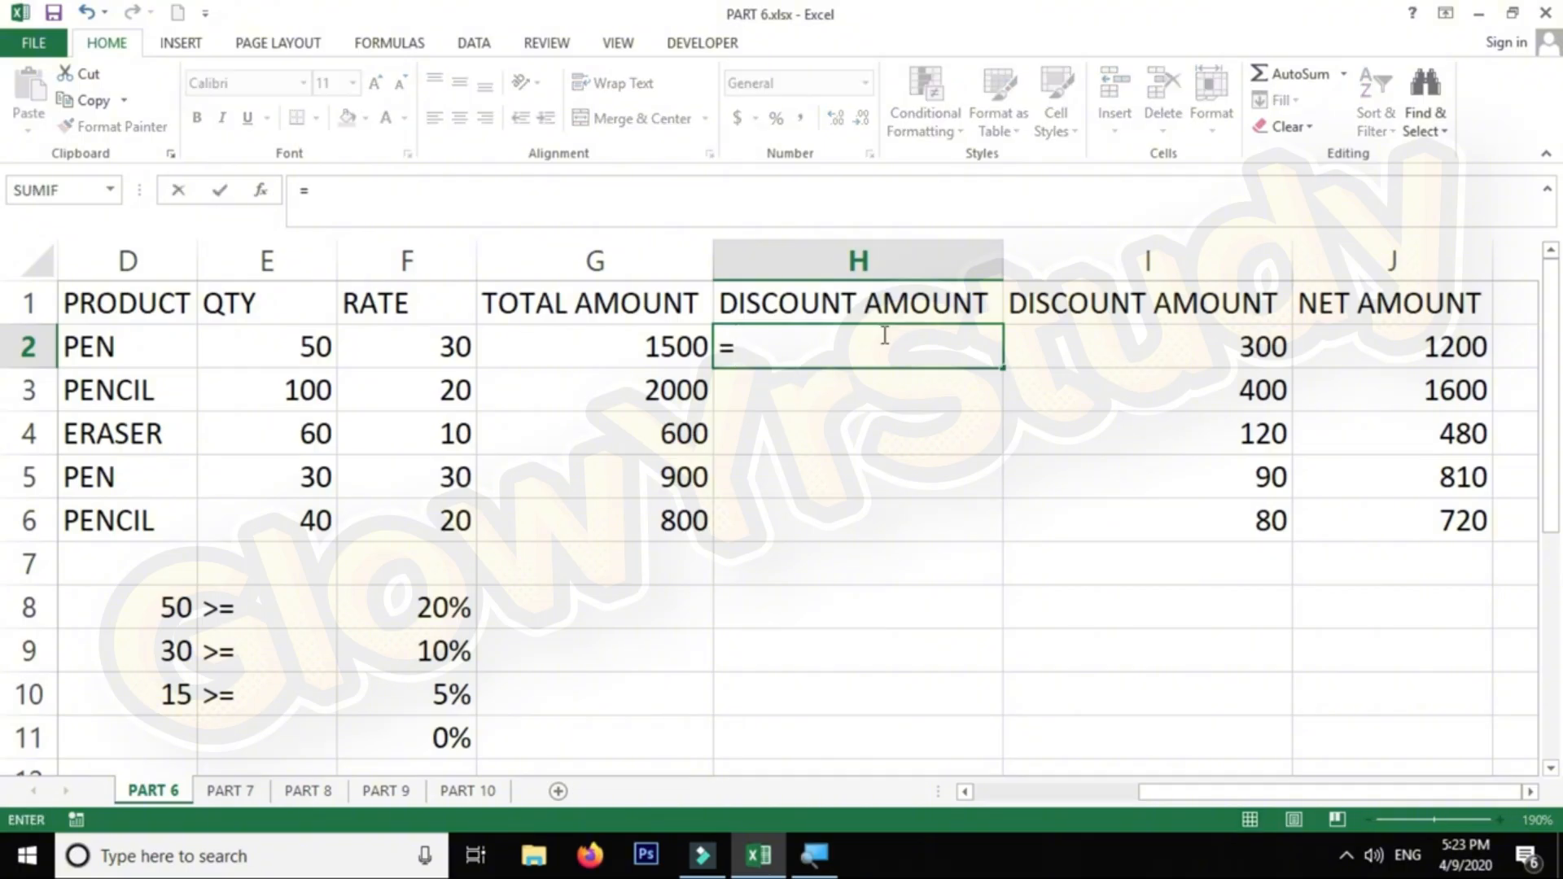
{"action": "type", "text": "IF("}
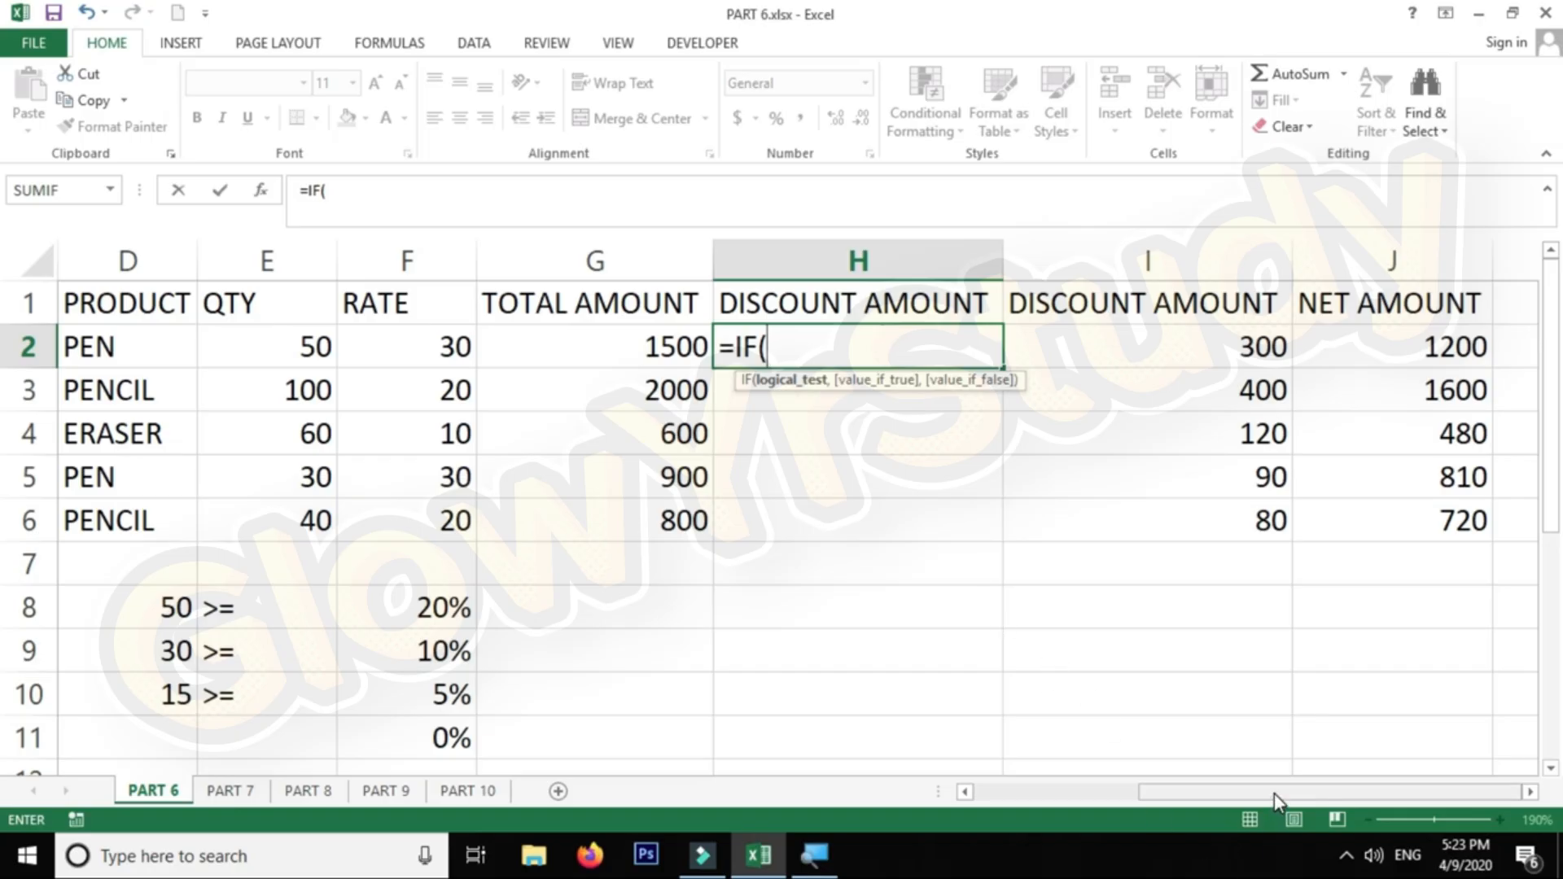
{"action": "left_click_drag", "start_coordinate": [1273, 793], "coordinate": [1217, 787]}
{"action": "left_click", "coordinate": [276, 360]}
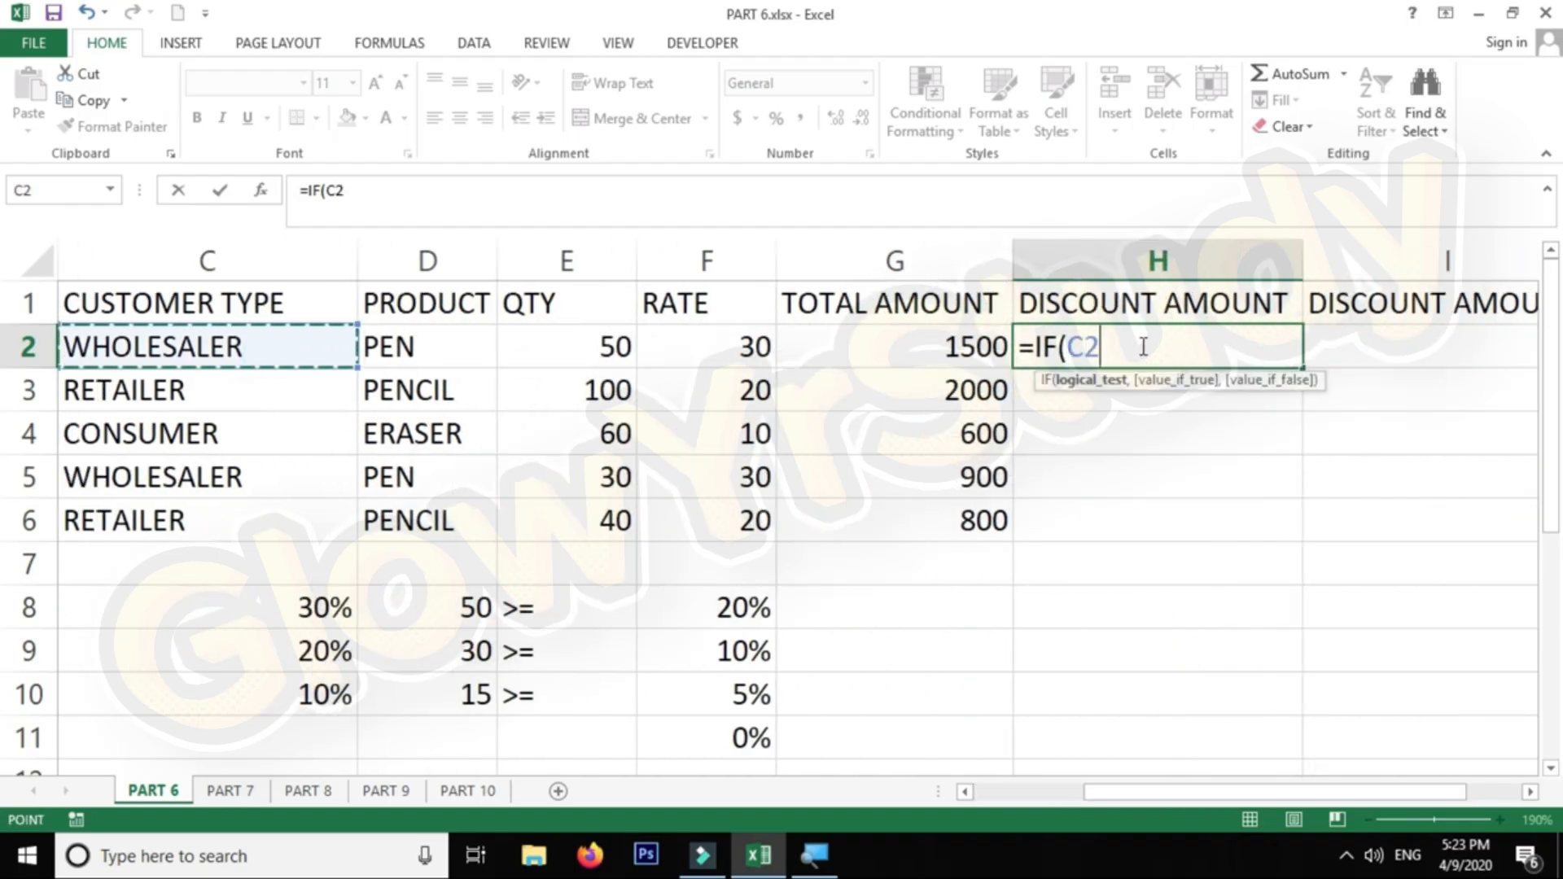
{"action": "type", "text": "="}
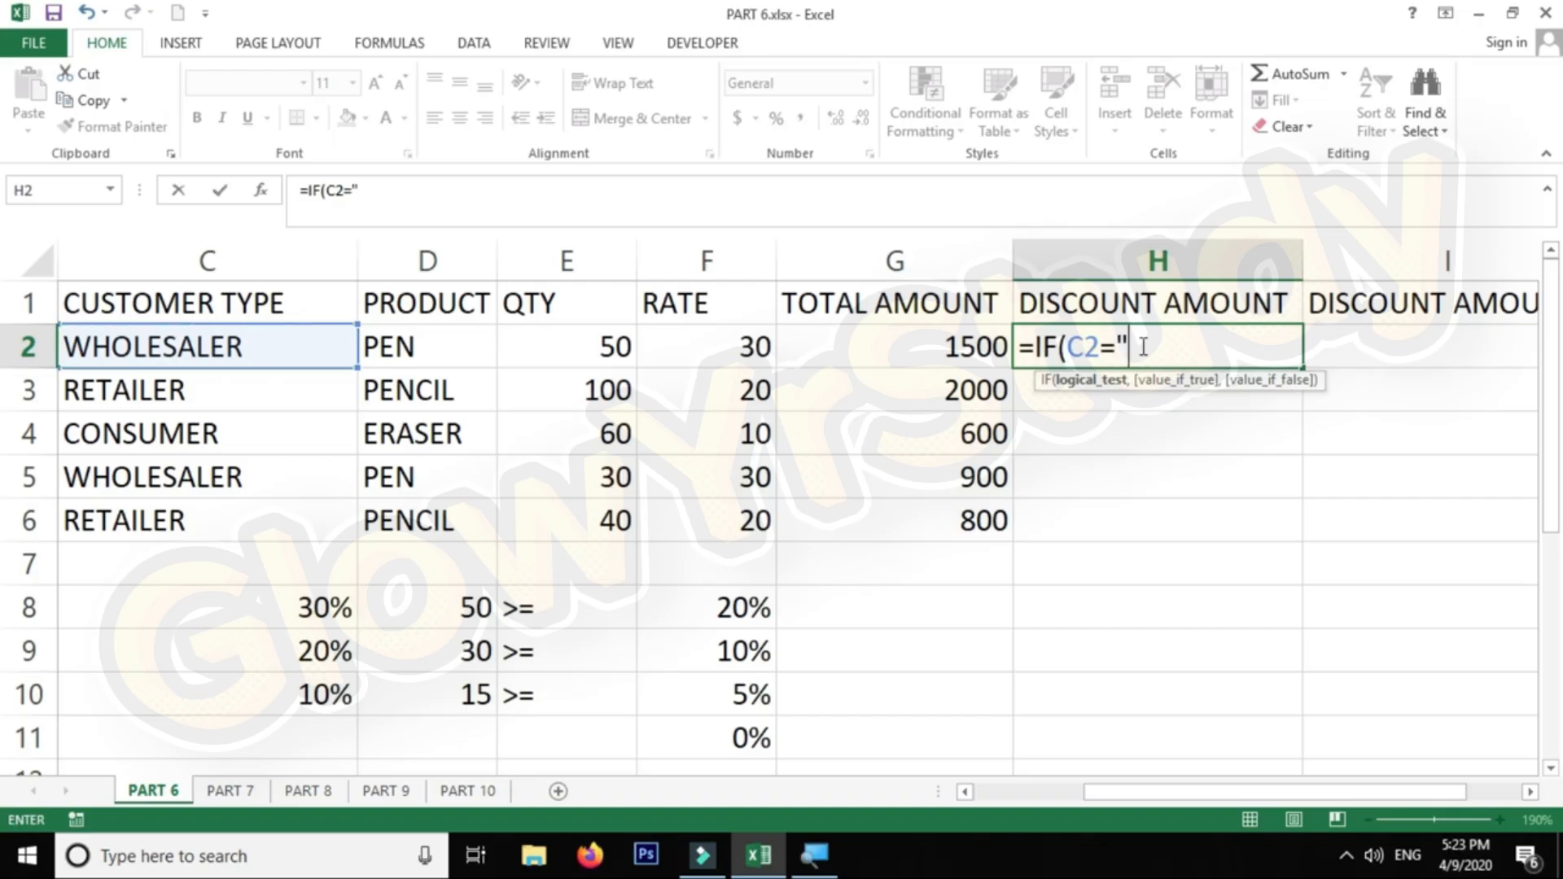
{"action": "type", "text": "\"WHOLESA"}
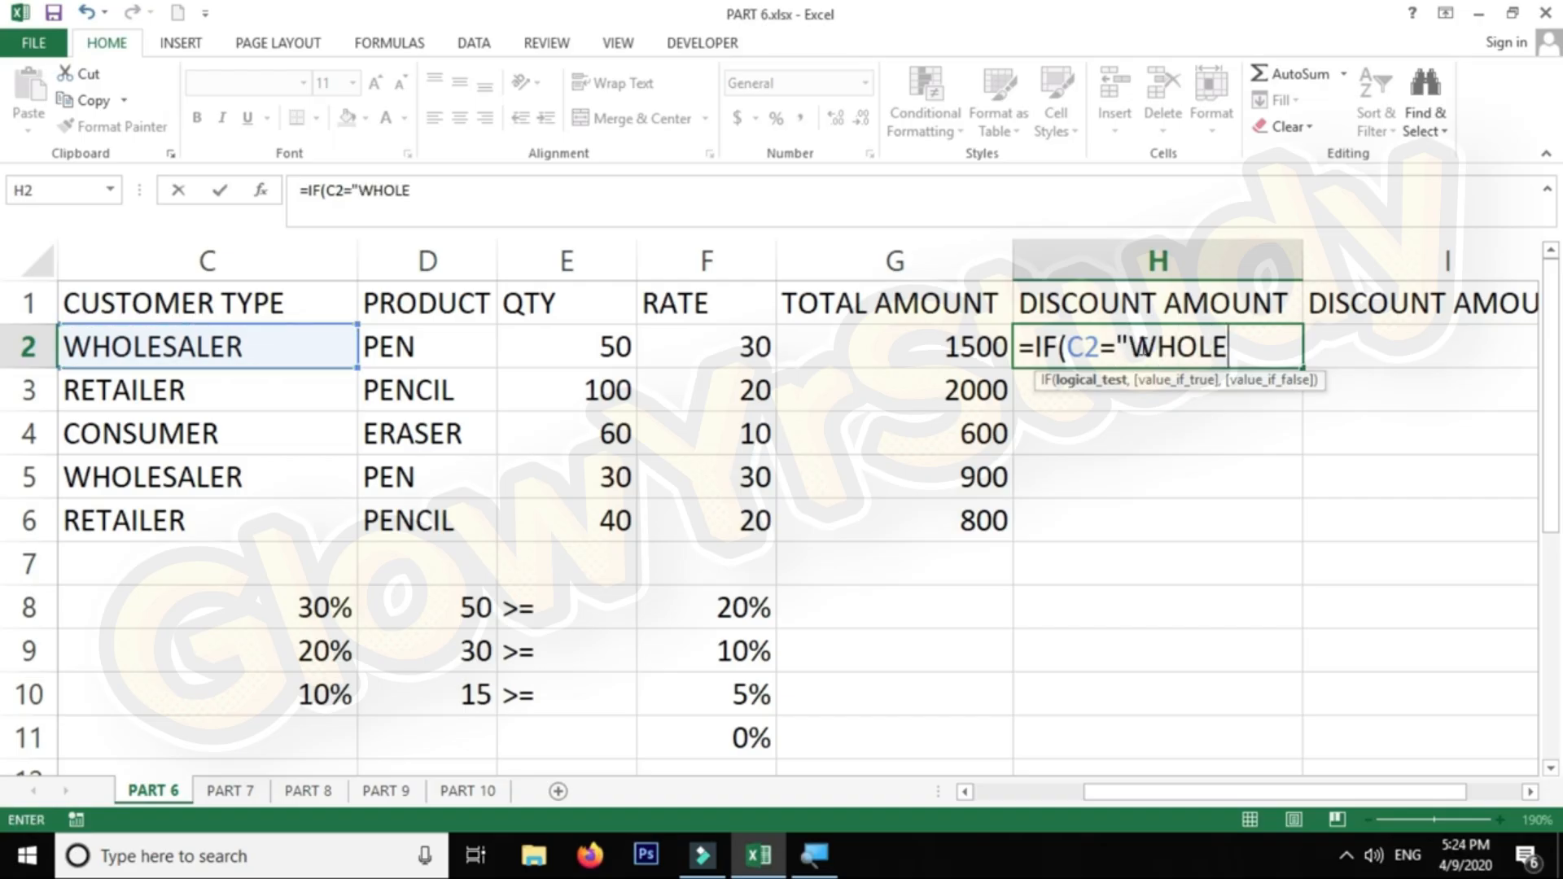
{"action": "type", "text": "LER\""}
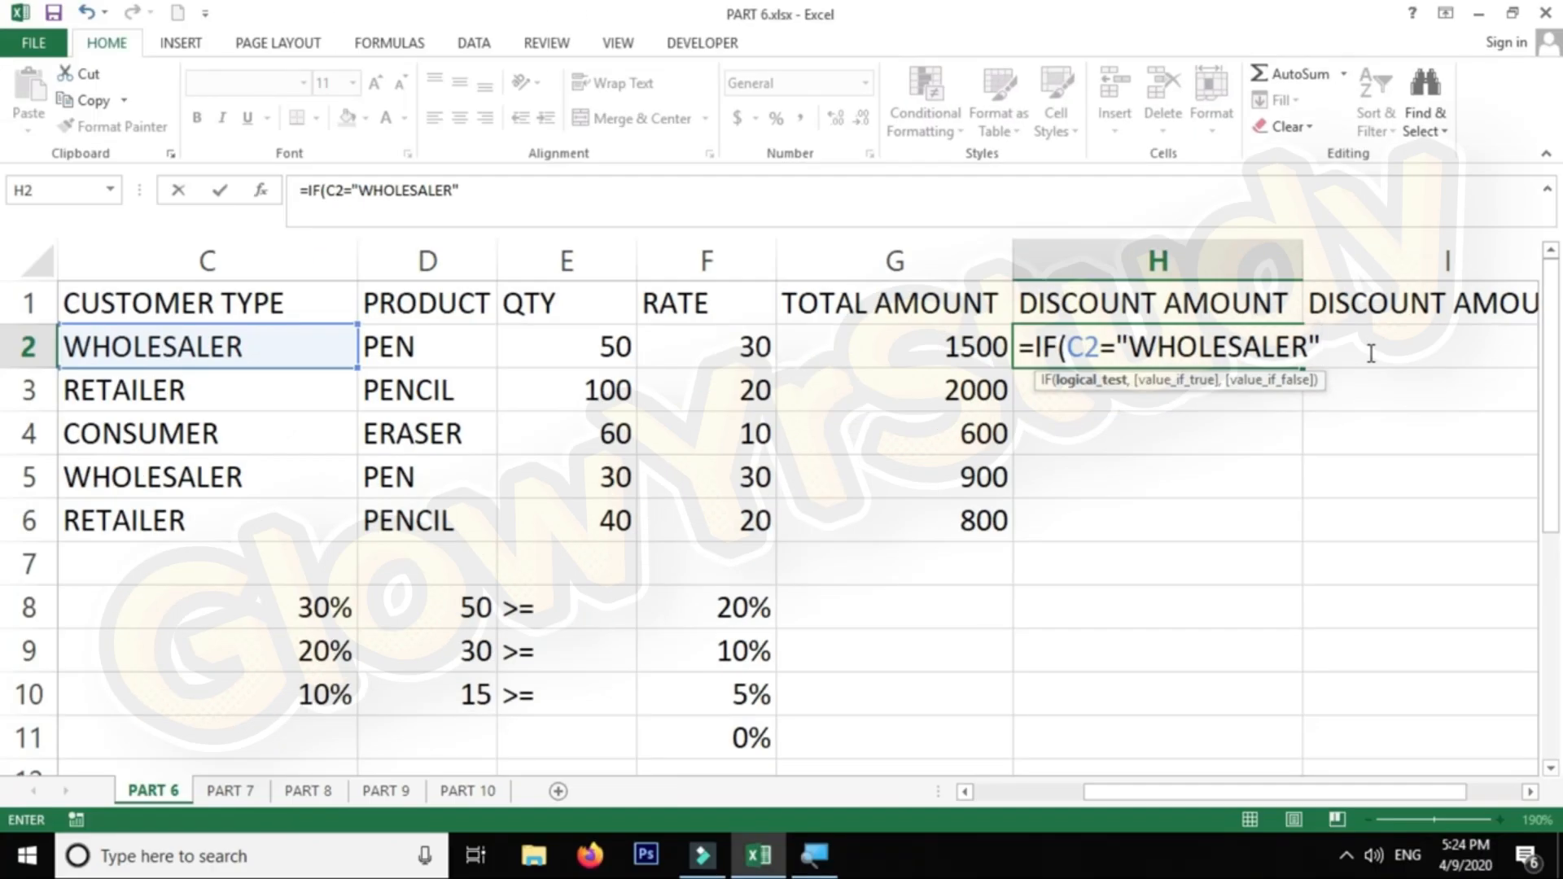
Make the IF formula return G2*30% when the test is true, and continue to its value-if-false argument
{"action": "type", "text": ","}
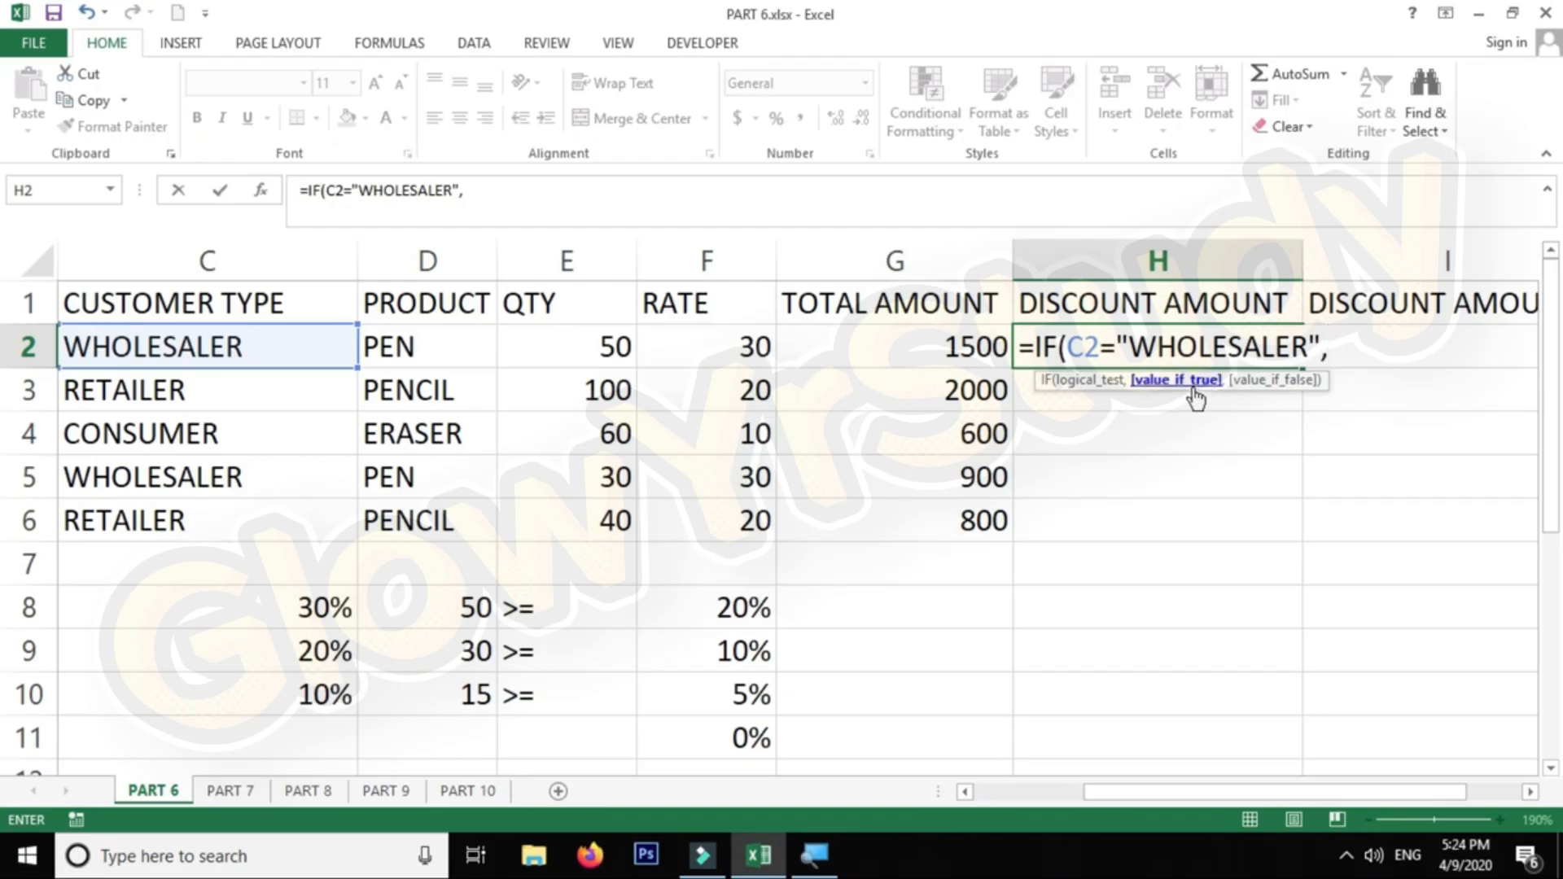
{"action": "left_click", "coordinate": [861, 350]}
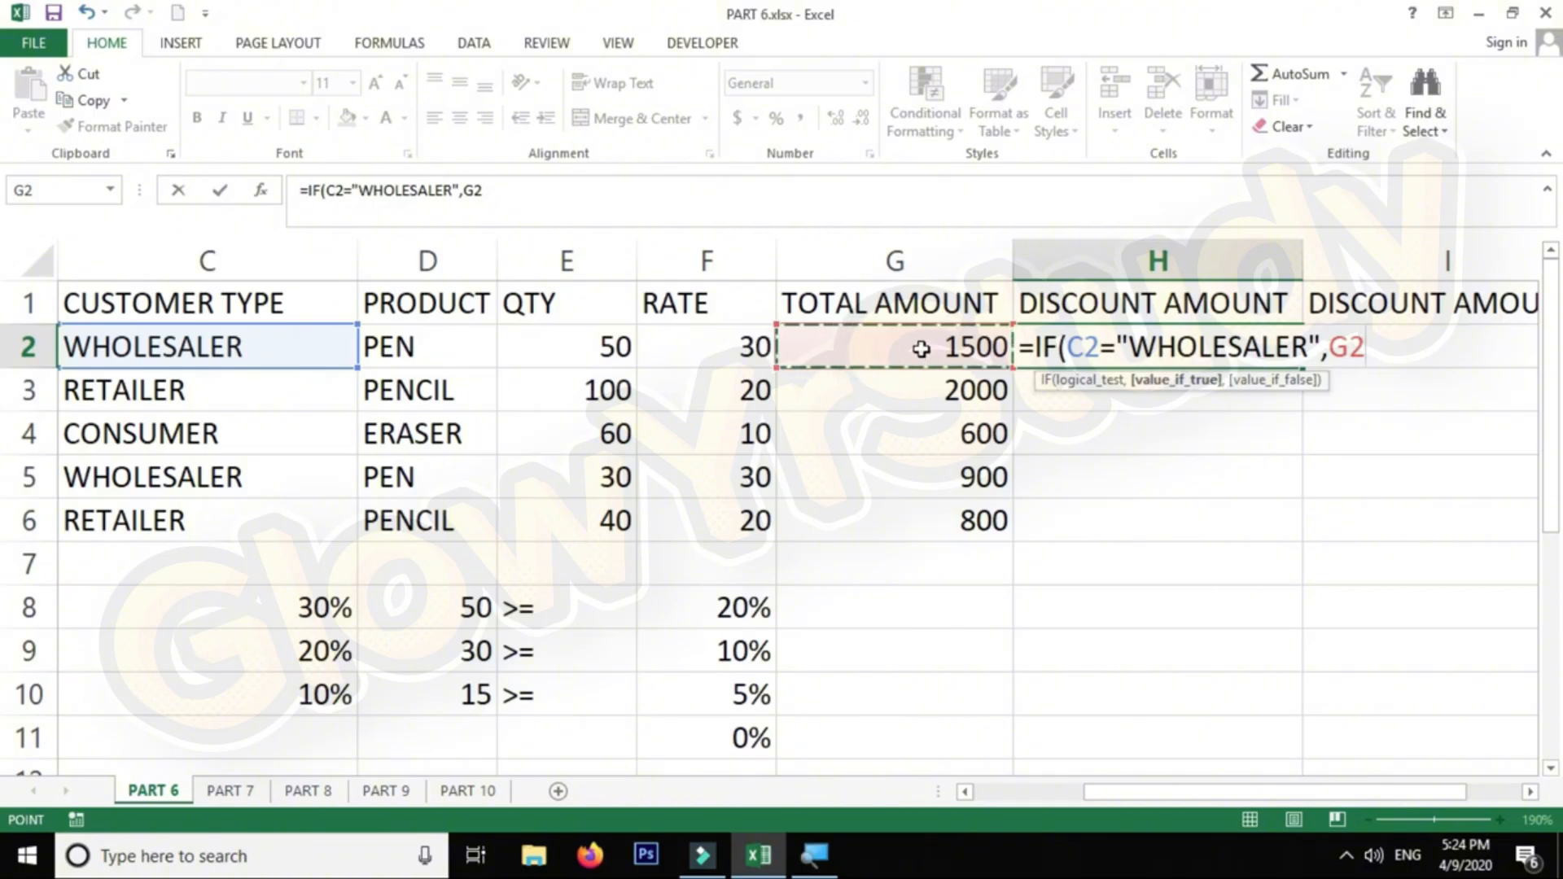
{"action": "type", "text": "*"}
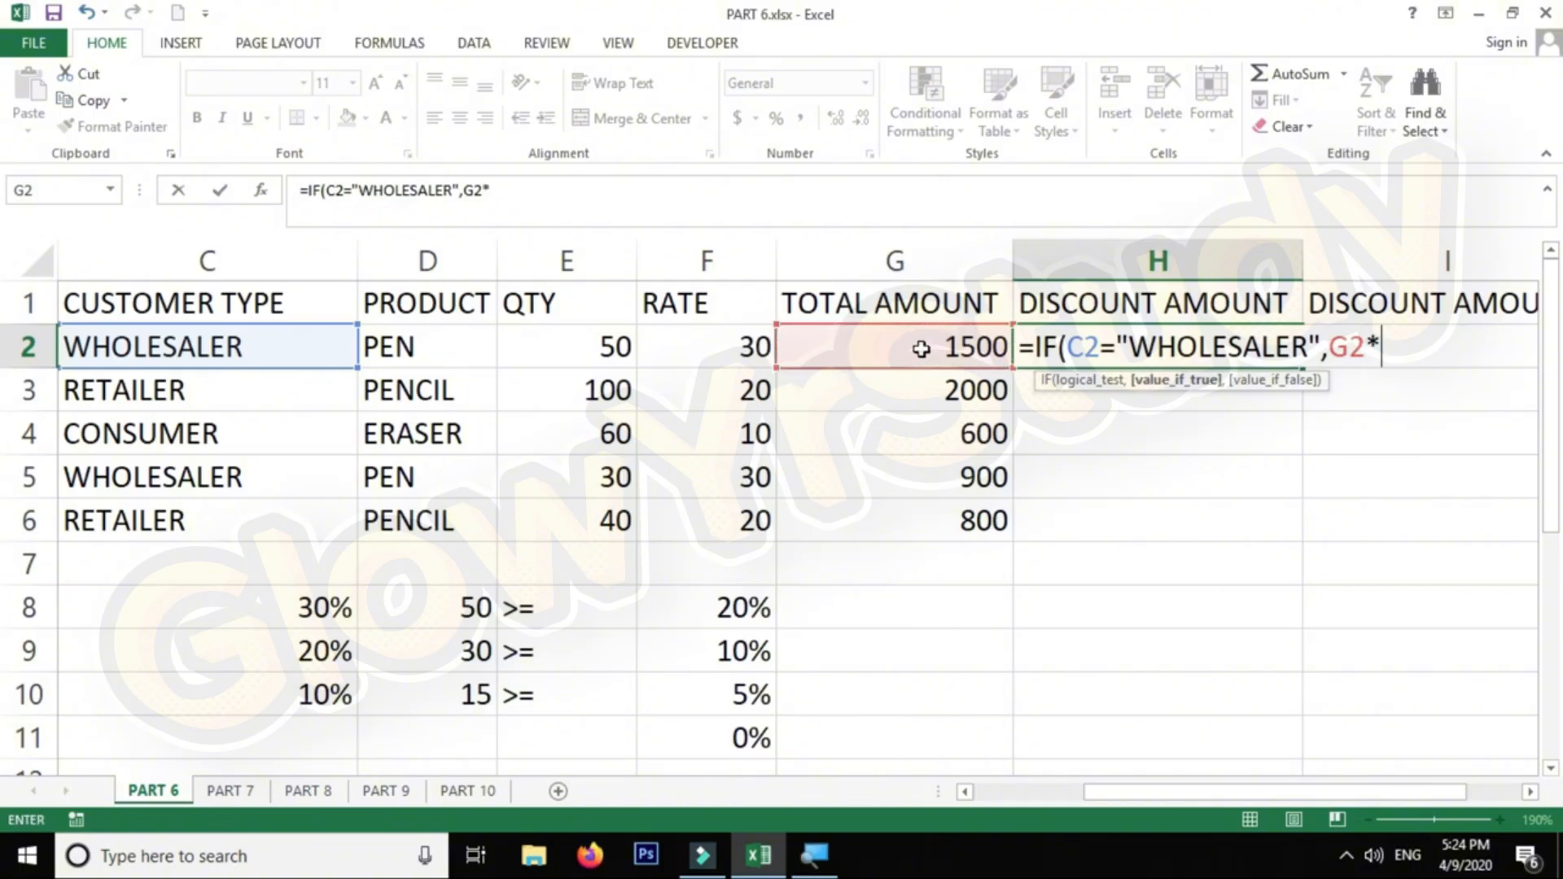
{"action": "type", "text": "30%"}
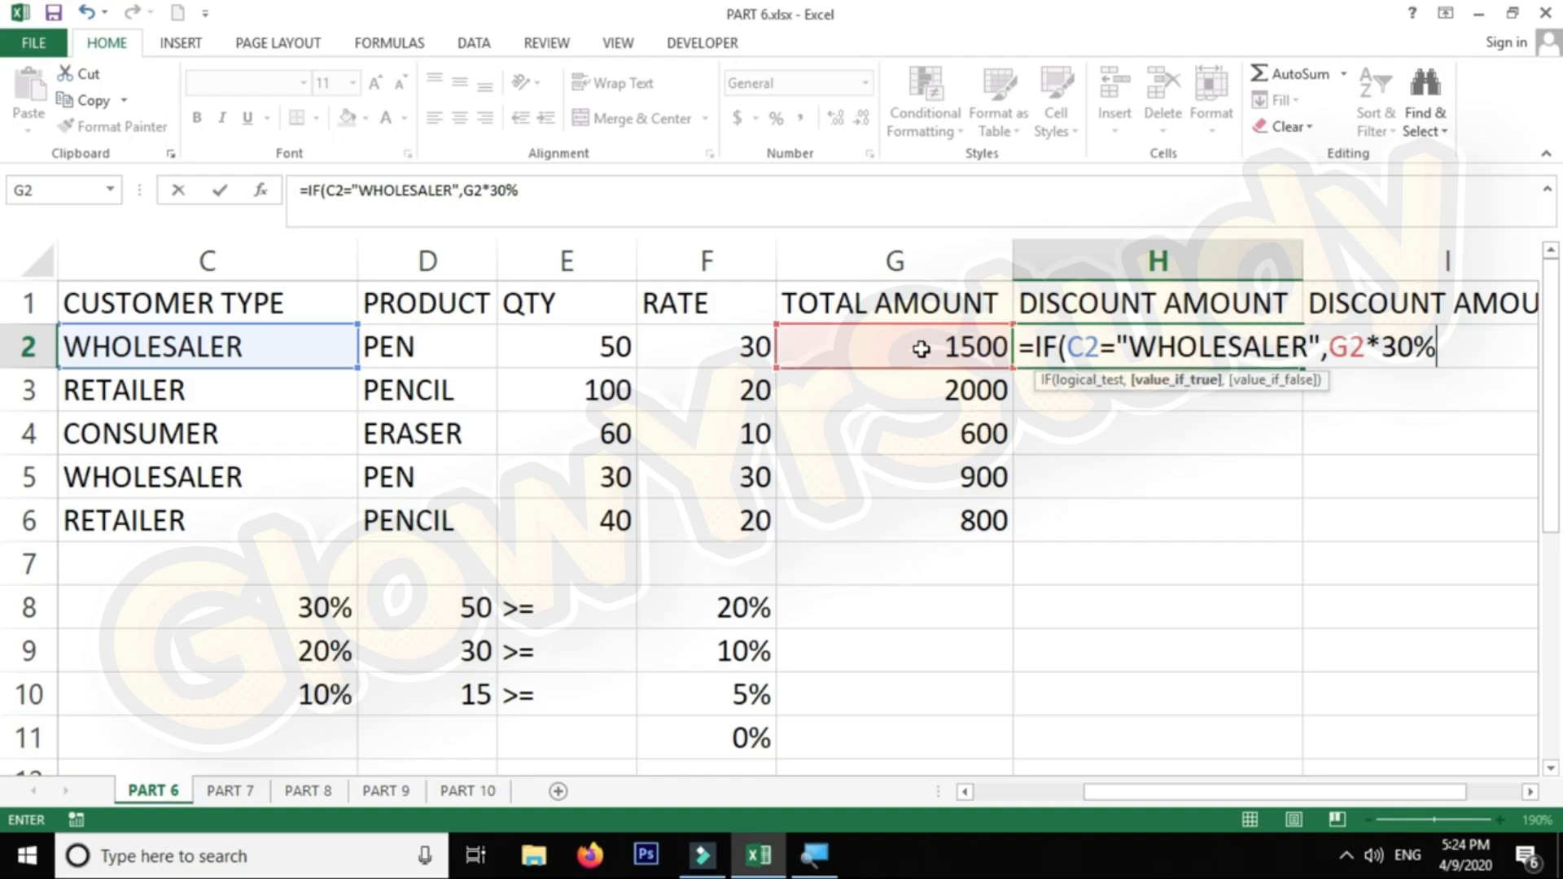
{"action": "type", "text": ","}
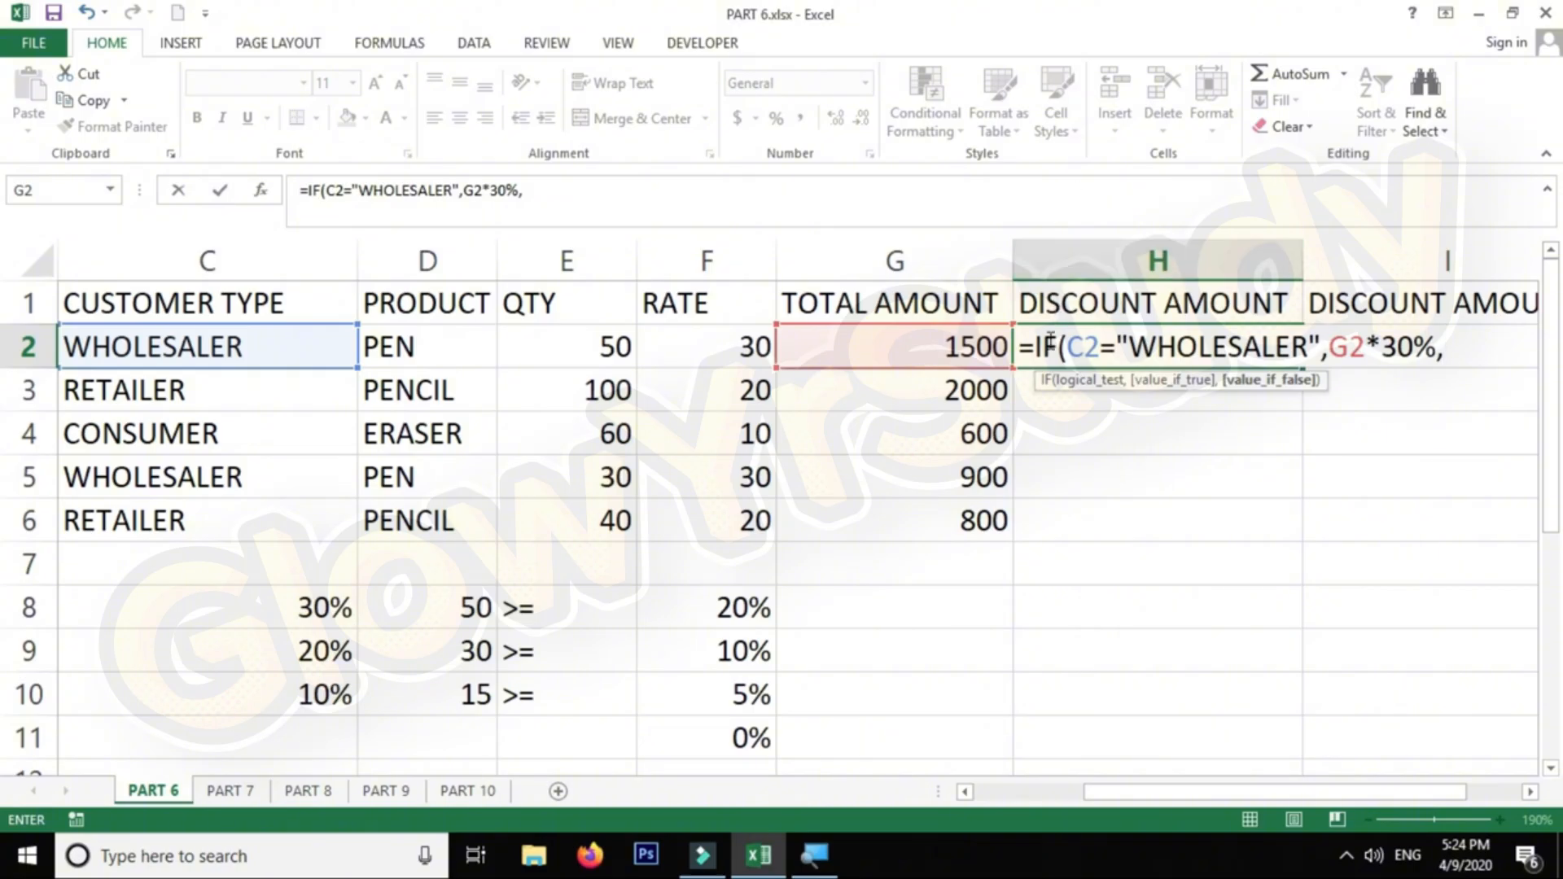
Duplicate the formula part IF(C2="WHOLESALER",G2*30%, as the nested value-if-false argument in H2
{"action": "left_click_drag", "start_coordinate": [1041, 341], "coordinate": [1446, 342]}
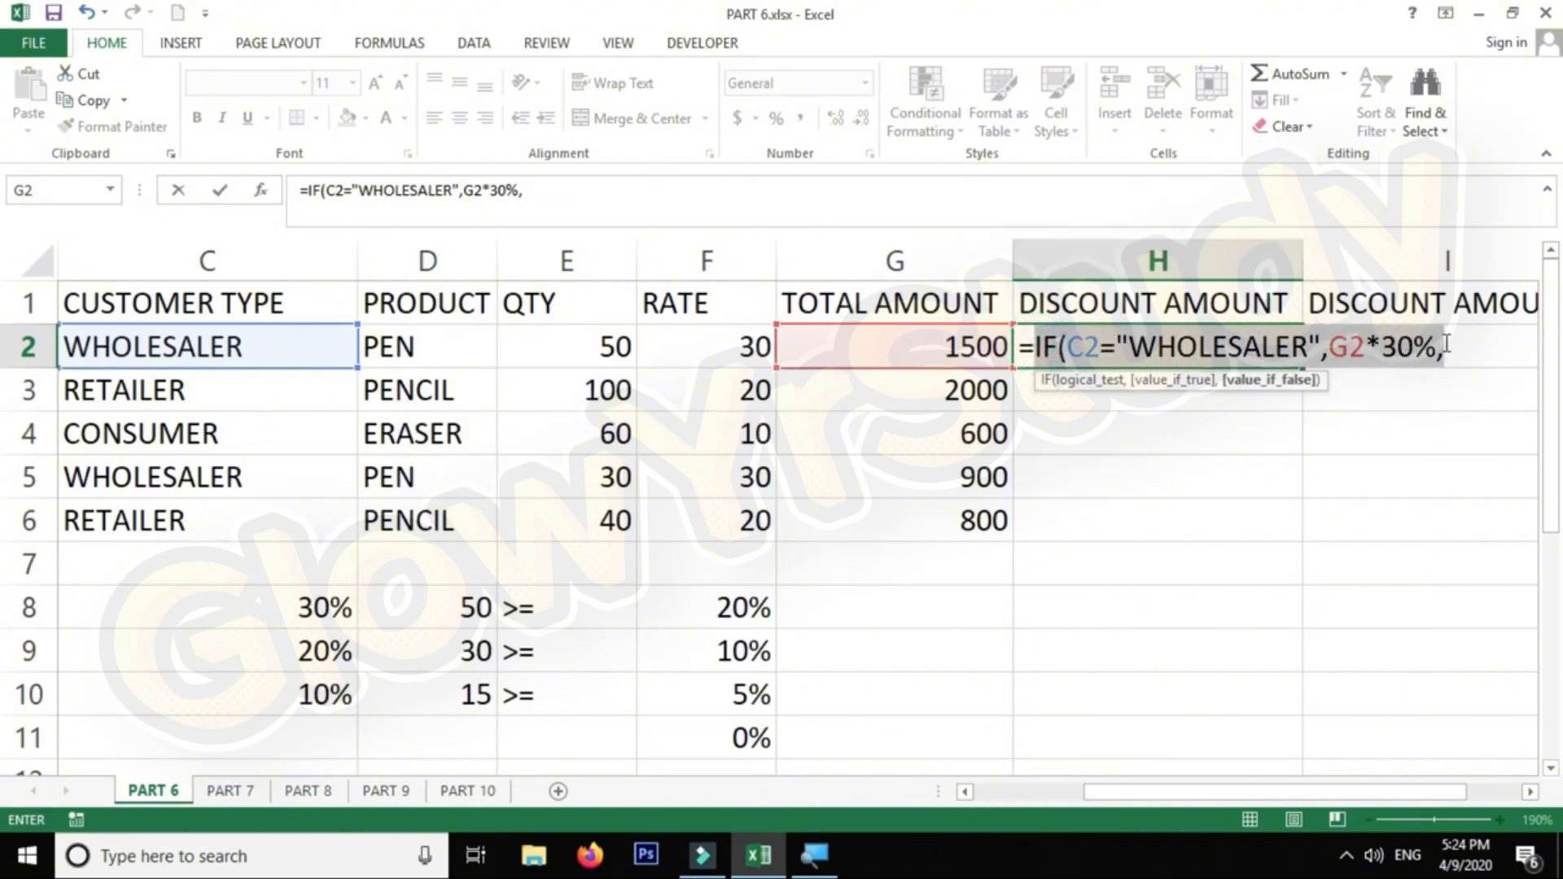
{"action": "left_click", "coordinate": [1455, 342]}
{"action": "key", "text": "ctrl+c"}
{"action": "left_click", "coordinate": [1461, 342]}
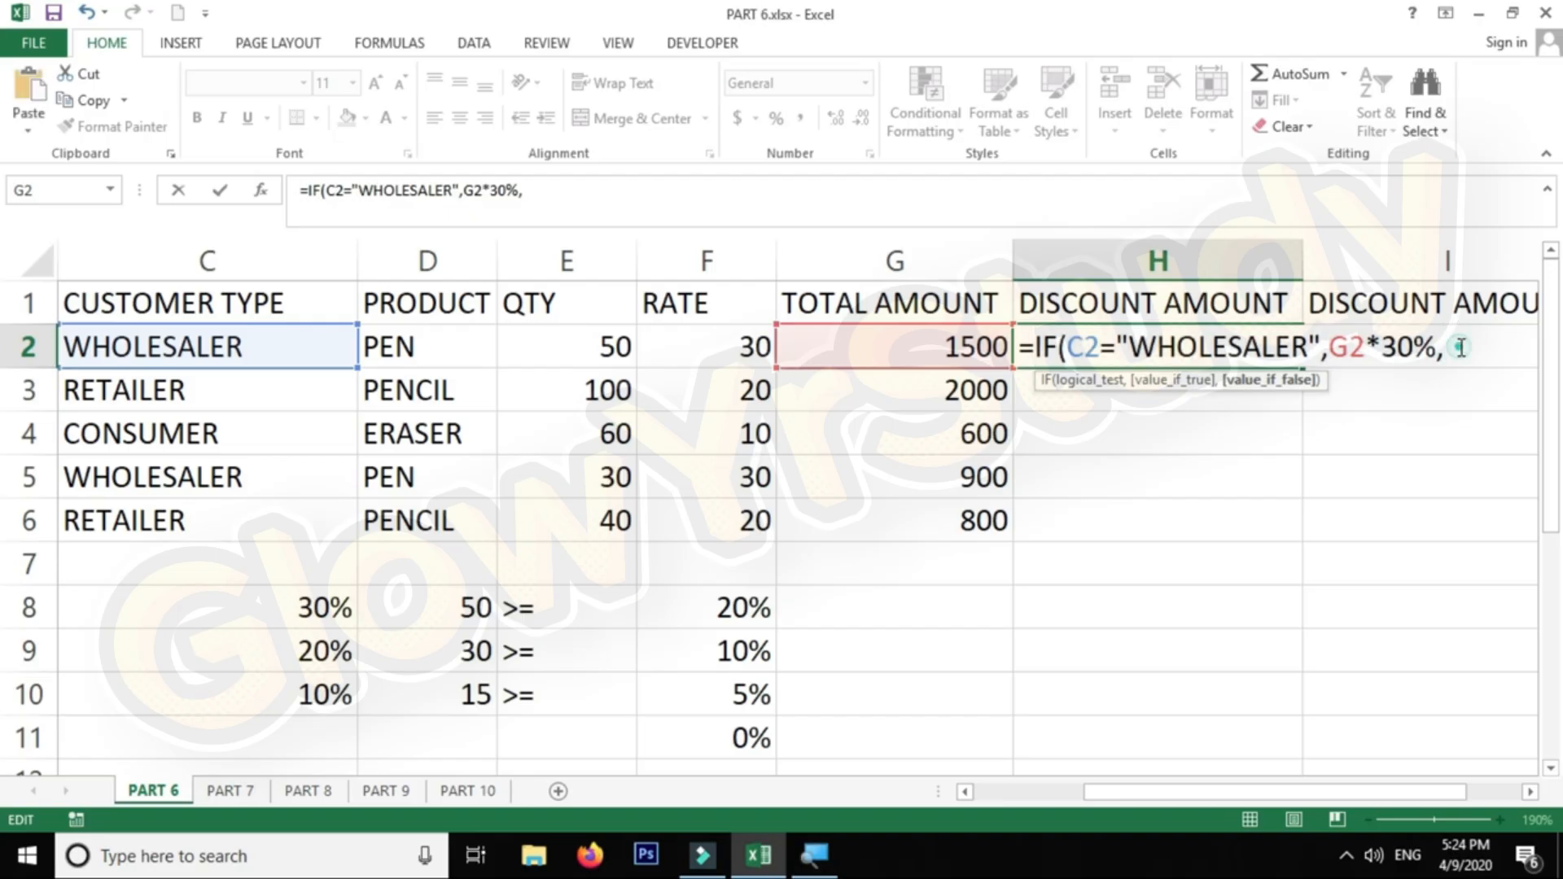
{"action": "key", "text": "ctrl+v"}
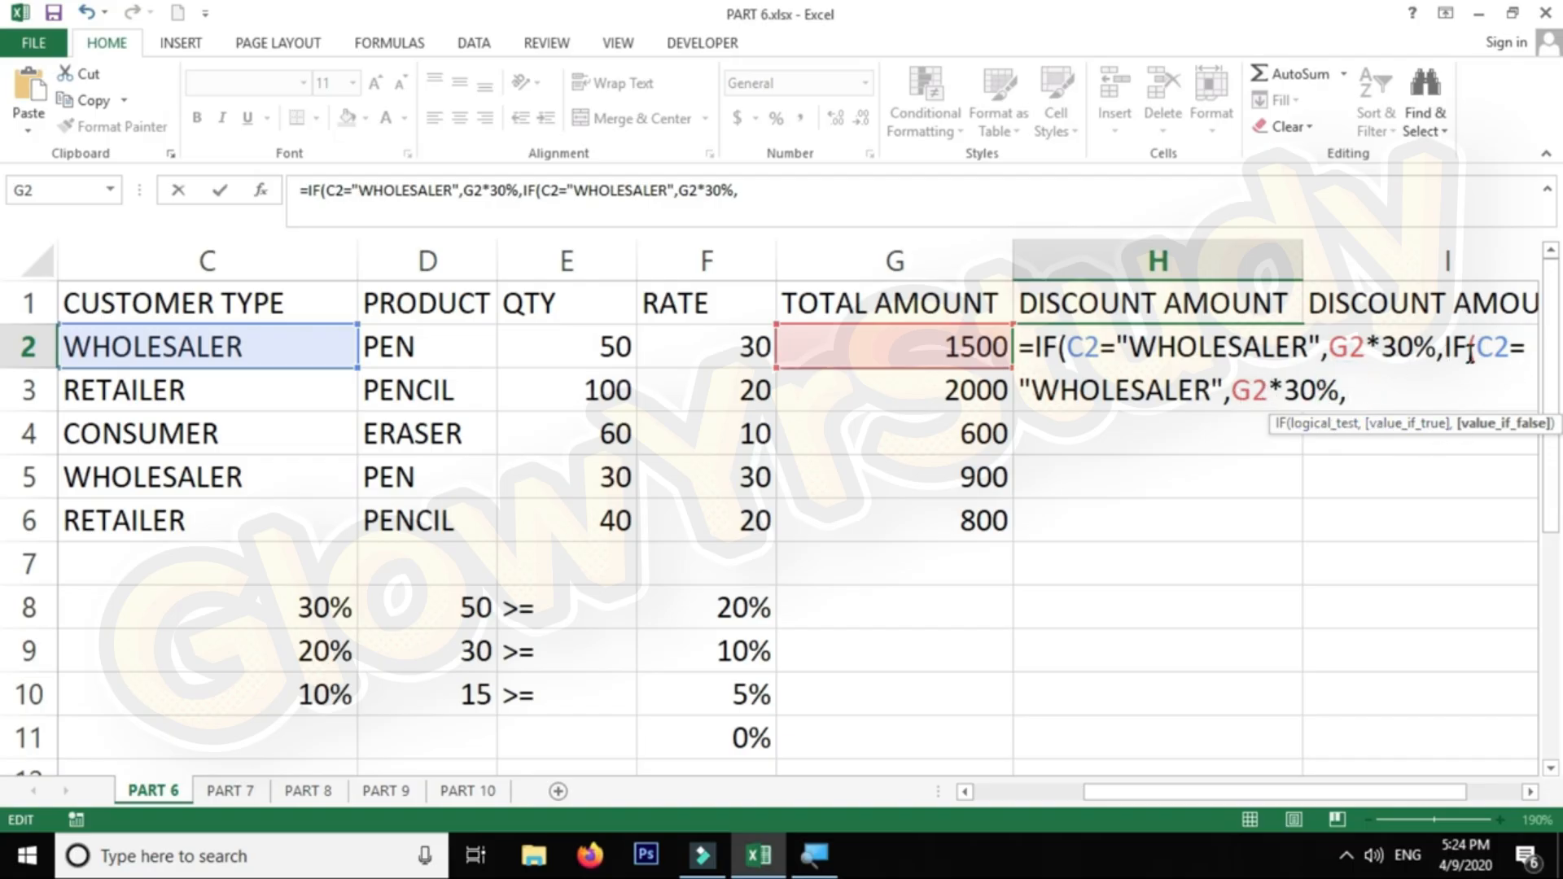
Change the nested IF to test for "RETAILER" and return G2*20%
{"action": "left_click_drag", "start_coordinate": [1207, 396], "coordinate": [1060, 399]}
{"action": "type", "text": "RET"}
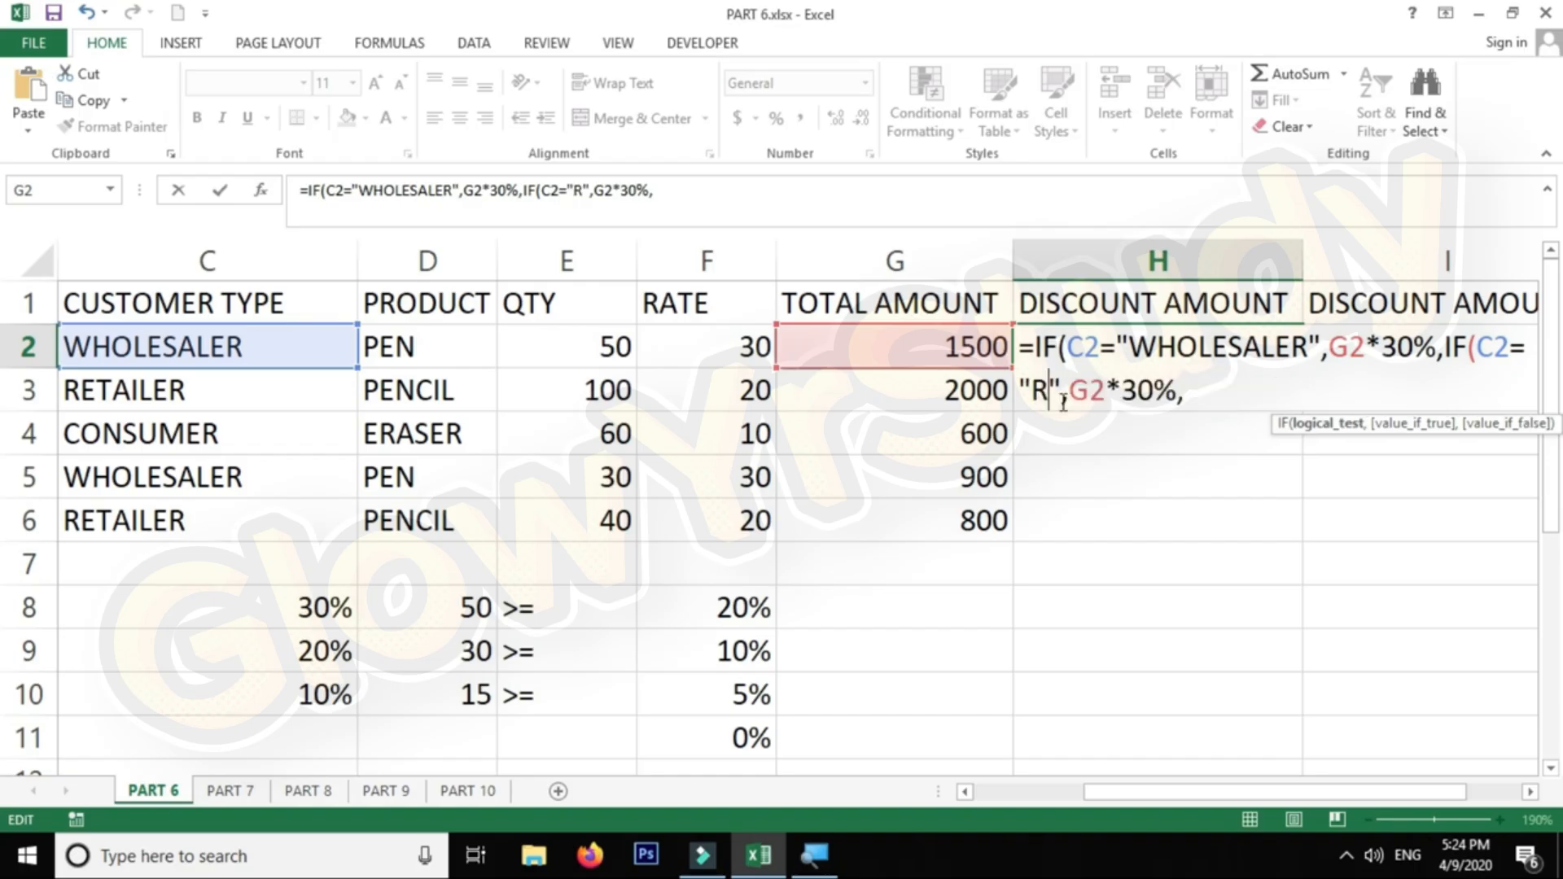
{"action": "type", "text": "AILER"}
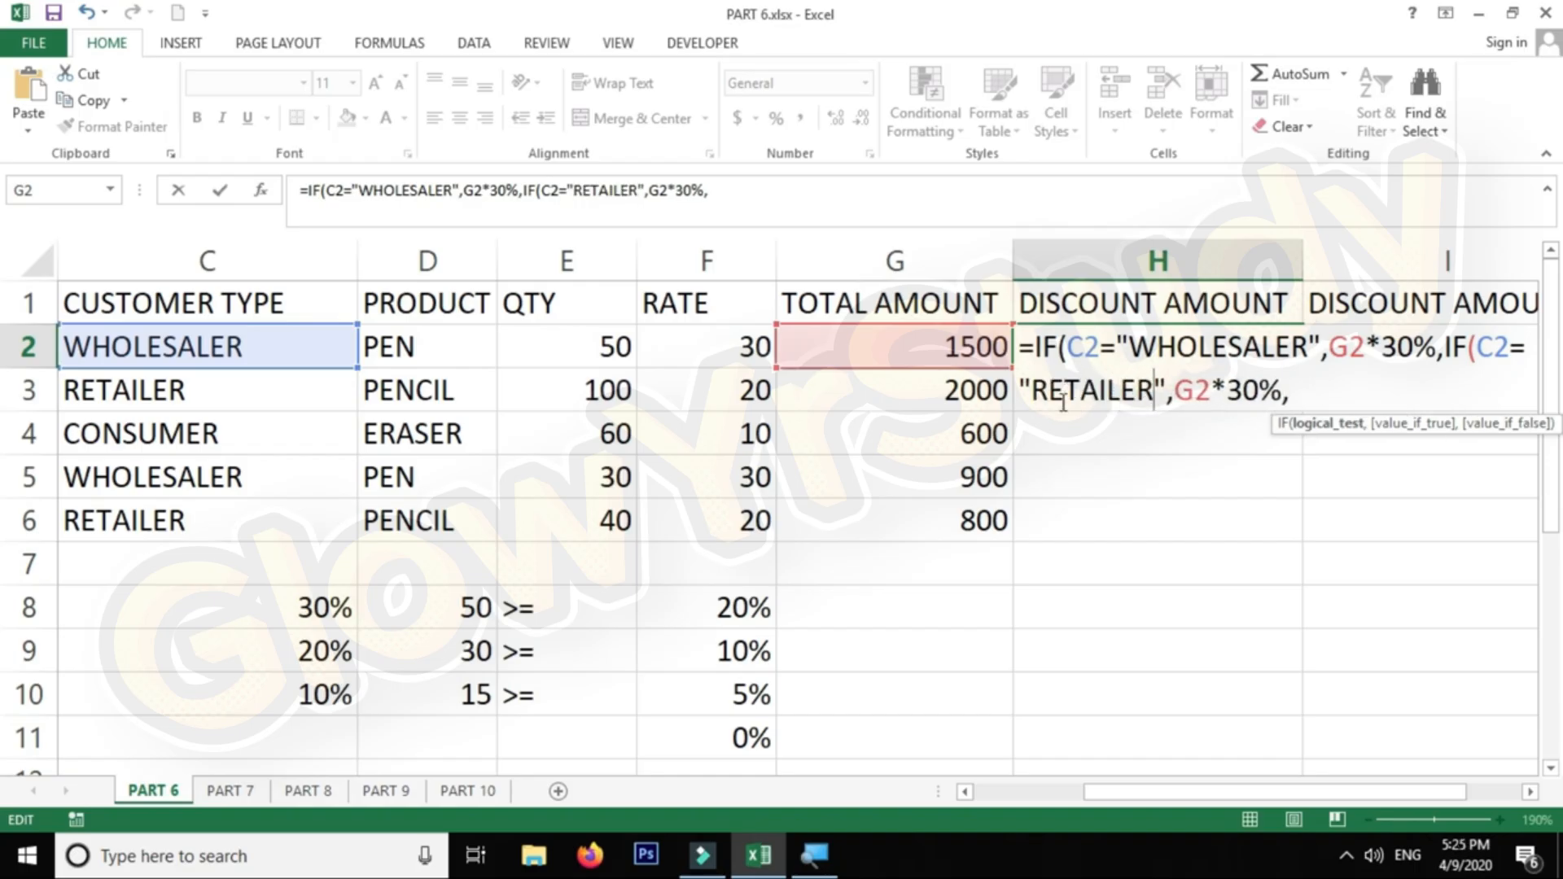
{"action": "left_click", "coordinate": [1242, 392]}
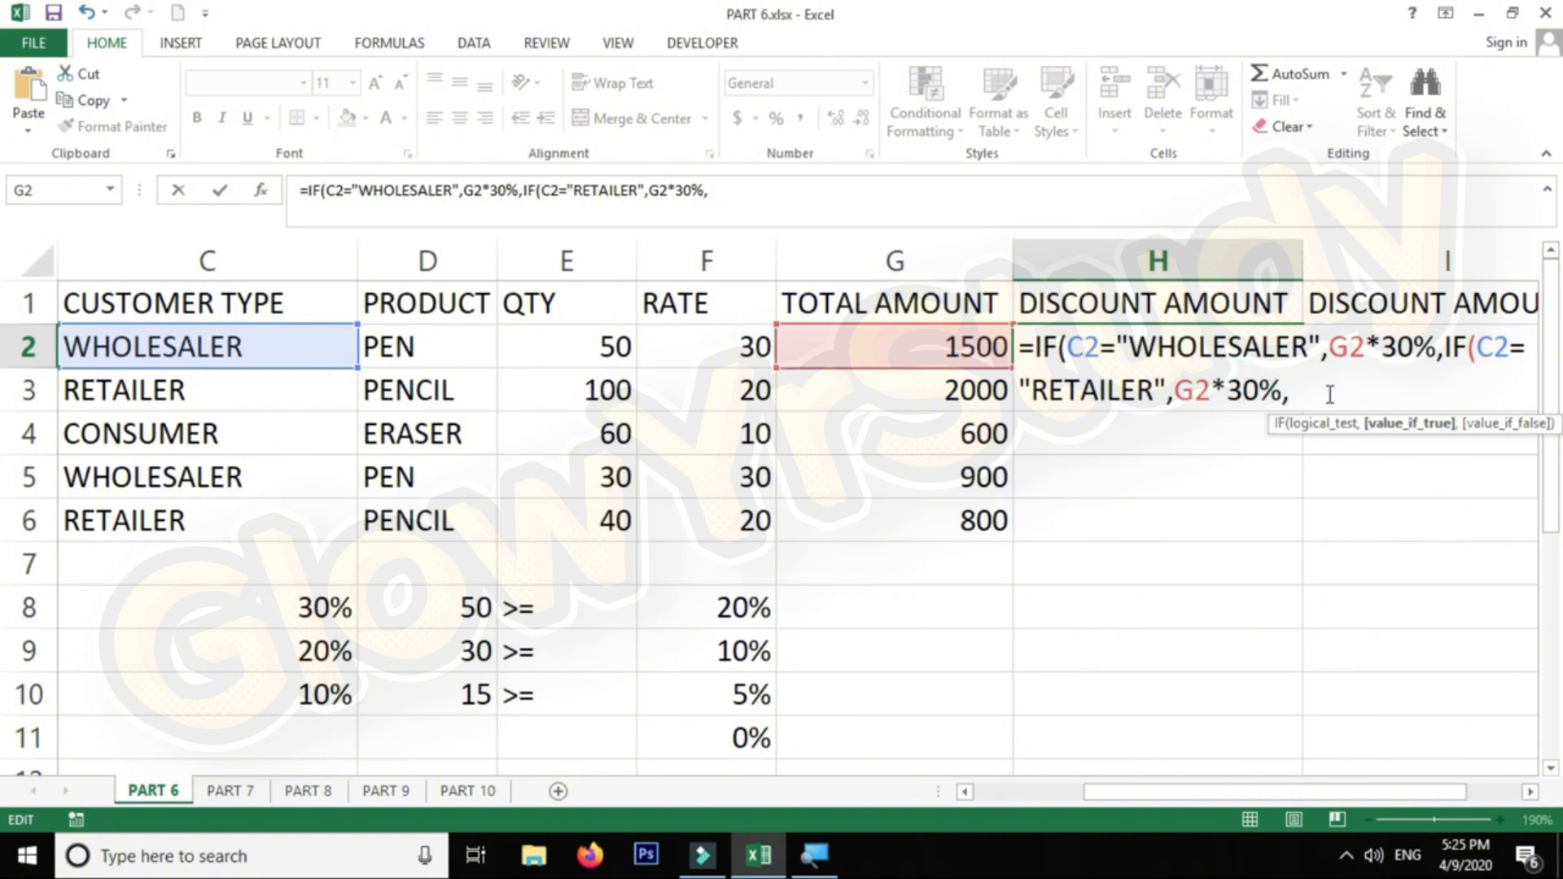
{"action": "key", "text": "BackSpace"}
{"action": "type", "text": "2"}
{"action": "left_click", "coordinate": [1309, 398]}
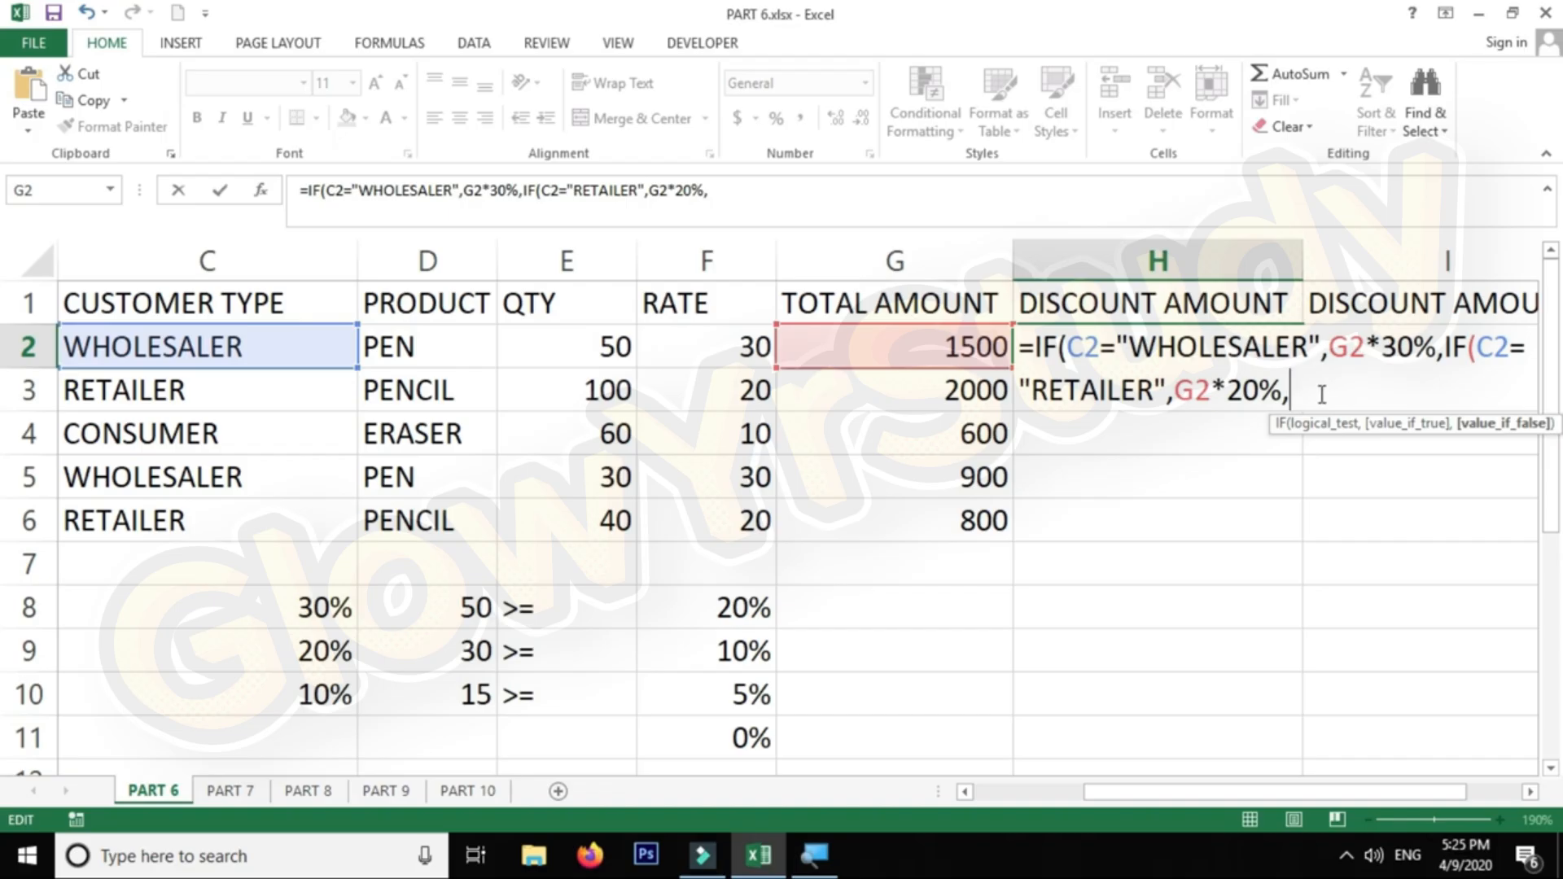
Add G2*10% as the nested IF's value-if-false in the H2 formula
{"action": "type", "text": "G"}
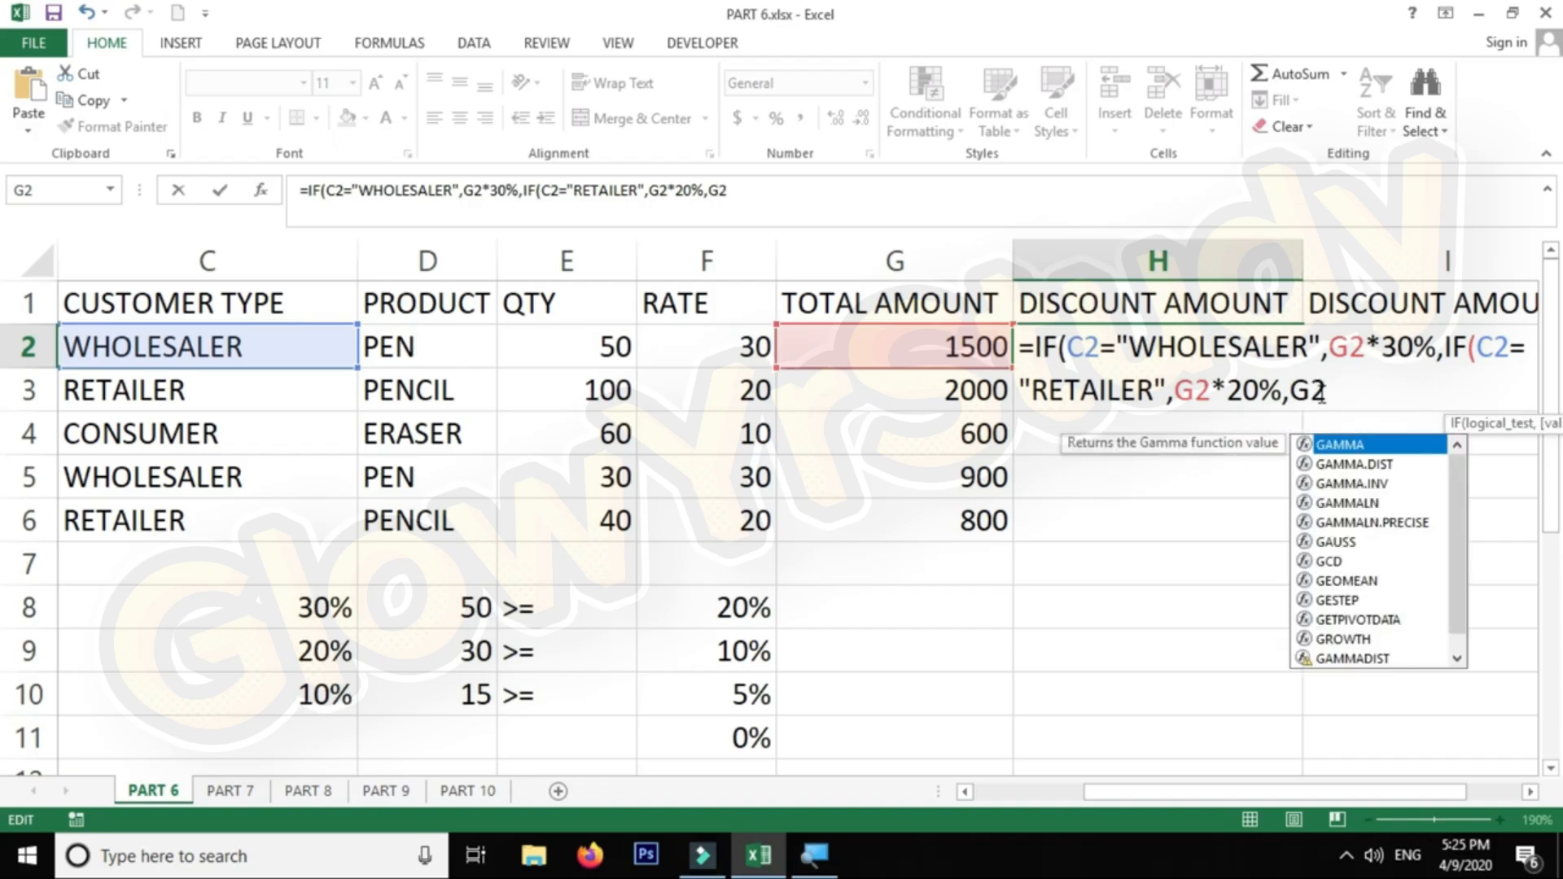
{"action": "type", "text": "2"}
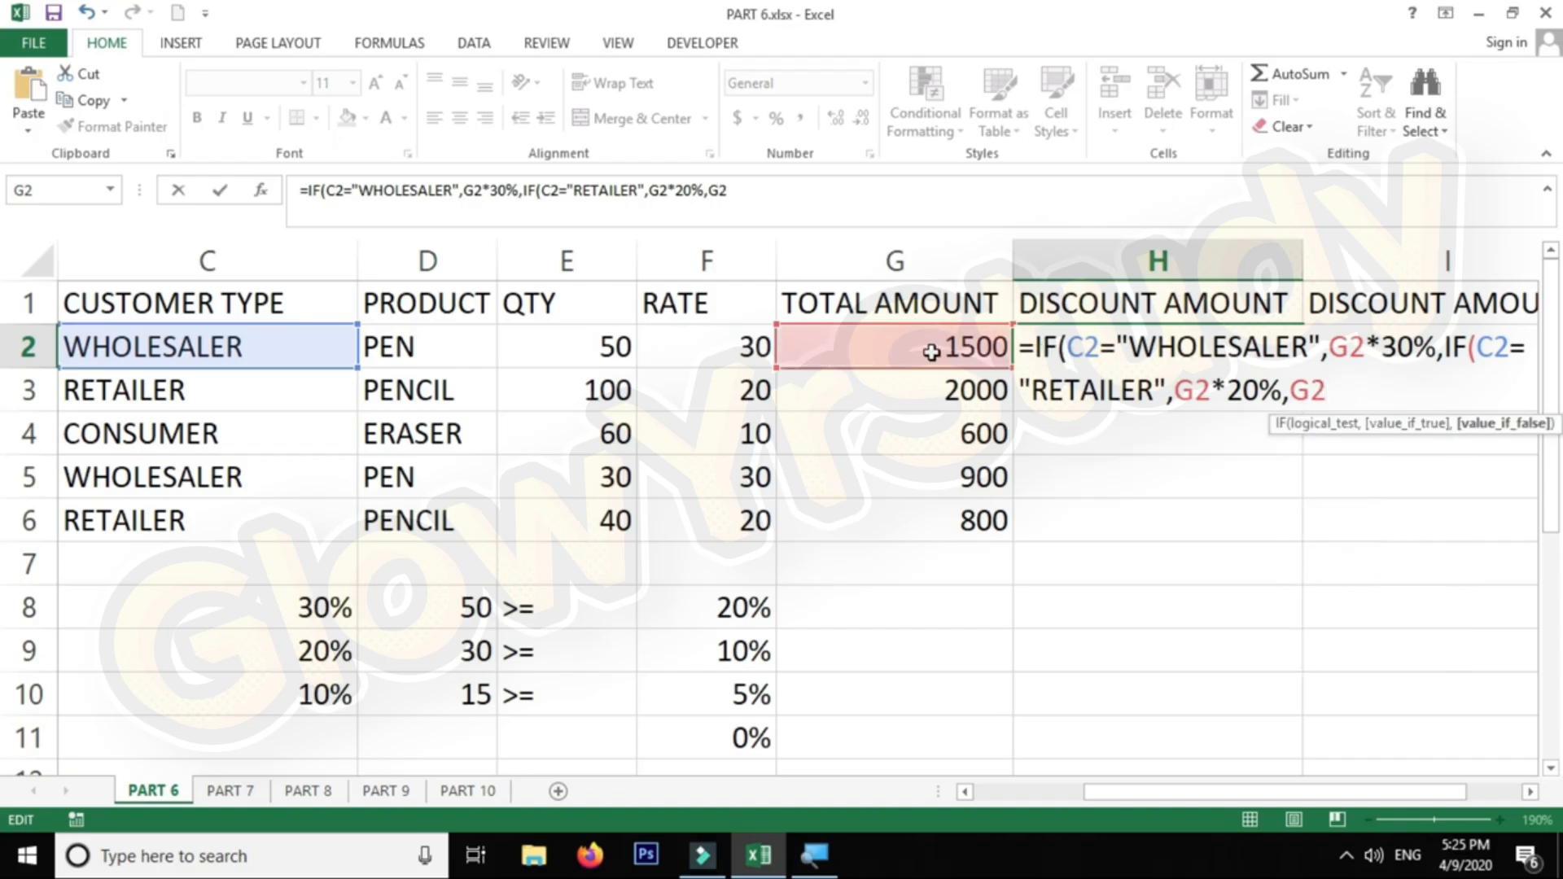
{"action": "type", "text": "*10%"}
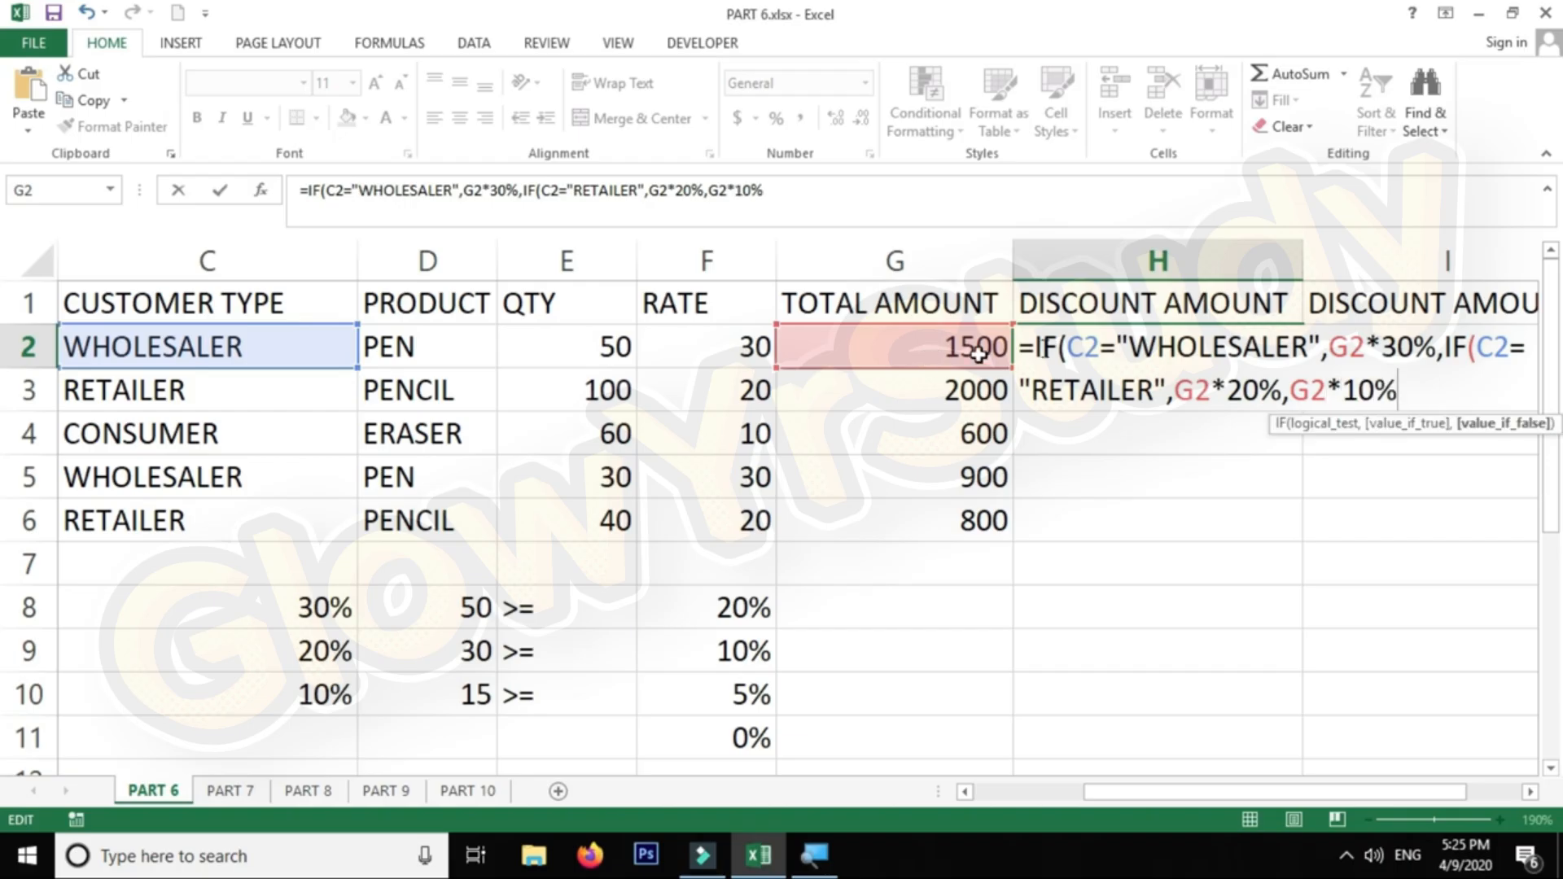
{"action": "left_click", "coordinate": [1141, 350]}
{"action": "left_click_drag", "start_coordinate": [1141, 350], "coordinate": [1382, 350]}
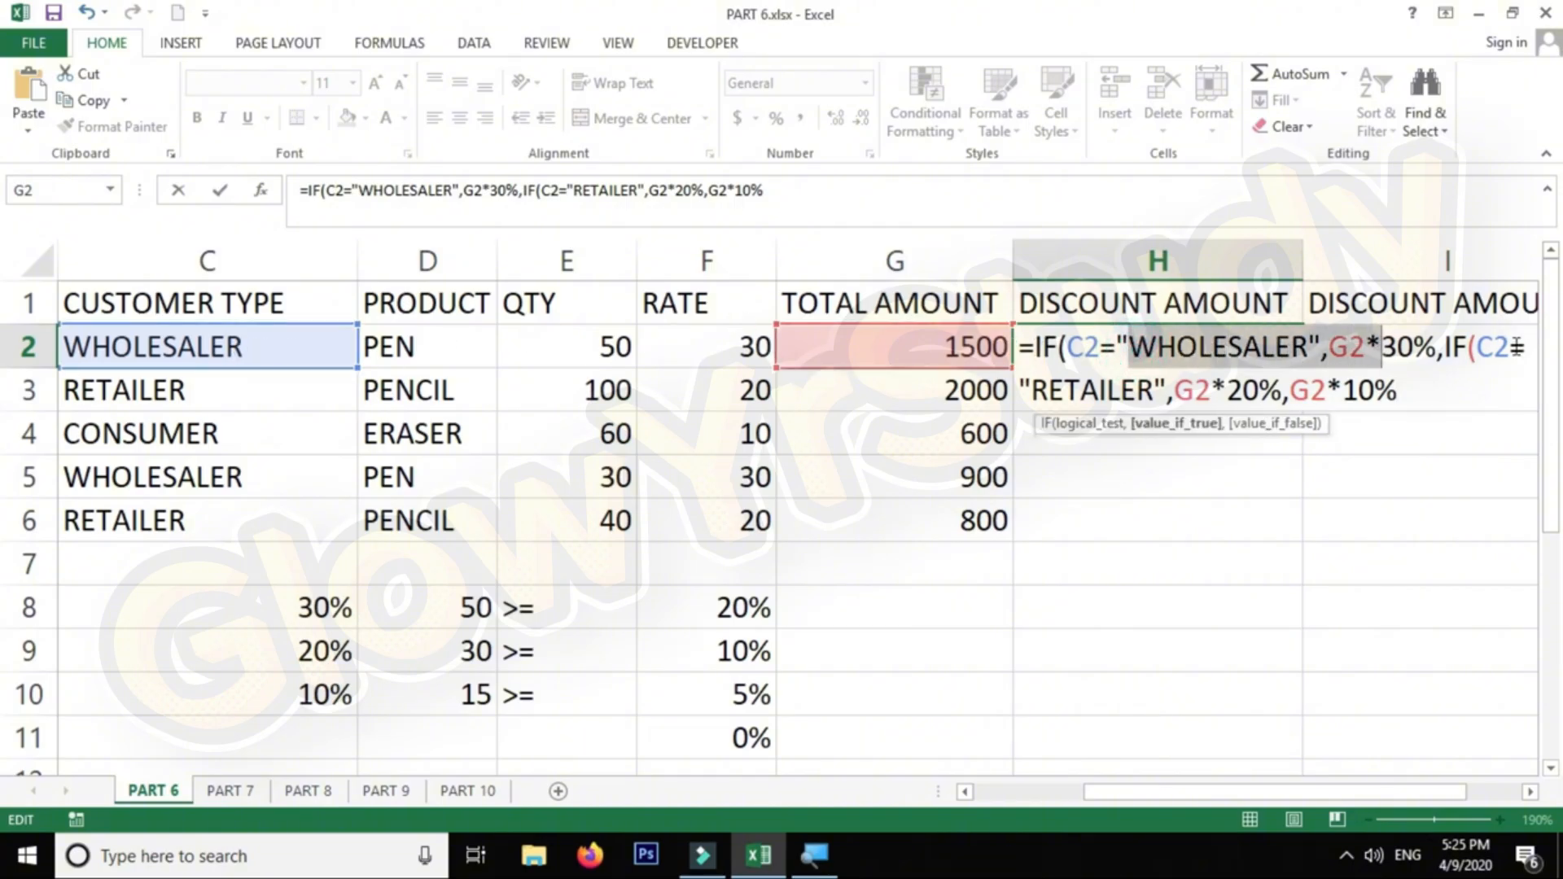
{"action": "left_click", "coordinate": [1399, 349]}
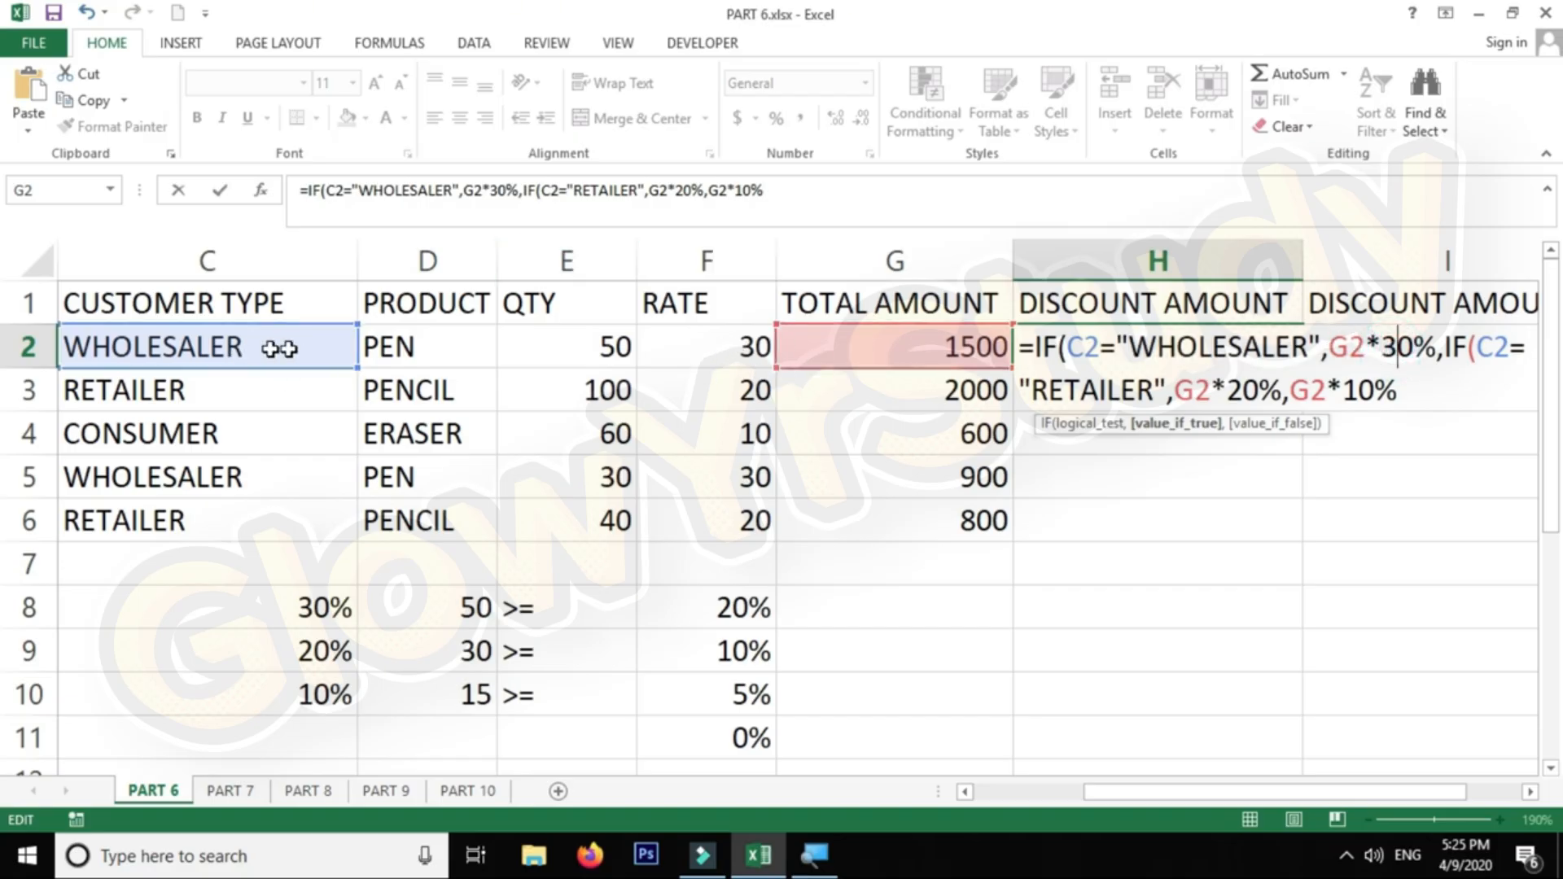
Enter the nested discount formula in H2, accepting the suggested closing parentheses, and fill it down through H6
{"action": "left_click_drag", "start_coordinate": [1072, 389], "coordinate": [1139, 390]}
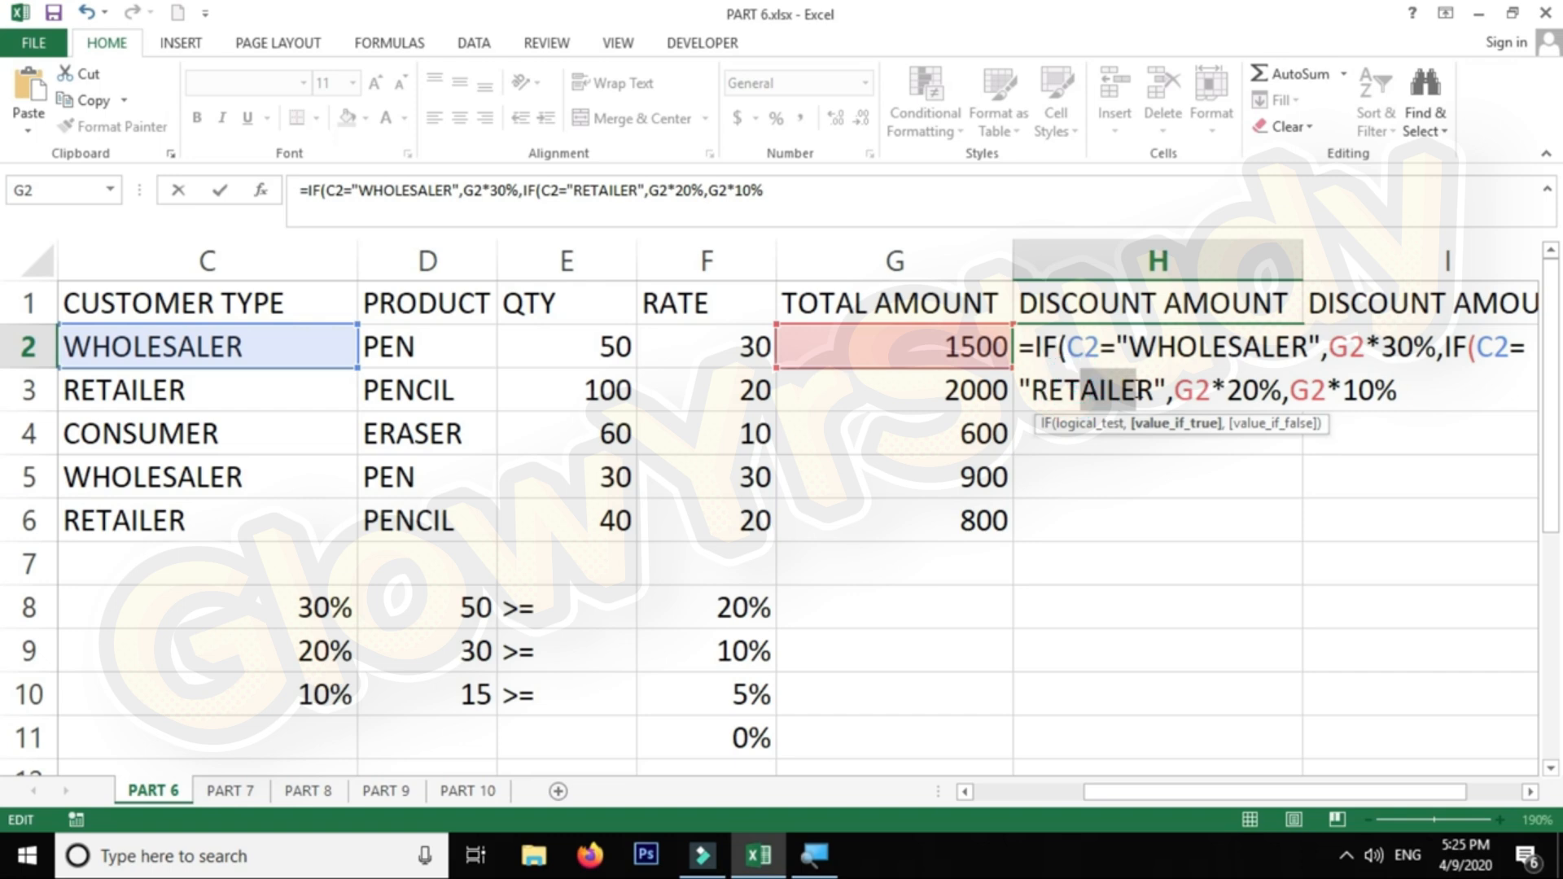
{"action": "left_click_drag", "start_coordinate": [1066, 349], "coordinate": [1420, 350]}
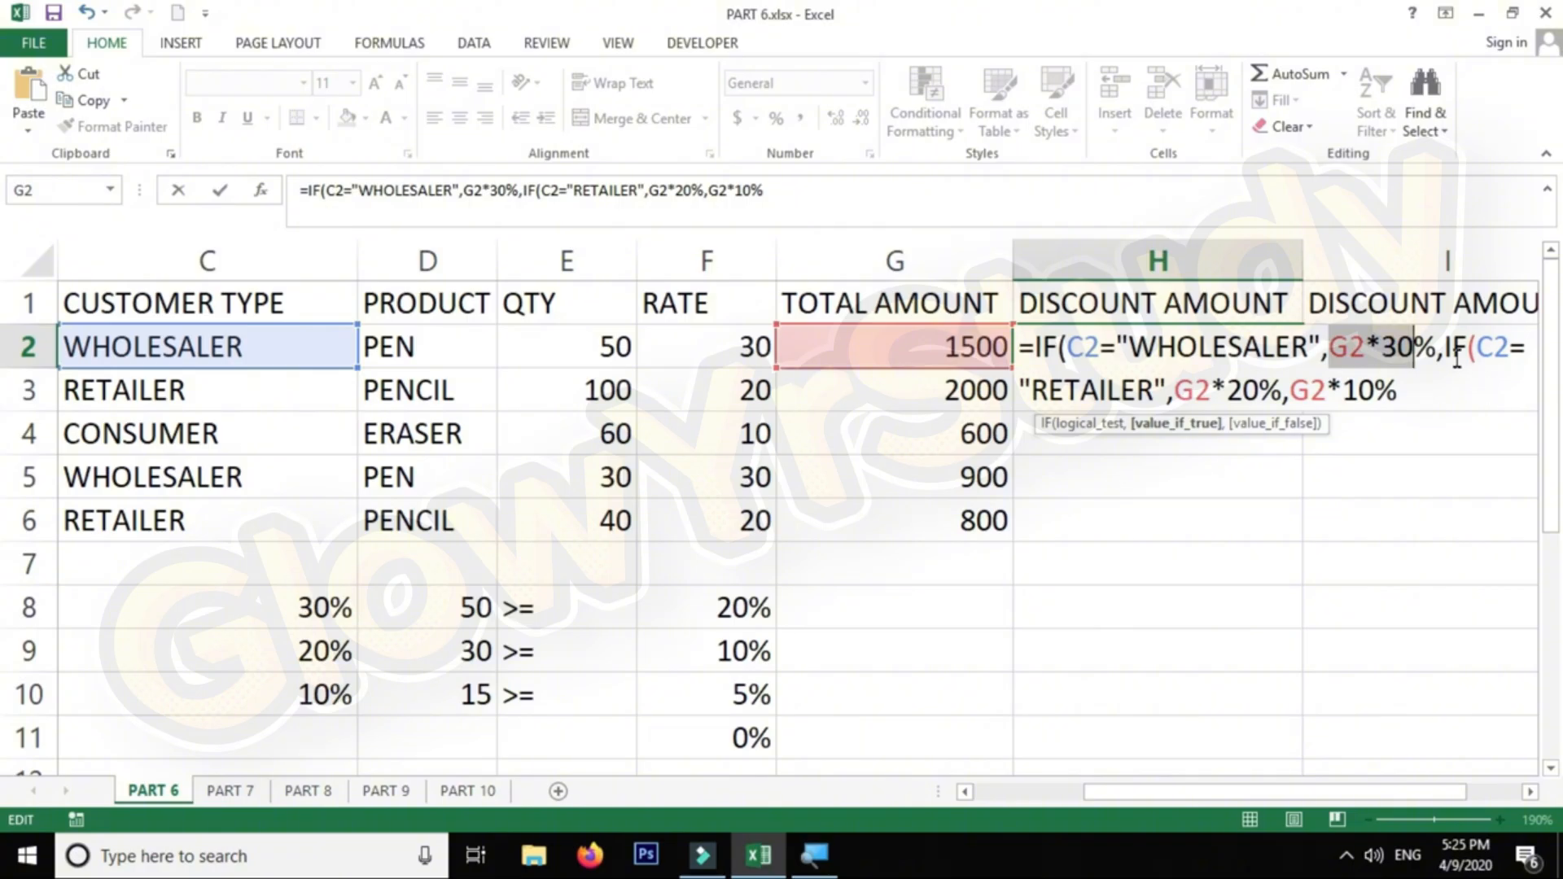
{"action": "left_click_drag", "start_coordinate": [1445, 352], "coordinate": [1107, 395]}
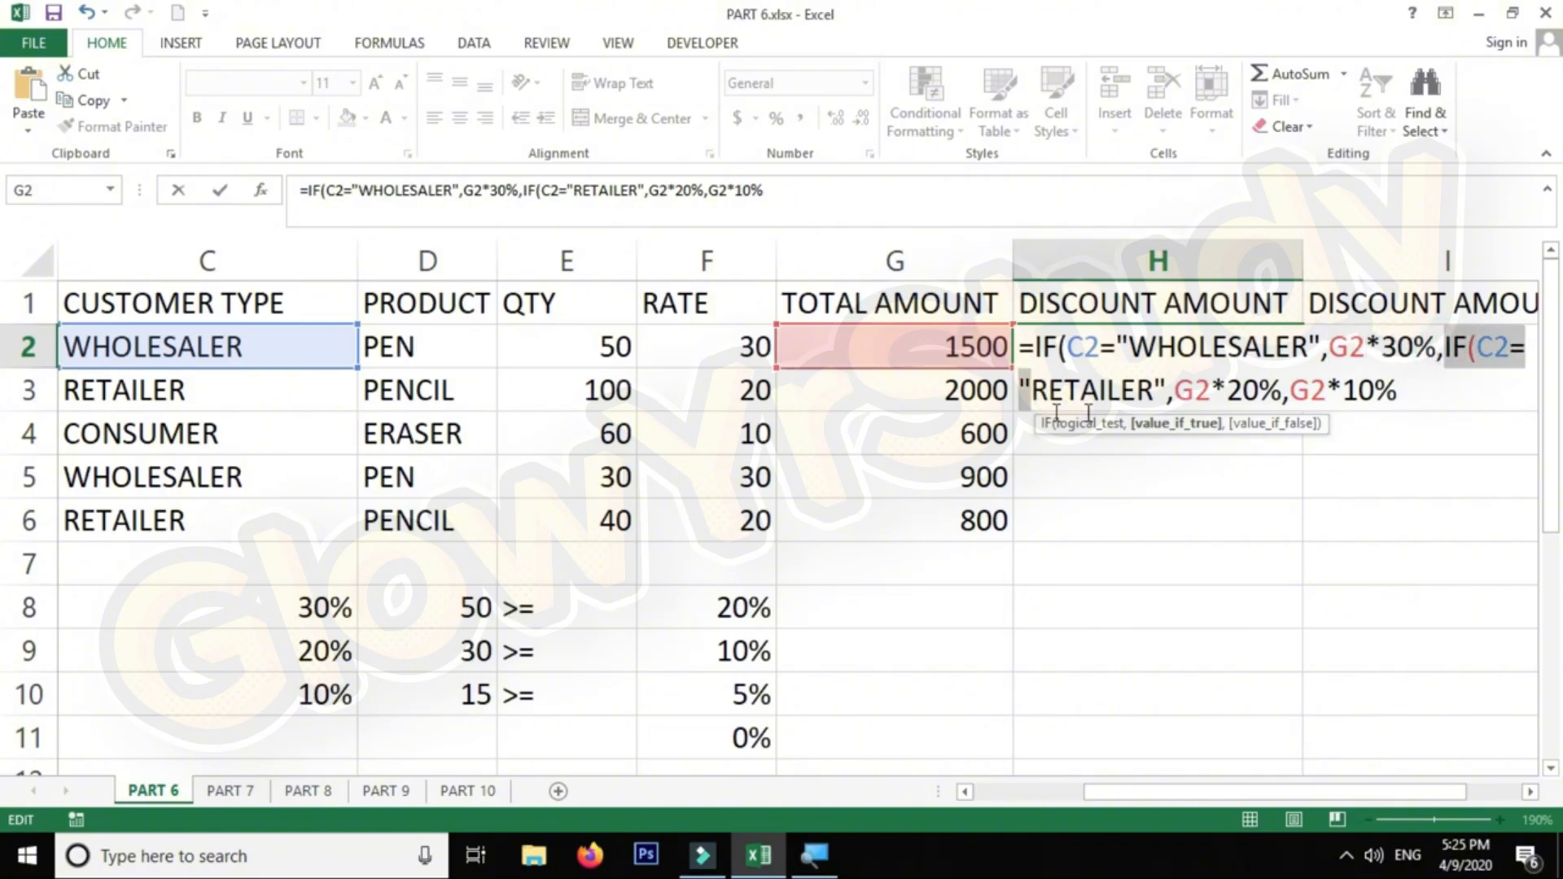
{"action": "left_click_drag", "start_coordinate": [1220, 404], "coordinate": [1343, 399]}
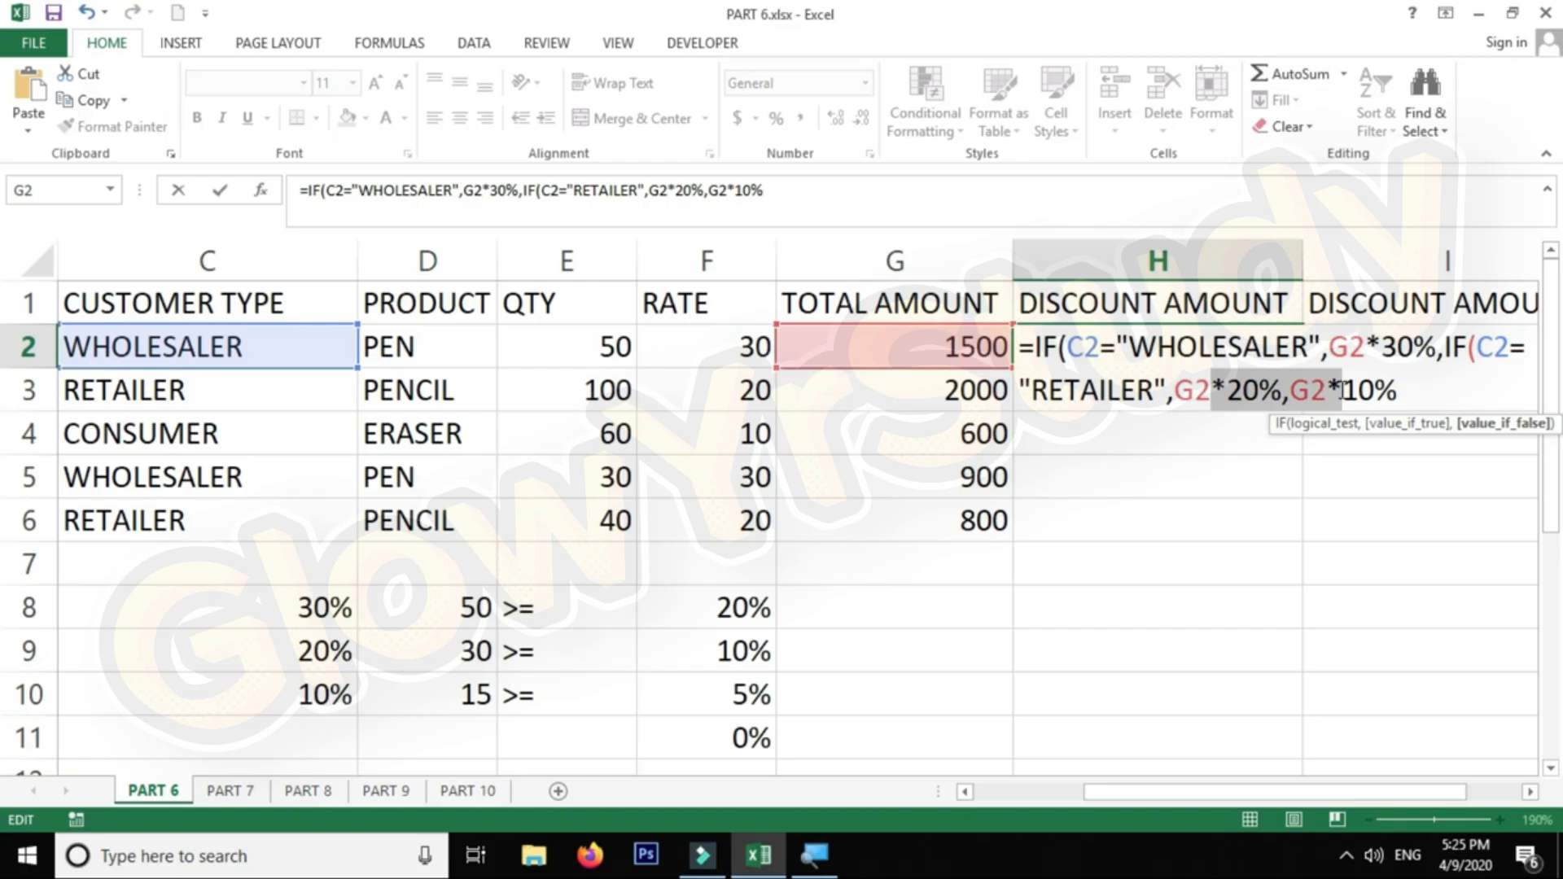
{"action": "left_click_drag", "start_coordinate": [1373, 347], "coordinate": [1437, 347]}
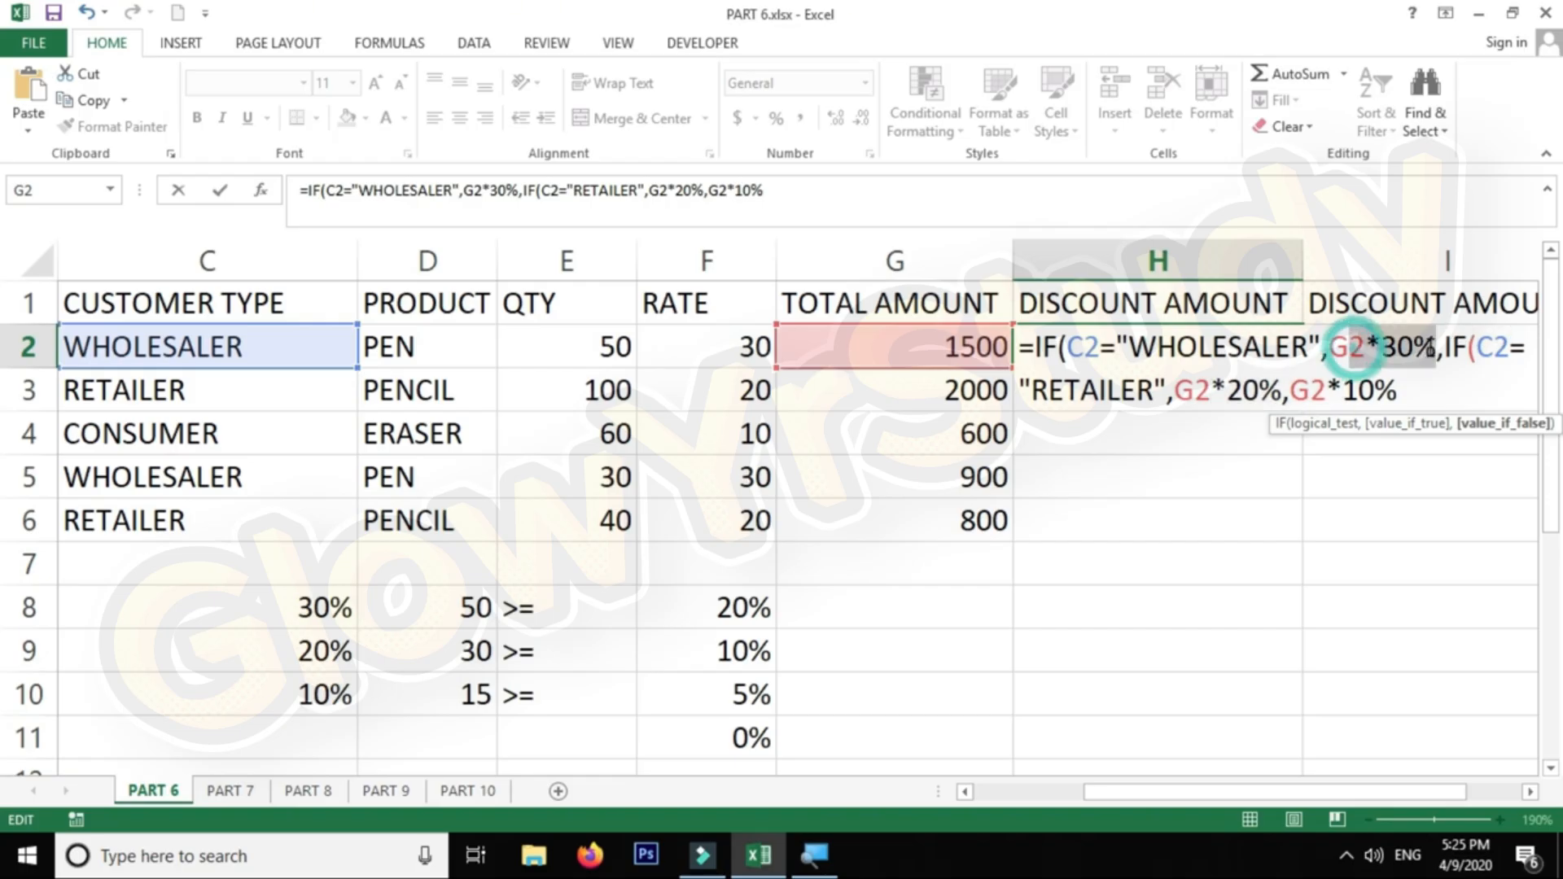
{"action": "left_click_drag", "start_coordinate": [1326, 391], "coordinate": [1417, 392]}
{"action": "key", "text": "Return"}
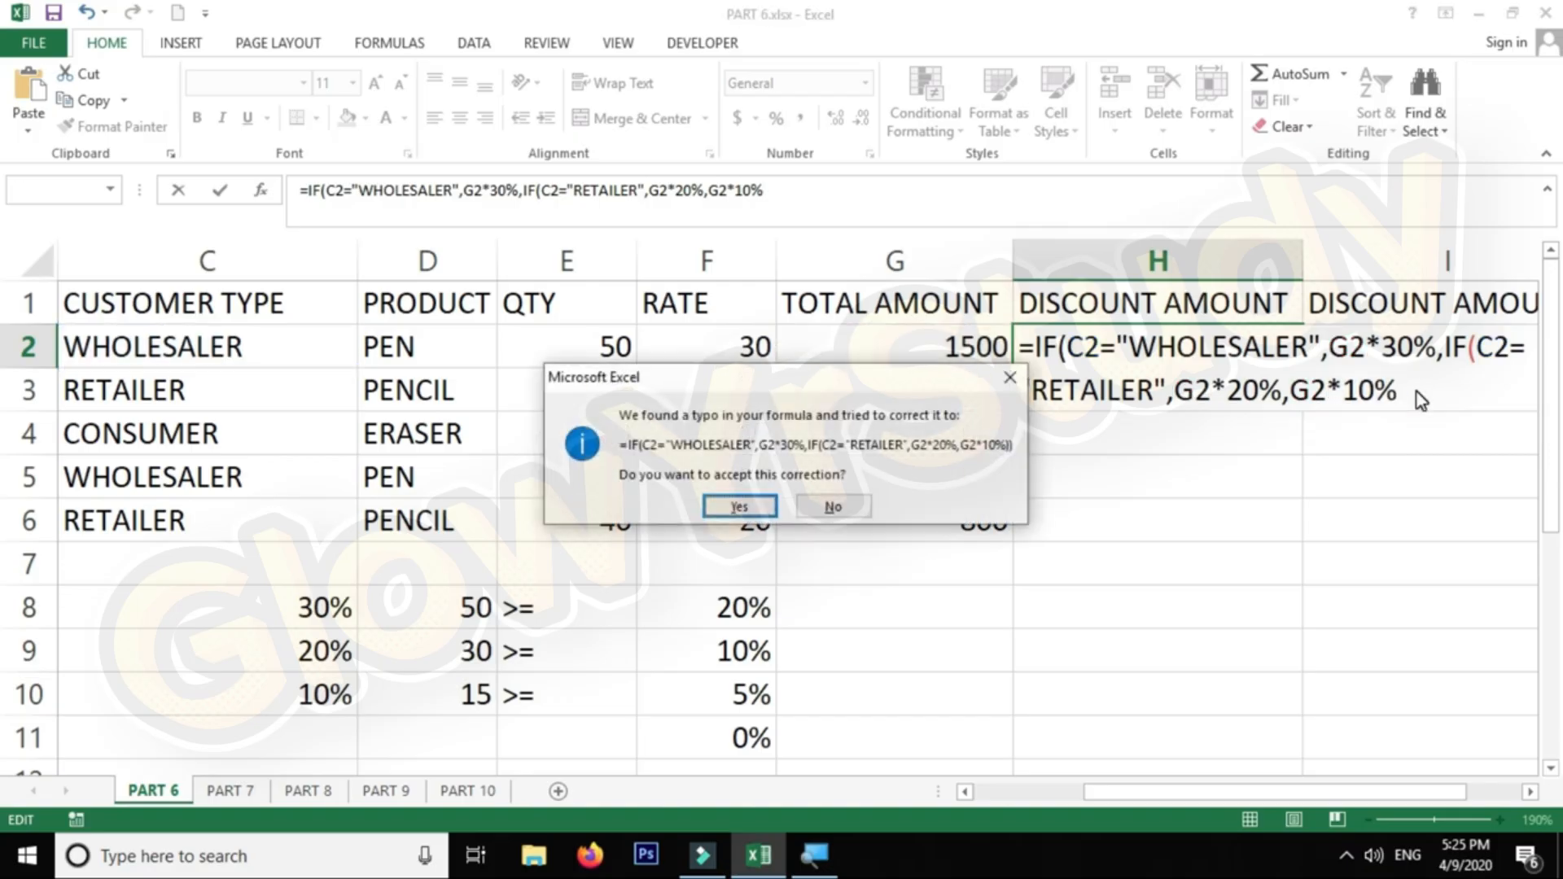
{"action": "key", "text": "Return"}
{"action": "left_click", "coordinate": [1256, 348]}
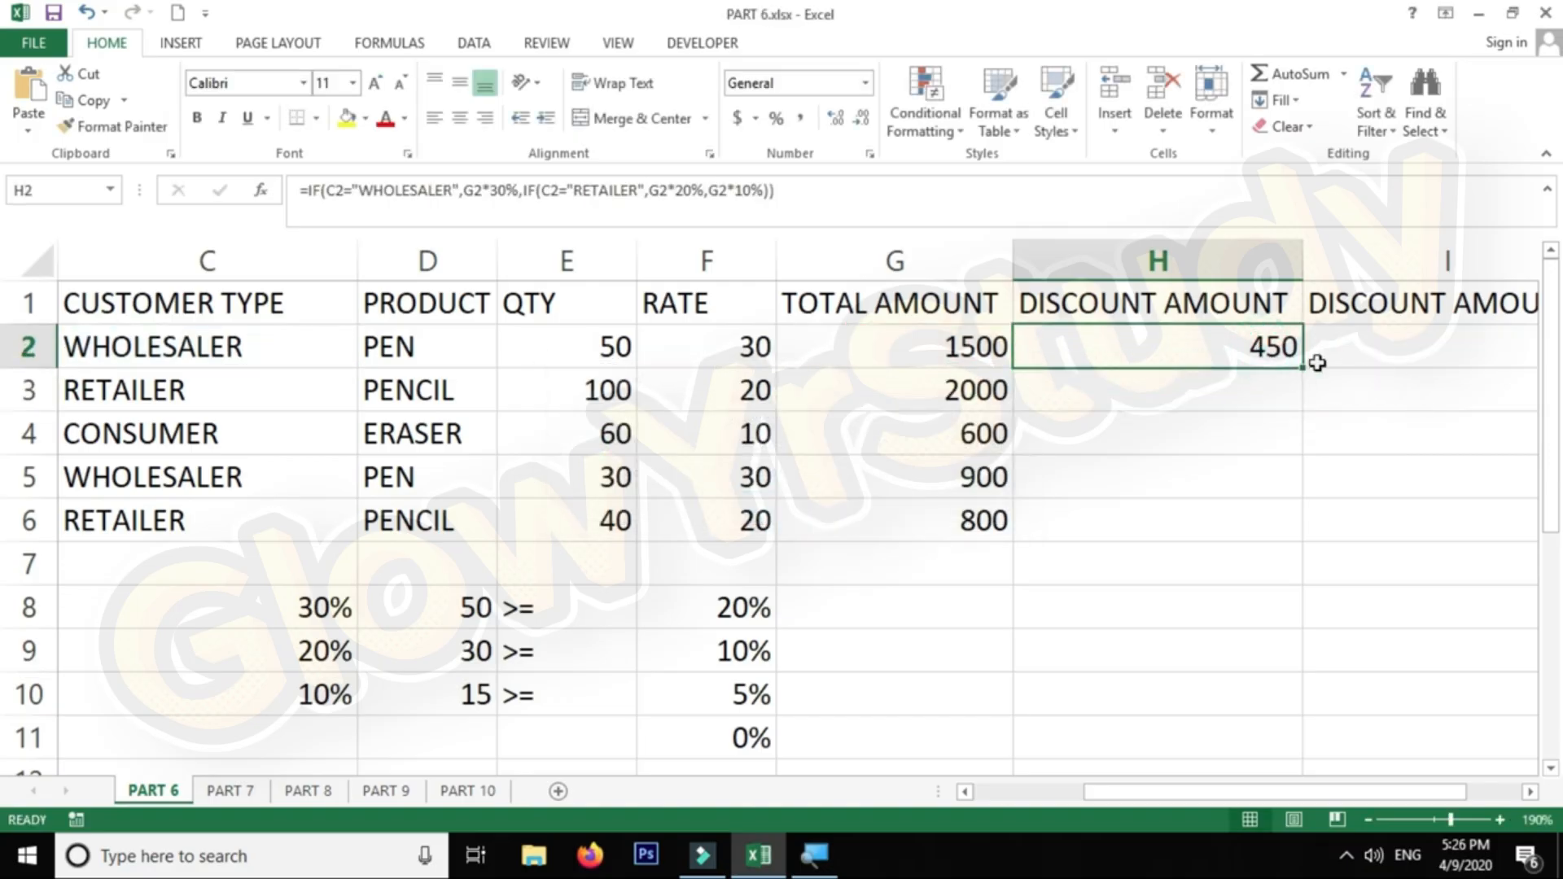
{"action": "left_click_drag", "start_coordinate": [1303, 369], "coordinate": [1308, 551]}
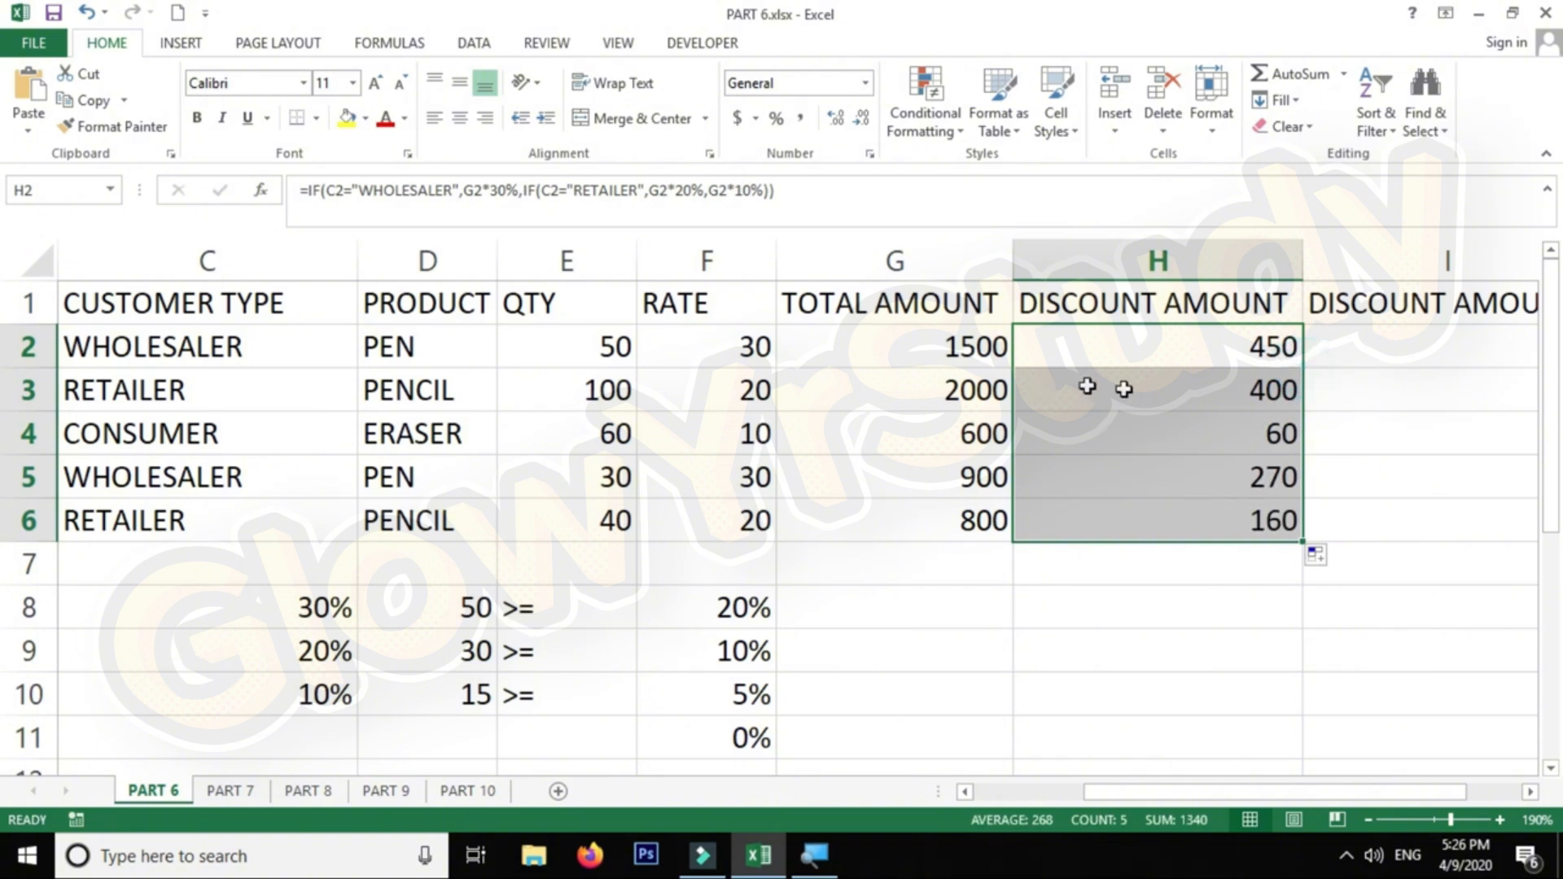
Examine the quantity-based nested IF formula in I2 and the customer-type discounts in H2:H6
{"action": "left_click", "coordinate": [1530, 791]}
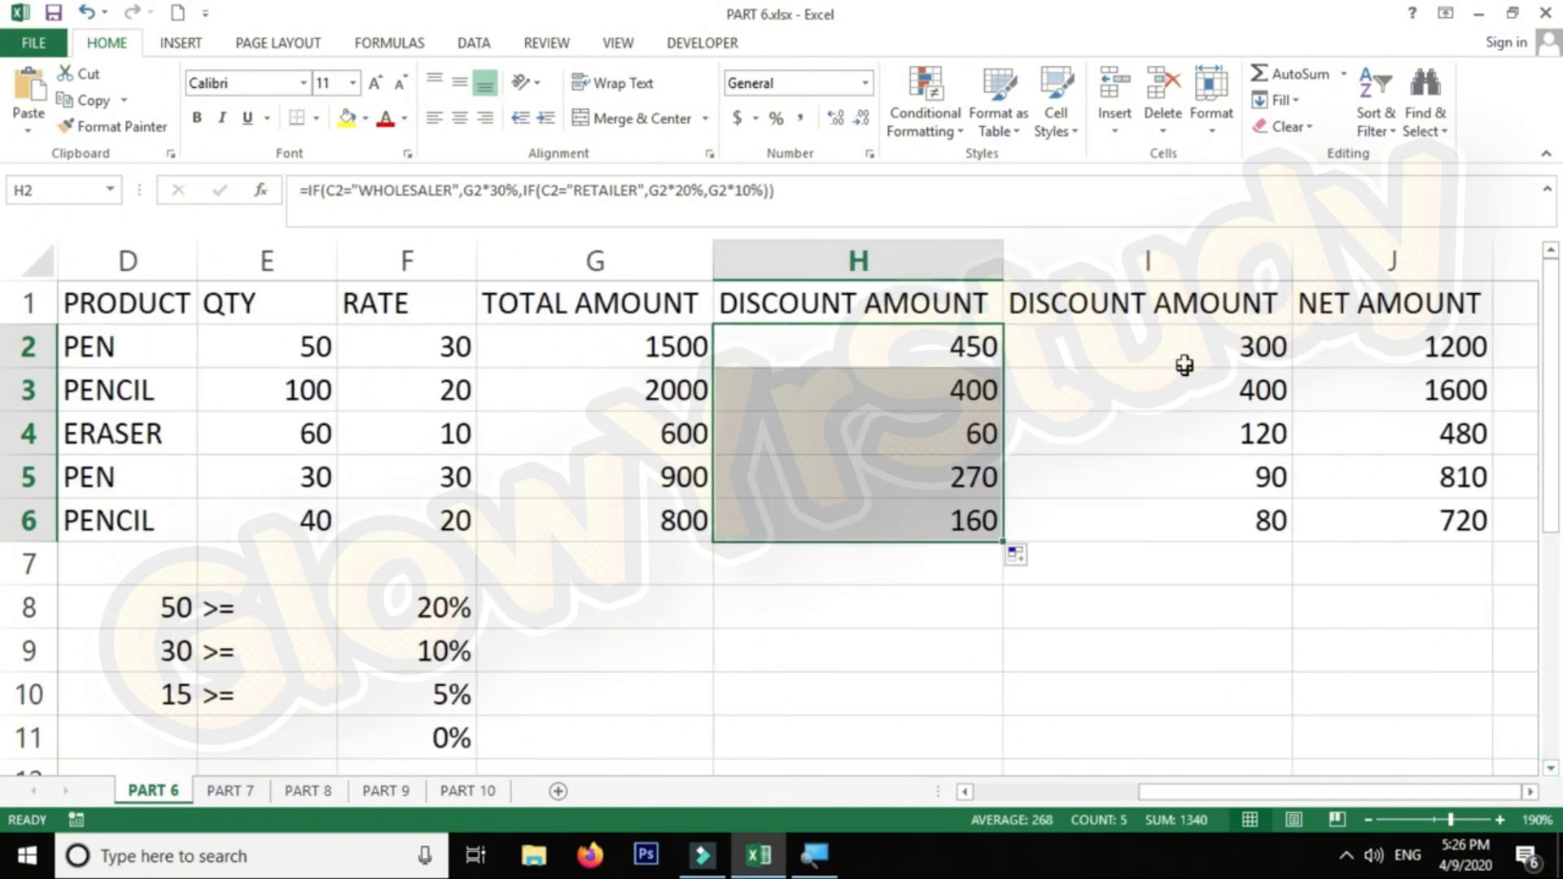
{"action": "double_click", "coordinate": [1185, 335]}
{"action": "left_click_drag", "start_coordinate": [1088, 348], "coordinate": [1149, 348]}
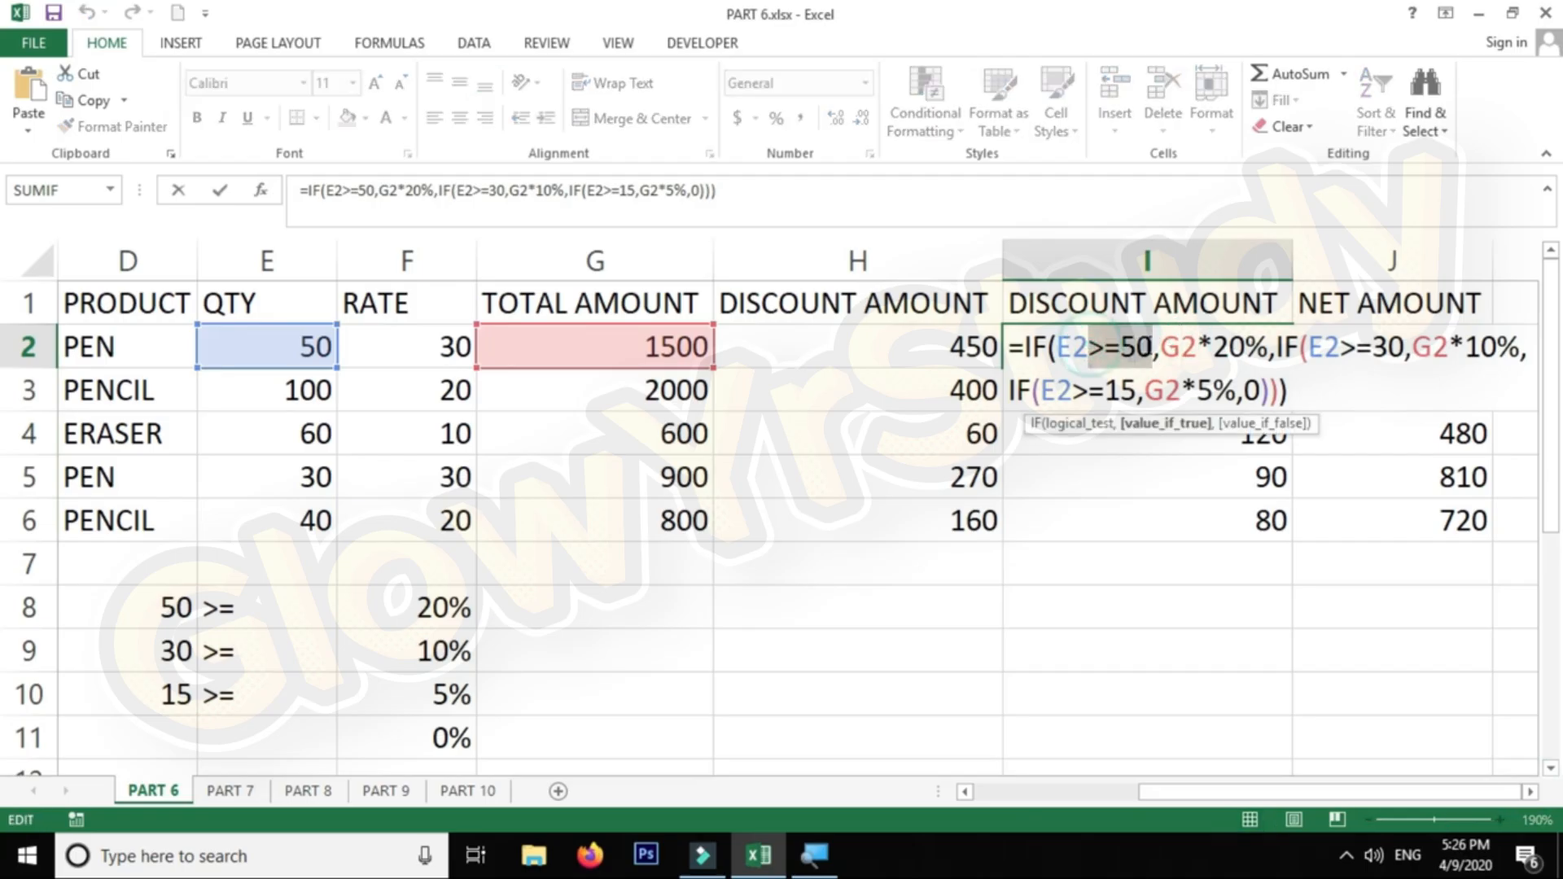
{"action": "left_click_drag", "start_coordinate": [1337, 349], "coordinate": [1373, 349]}
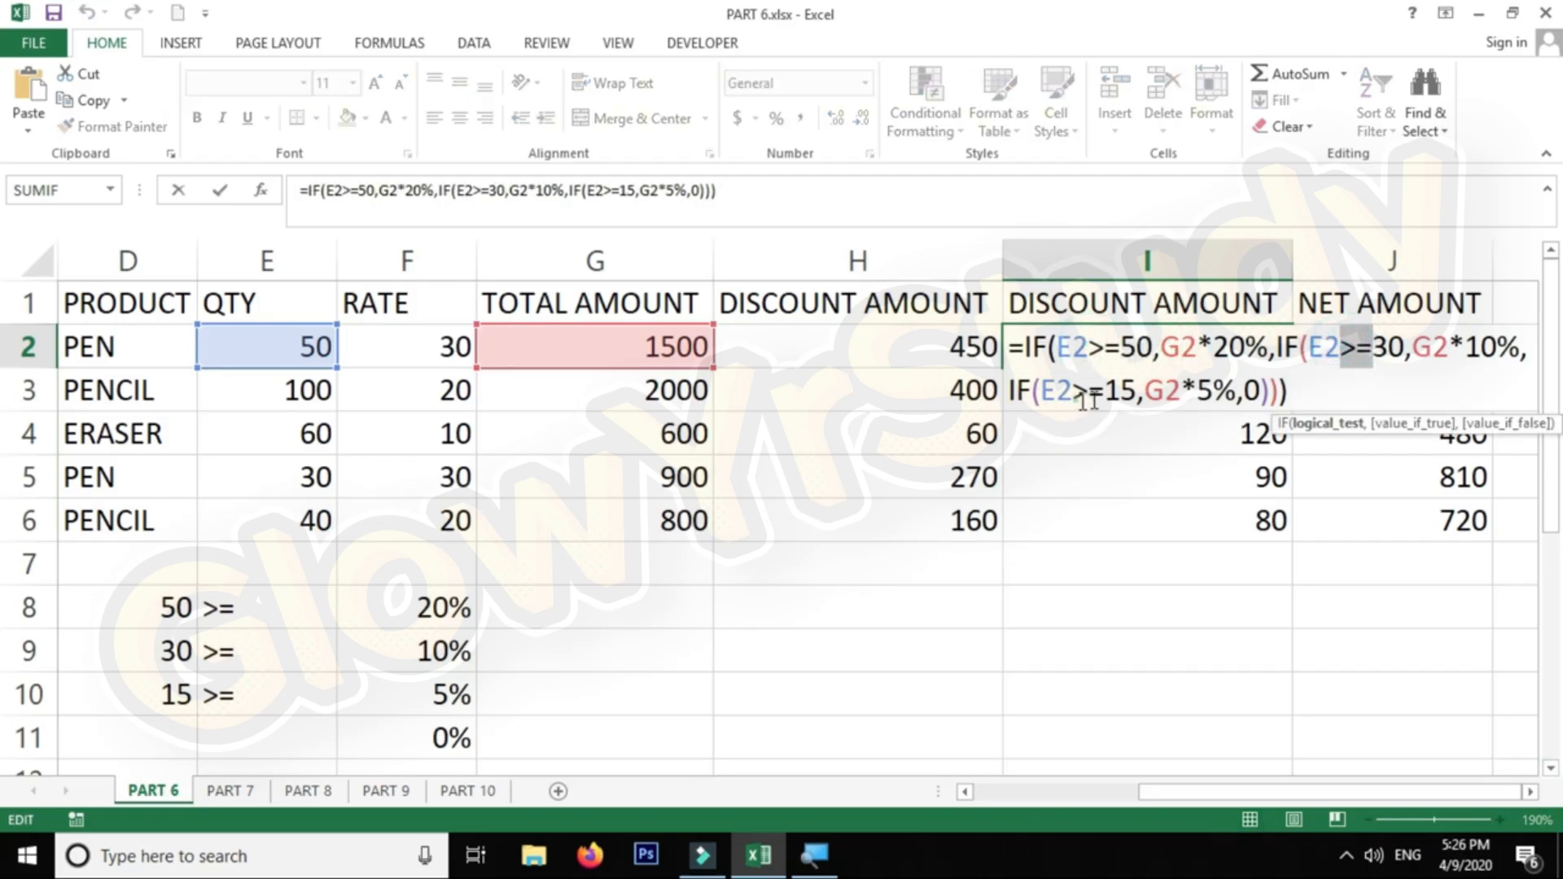
{"action": "left_click_drag", "start_coordinate": [1073, 390], "coordinate": [1144, 391]}
{"action": "left_click", "coordinate": [1224, 397]}
{"action": "key", "text": "Return"}
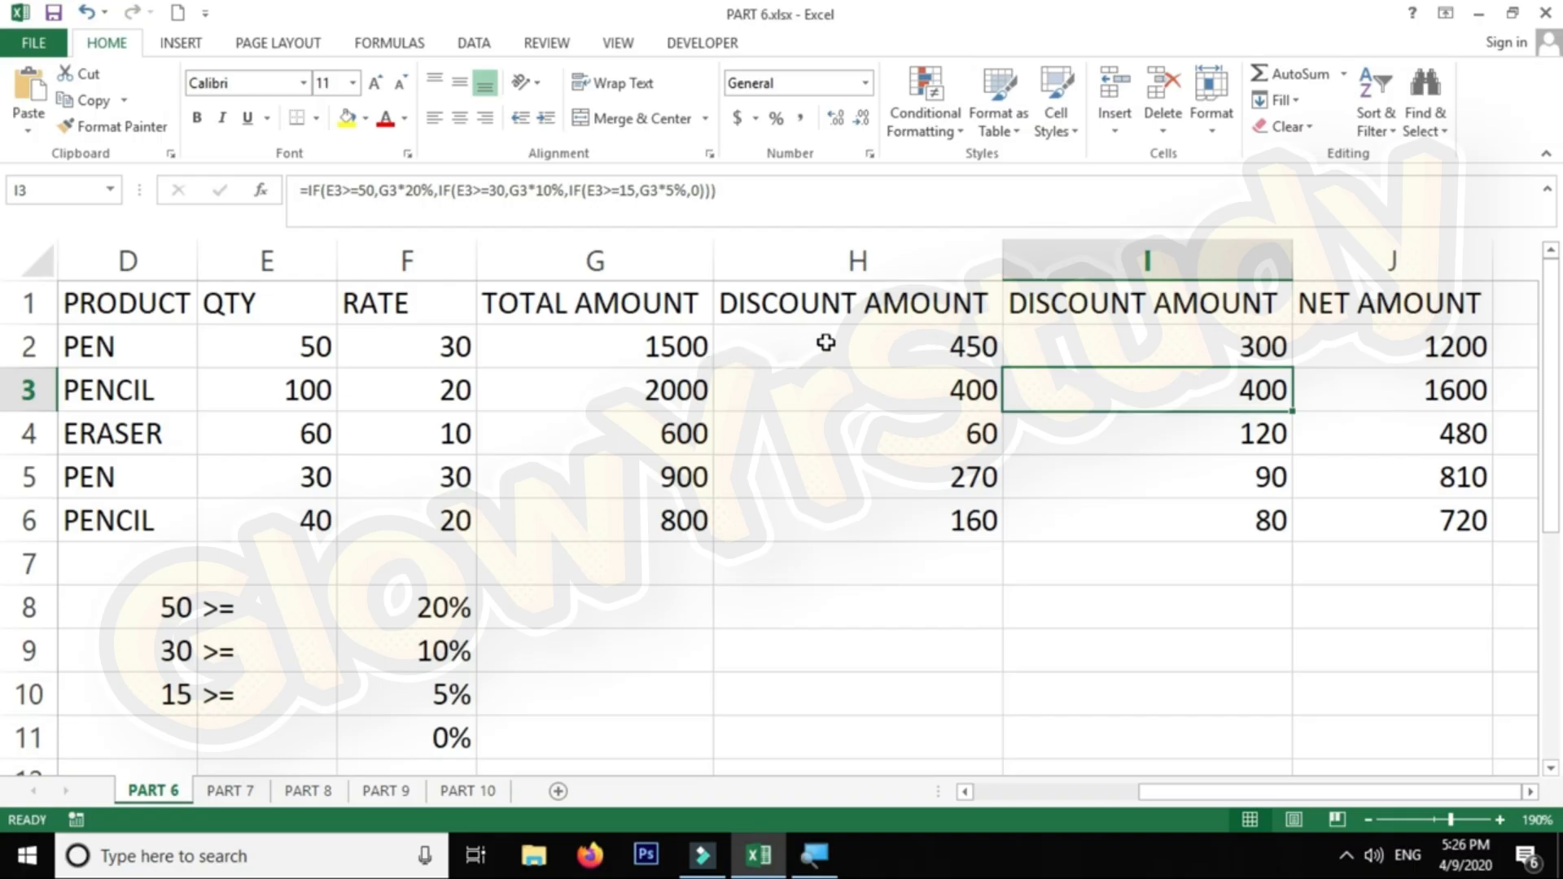
{"action": "left_click_drag", "start_coordinate": [825, 343], "coordinate": [846, 534]}
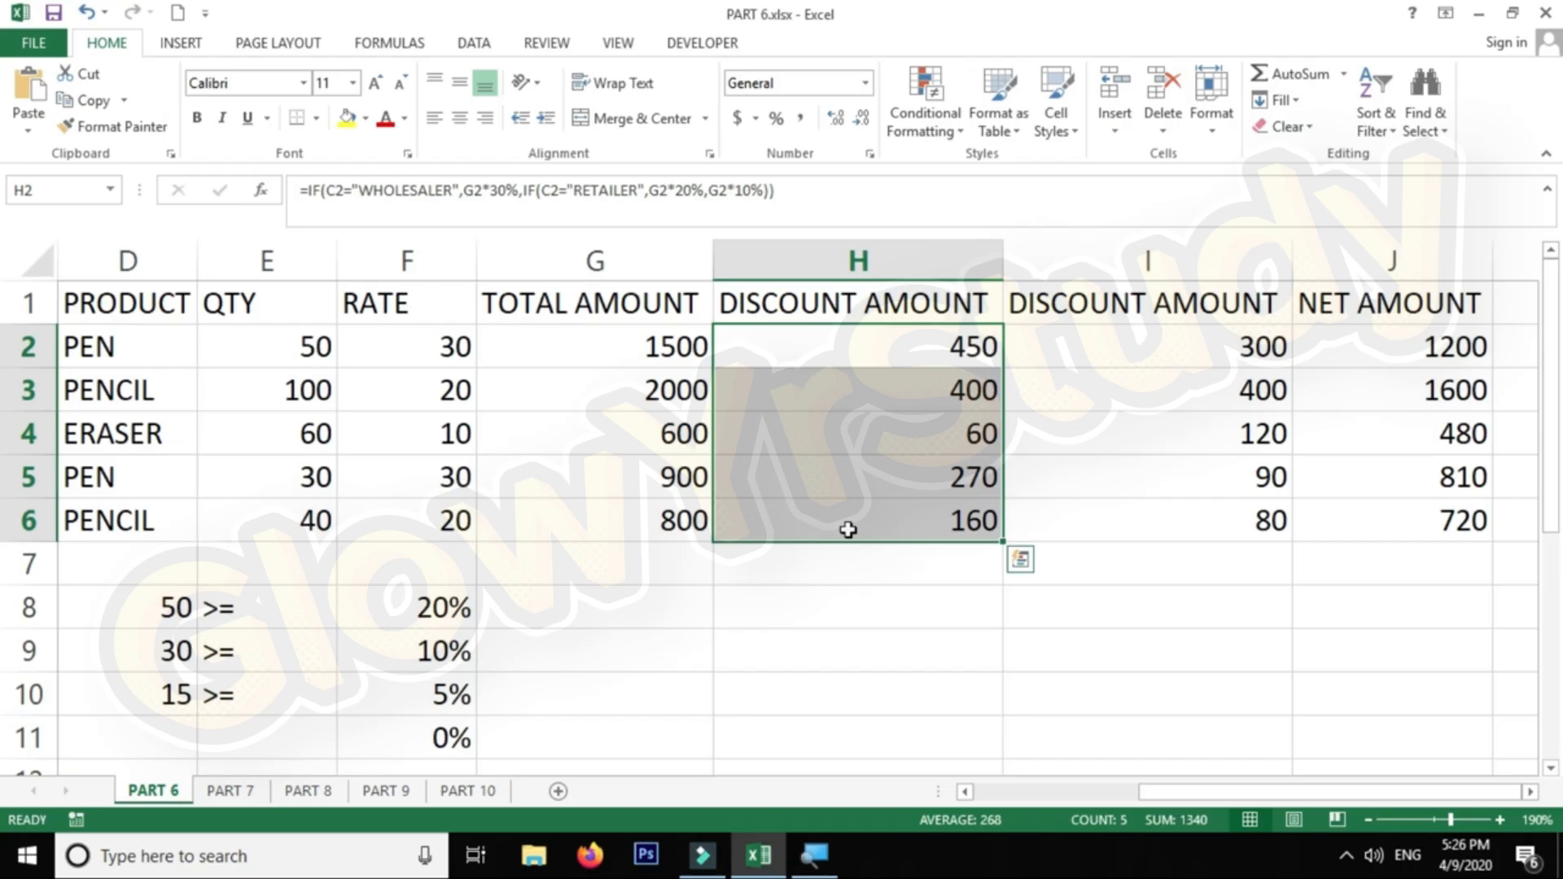
Try inserting a blank row above the header row with all of row 1 selected, and undo it
{"action": "key", "text": "Left"}
{"action": "key", "text": "Left"}
{"action": "key", "text": "Left"}
{"action": "key", "text": "Left"}
{"action": "key", "text": "Left"}
{"action": "key", "text": "Left"}
{"action": "key", "text": "Left"}
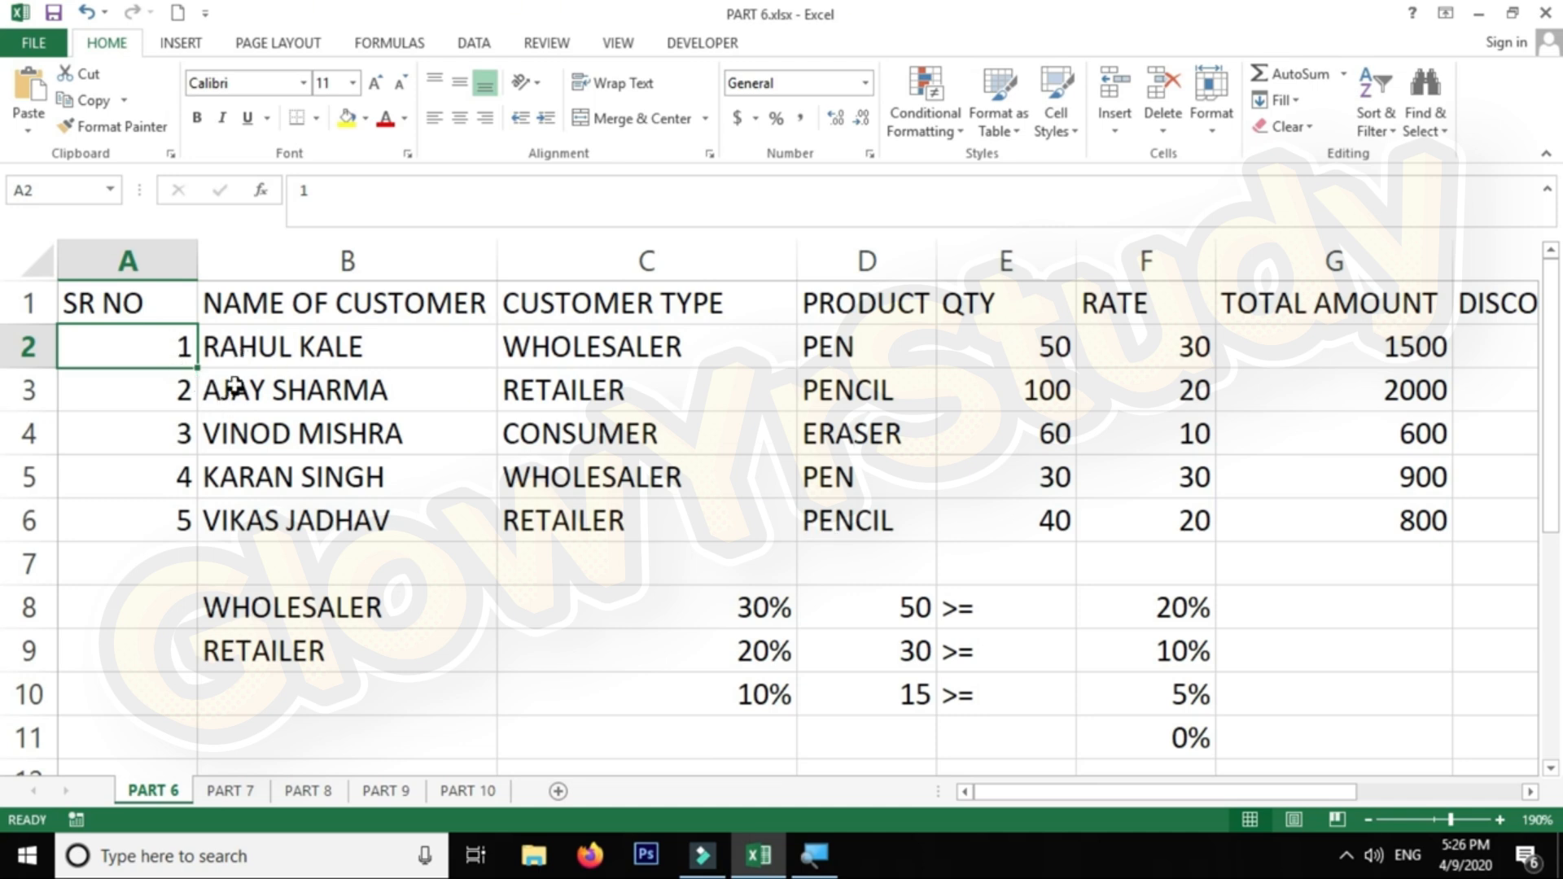
{"action": "left_click", "coordinate": [25, 304]}
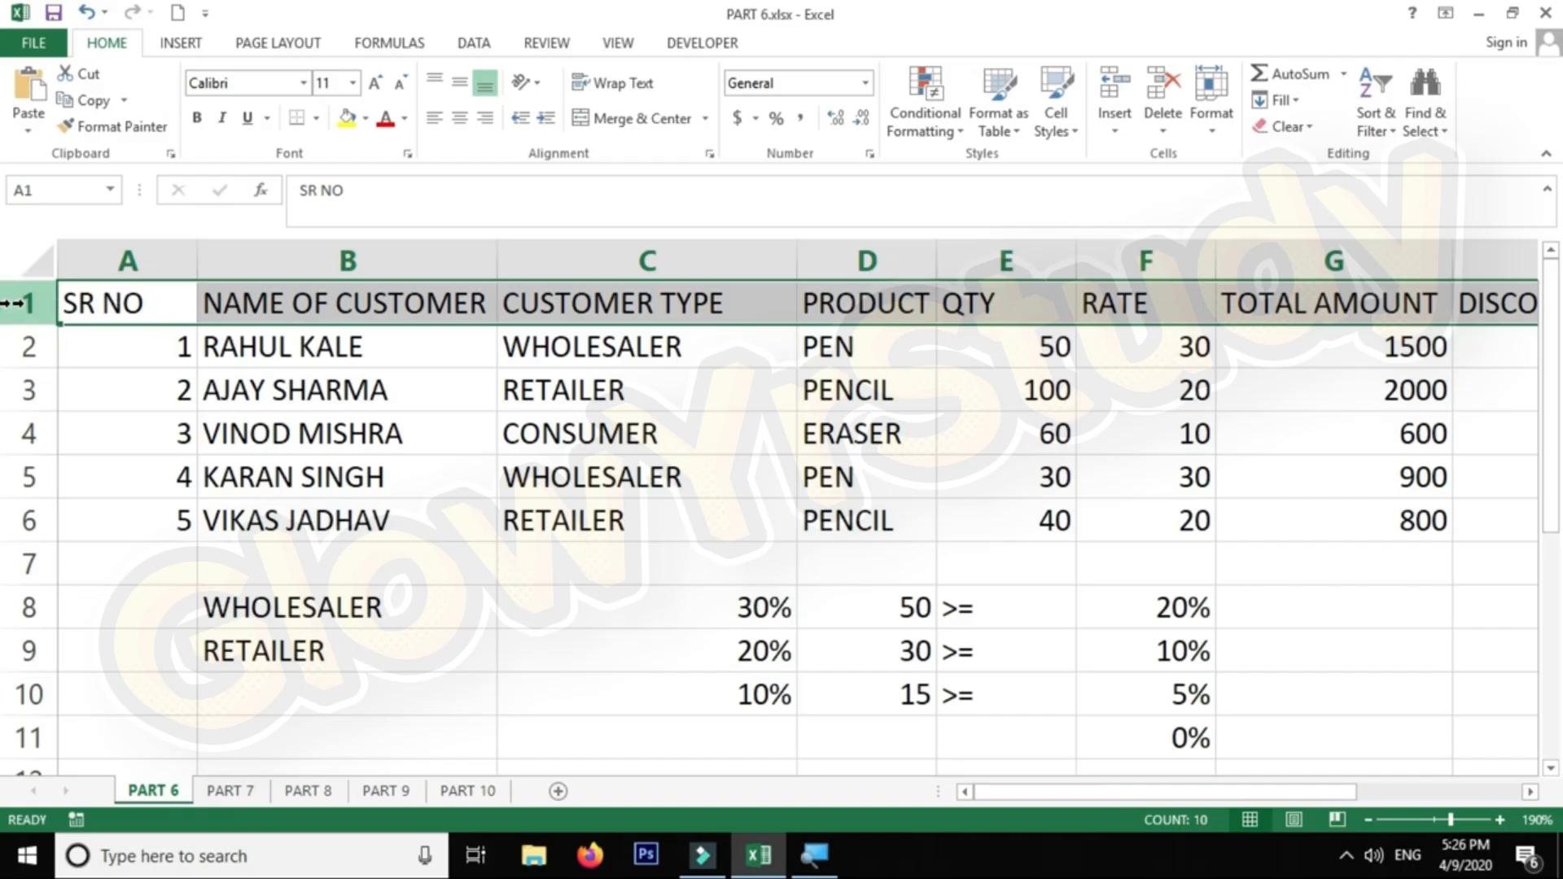
{"action": "left_click", "coordinate": [97, 392]}
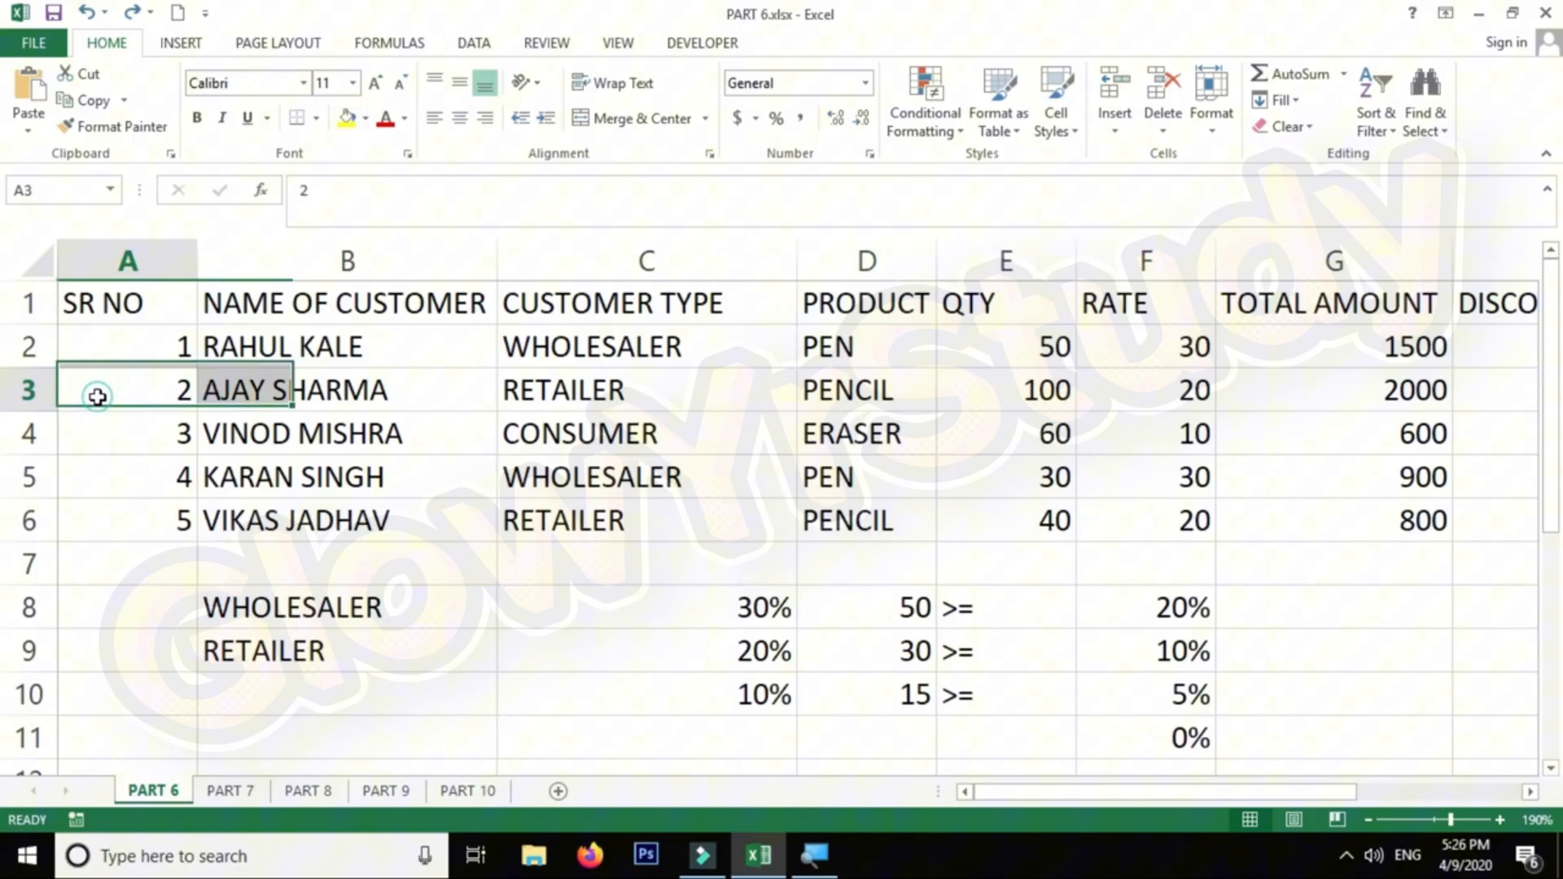
{"action": "left_click", "coordinate": [22, 304]}
{"action": "key", "text": "ctrl+shift+plus"}
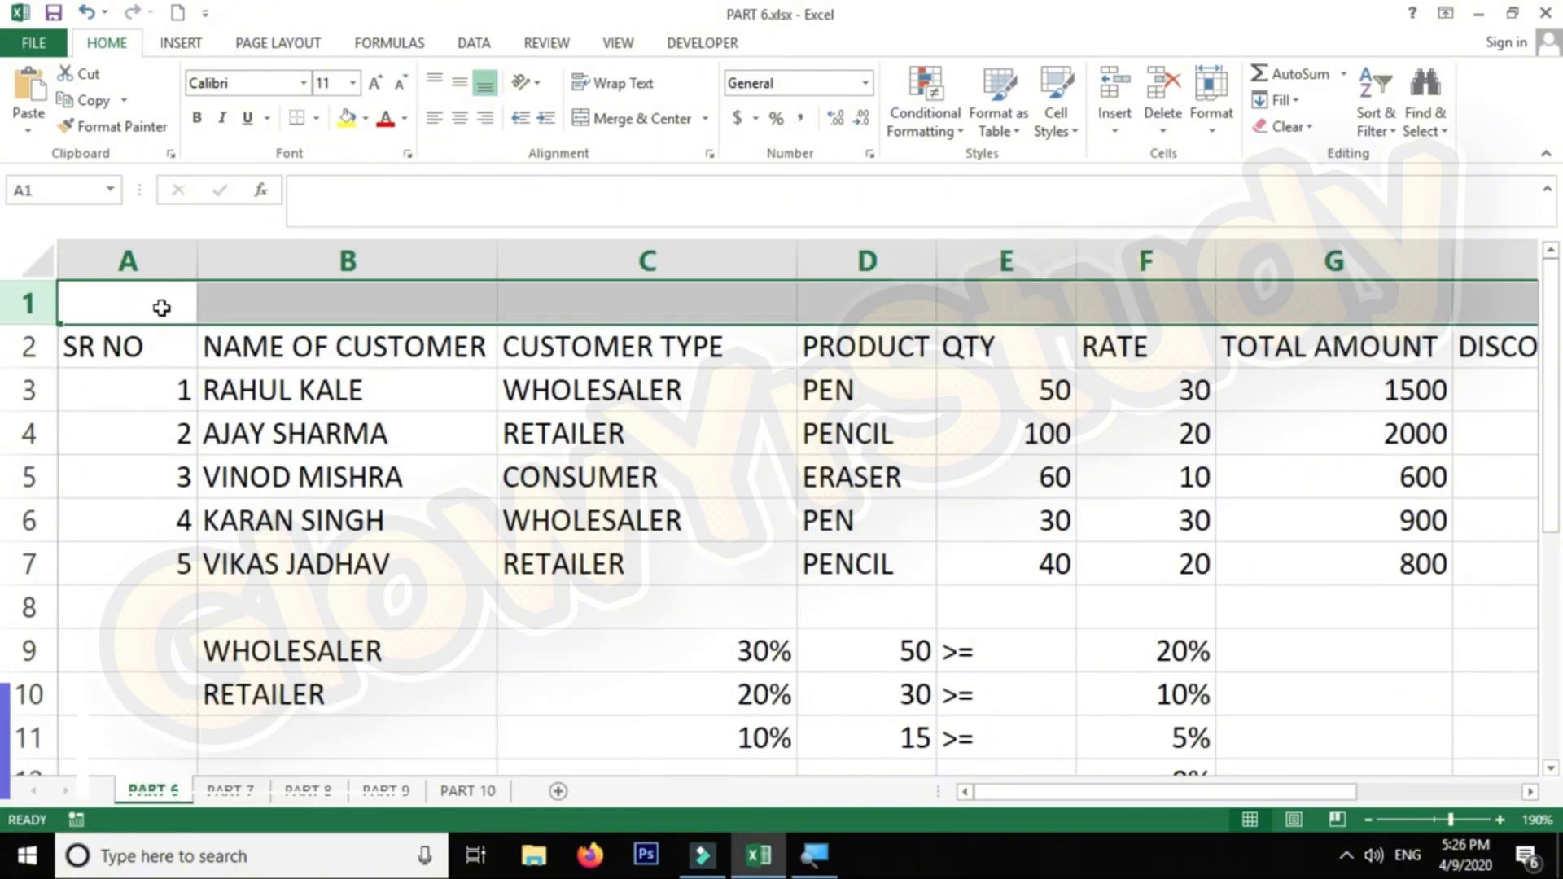
{"action": "key", "text": "ctrl+z"}
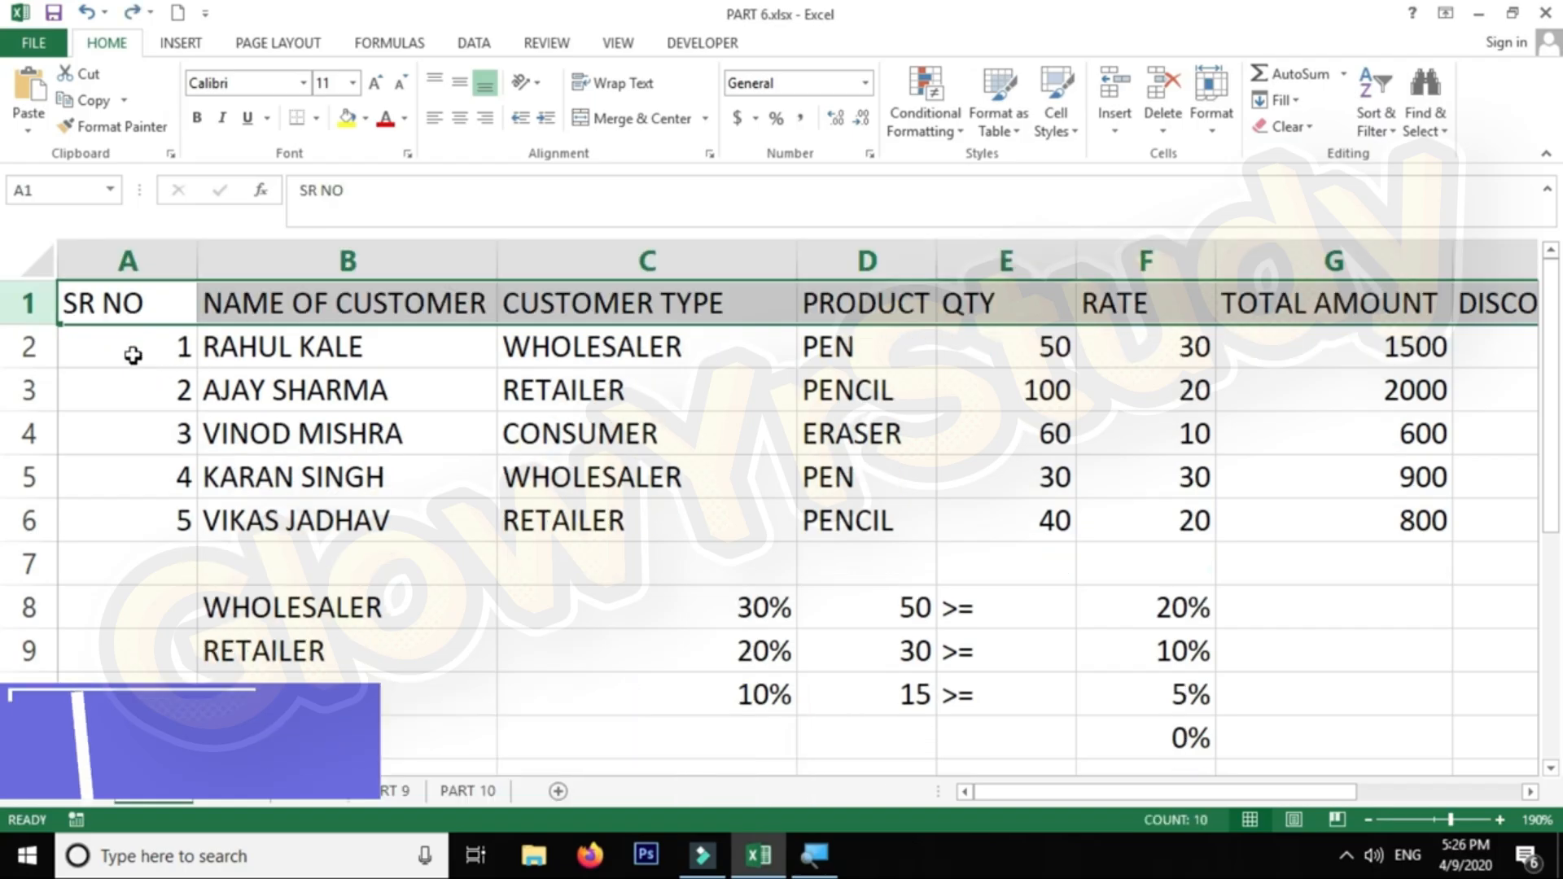
Try inserting a row above cell A1 with the Entire row option, and undo the insertion
{"action": "left_click", "coordinate": [129, 311]}
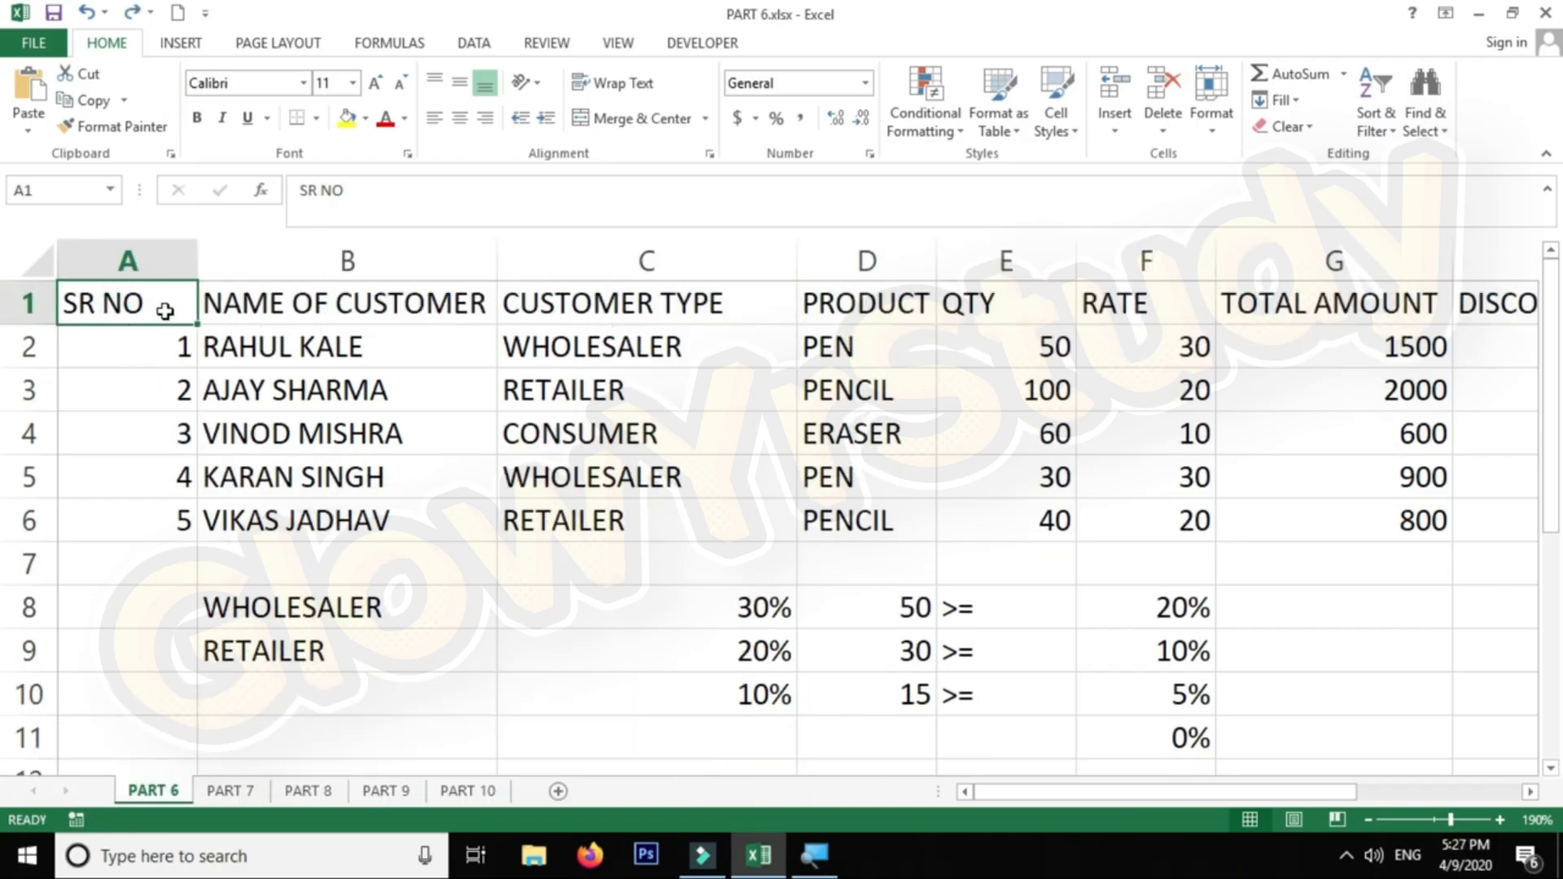
{"action": "key", "text": "ctrl+plus"}
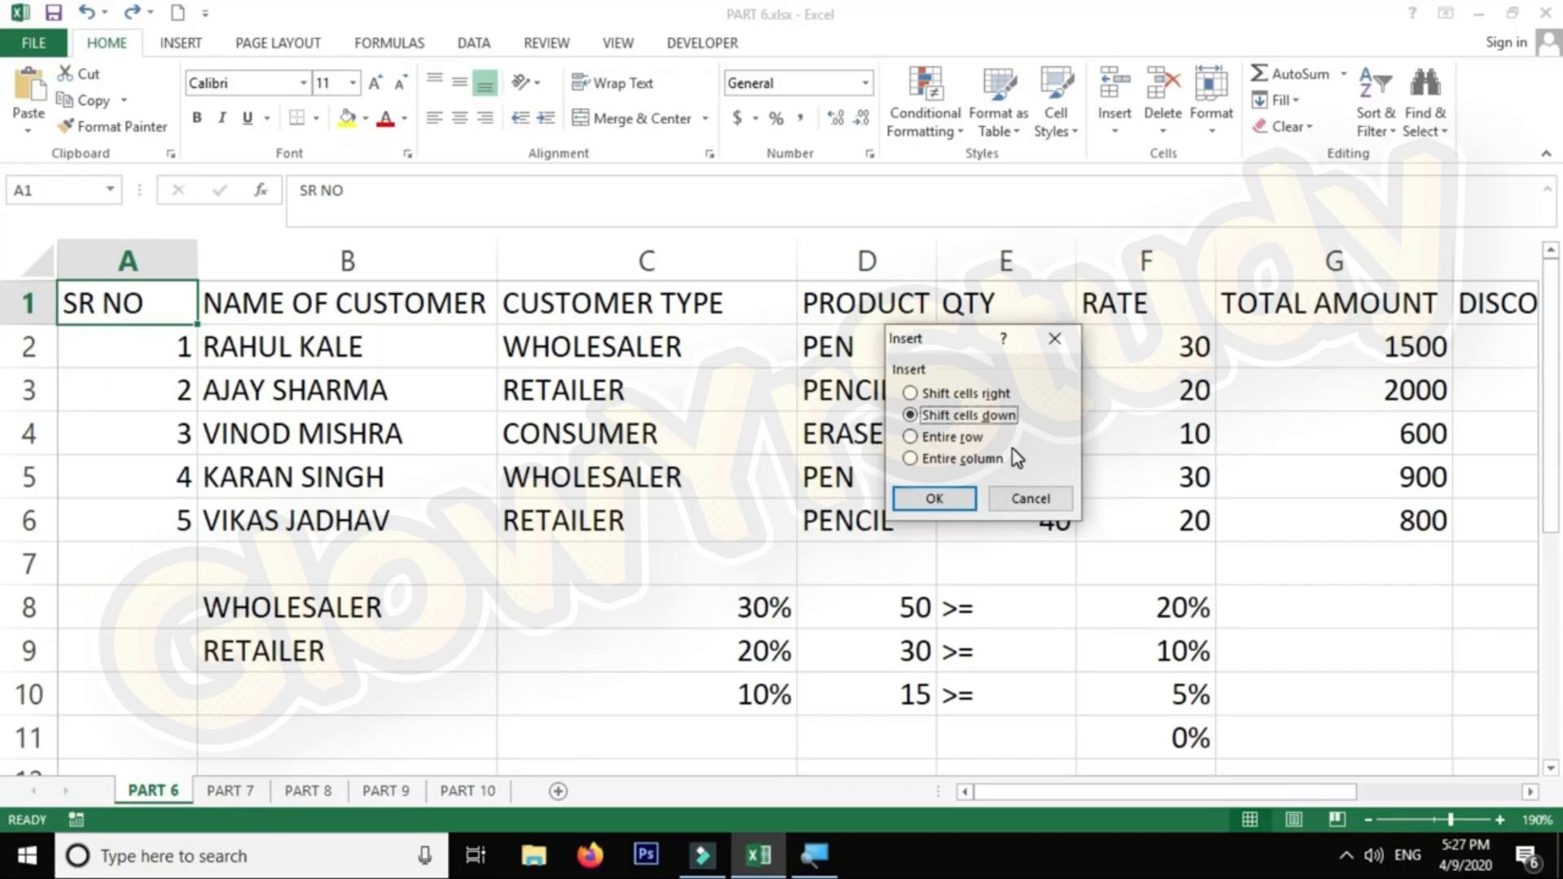
{"action": "left_click", "coordinate": [944, 440]}
{"action": "left_click", "coordinate": [960, 498]}
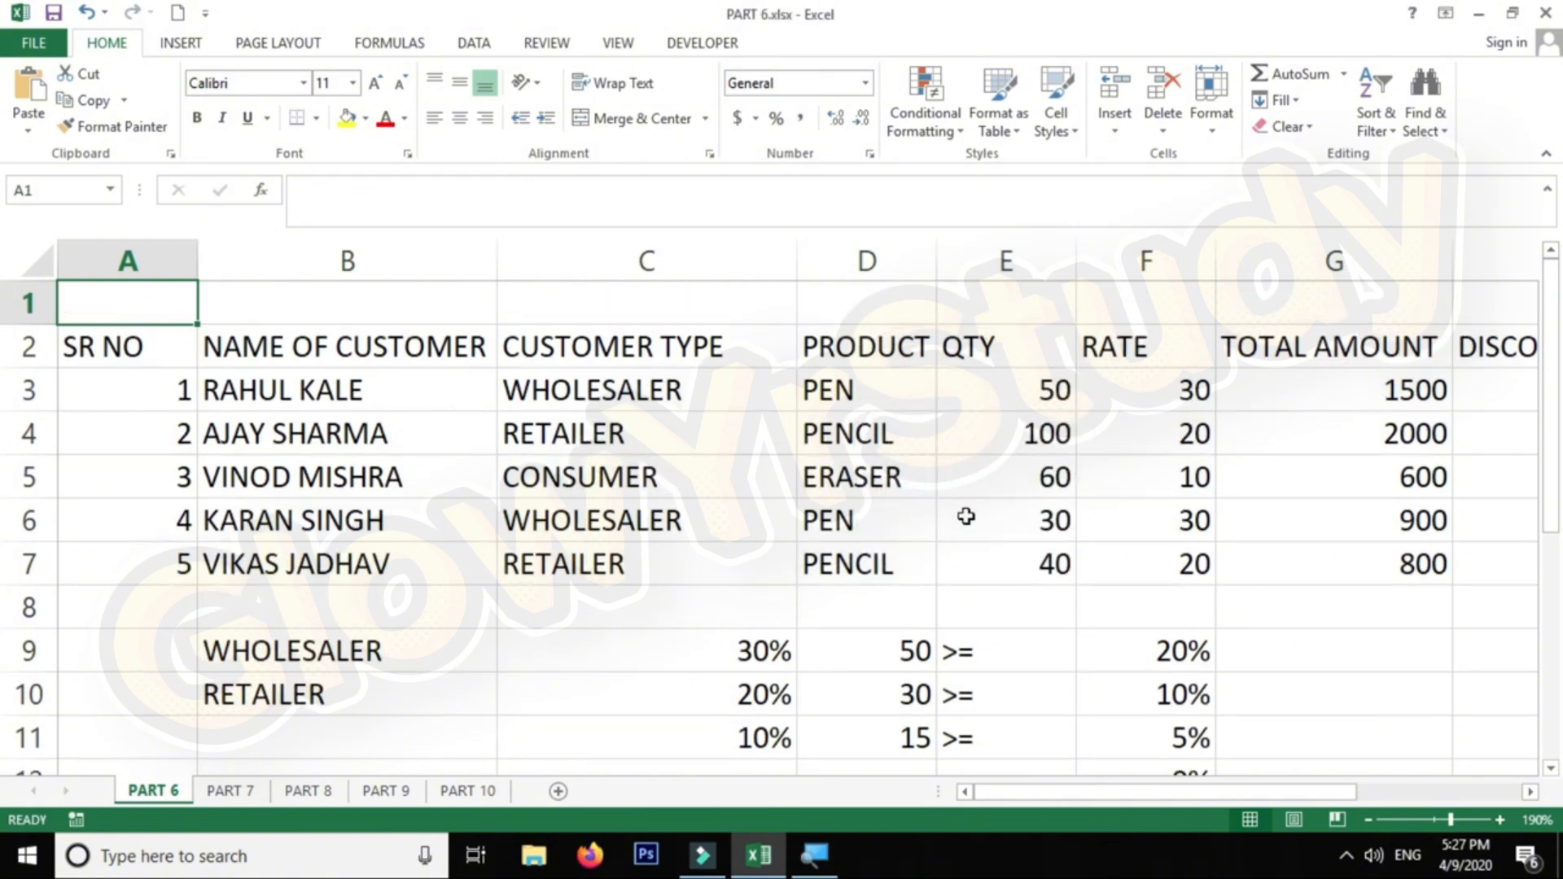
{"action": "key", "text": "ctrl+z"}
Insert a blank row at row 1 from the selected header row once more, and undo it
{"action": "left_click", "coordinate": [18, 303]}
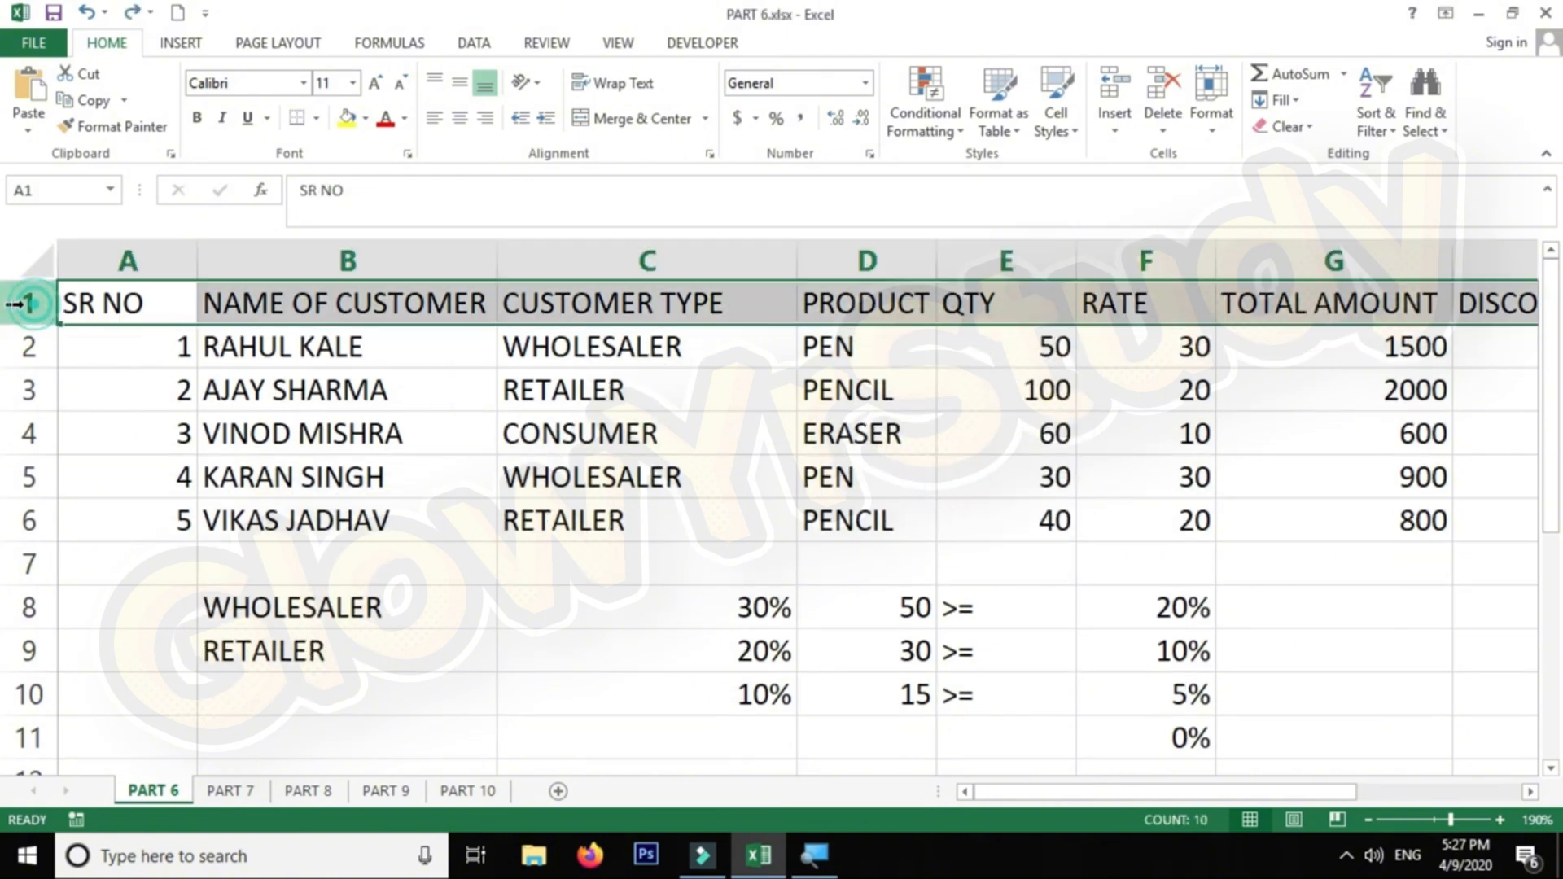
{"action": "key", "text": "ctrl+plus"}
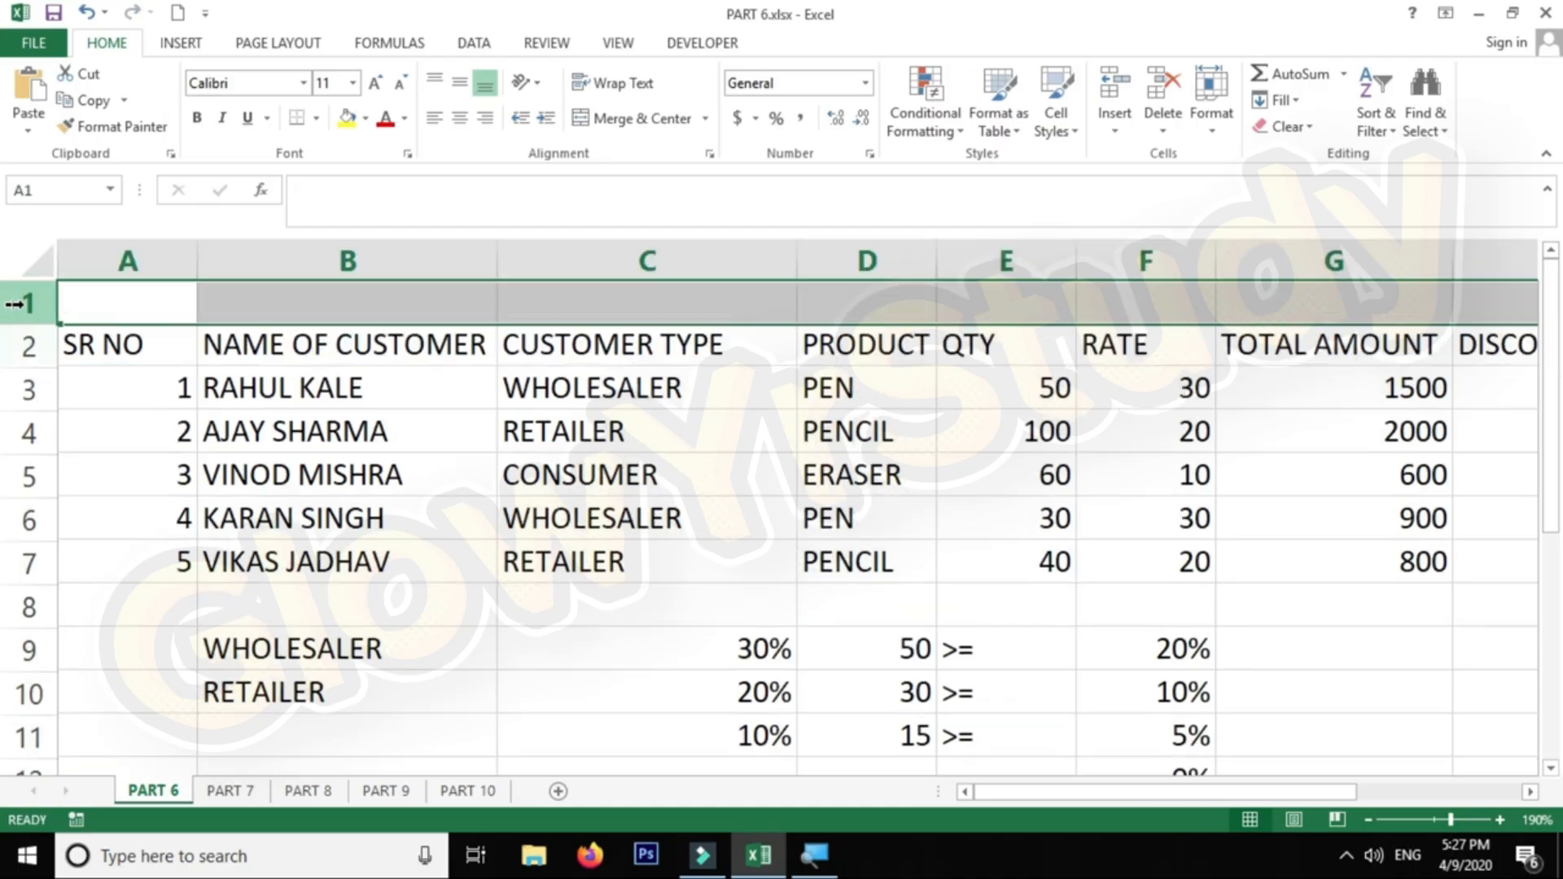
{"action": "left_click", "coordinate": [72, 309]}
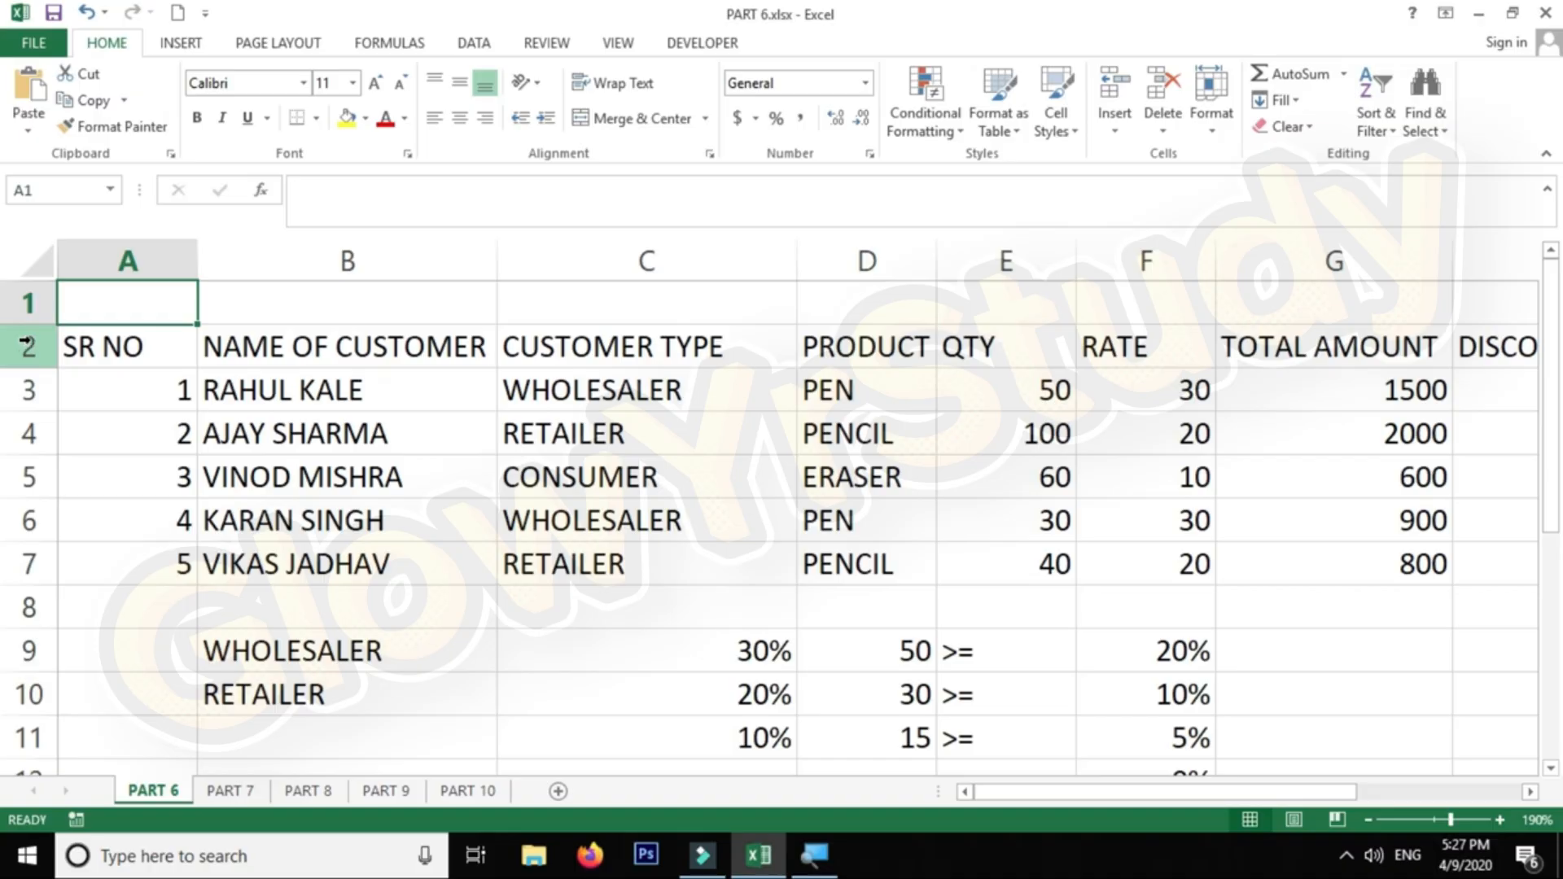
{"action": "key", "text": "ctrl+z"}
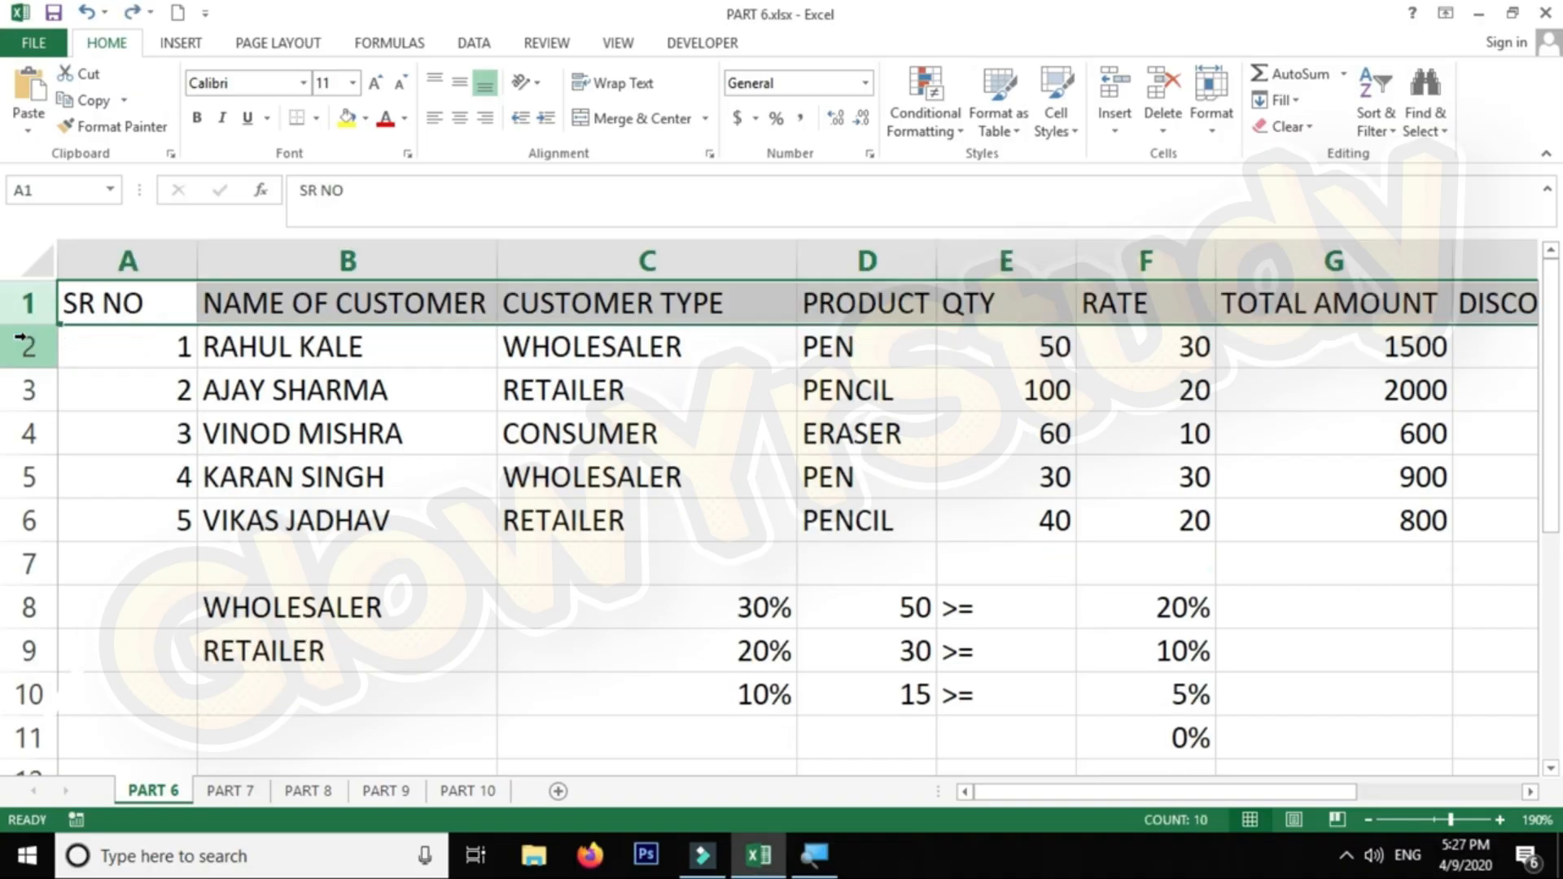
Insert a blank row above the table's header row and select cell A1
{"action": "key", "text": "alt+i"}
{"action": "key", "text": "r"}
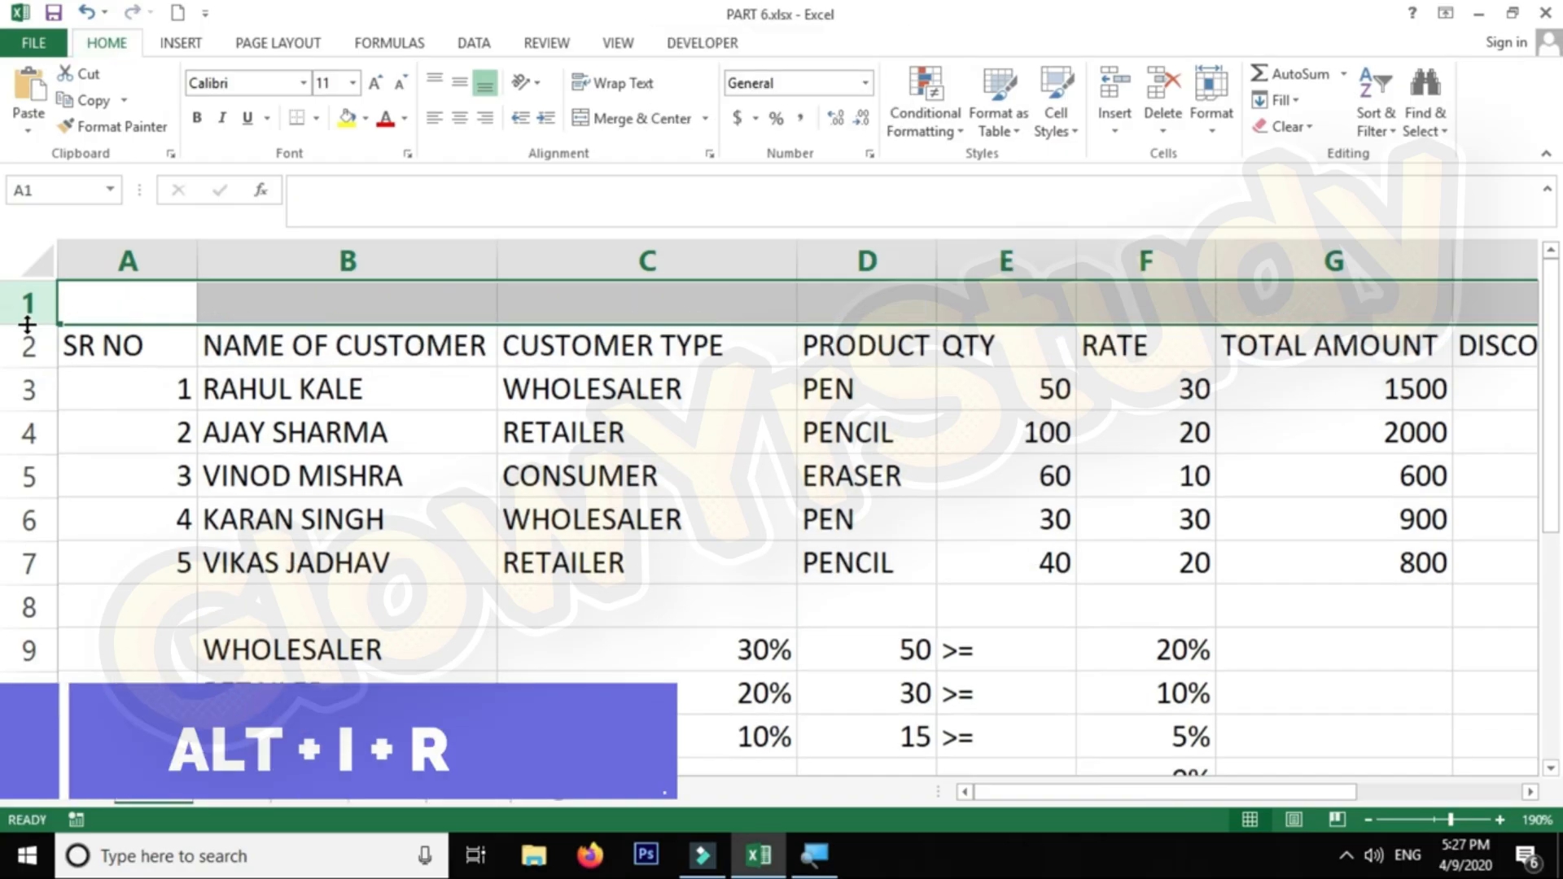
{"action": "left_click", "coordinate": [147, 296]}
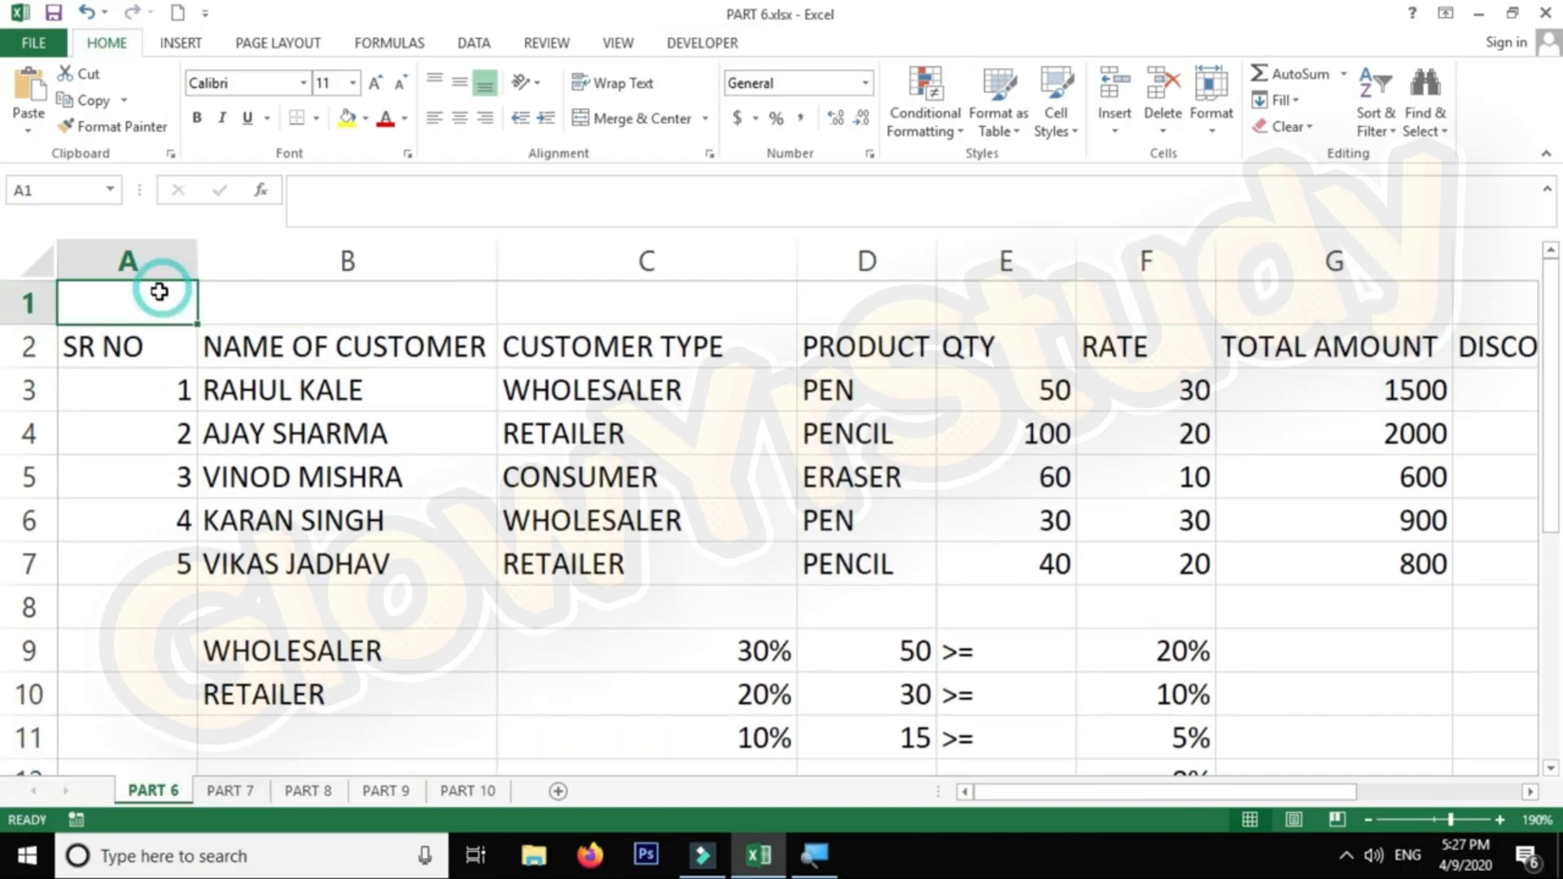
{"action": "left_click_drag", "start_coordinate": [125, 301], "coordinate": [1387, 308]}
{"action": "left_click_drag", "start_coordinate": [1202, 802], "coordinate": [977, 793]}
{"action": "left_click", "coordinate": [812, 751]}
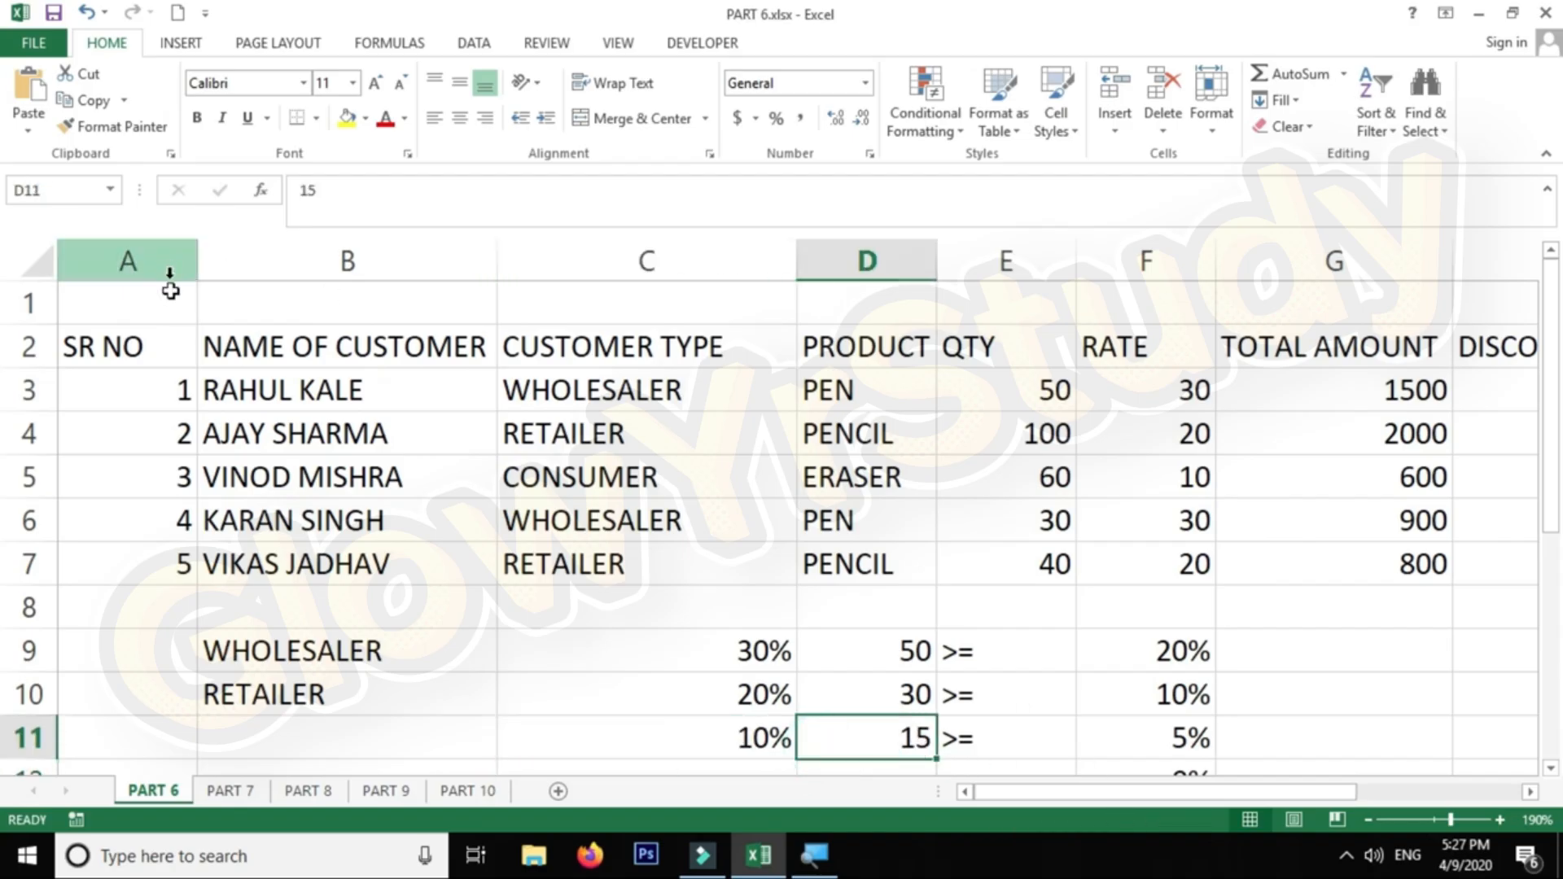
Merge and center cells A1:J1 across the full width of the table
{"action": "mouse_move", "coordinate": [154, 302]}
{"action": "left_mouse_down"}
{"action": "mouse_move", "coordinate": [256, 317]}
{"action": "mouse_move", "coordinate": [154, 307]}
{"action": "left_mouse_up"}
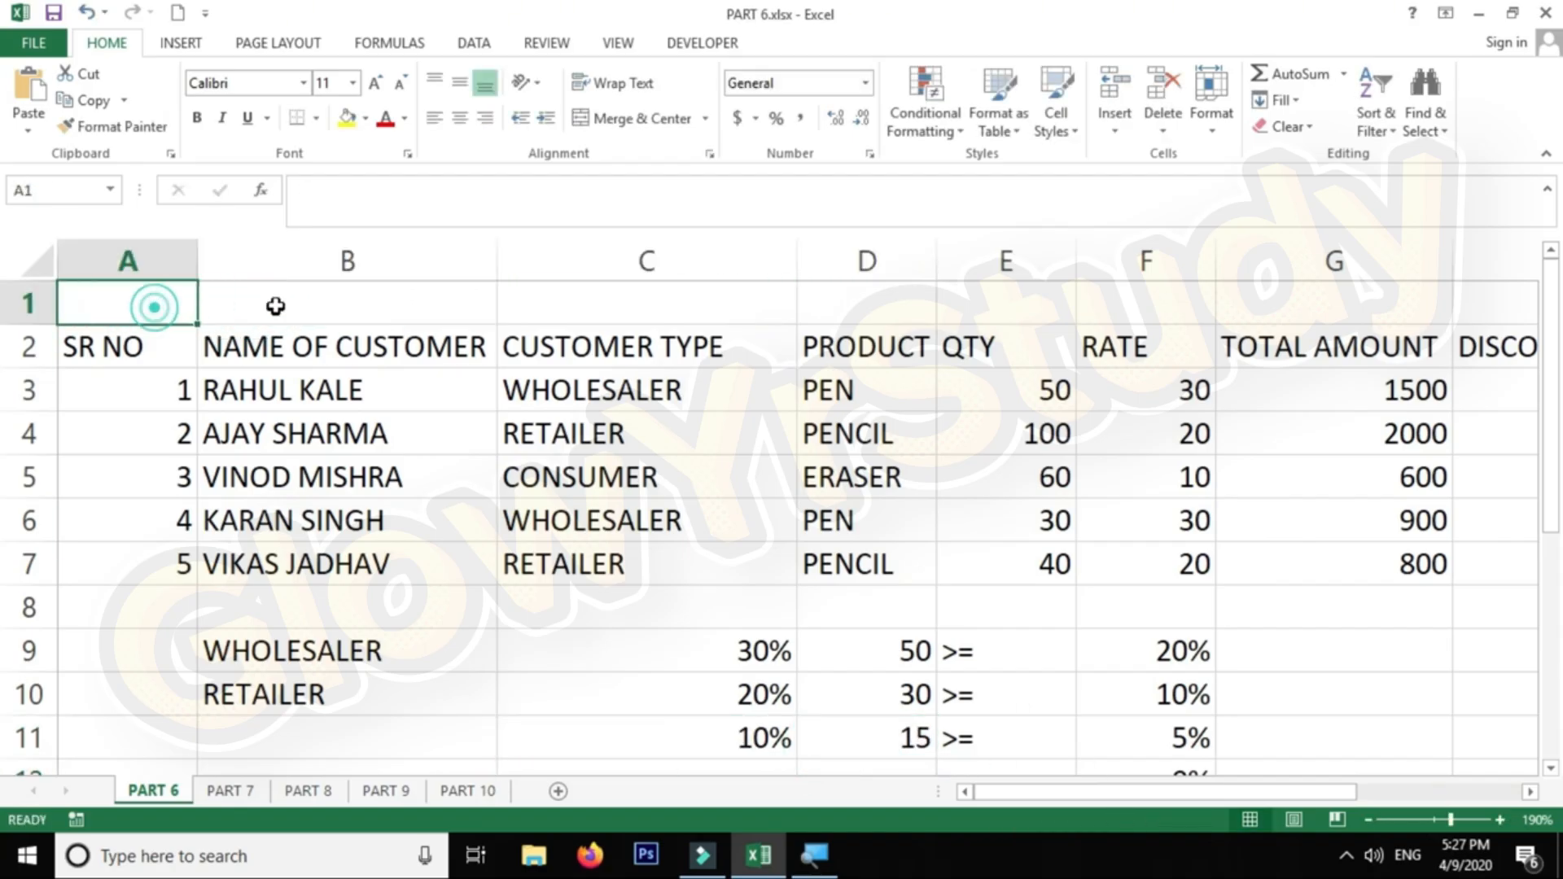
{"action": "key", "text": "shift+Right"}
{"action": "key", "text": "shift+Right"}
{"action": "key", "text": "shift+Right"}
{"action": "key", "text": "shift+Right"}
{"action": "key", "text": "shift+Right"}
{"action": "key", "text": "shift+Right"}
{"action": "key", "text": "shift+Right"}
{"action": "key", "text": "shift+Right"}
{"action": "key", "text": "shift+Right"}
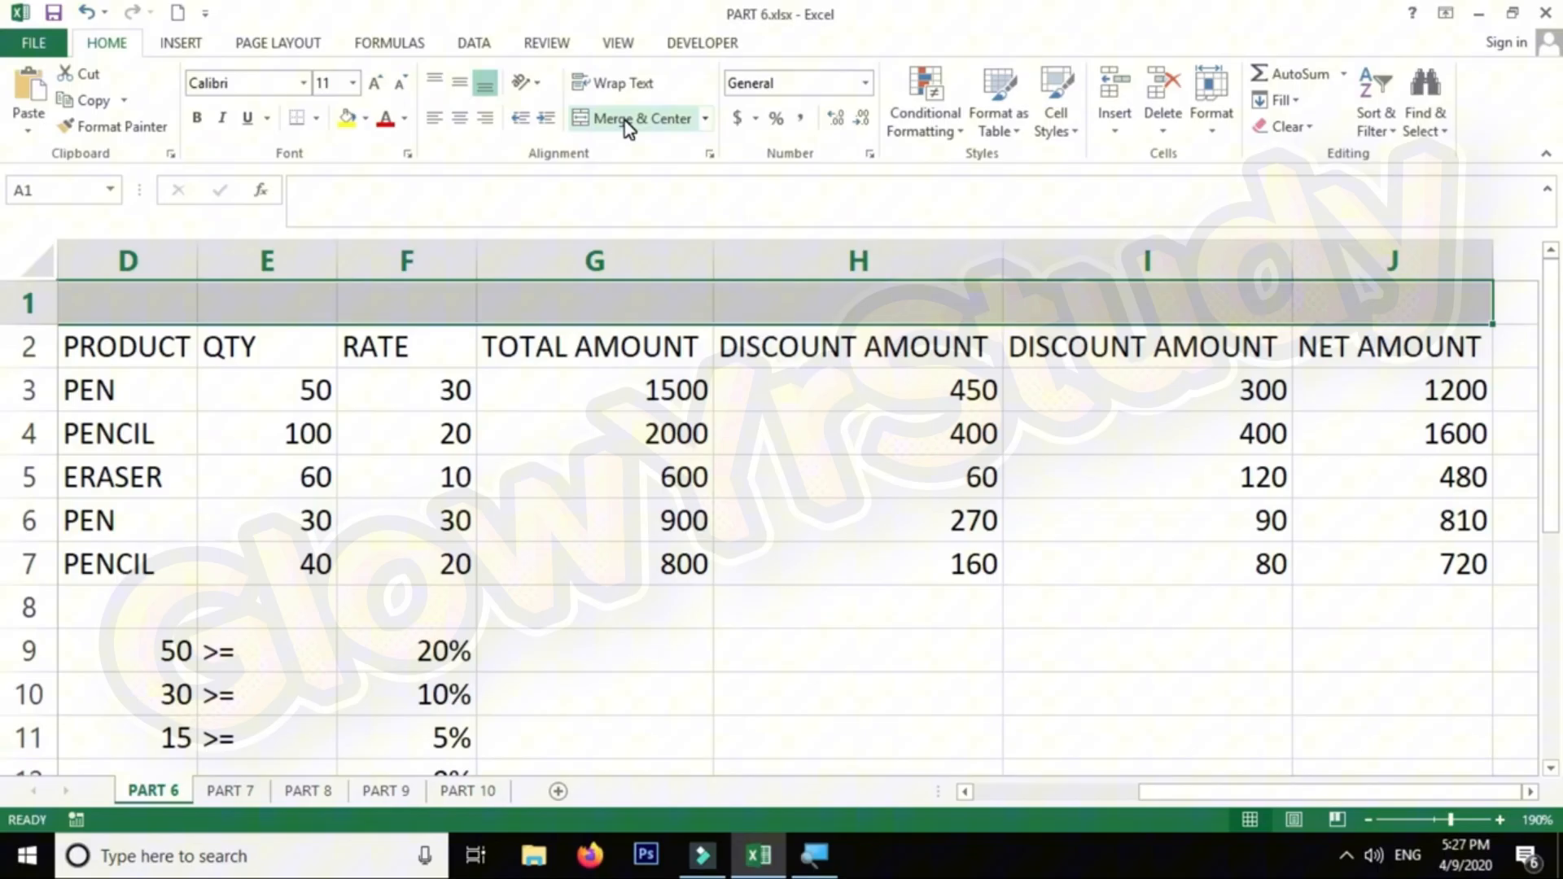
{"action": "left_click", "coordinate": [623, 121]}
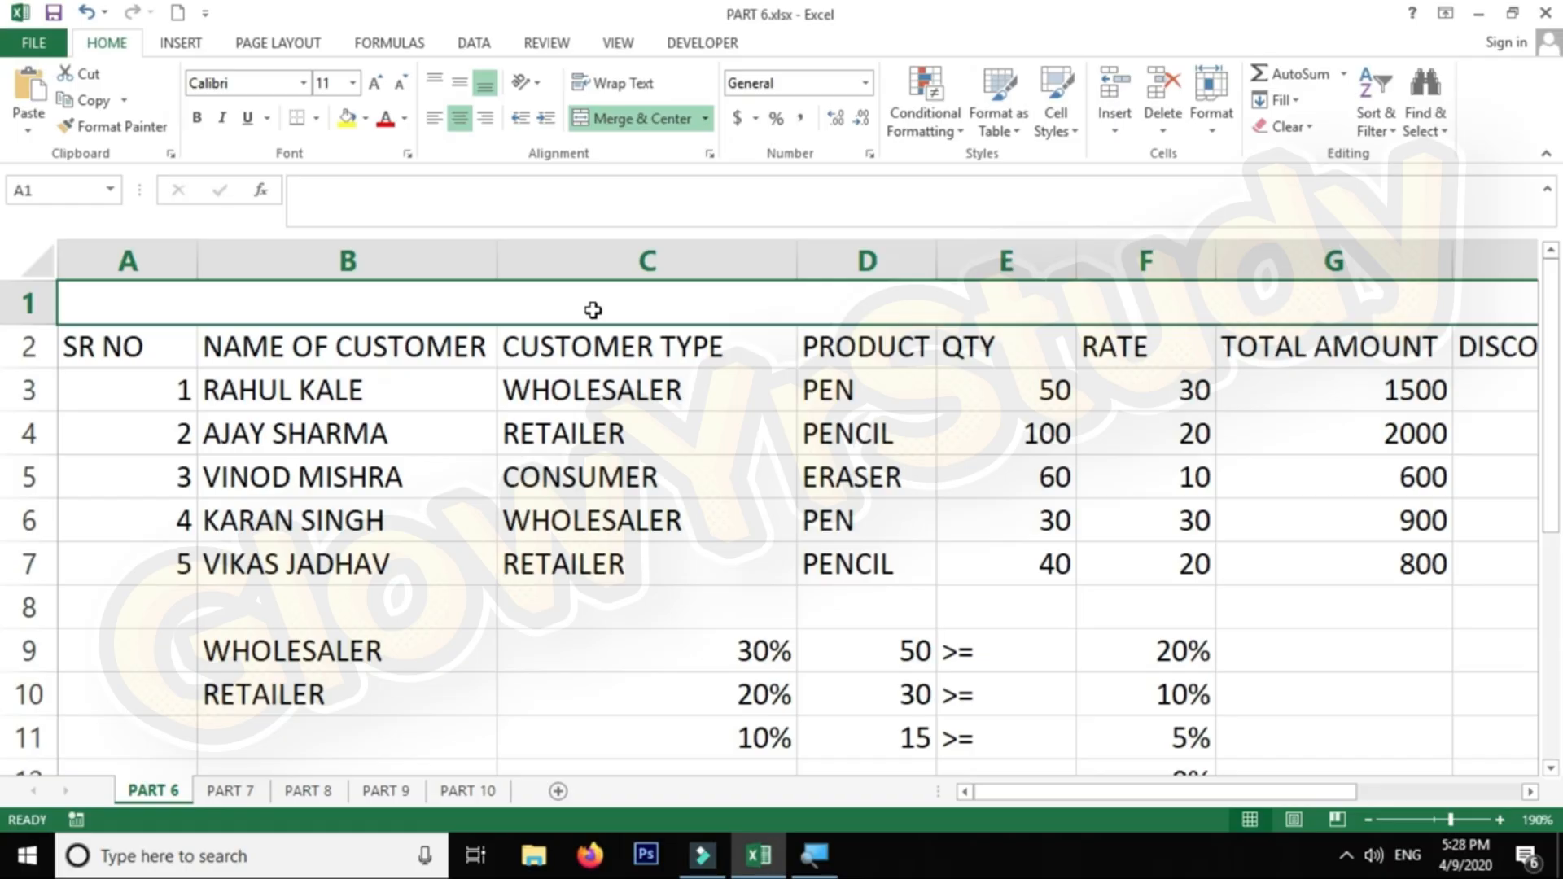
Enter the title "DISCOUNT SHEET IN EXCEL" in the merged cell above the table
{"action": "type", "text": "DICOUN"}
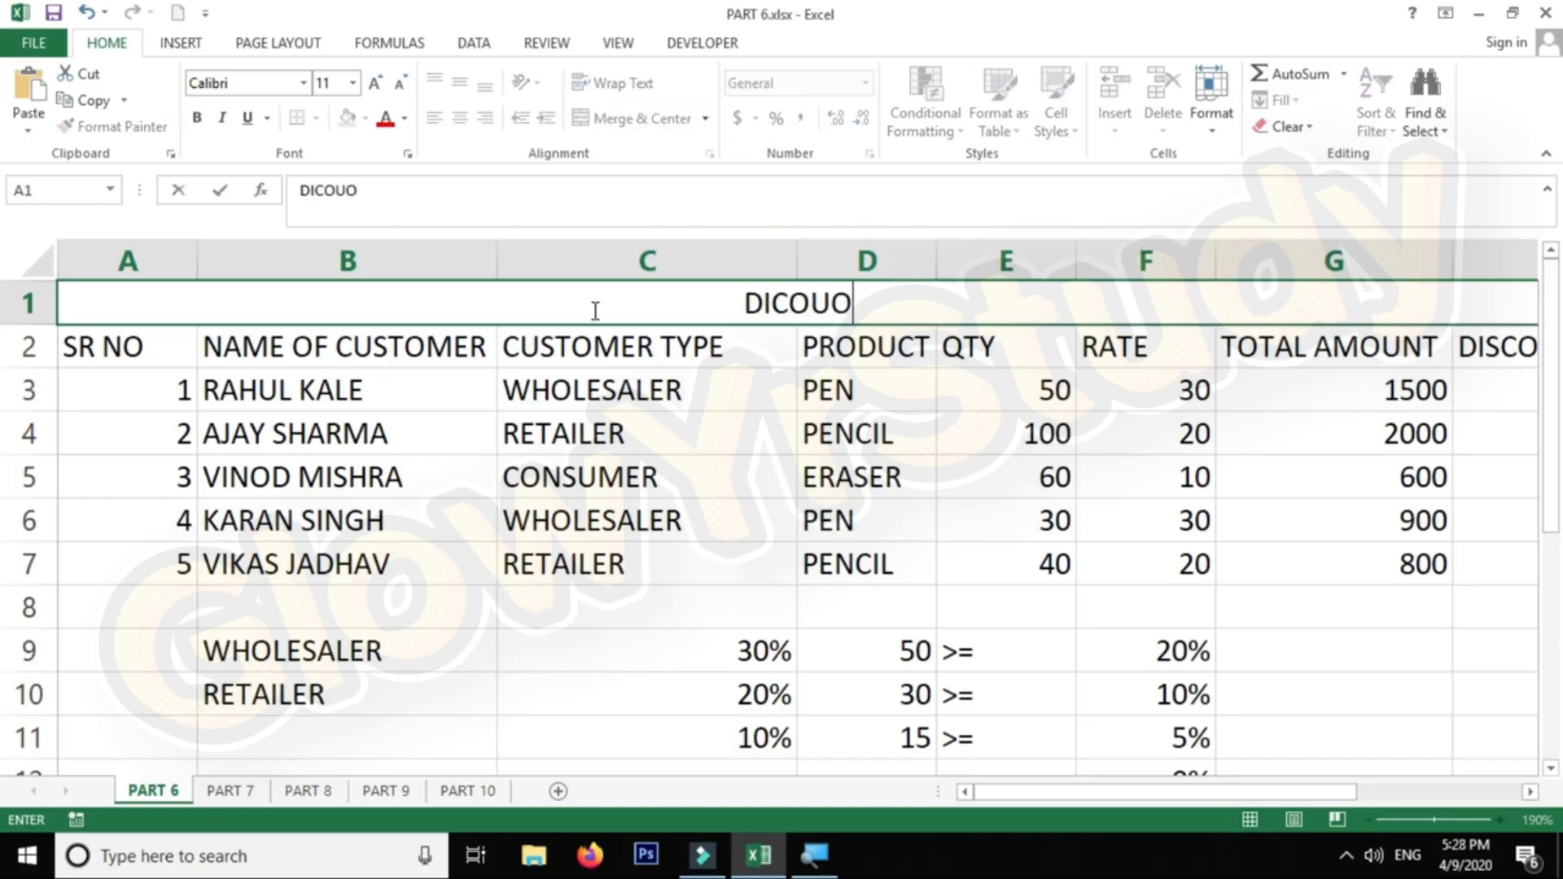
{"action": "key", "text": "BackSpace"}
{"action": "key", "text": "BackSpace"}
{"action": "key", "text": "BackSpace"}
{"action": "key", "text": "BackSpace"}
{"action": "type", "text": "SCOUNT"}
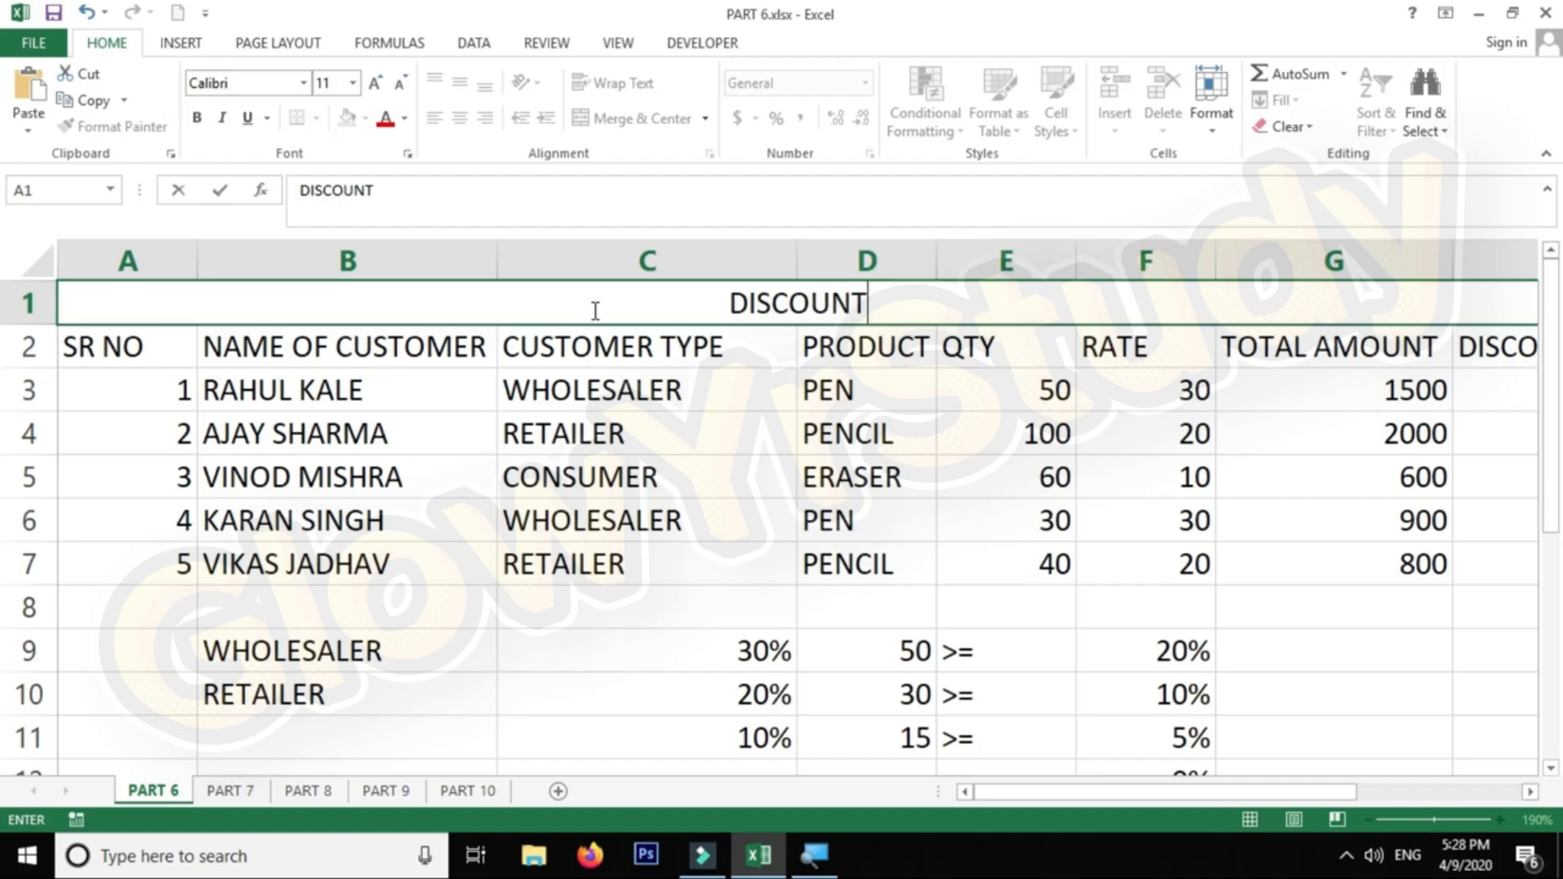
{"action": "type", "text": " SHEET IN E"}
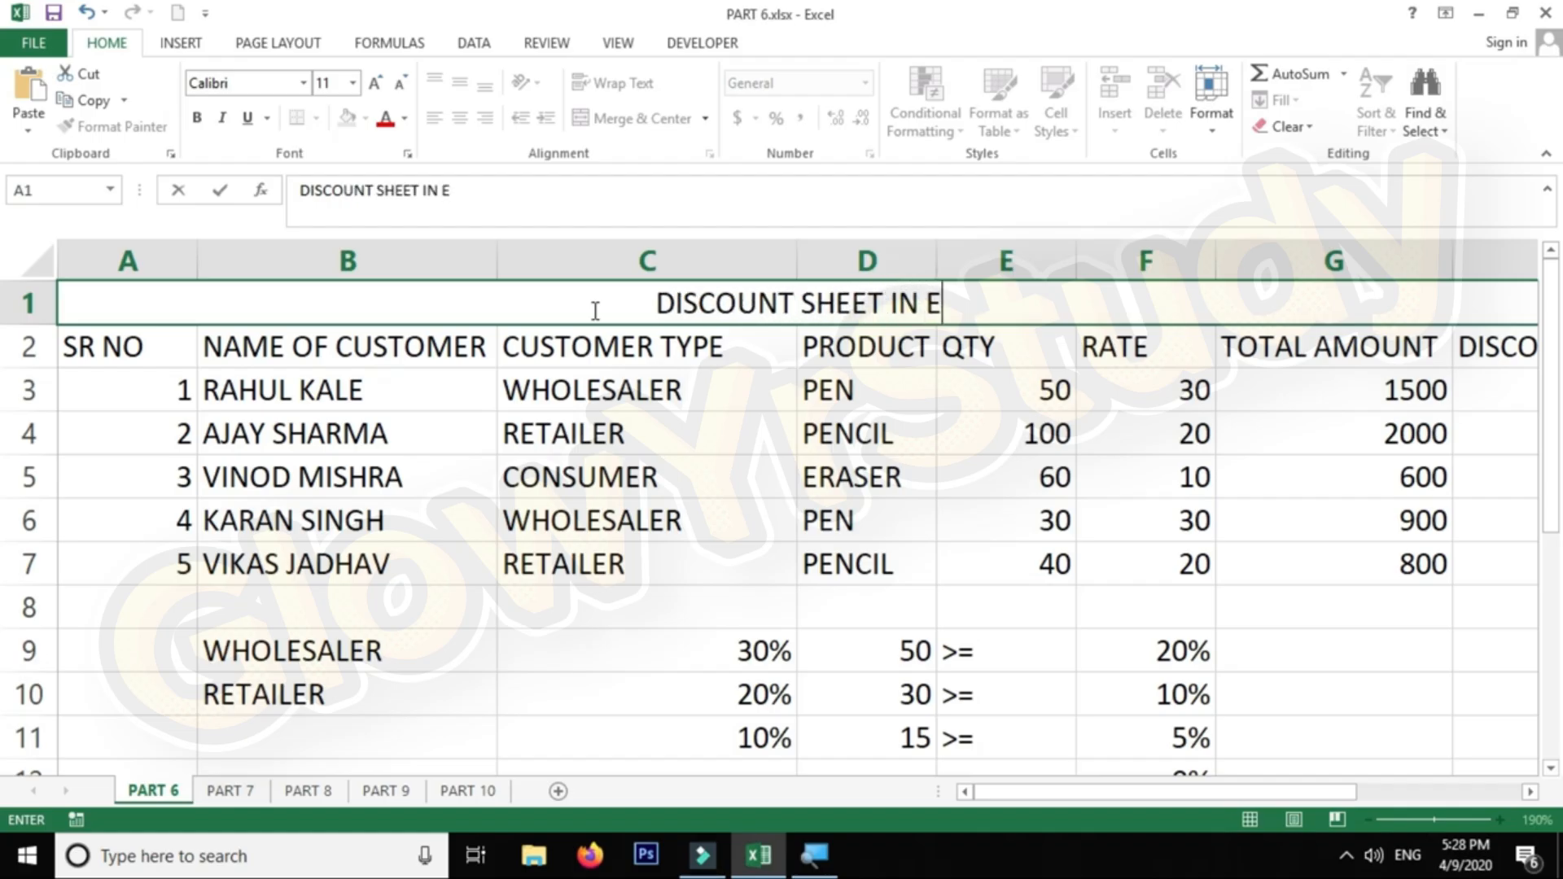
{"action": "type", "text": "XCEL"}
{"action": "key", "text": "Return"}
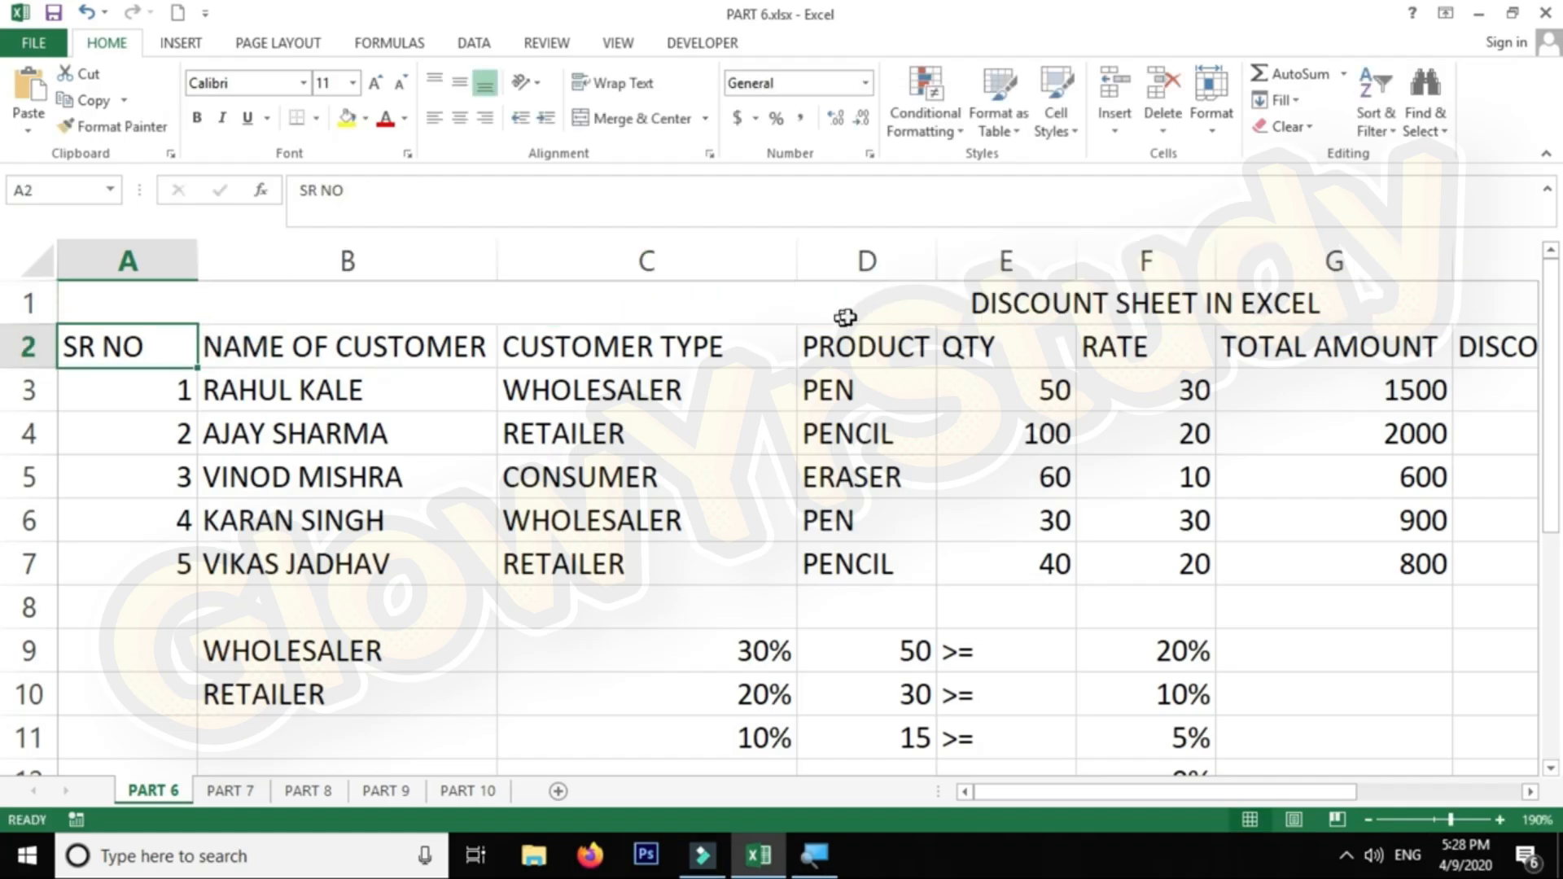
Make the merged title "DISCOUNT SHEET IN EXCEL" bold and fill its cell with light green
{"action": "left_click", "coordinate": [943, 304]}
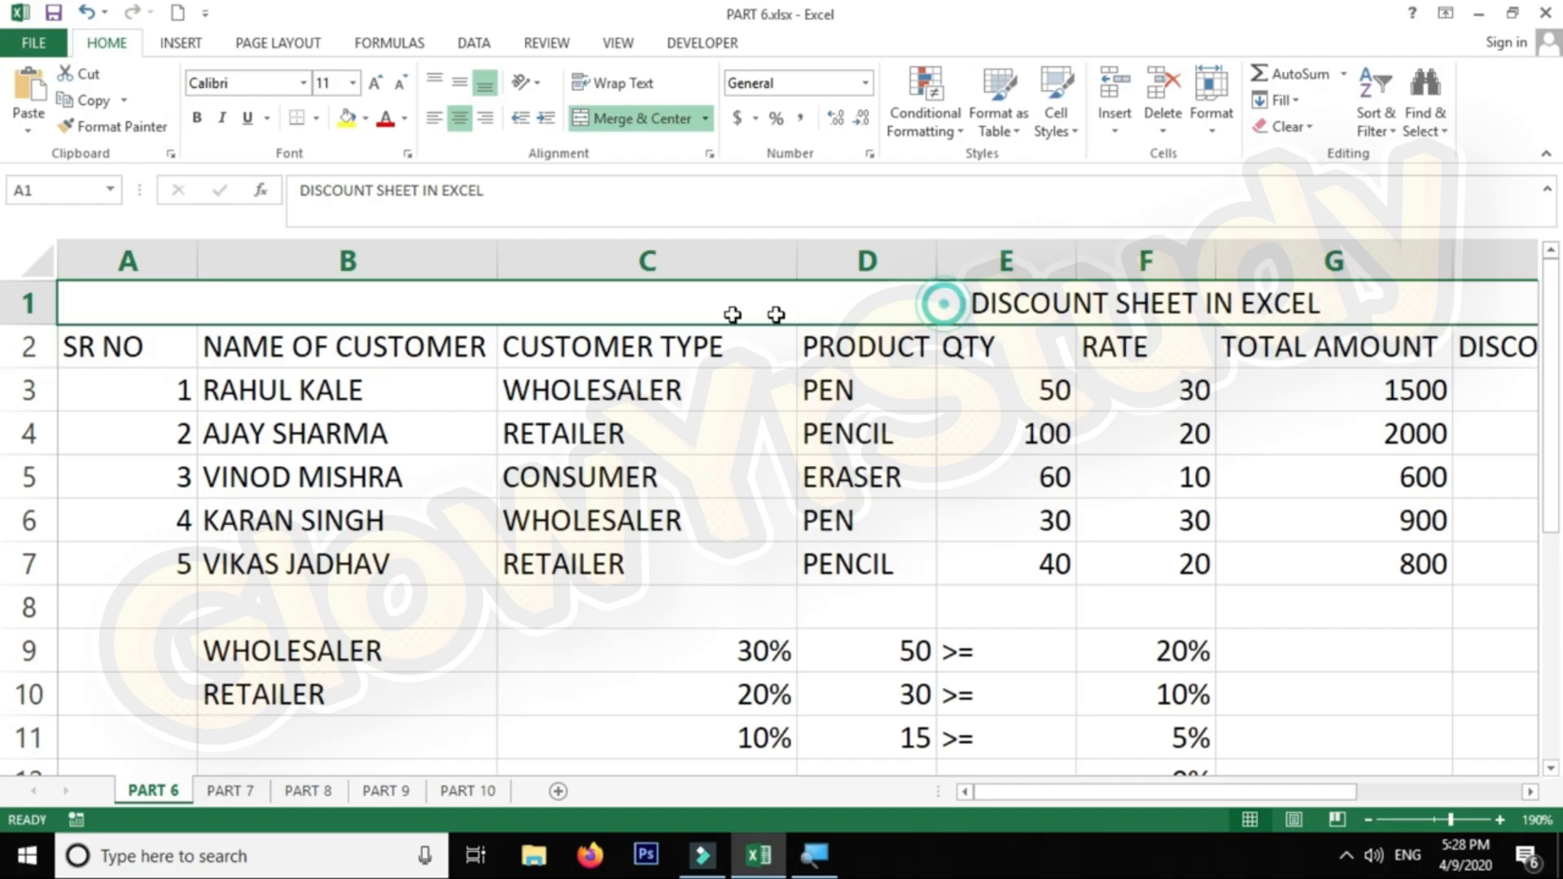
{"action": "left_click", "coordinate": [1371, 820]}
{"action": "left_click", "coordinate": [1371, 819]}
{"action": "left_click", "coordinate": [1371, 819]}
{"action": "left_click", "coordinate": [1371, 820]}
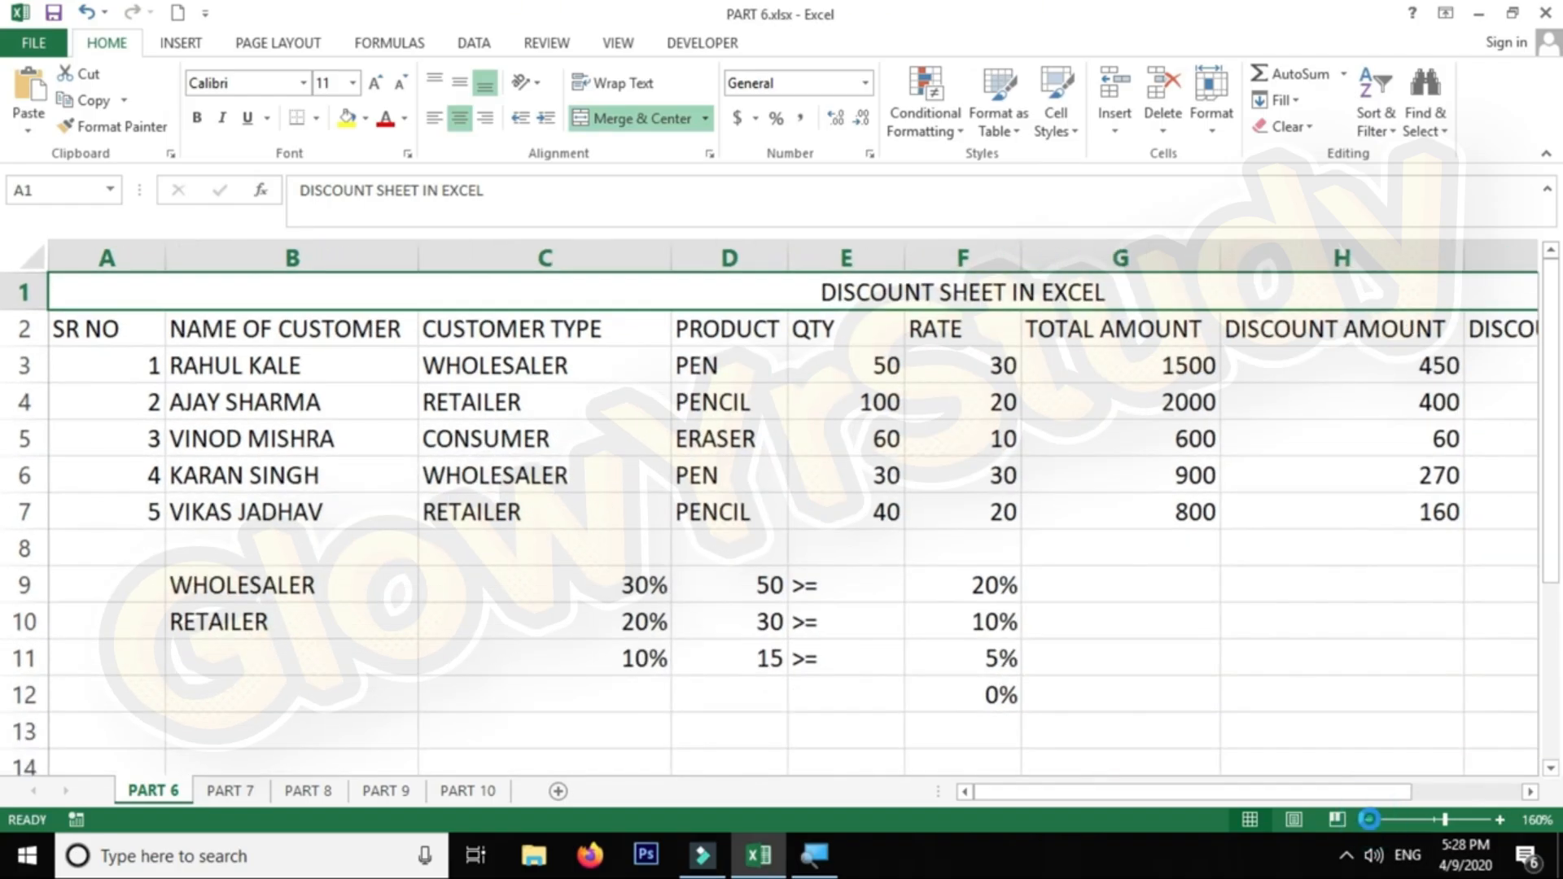
{"action": "left_click", "coordinate": [1371, 819]}
{"action": "left_click", "coordinate": [1369, 819]}
{"action": "left_click", "coordinate": [1369, 819]}
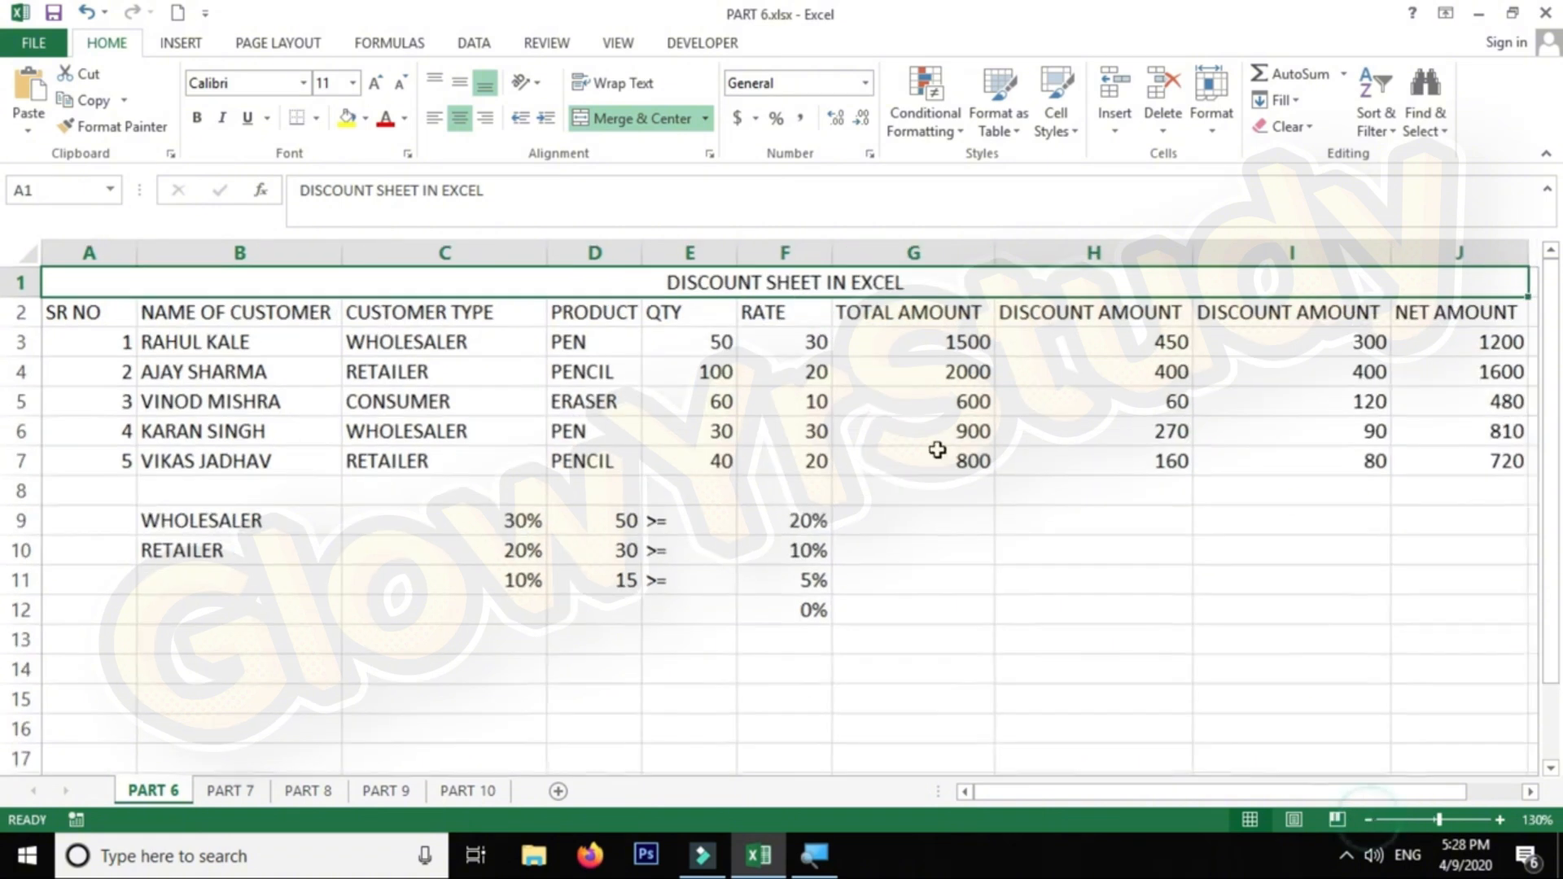
{"action": "left_click", "coordinate": [197, 119]}
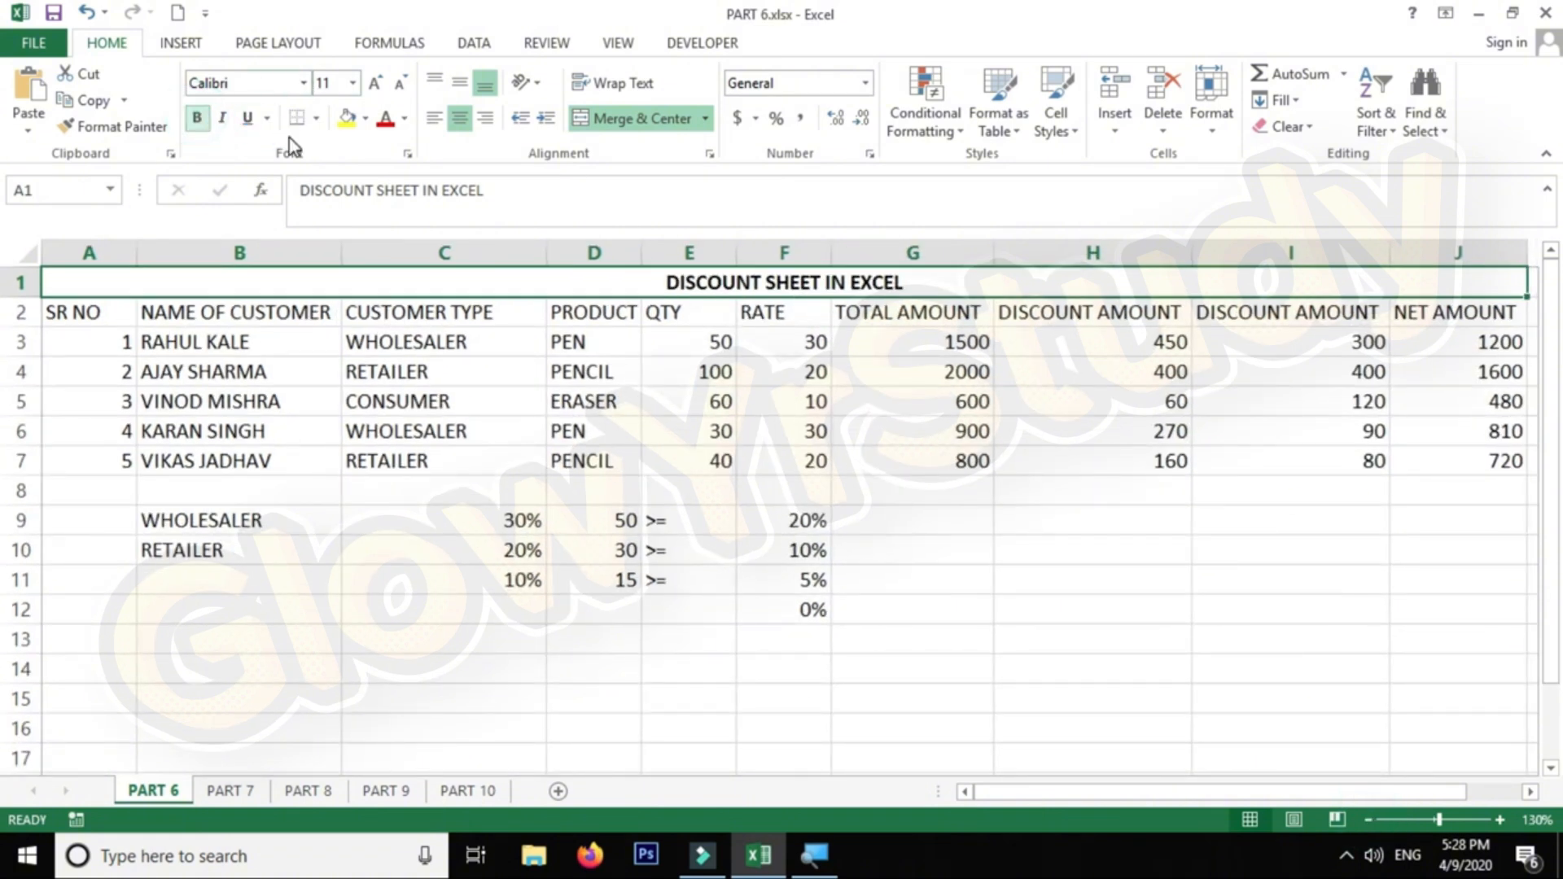
{"action": "left_click", "coordinate": [367, 120]}
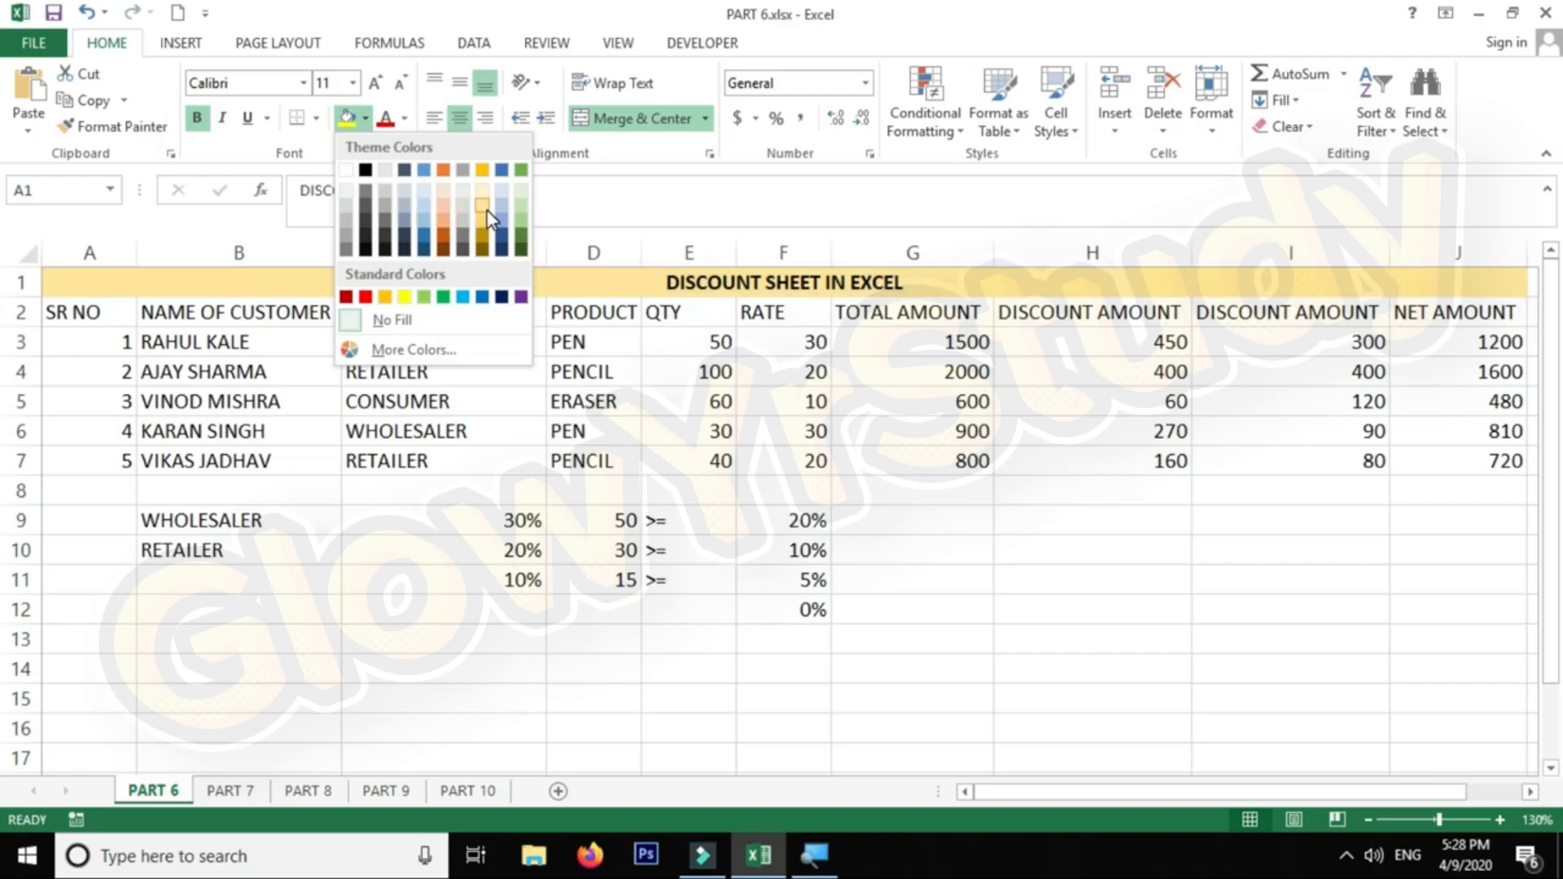
{"action": "left_click", "coordinate": [520, 205]}
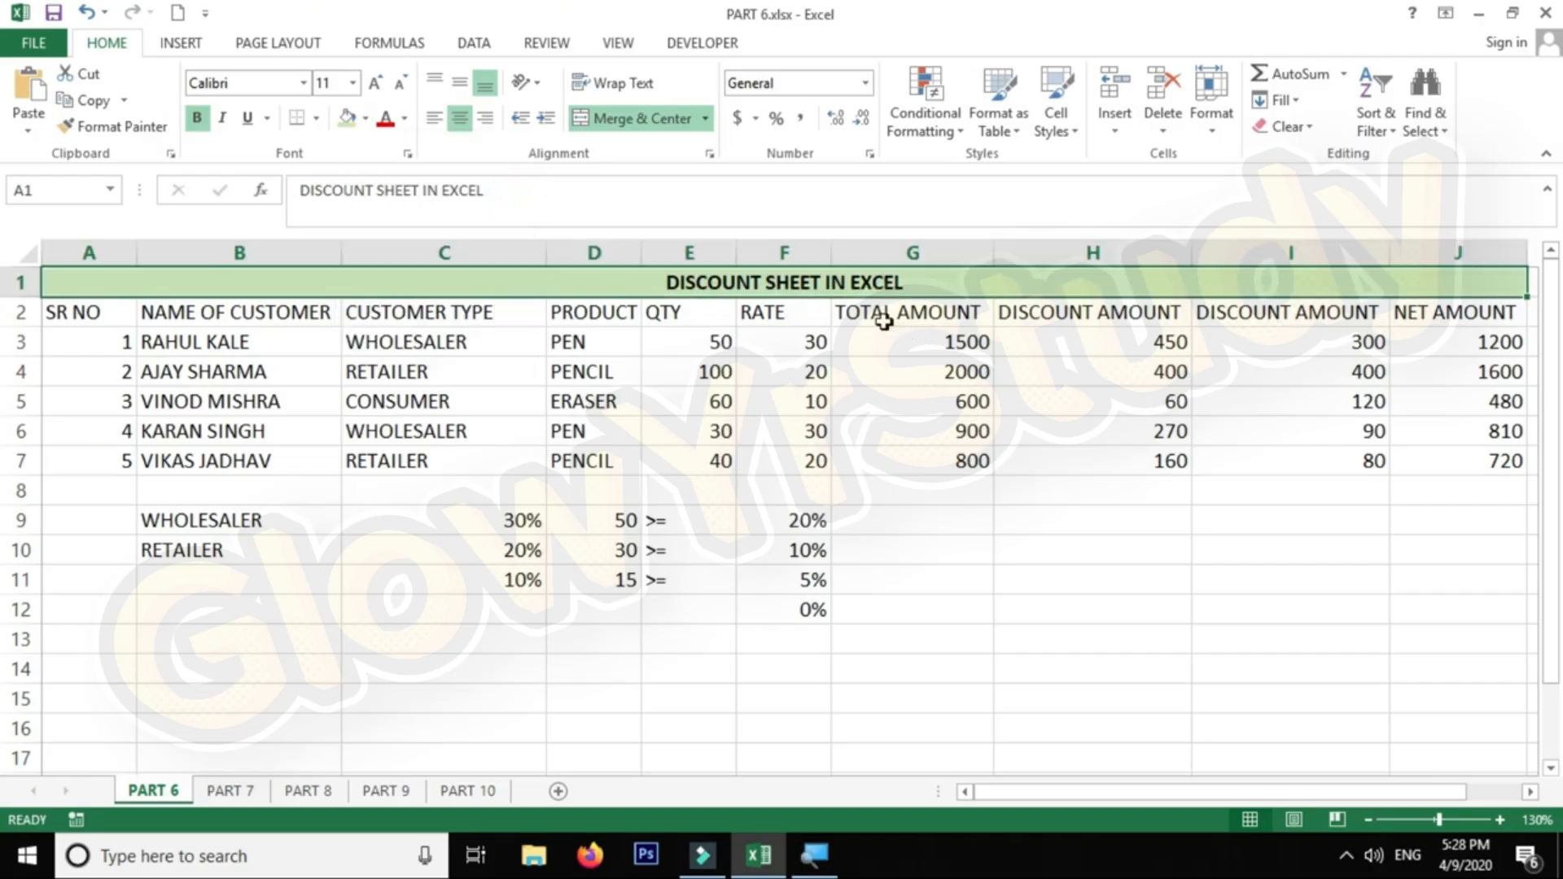
Apply All Borders to the whole table A1:J7, including the title row
{"action": "left_click_drag", "start_coordinate": [104, 281], "coordinate": [152, 467]}
{"action": "left_click", "coordinate": [316, 119]}
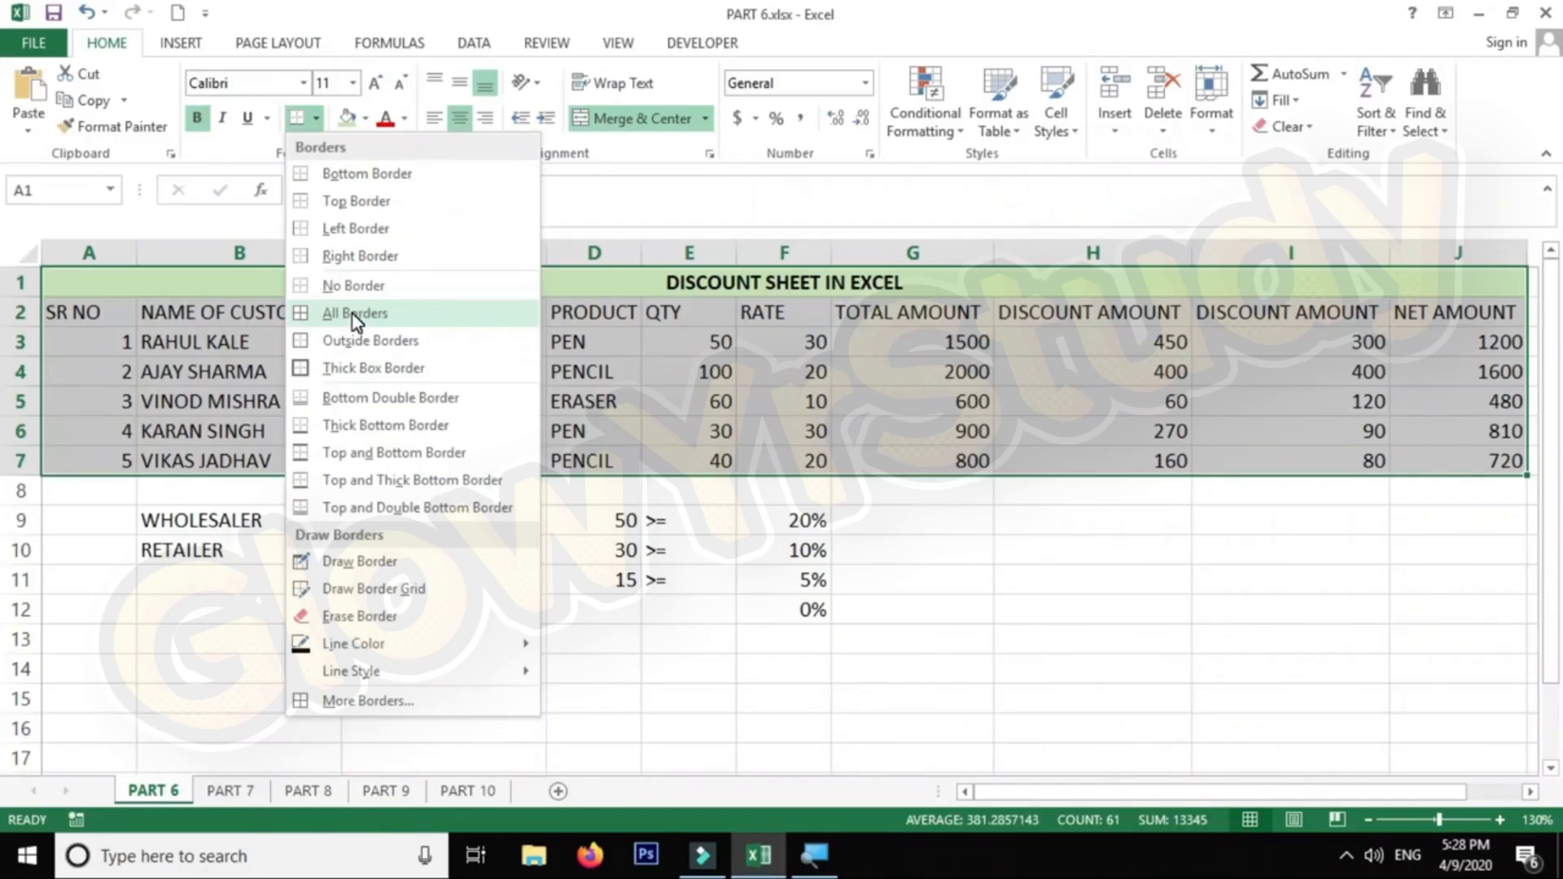
{"action": "left_click", "coordinate": [356, 320]}
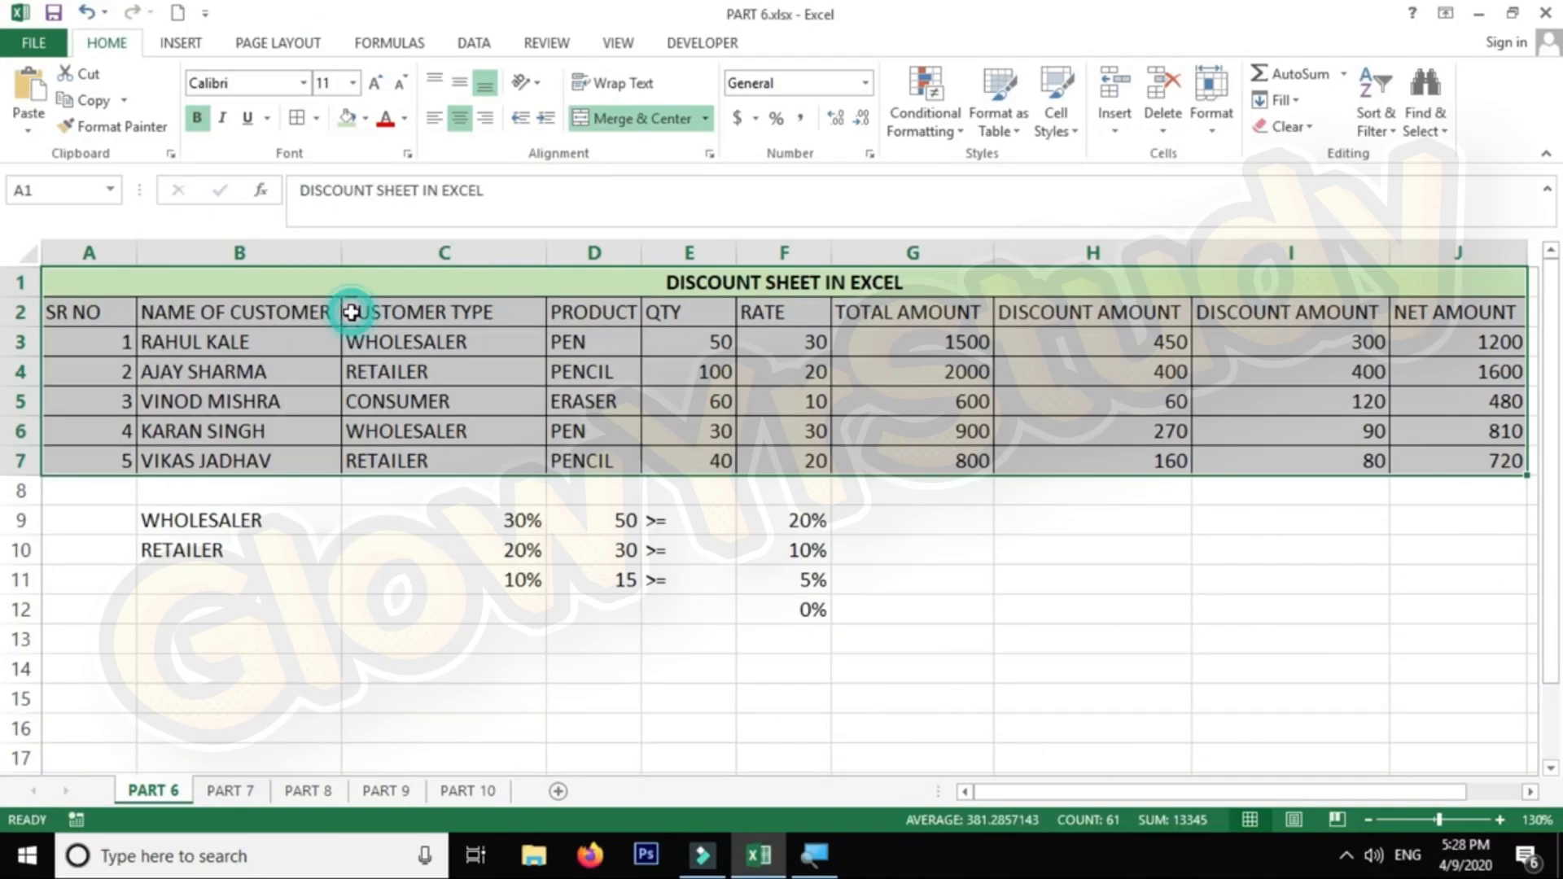
{"action": "left_click", "coordinate": [348, 310]}
{"action": "left_click", "coordinate": [120, 310]}
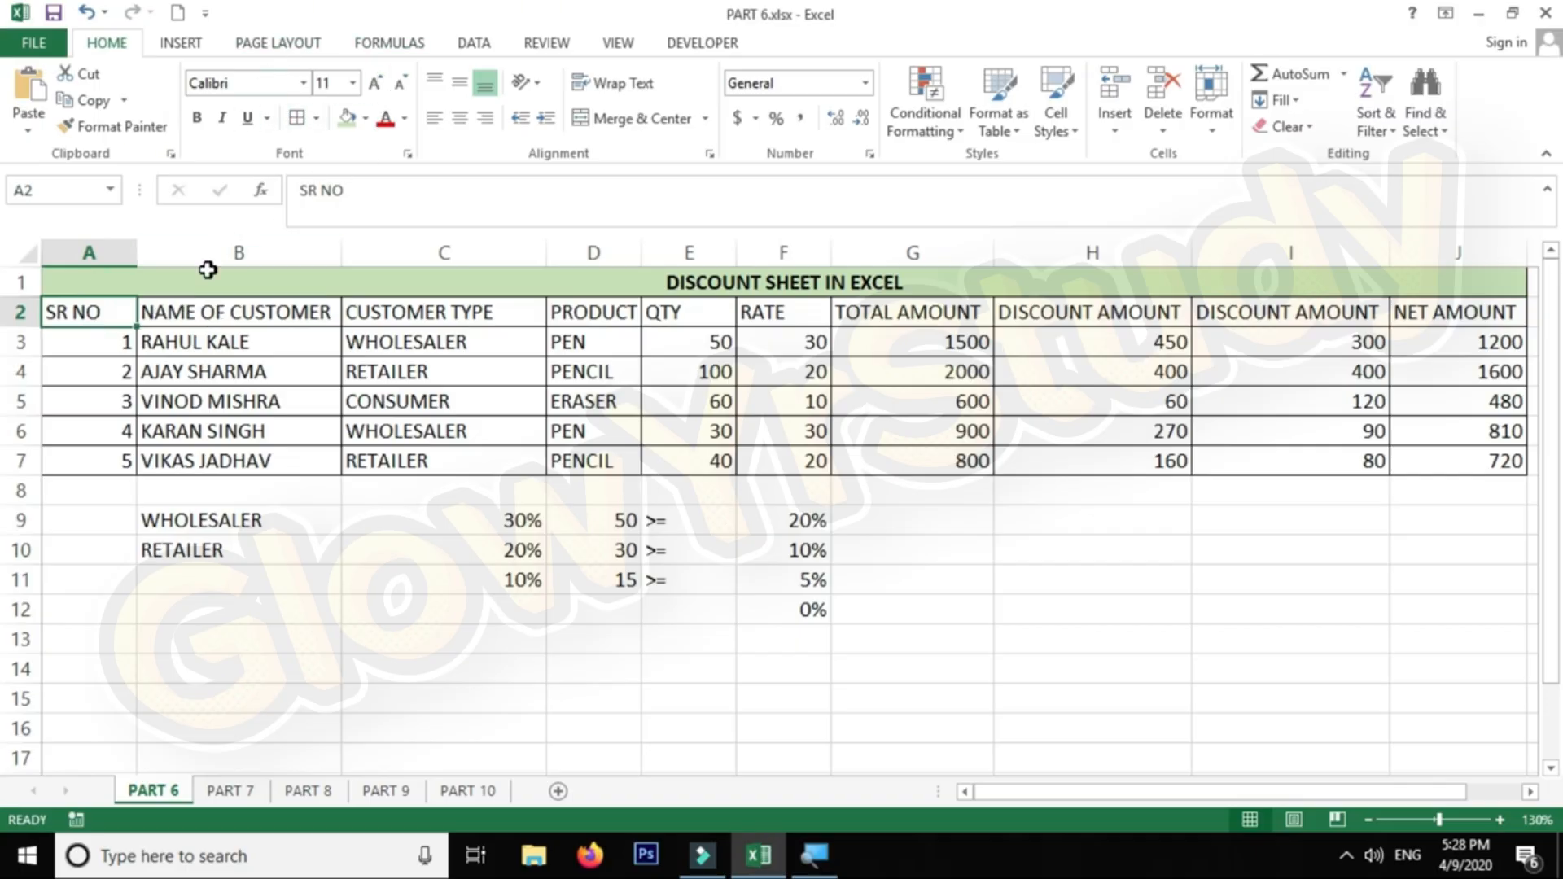
Clear the borders of the table A1:J7 with No Border and reapply All Borders to it
{"action": "left_click_drag", "start_coordinate": [151, 275], "coordinate": [157, 464]}
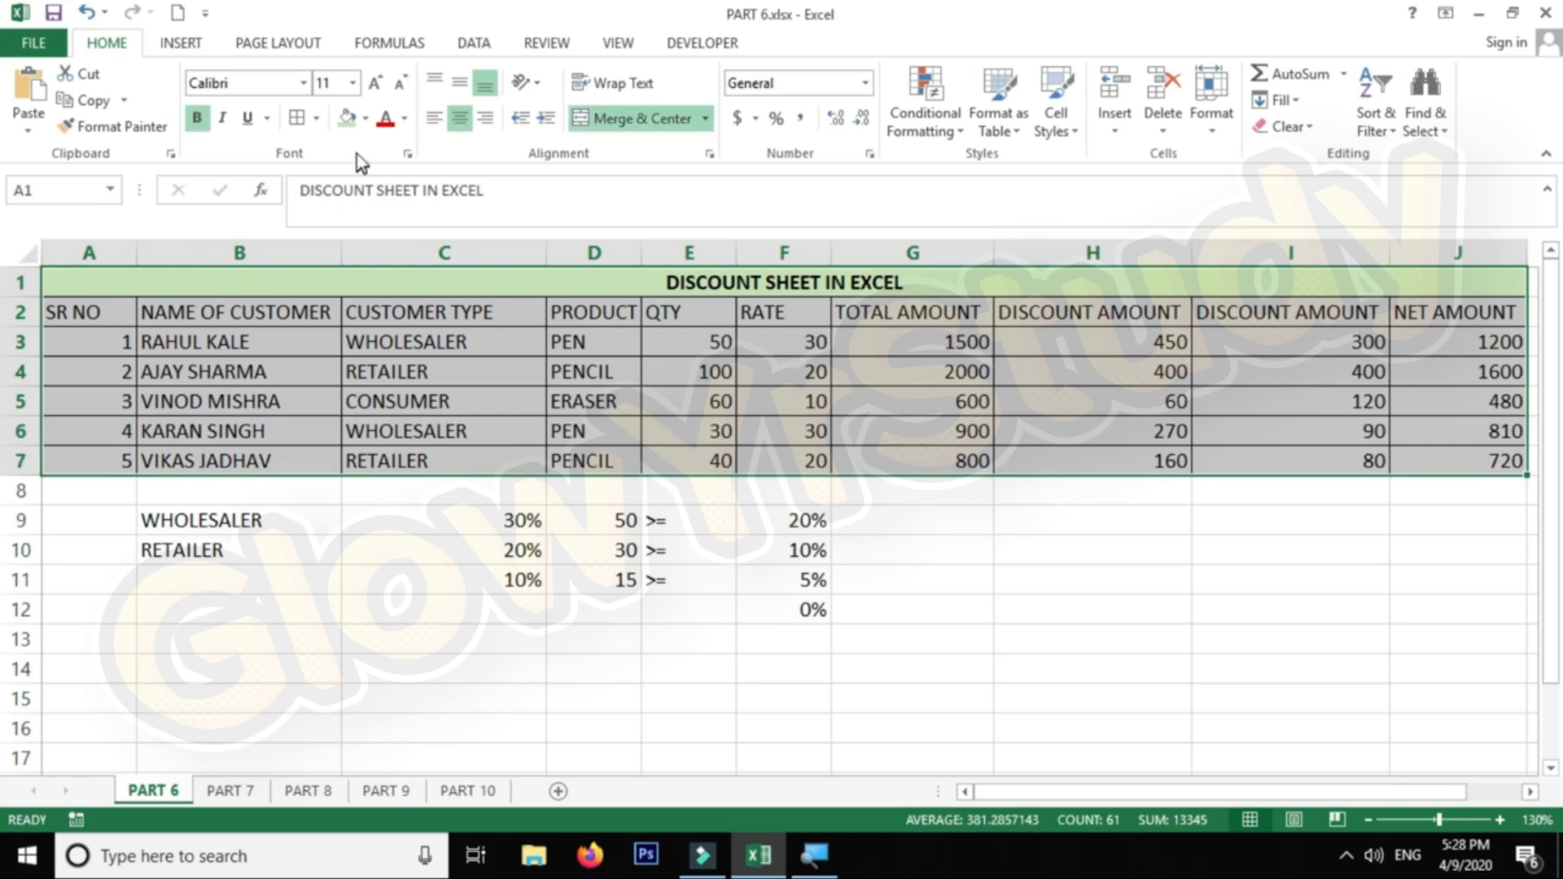
{"action": "left_click", "coordinate": [317, 118]}
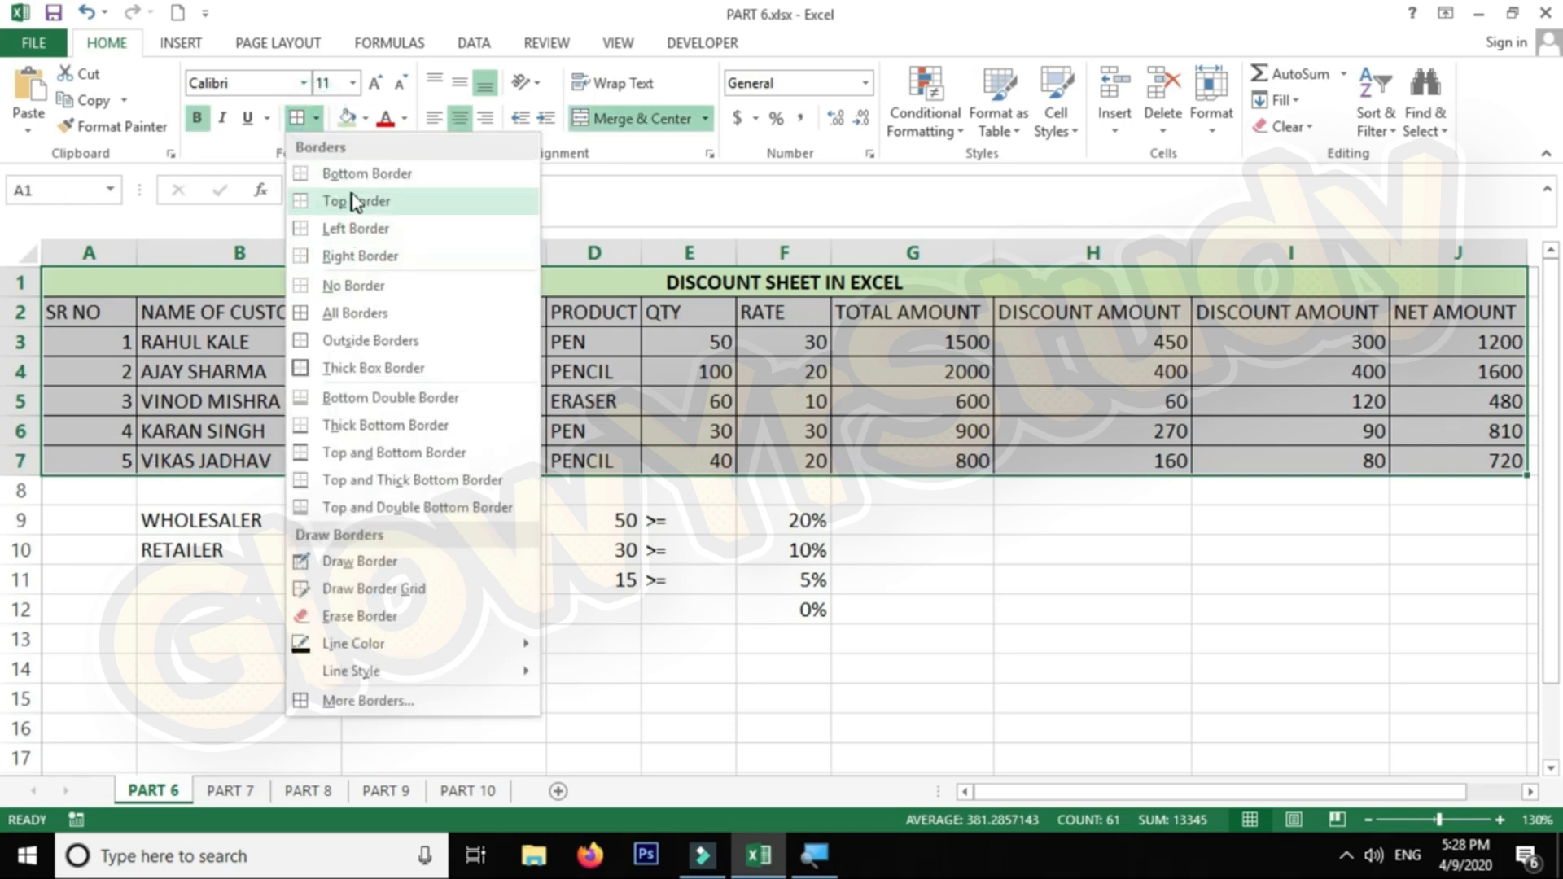
{"action": "left_click", "coordinate": [358, 287]}
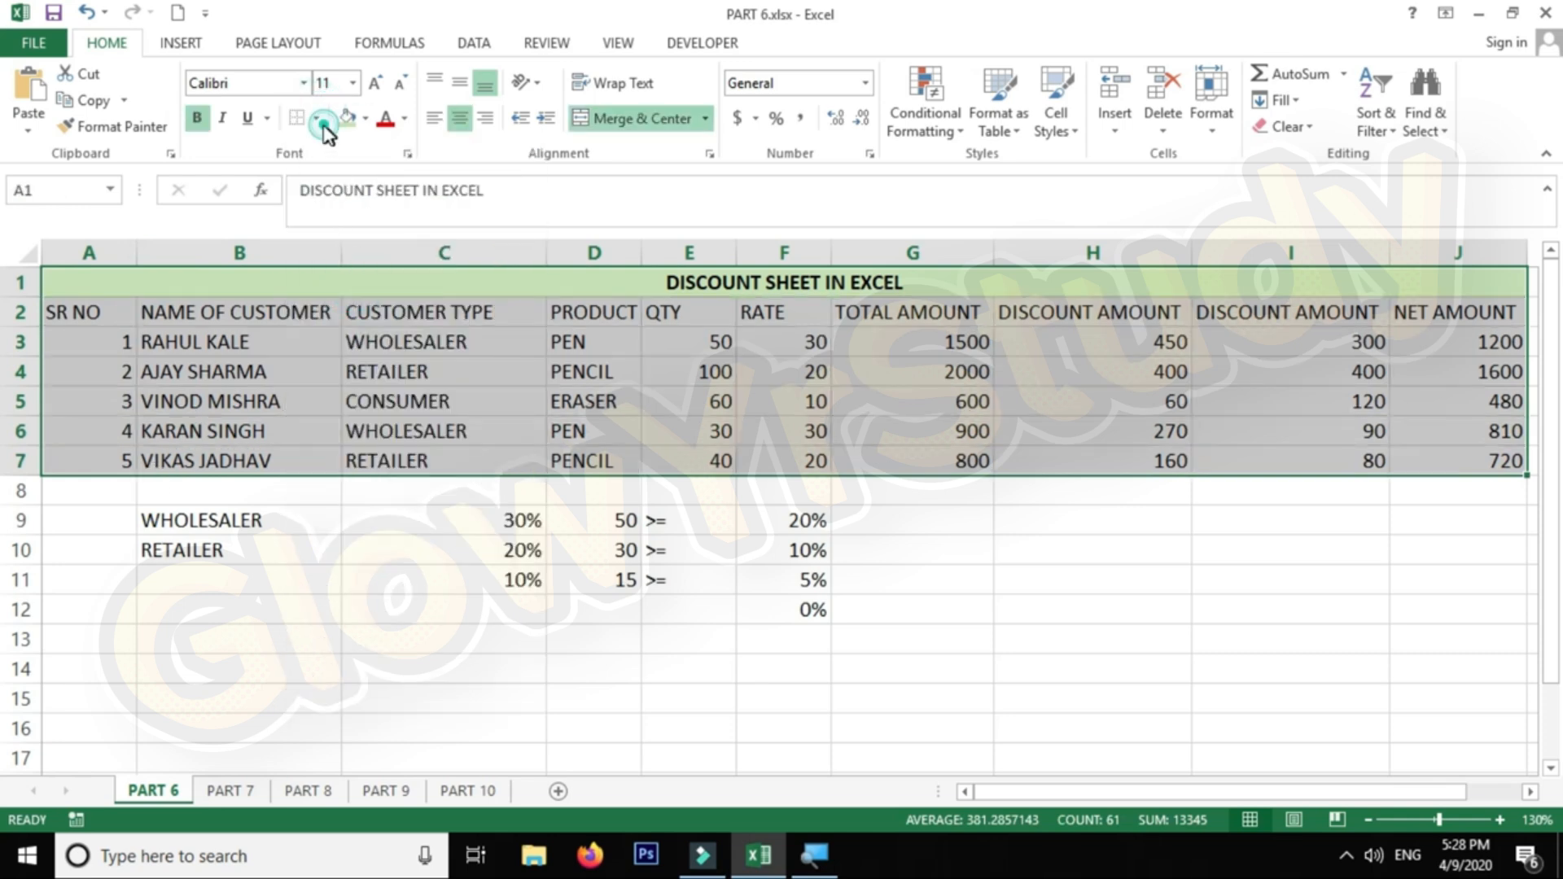
{"action": "left_click", "coordinate": [317, 120]}
{"action": "left_click", "coordinate": [334, 306]}
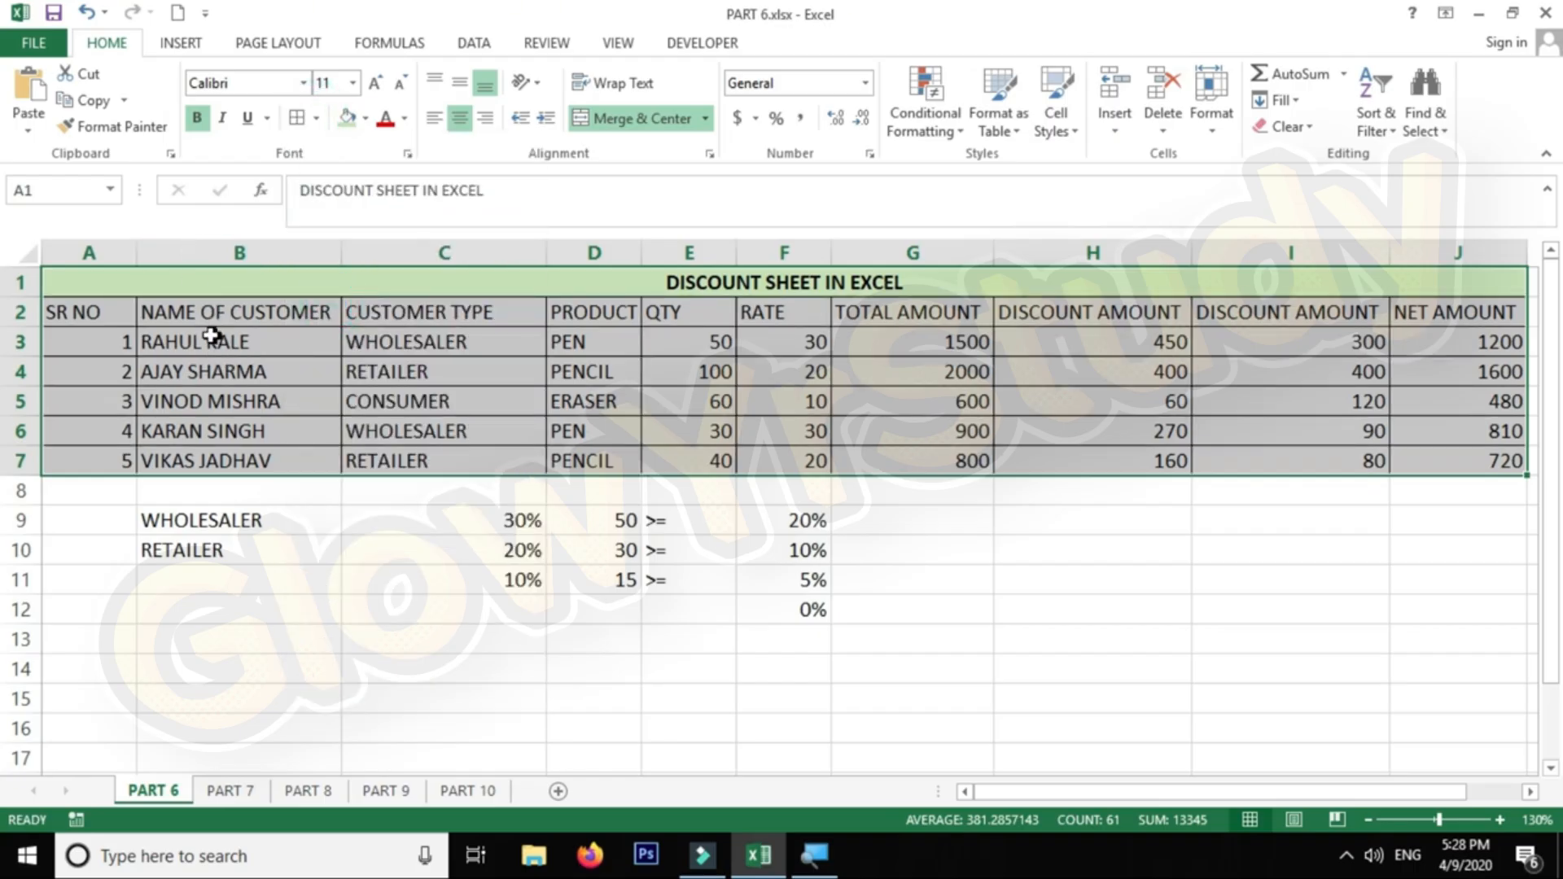
{"action": "scroll", "coordinate": [189, 351], "scroll_direction": "up", "scroll_amount": 3}
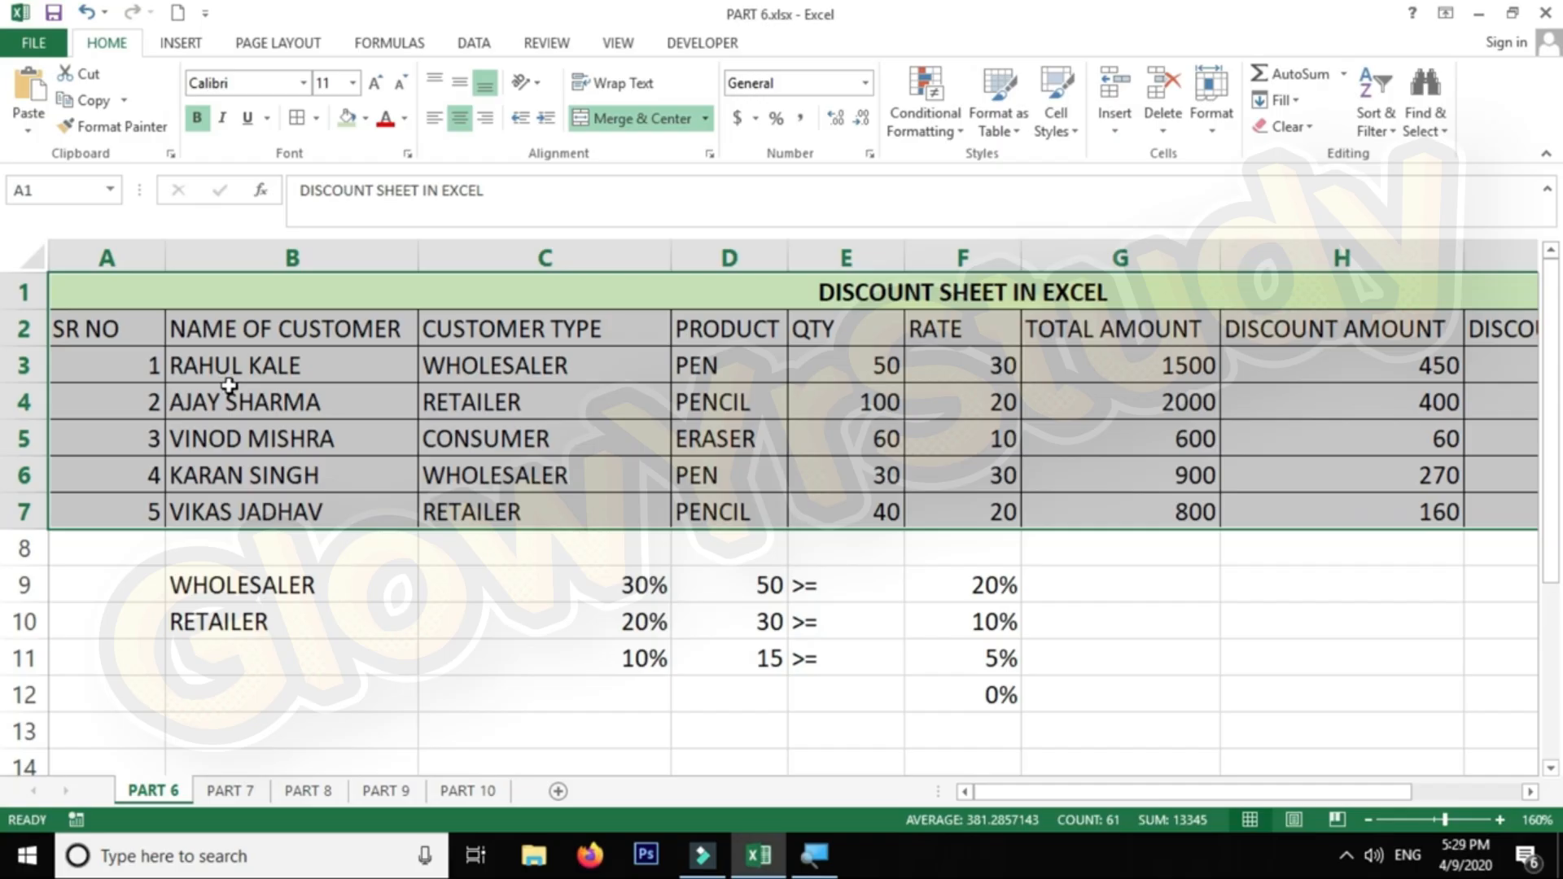
{"action": "left_click", "coordinate": [226, 379]}
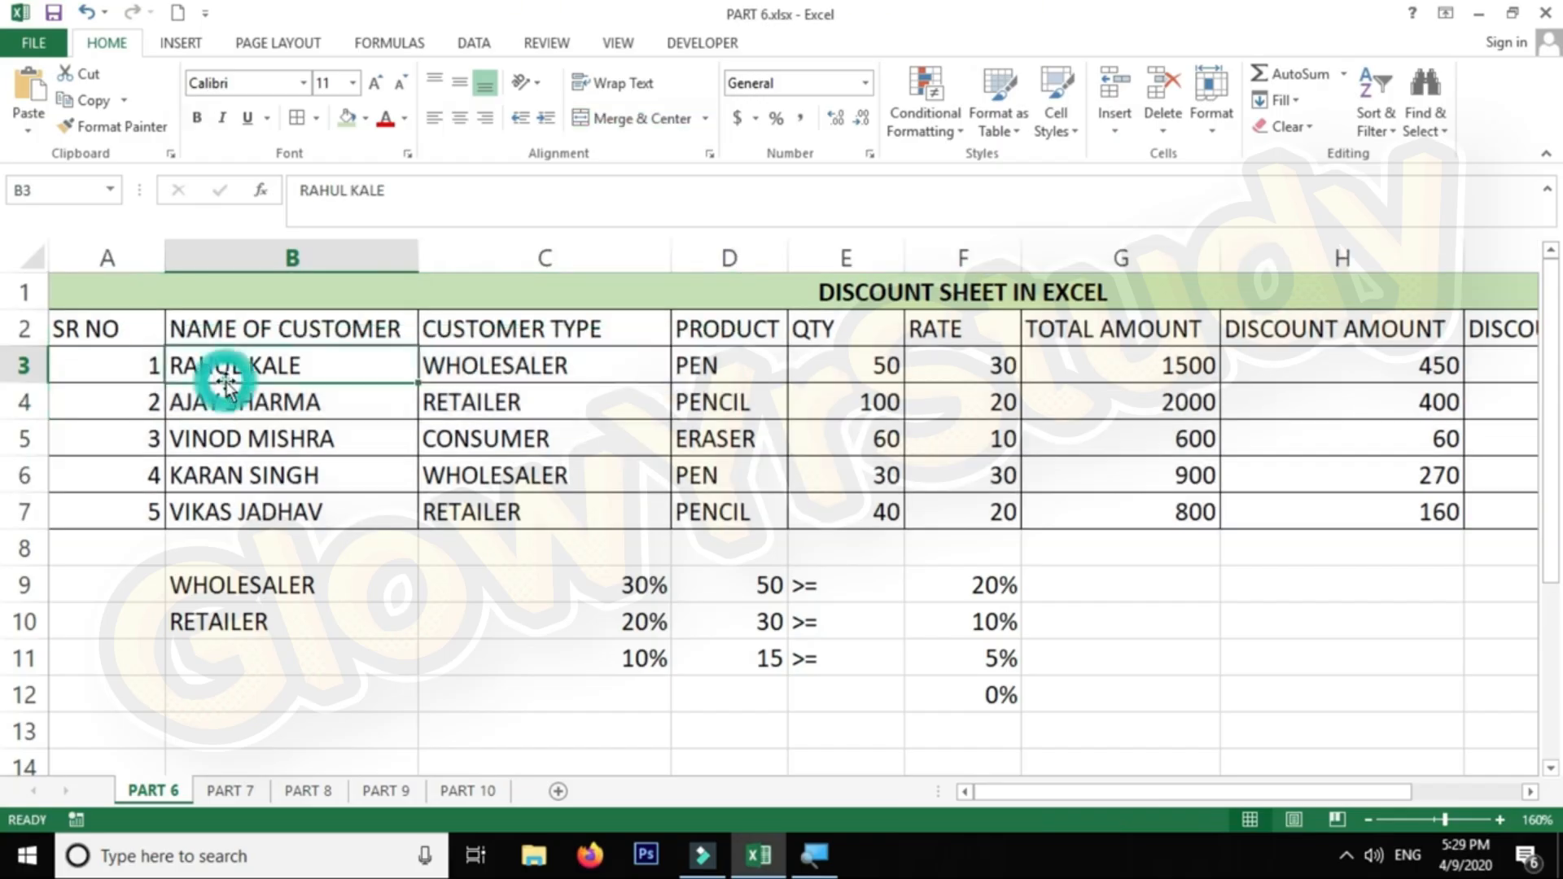
{"action": "left_click", "coordinate": [104, 324]}
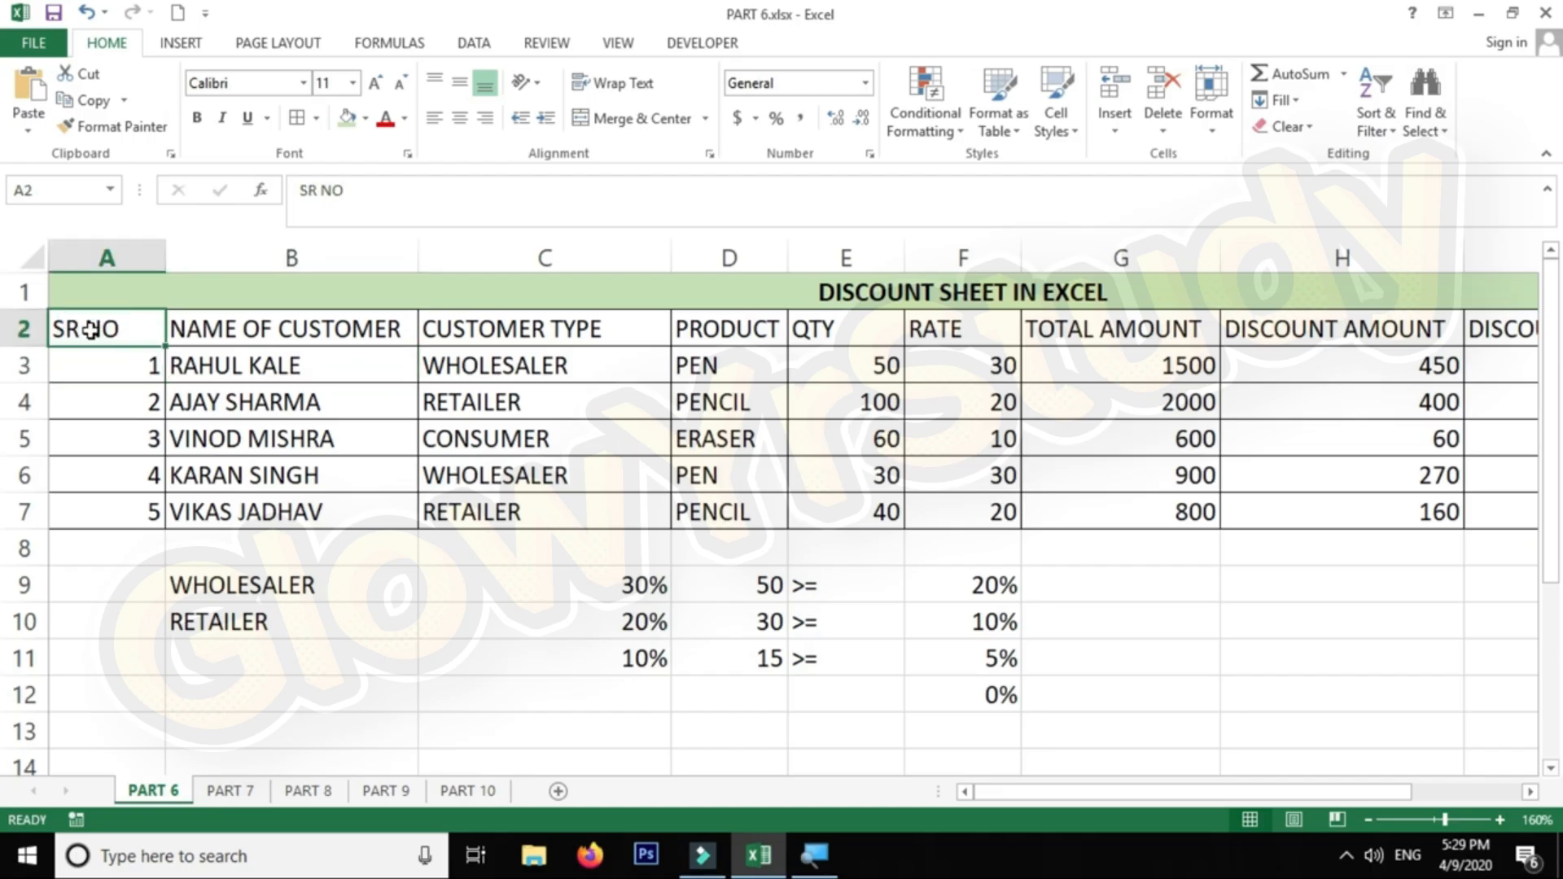
{"action": "left_click_drag", "start_coordinate": [293, 290], "coordinate": [293, 512]}
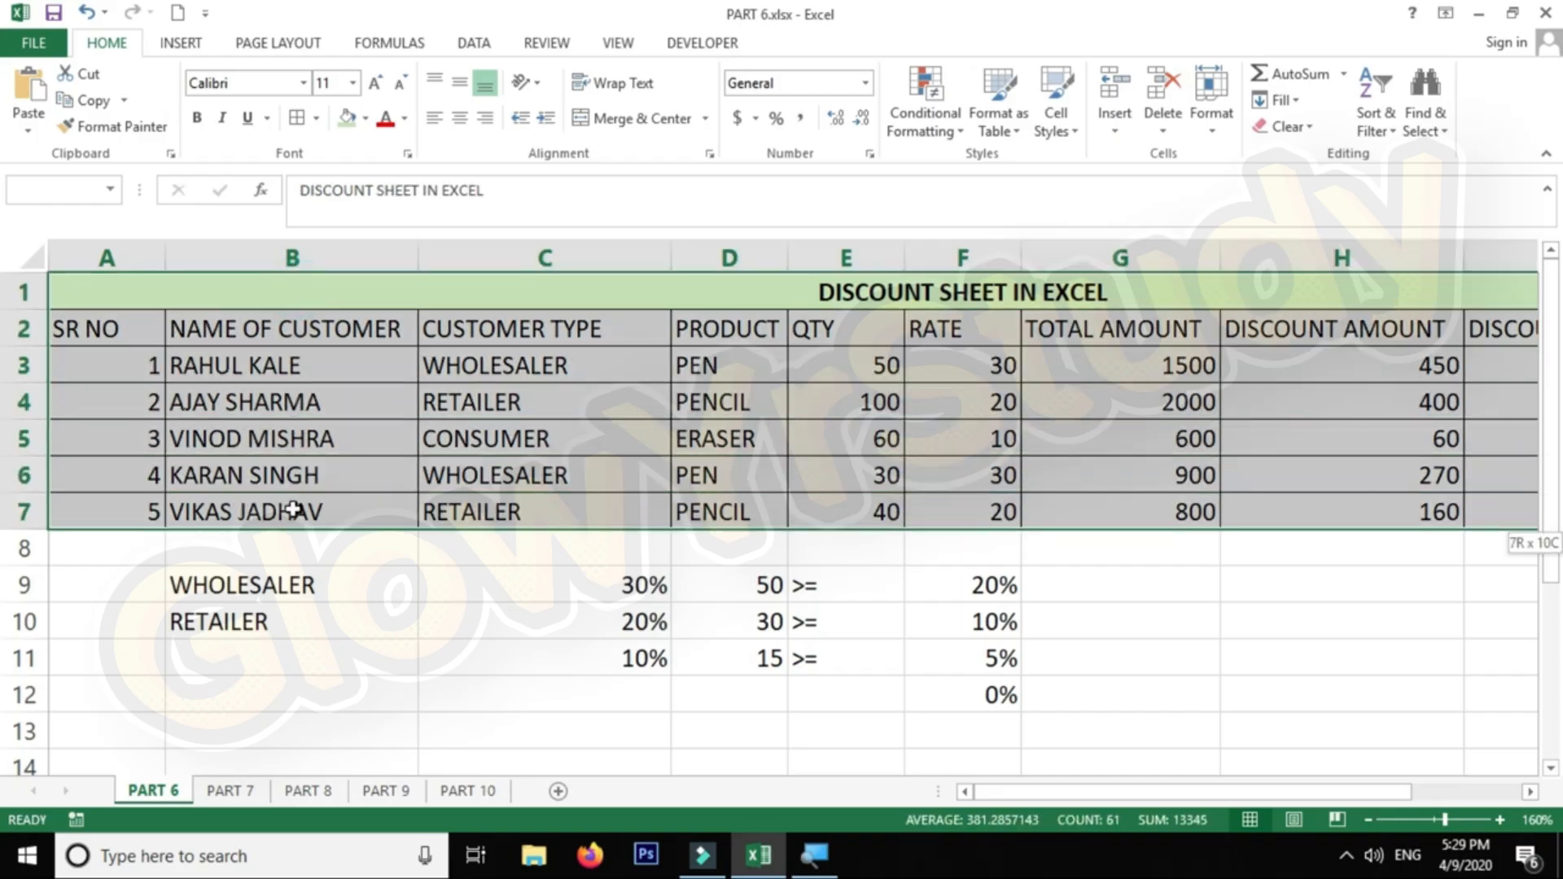
{"action": "left_click", "coordinate": [401, 298]}
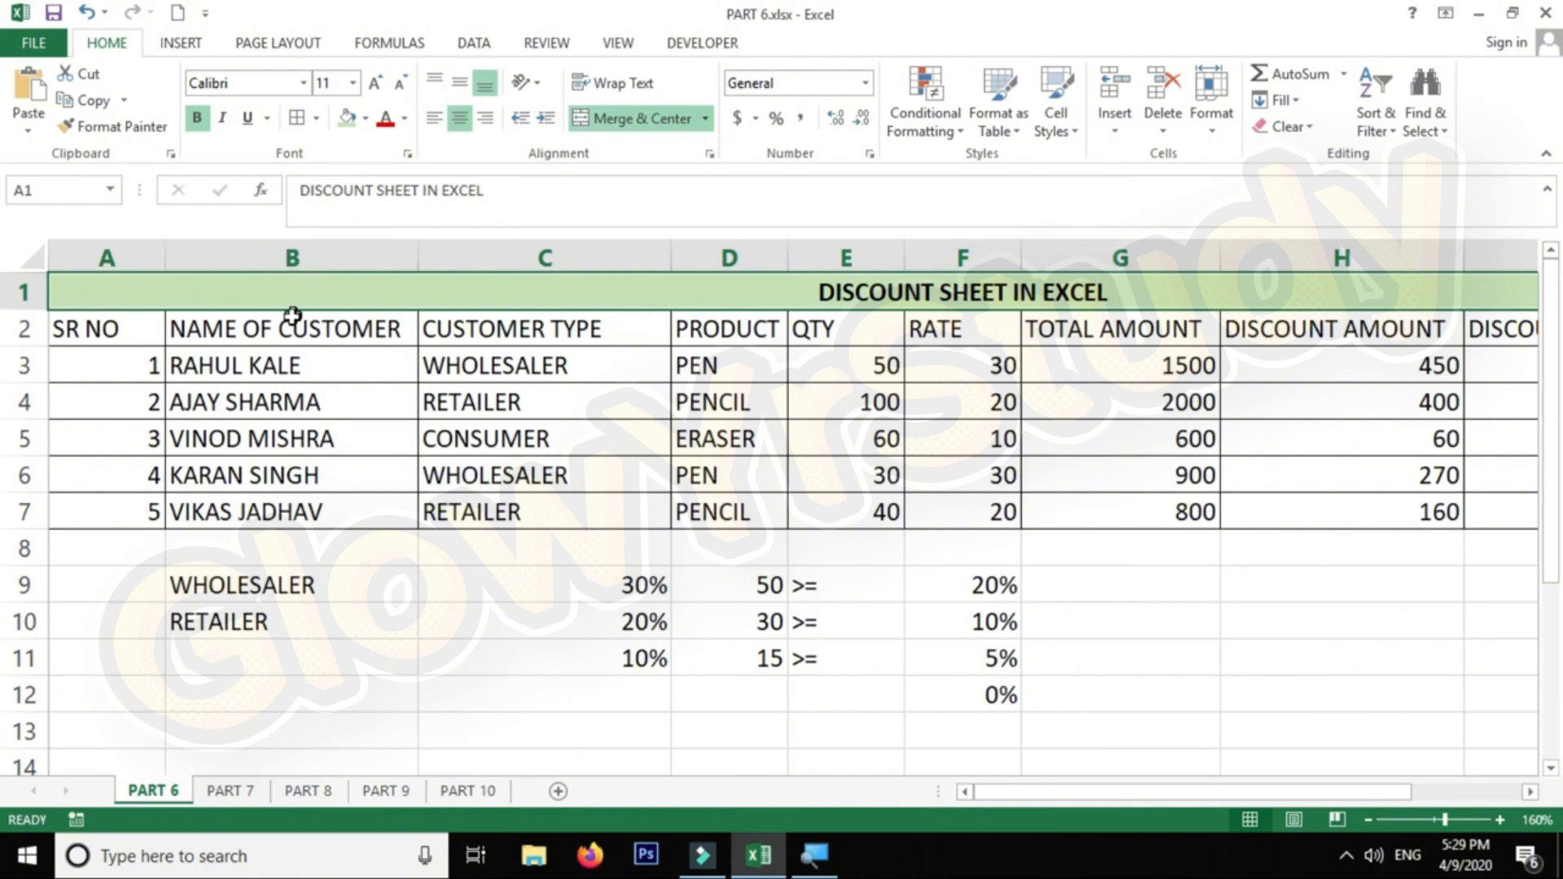
{"action": "left_click", "coordinate": [265, 426]}
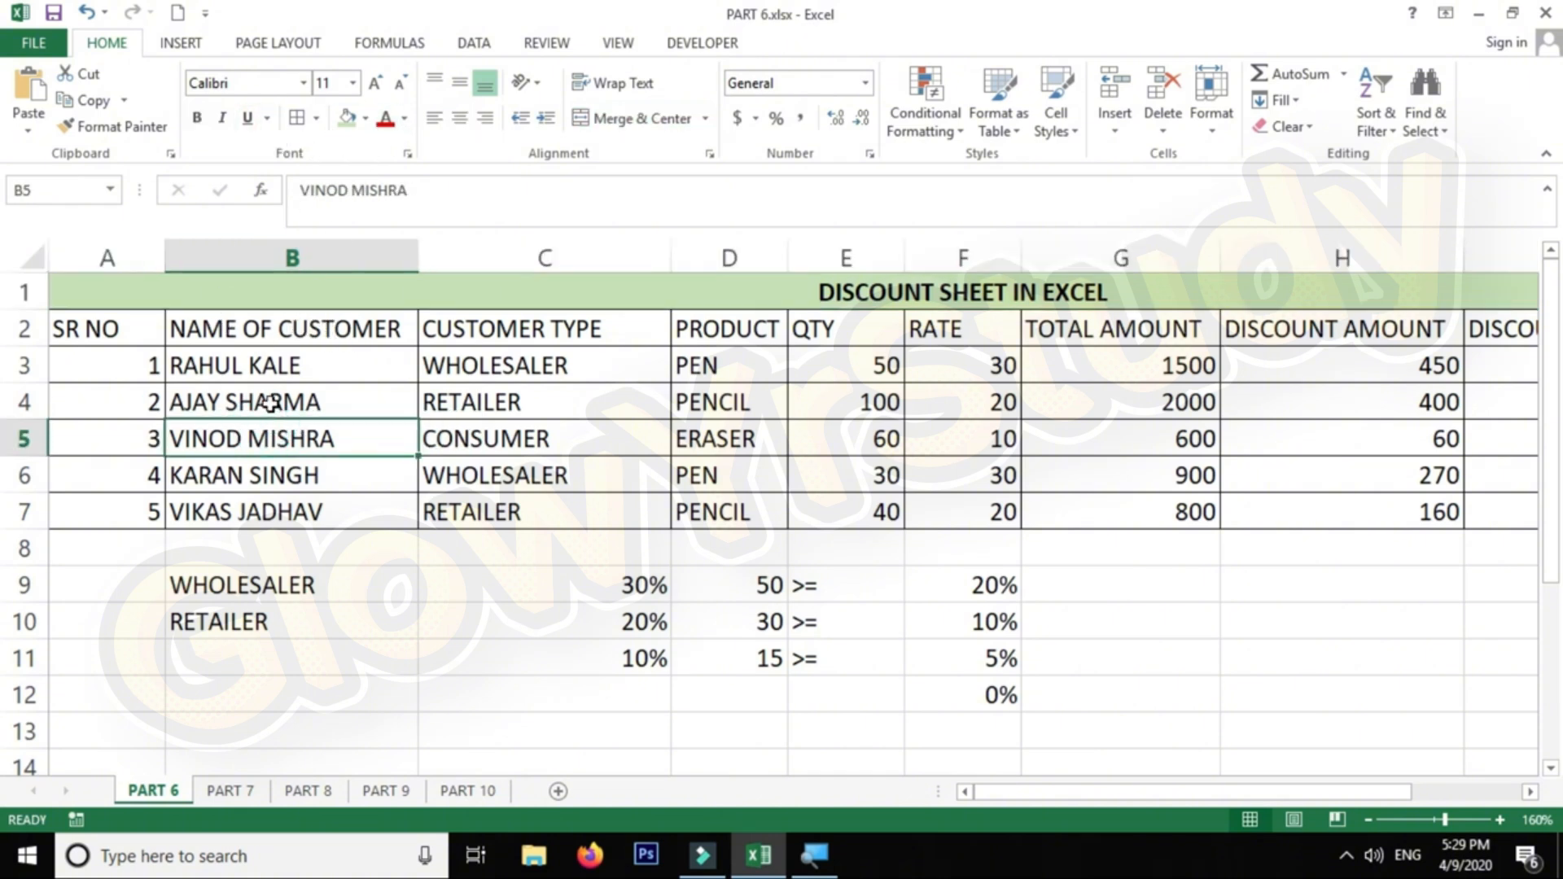